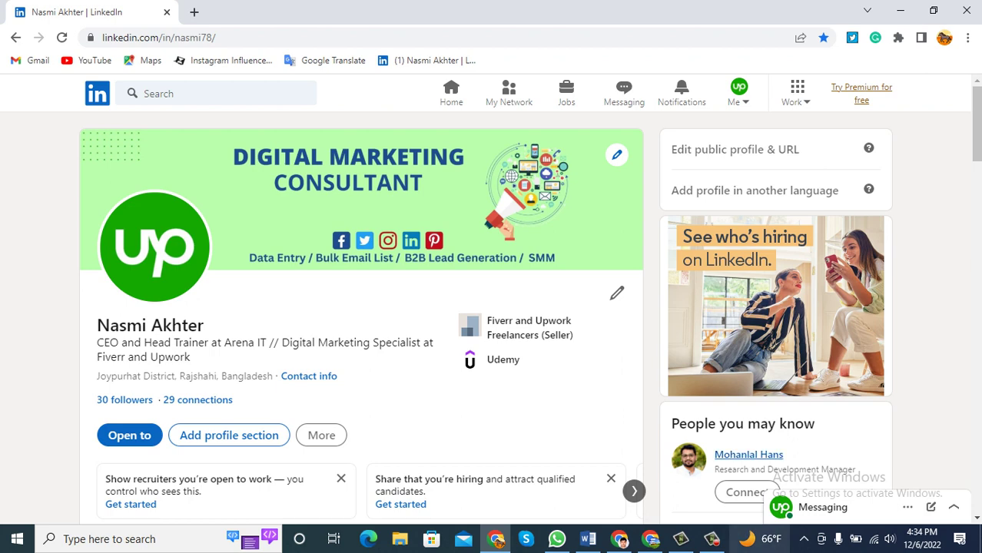
Highlight the 'Cover photos and banner' item in the November Batch LinkedIn checklist.
left_click(587, 539)
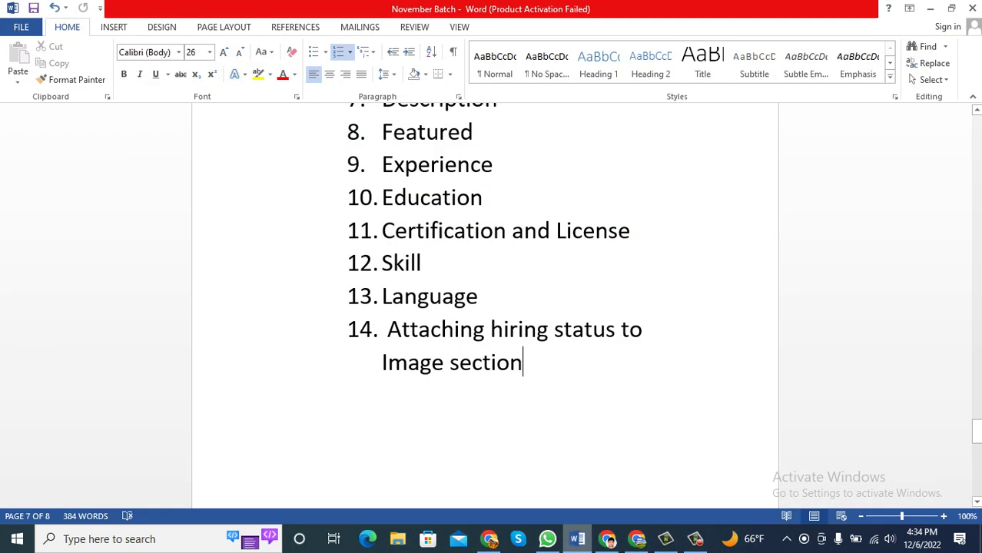
scroll(484, 307, "up", 6)
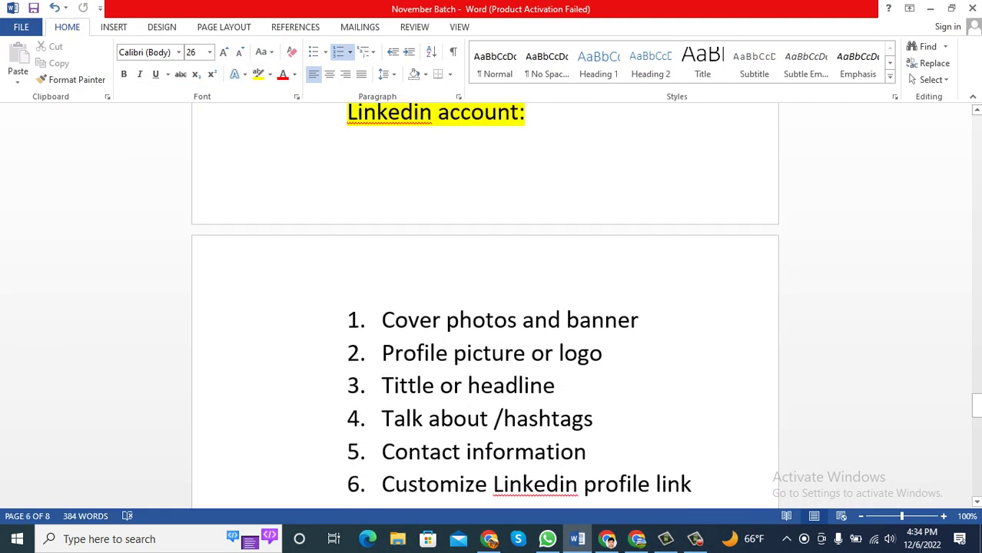
scroll(485, 308, "up", 3)
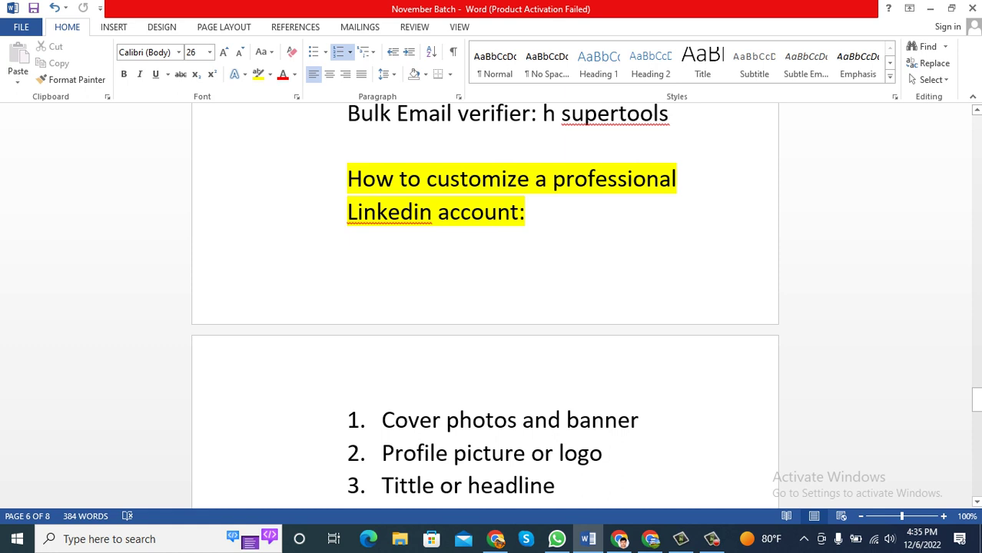
left_click_drag(639, 420, 381, 419)
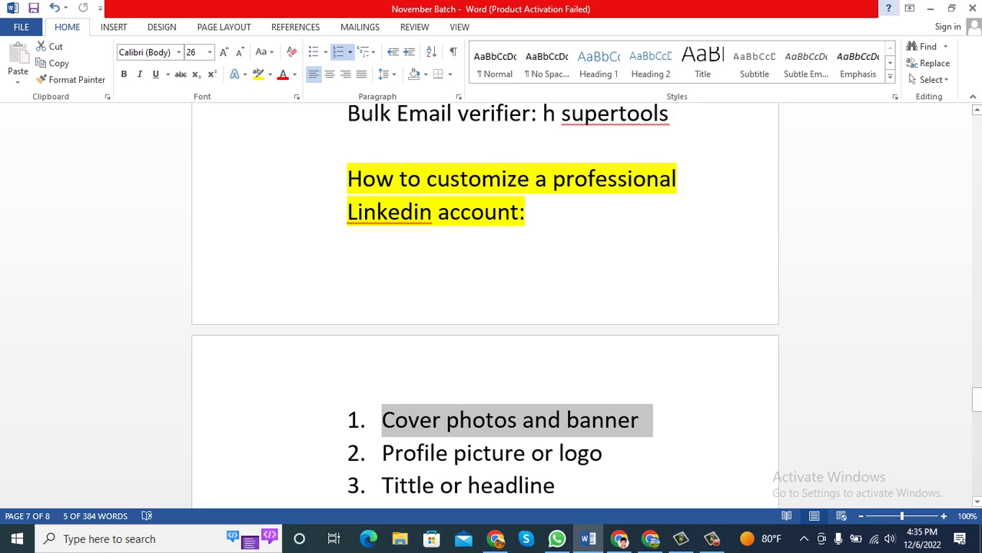
left_click(930, 8)
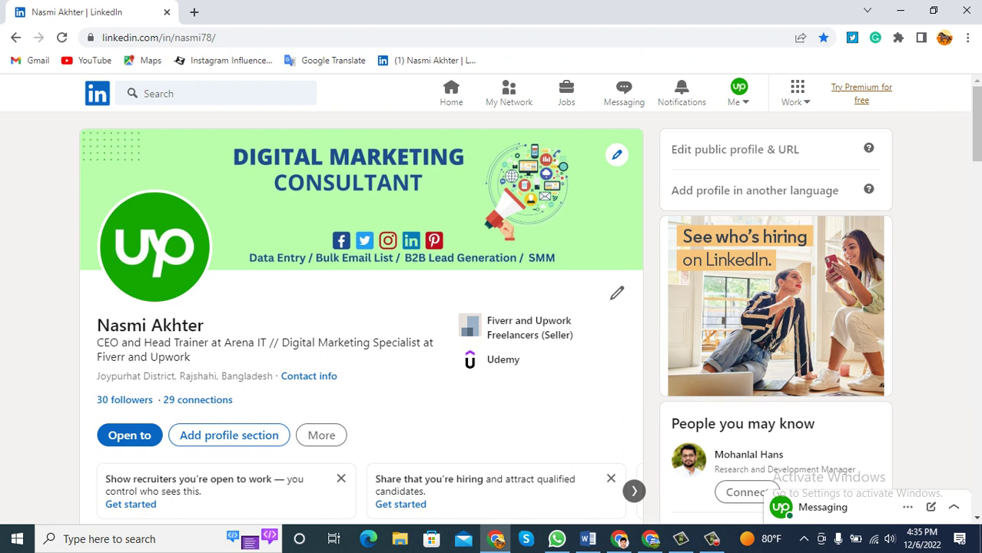
In the Word checklist, mark the 'Profile picture or logo' and 'Tittle or headline' items.
left_click(900, 11)
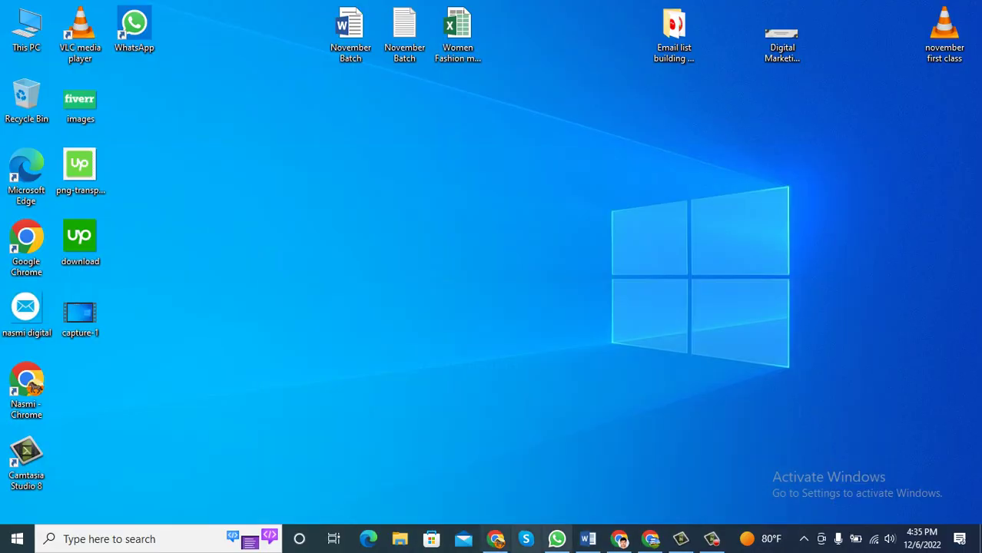
left_click(588, 539)
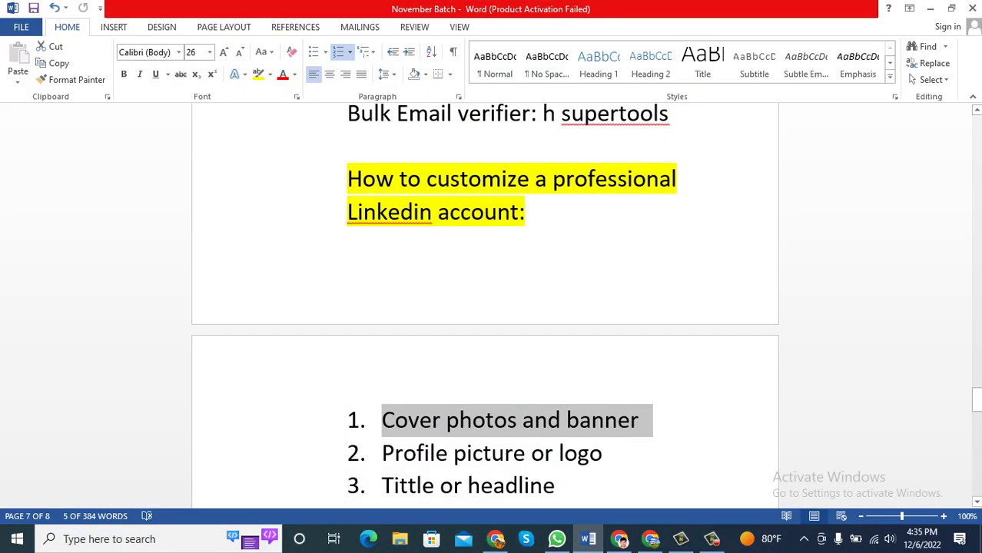
scroll(485, 307, "down", 1)
left_click_drag(607, 418, 382, 419)
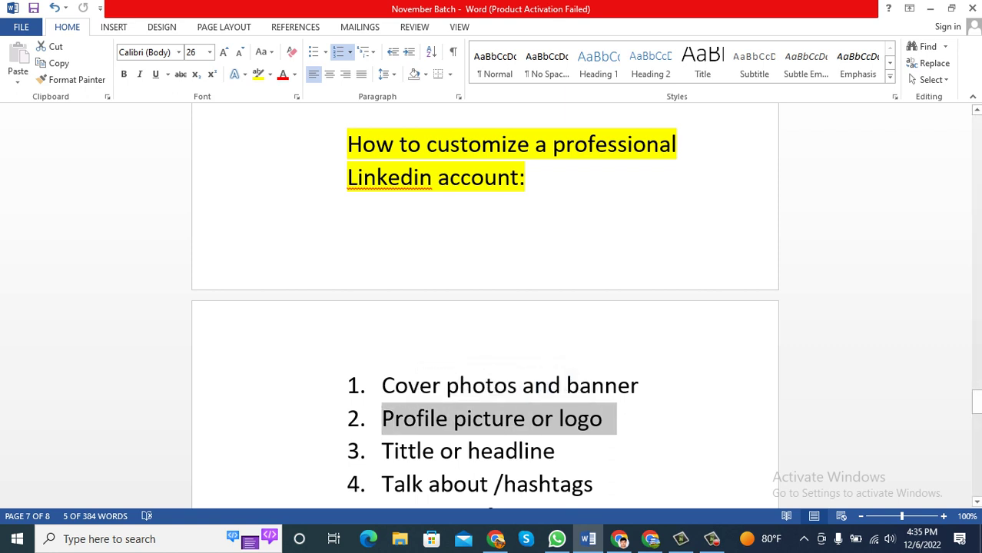
left_click_drag(568, 451, 382, 451)
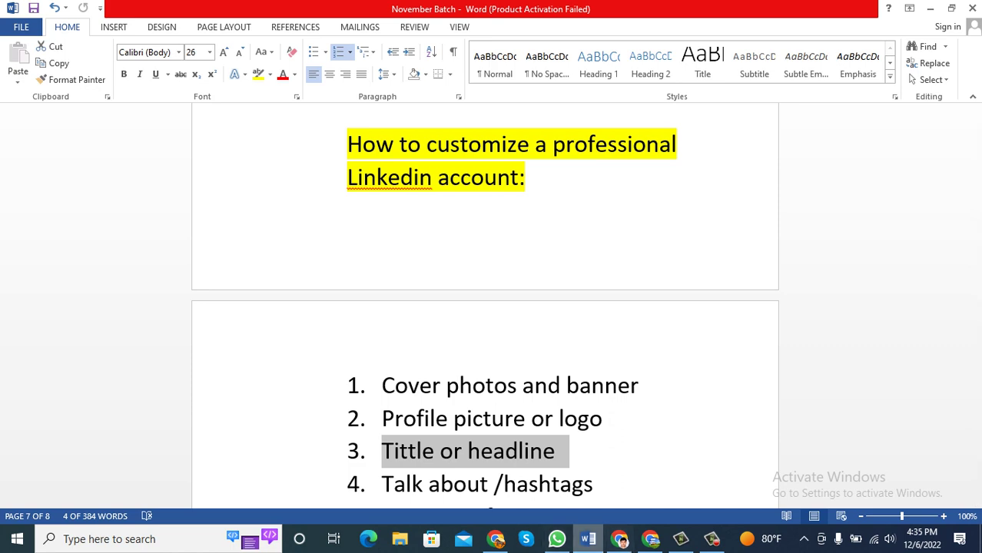
On the LinkedIn profile, review the current headline and open the Edit intro dialog.
left_click(495, 539)
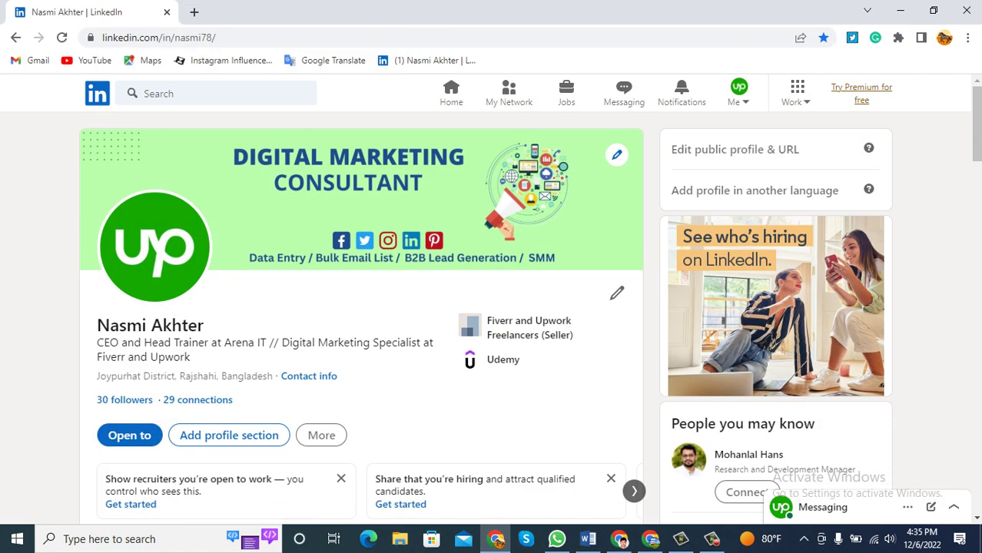
left_click_drag(97, 343, 191, 358)
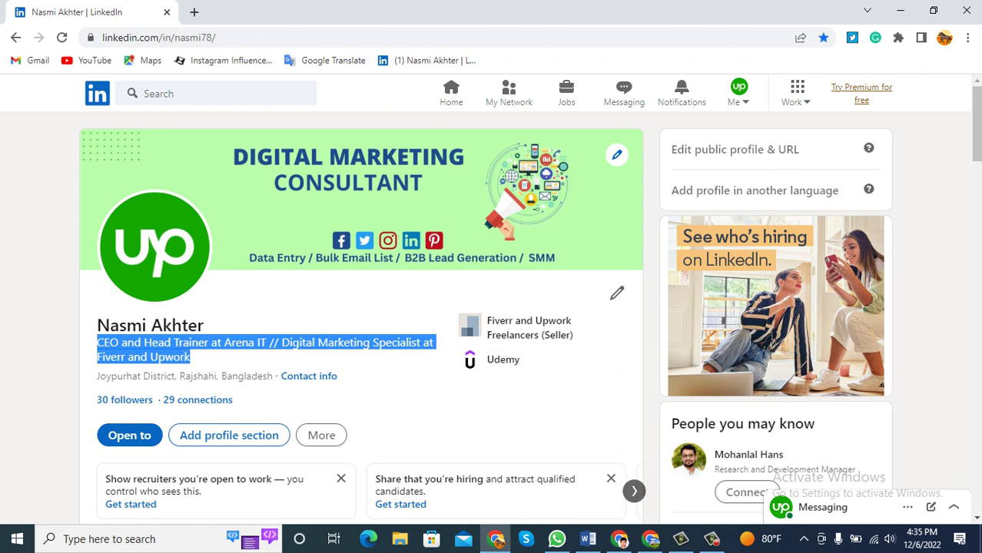
left_click(191, 357)
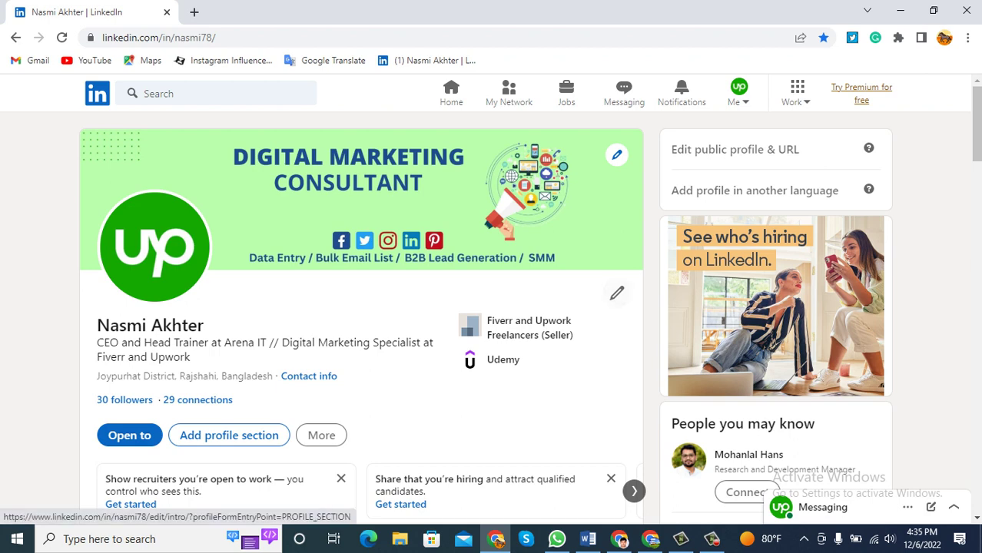
scroll(616, 292, "down", 2)
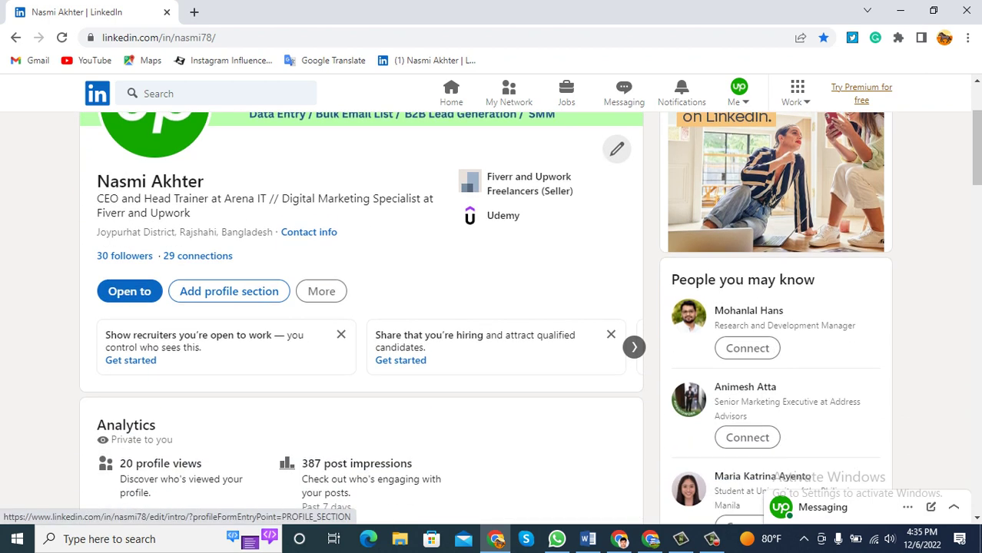
scroll(617, 293, "up", 1)
left_click(616, 221)
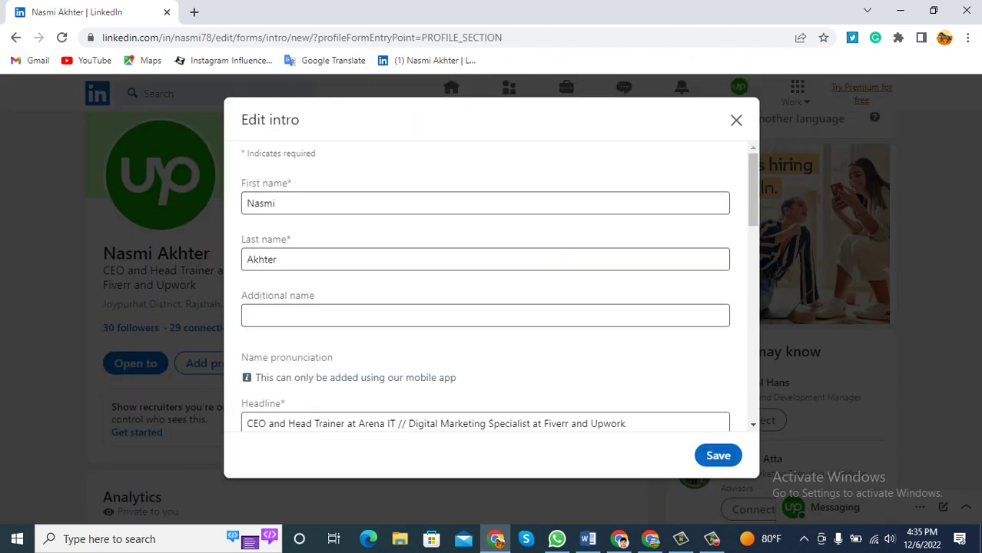
Check the Additional name field and the Arena IT / Fiverr headline, then dismiss Edit intro unsaved.
scroll(500, 285, "down", 1)
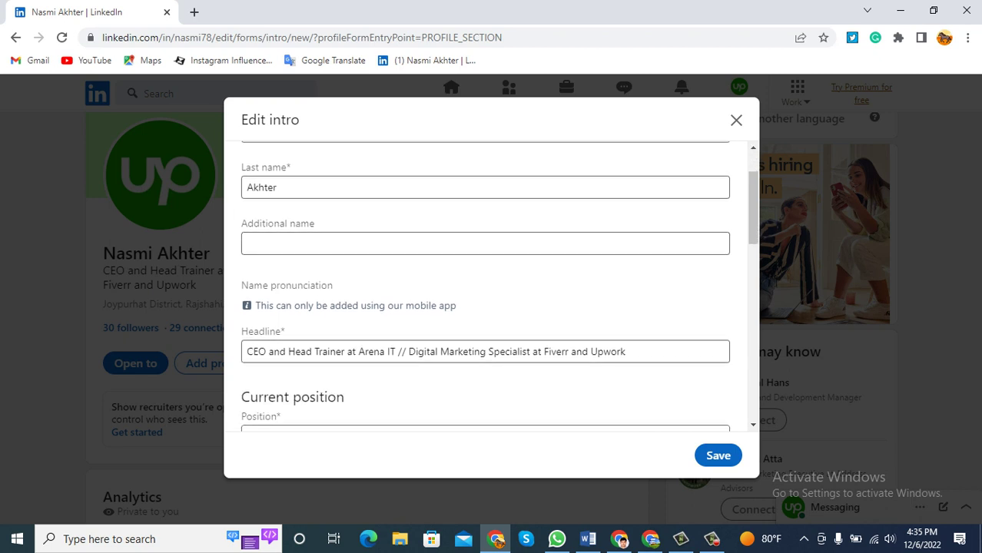
left_click(322, 243)
scroll(485, 285, "up", 1)
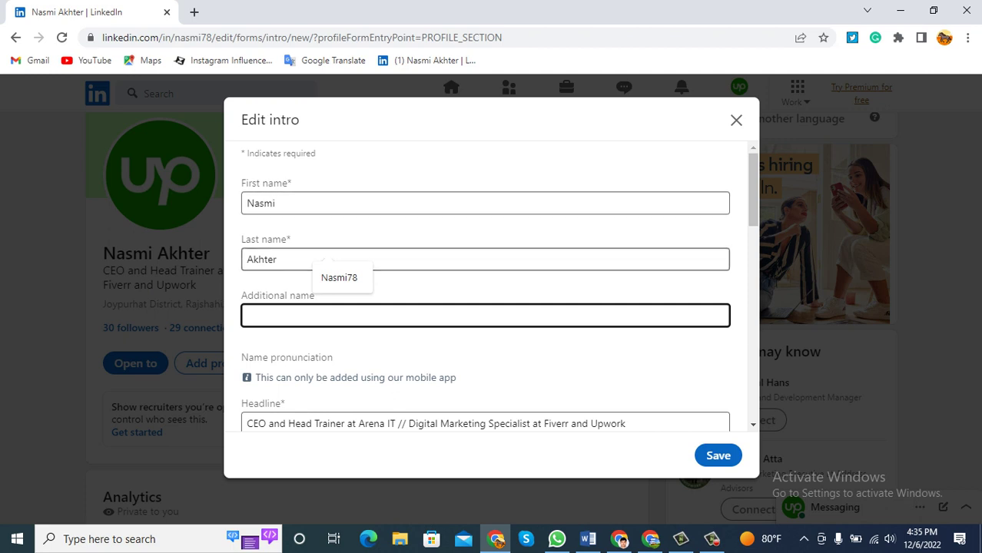
scroll(498, 287, "down", 1)
scroll(485, 286, "down", 1)
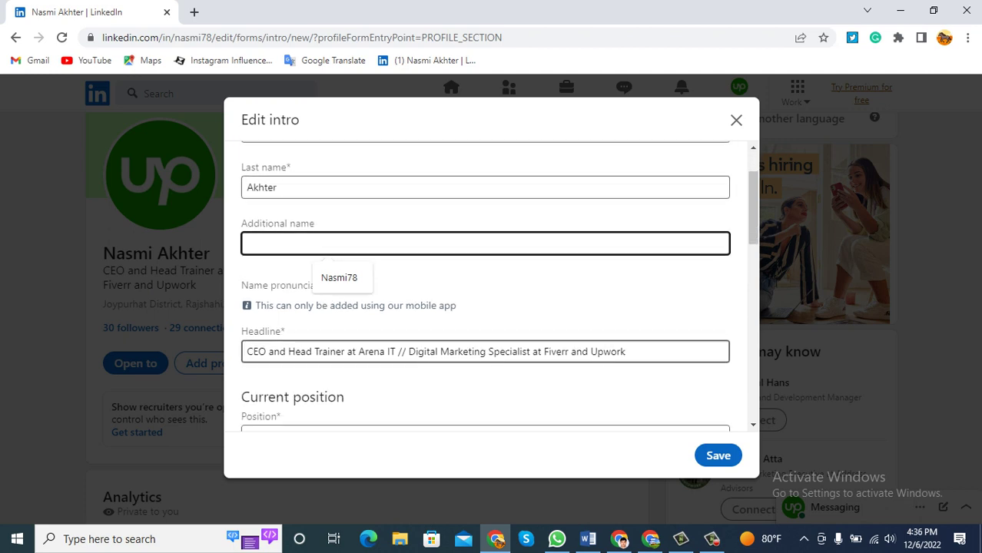
left_click_drag(627, 351, 244, 352)
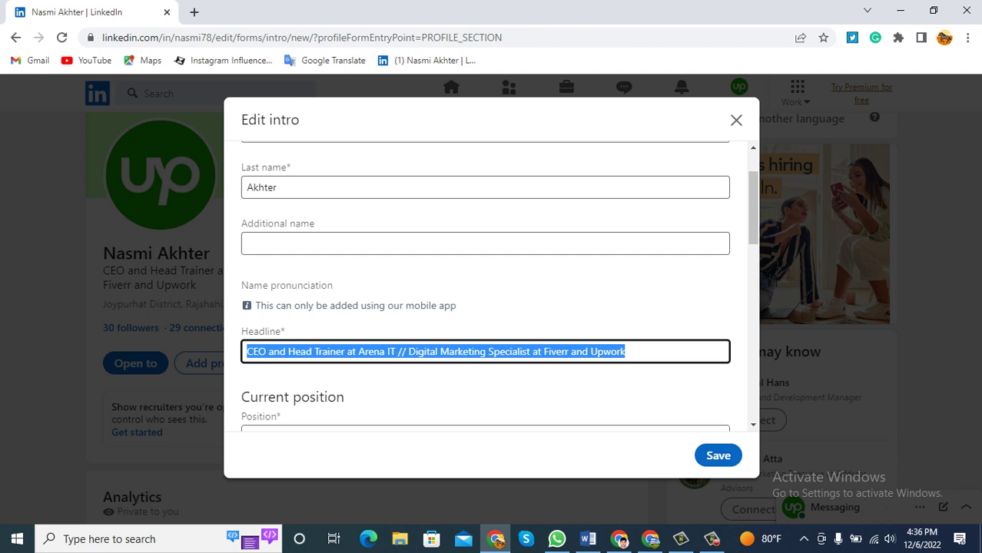
key("Escape")
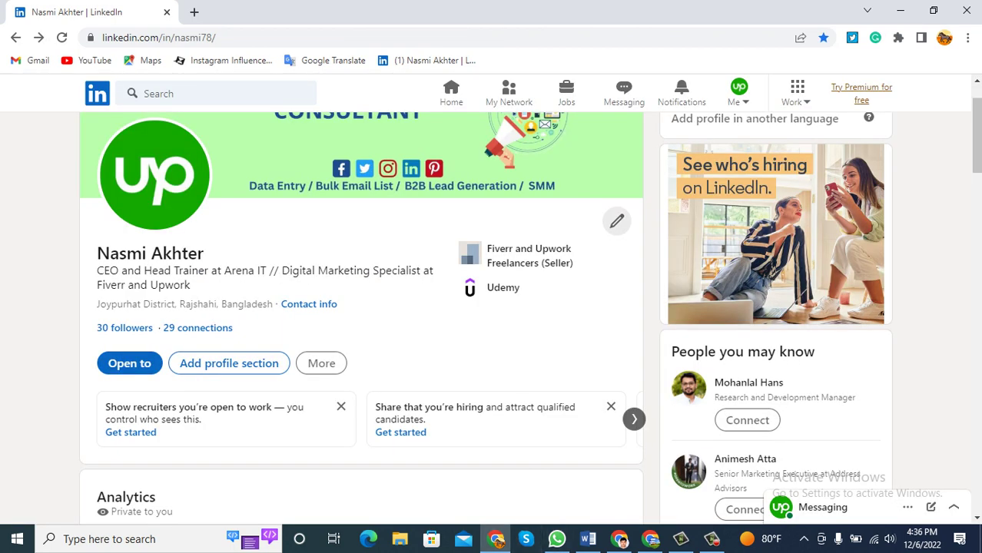
Highlight the headline parts 'CEO and Head Trainer at Arena IT' and 'Digital Marketing Specialist at Fiverr and Upwork'.
left_click(588, 539)
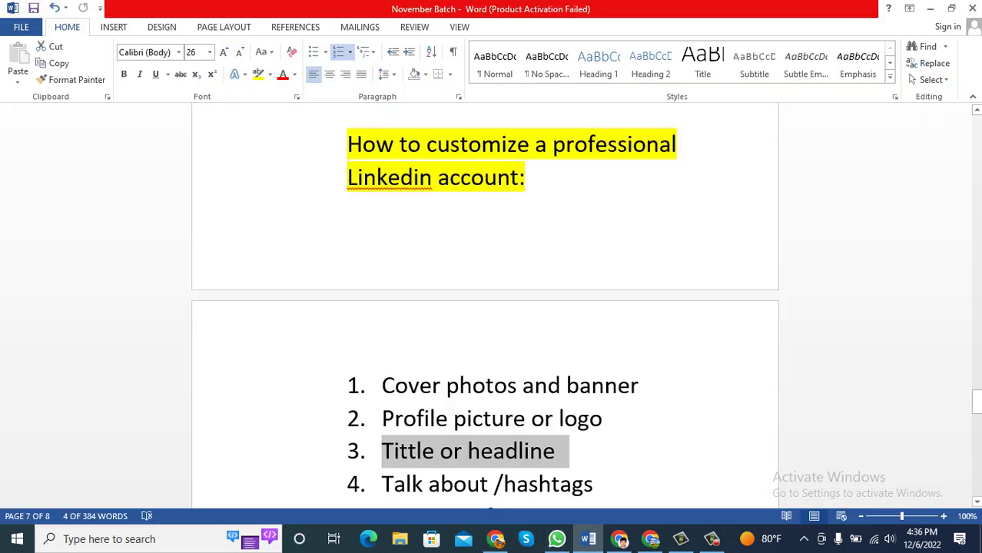
left_click(496, 539)
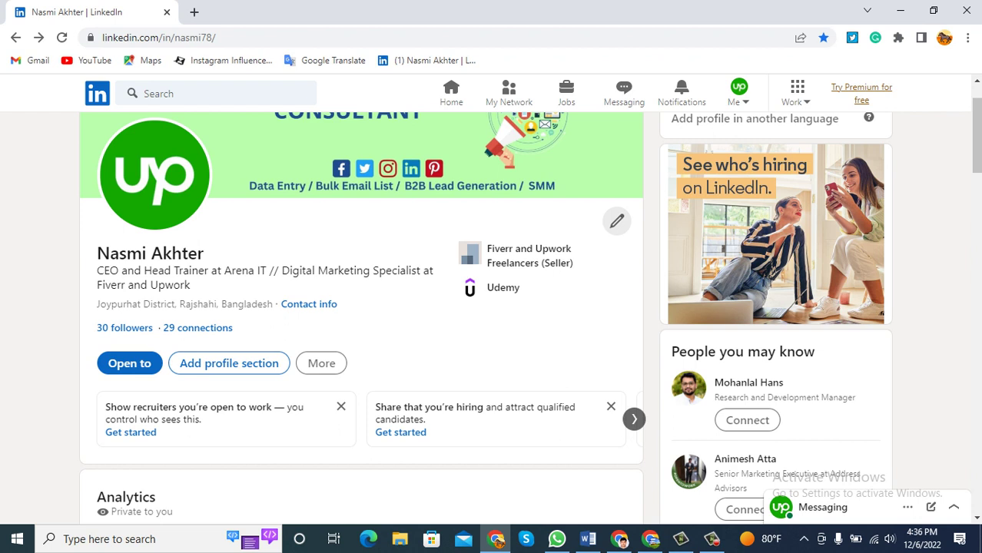
left_click_drag(267, 270, 97, 270)
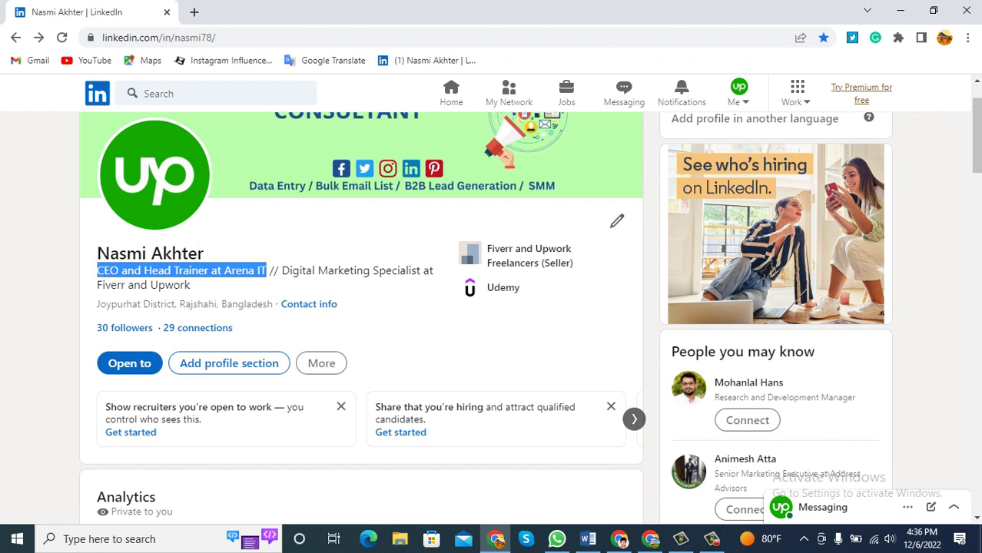
left_click_drag(191, 285, 97, 285)
left_click_drag(191, 285, 280, 270)
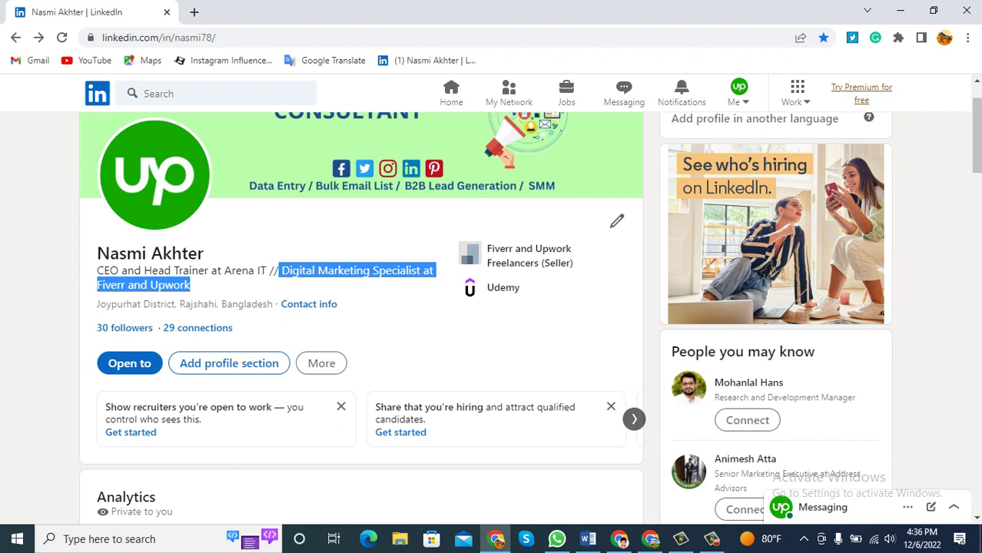
In the Word checklist, mark the 'Talk about /hashtags' item and the word 'hashtags'.
left_click(588, 539)
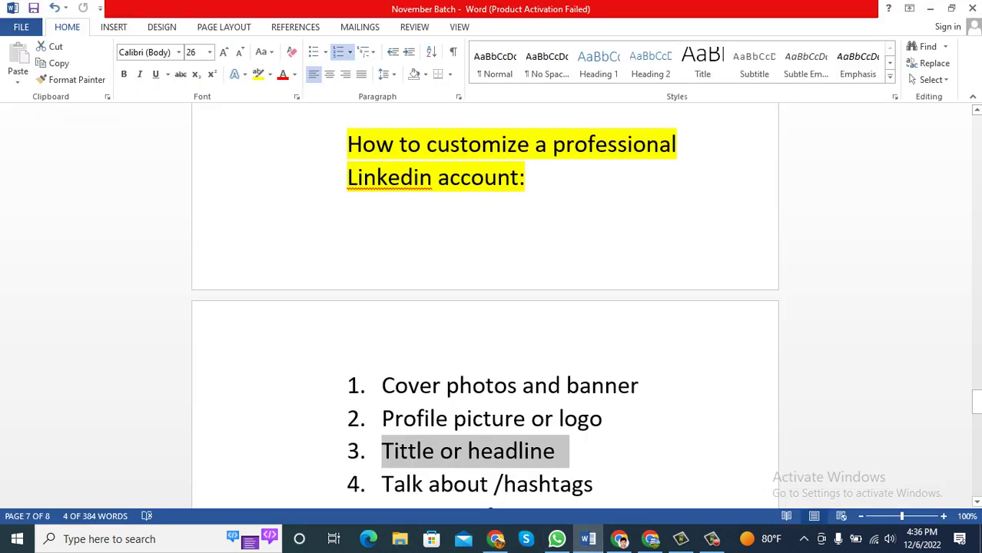
scroll(485, 307, "down", 1)
left_click_drag(593, 449, 381, 450)
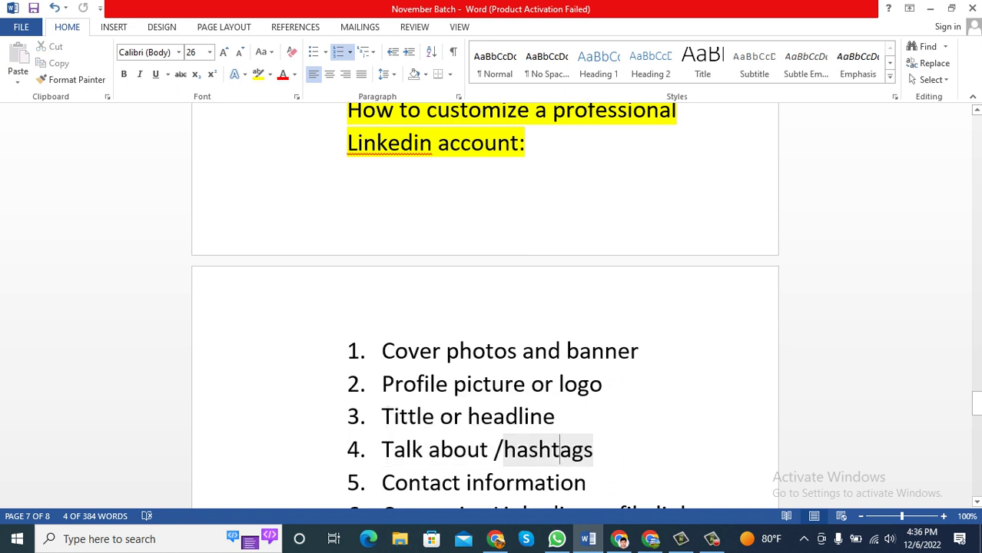
double_click(559, 450)
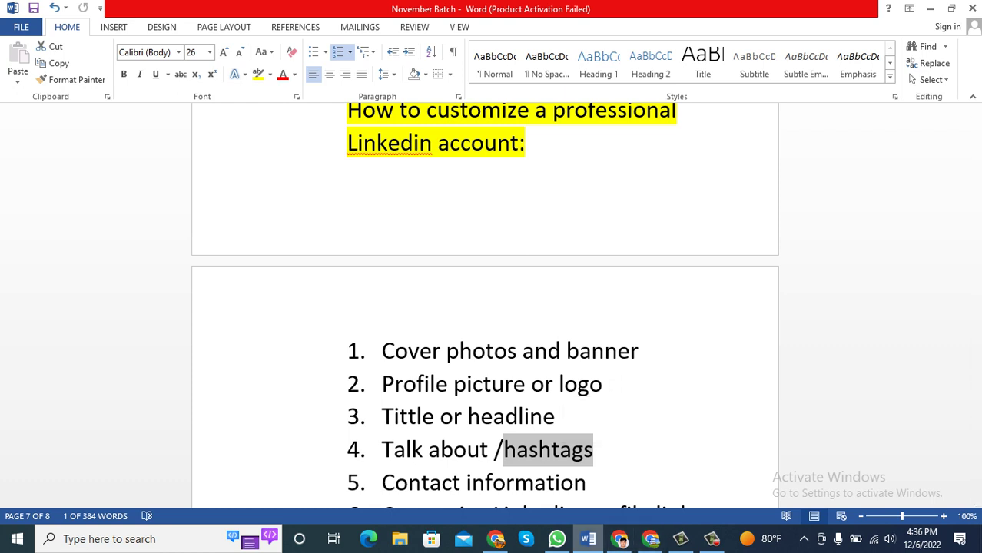
mouse_move(588, 539)
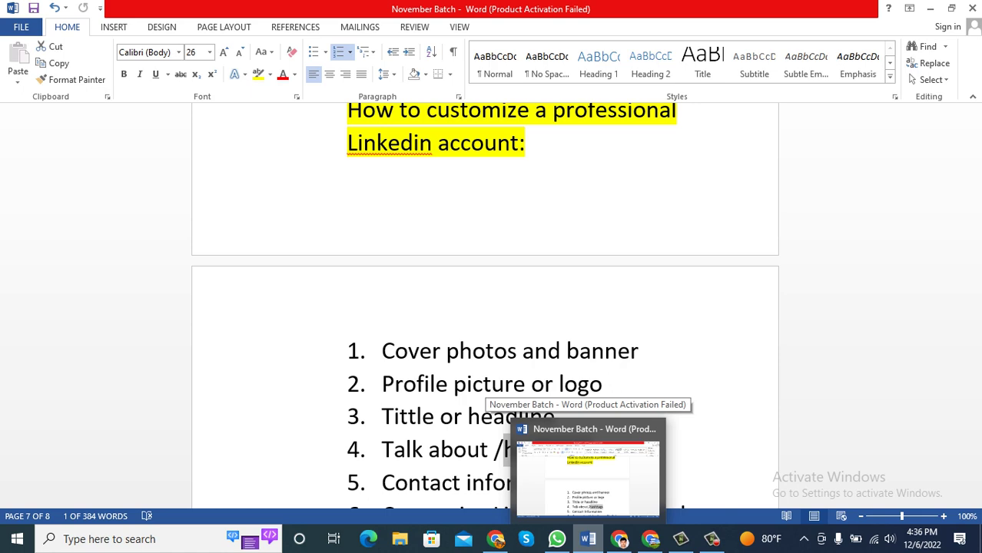
Scroll the LinkedIn profile down to Resources and open the Creator mode settings.
left_click(496, 539)
left_click(215, 93)
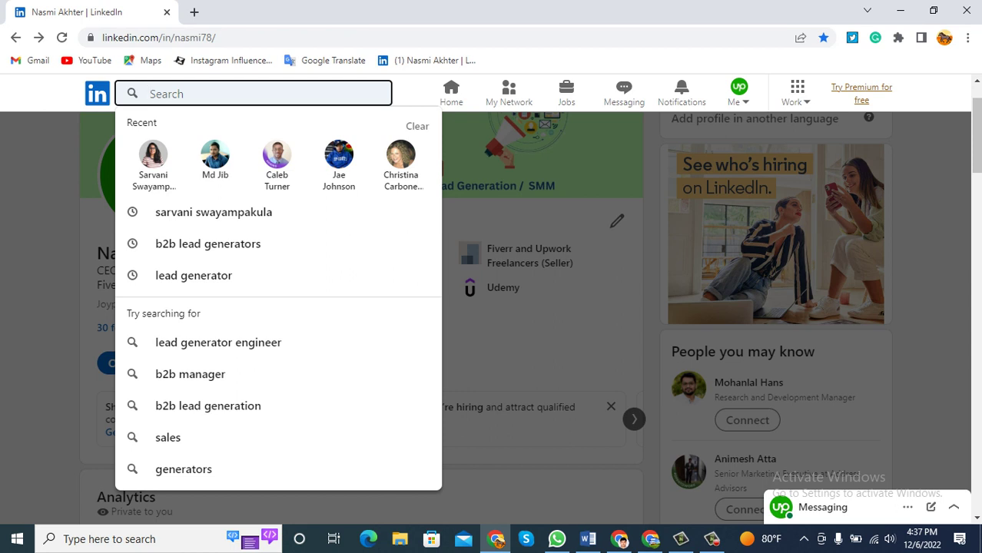
key("Escape")
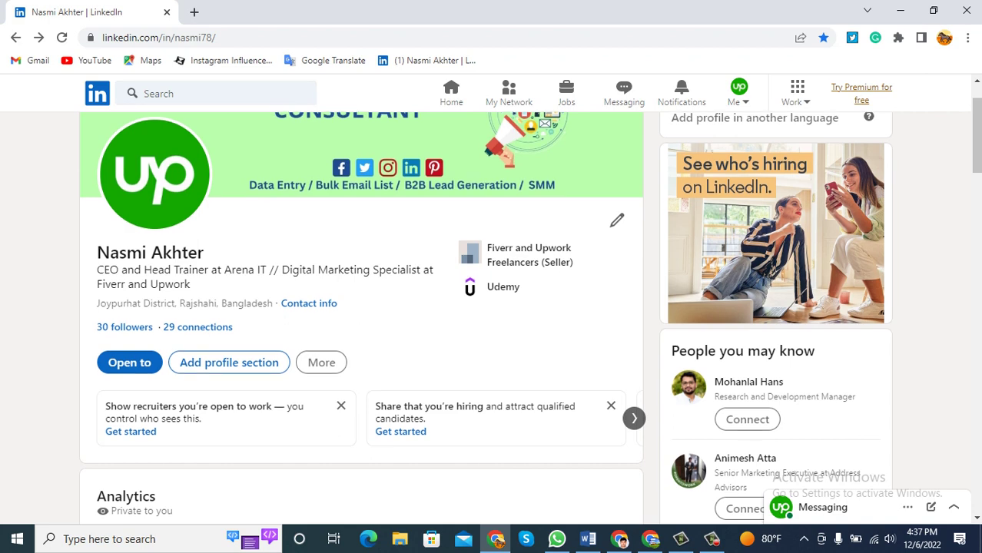
scroll(492, 308, "down", 2)
scroll(492, 308, "down", 5)
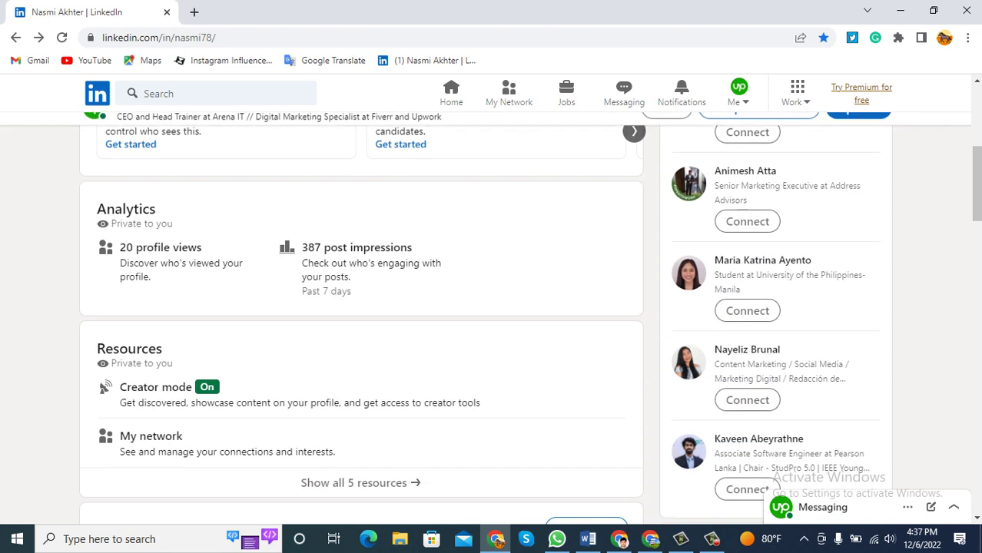
scroll(492, 307, "up", 2)
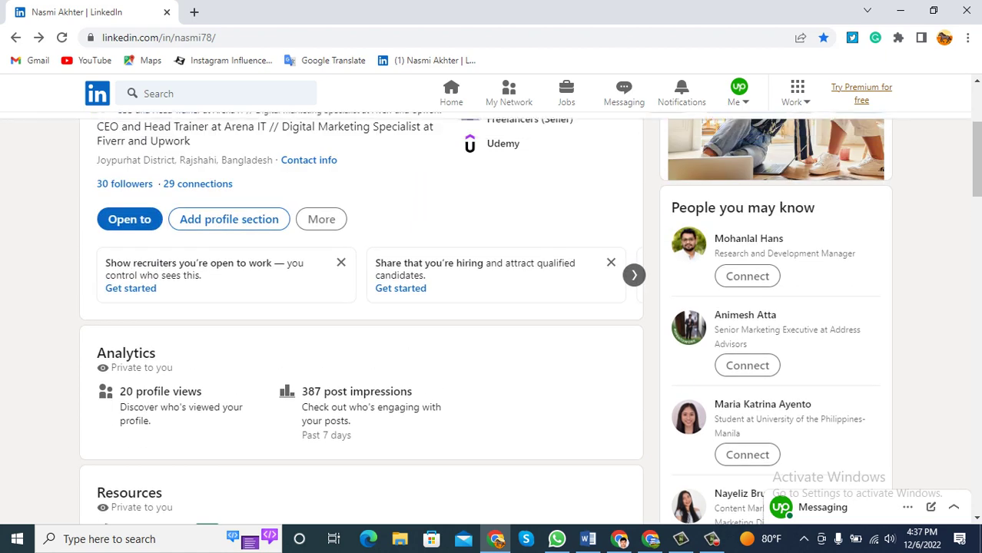
scroll(491, 307, "down", 2)
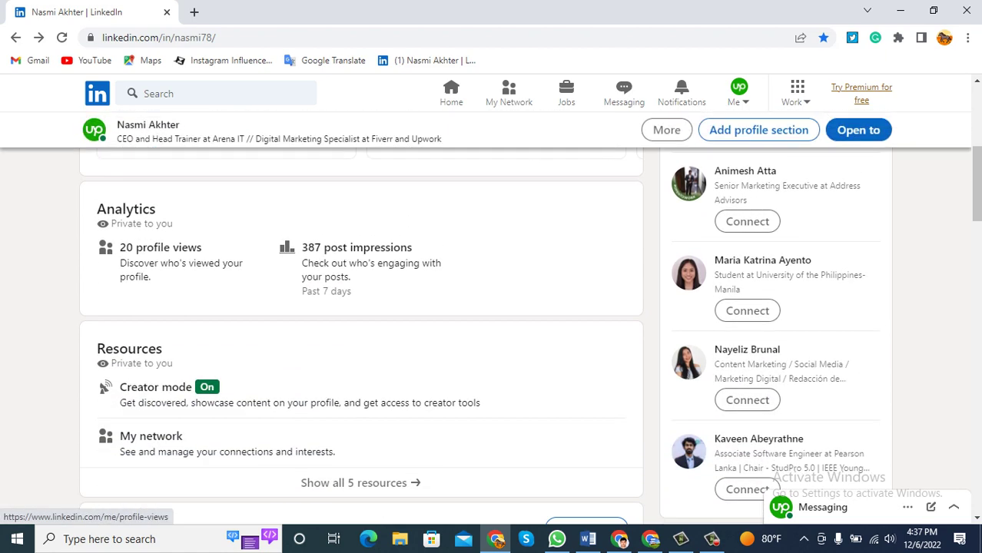
scroll(154, 315, "down", 1)
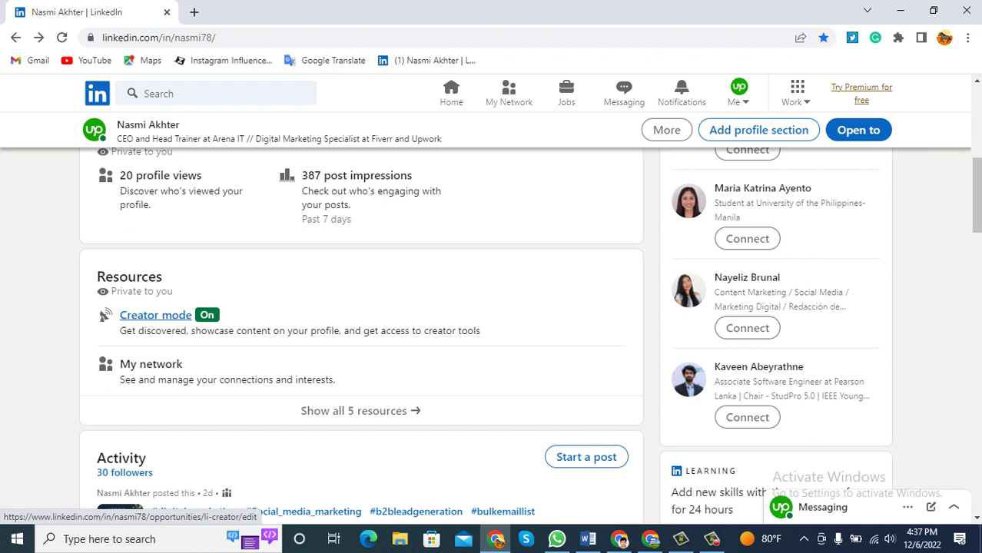
left_click(156, 315)
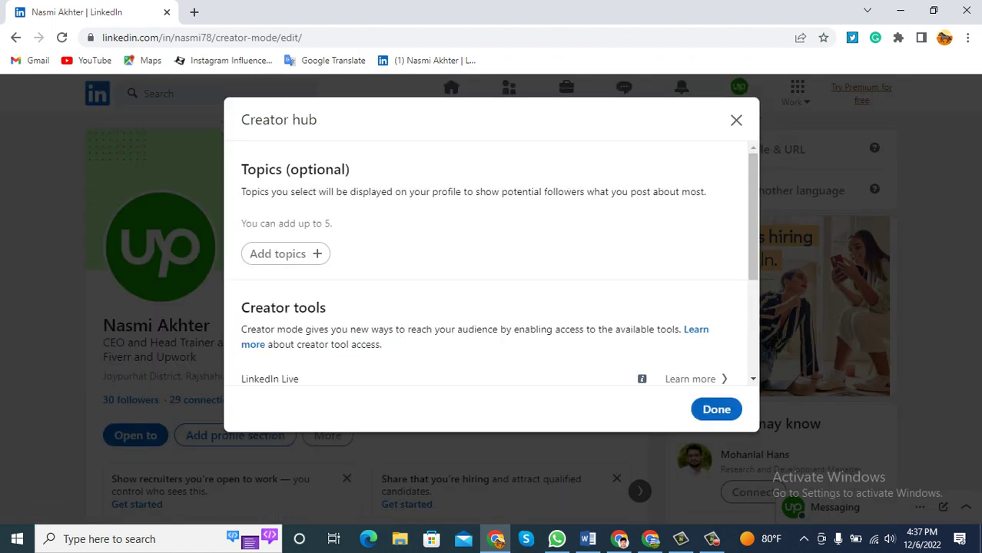
Add #digitalmarketing and #bulkemaillist as creator topics.
scroll(492, 265, "down", 2)
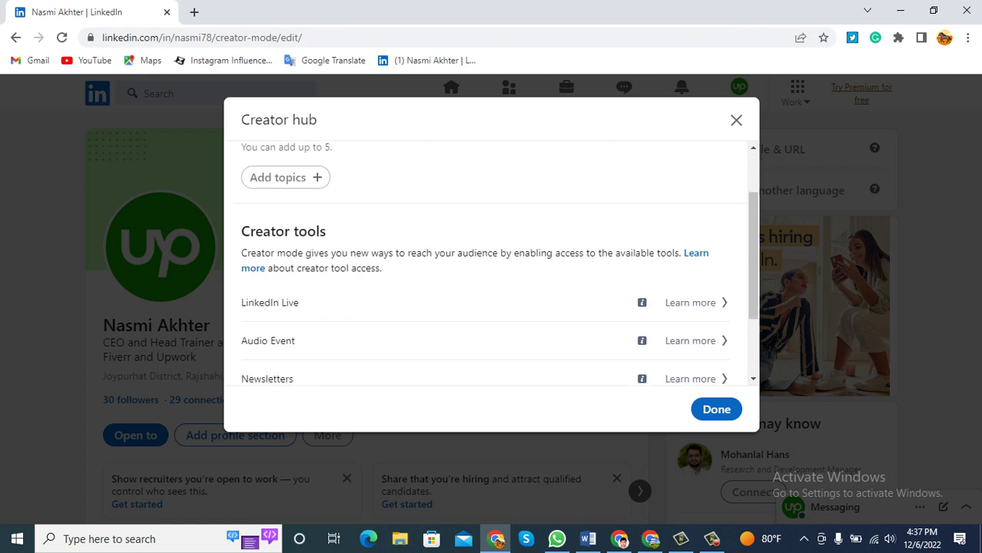
scroll(492, 261, "down", 1)
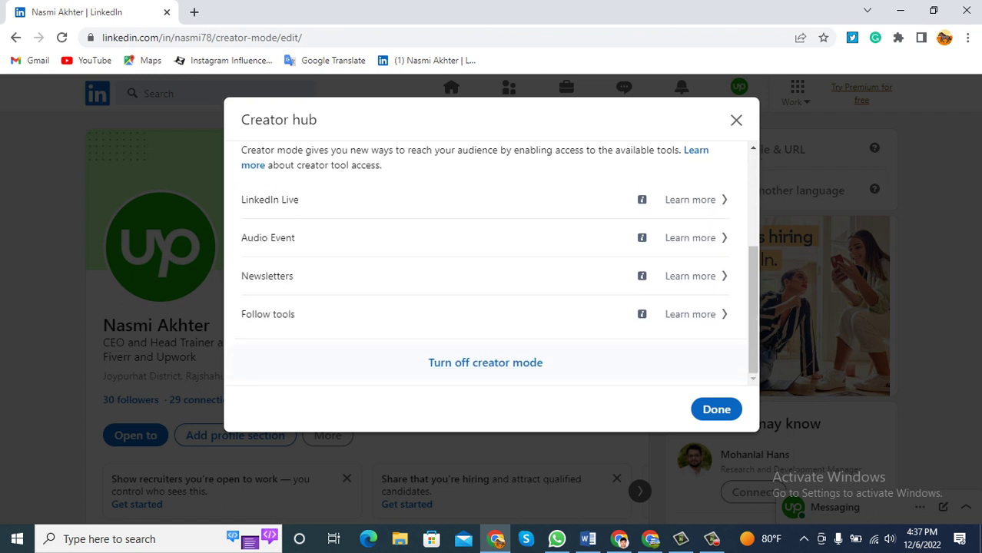
scroll(492, 262, "up", 3)
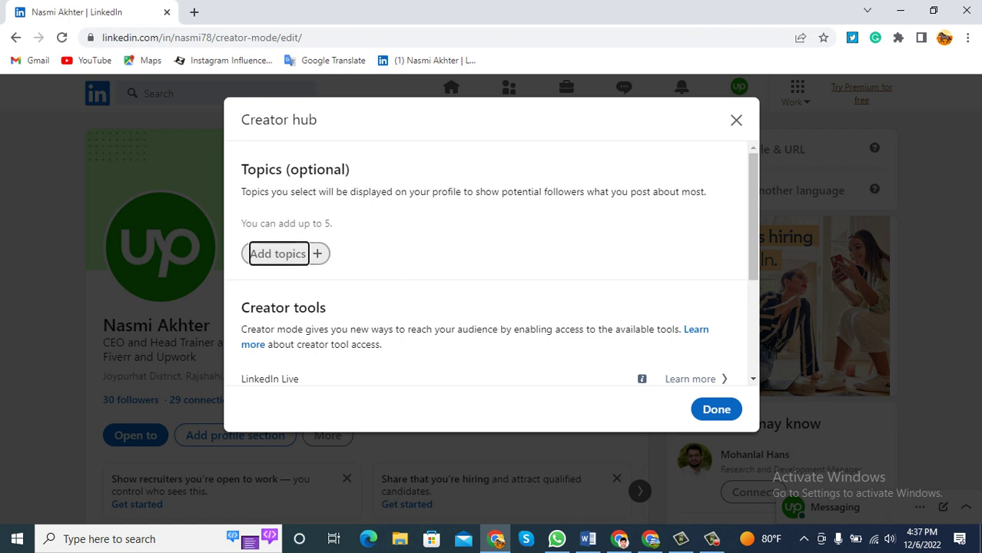
key("Return")
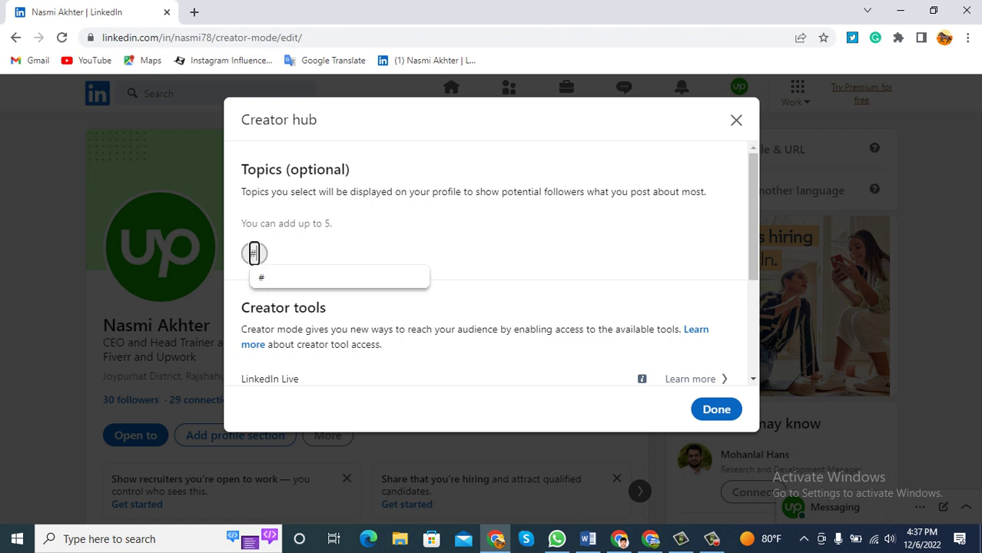
type("digital")
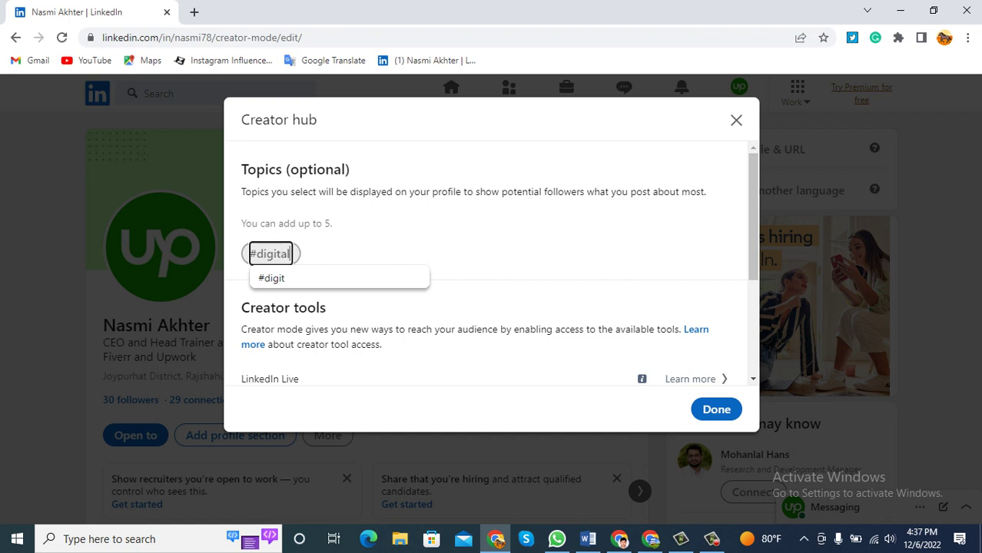
type("marketing")
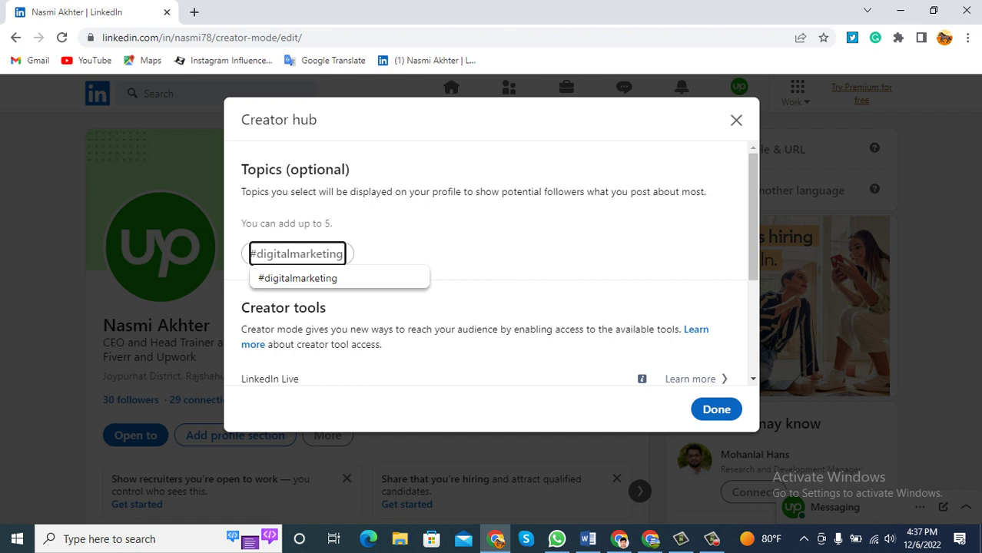
key("Return")
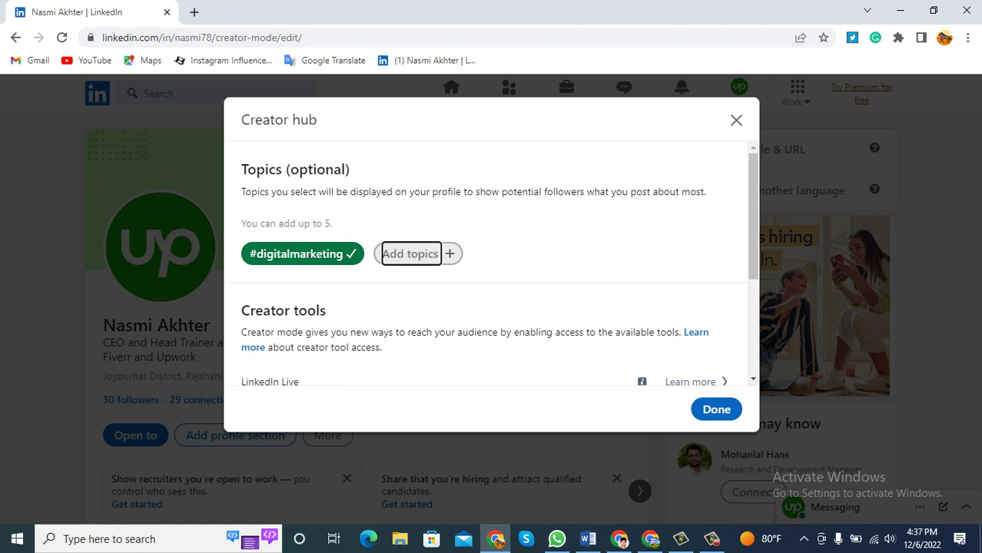
type("#")
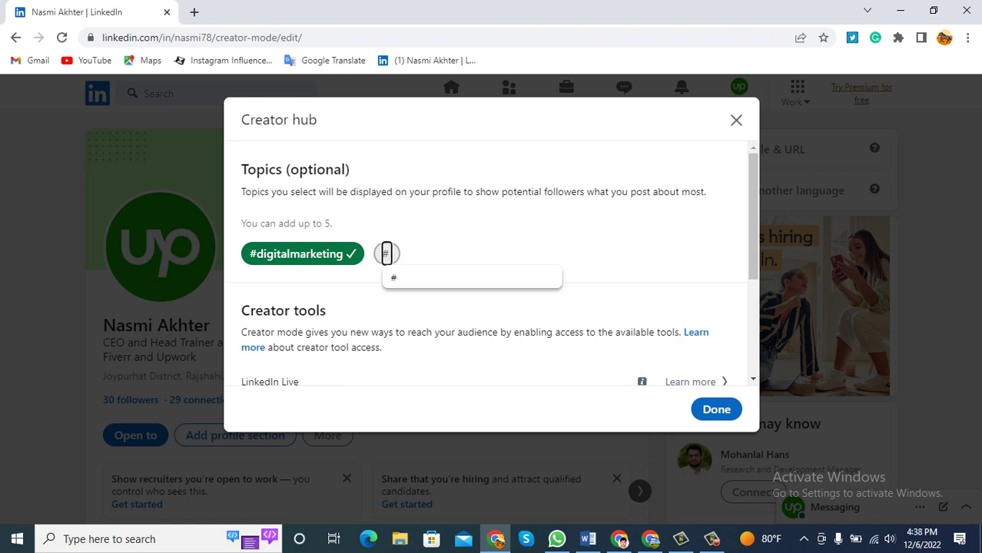
type("Bulk")
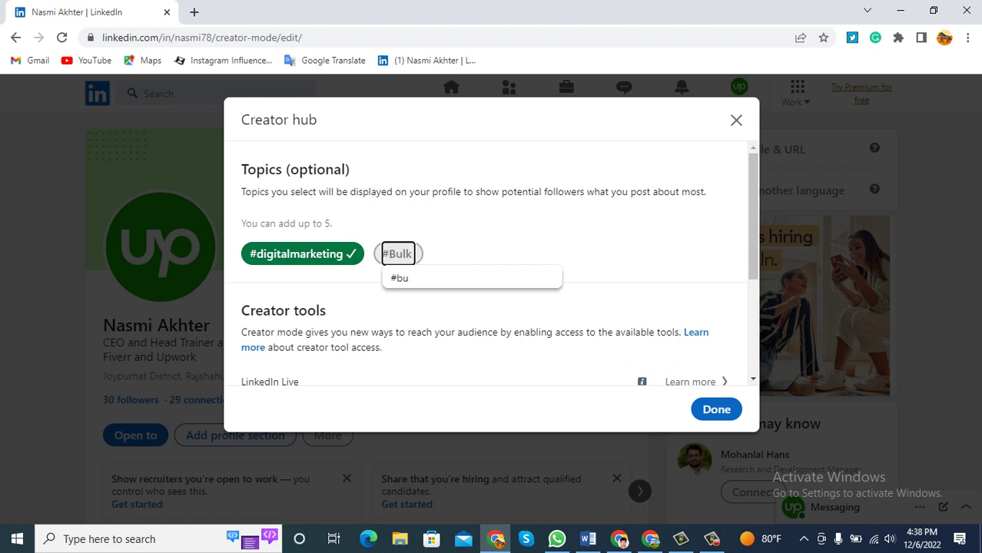
type("emaillist")
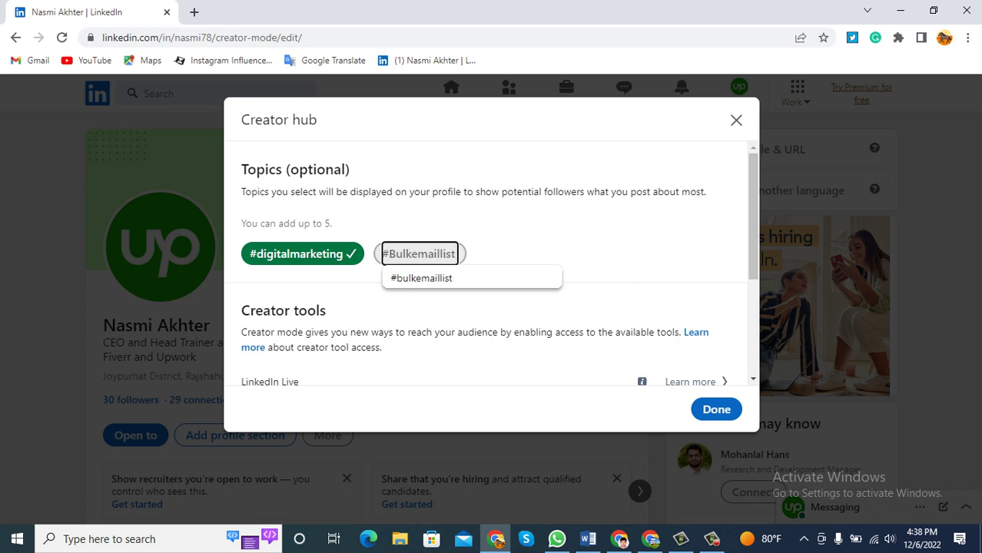
key("Return")
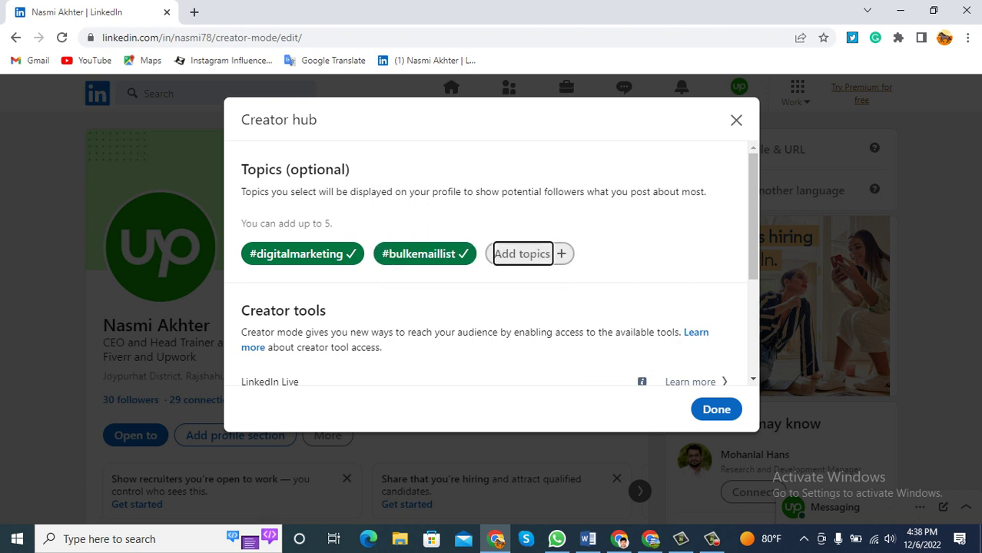
Note the five-topic limit and add #b2bleadgeneration from the suggestions.
left_click_drag(332, 224, 300, 223)
left_click(522, 254)
type("B2")
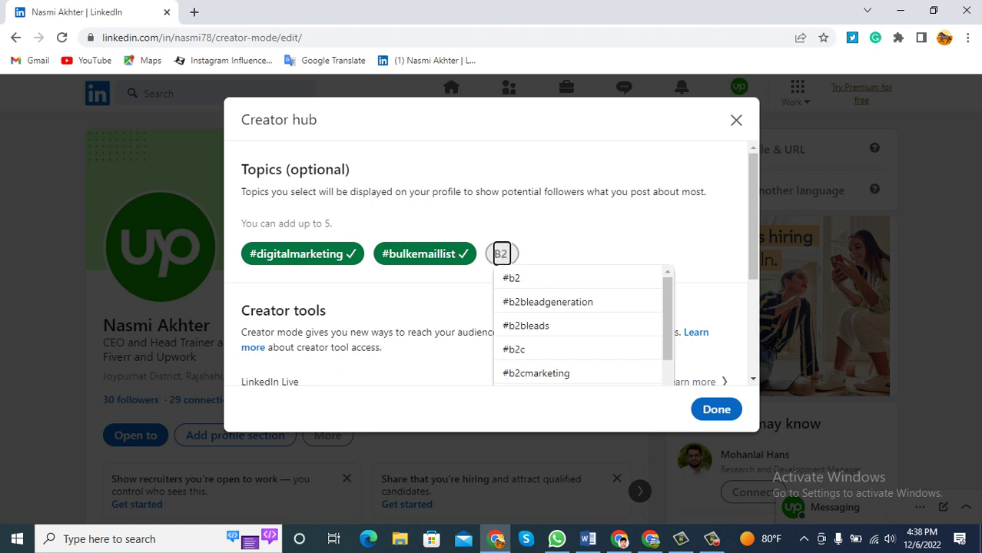
type("B")
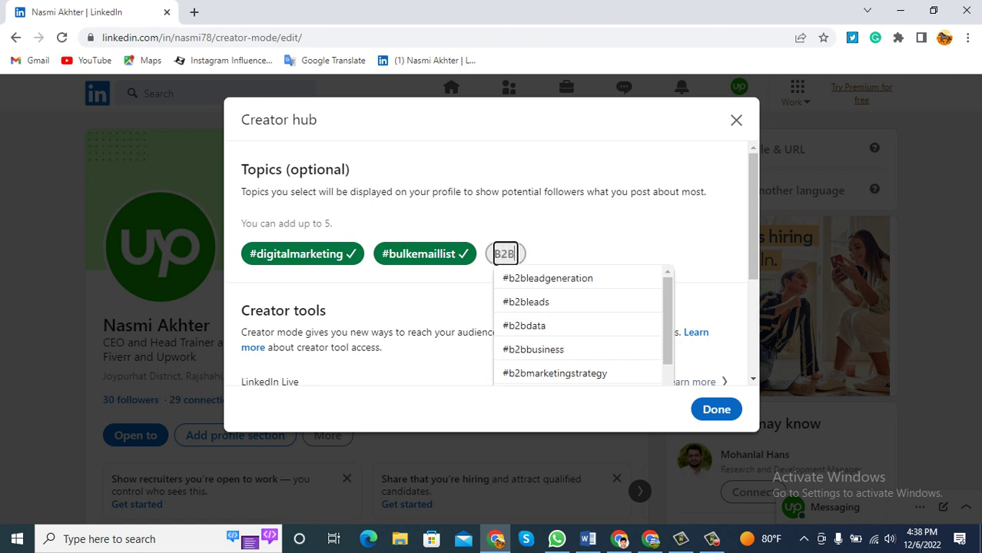
key("Down")
key("Return")
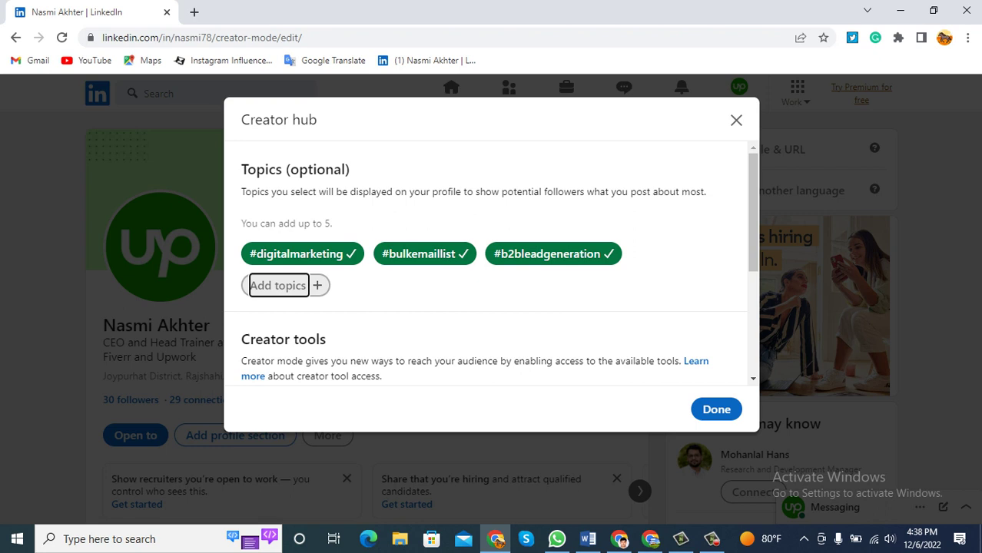
Add #socialemediamarketing and #youtubemarketing, then save the five topics.
type("socia")
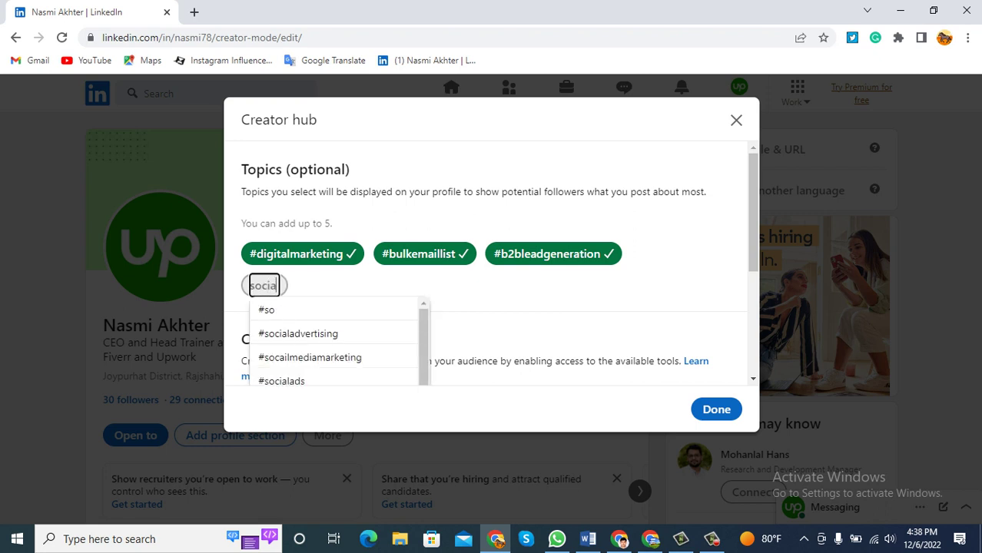
type("l")
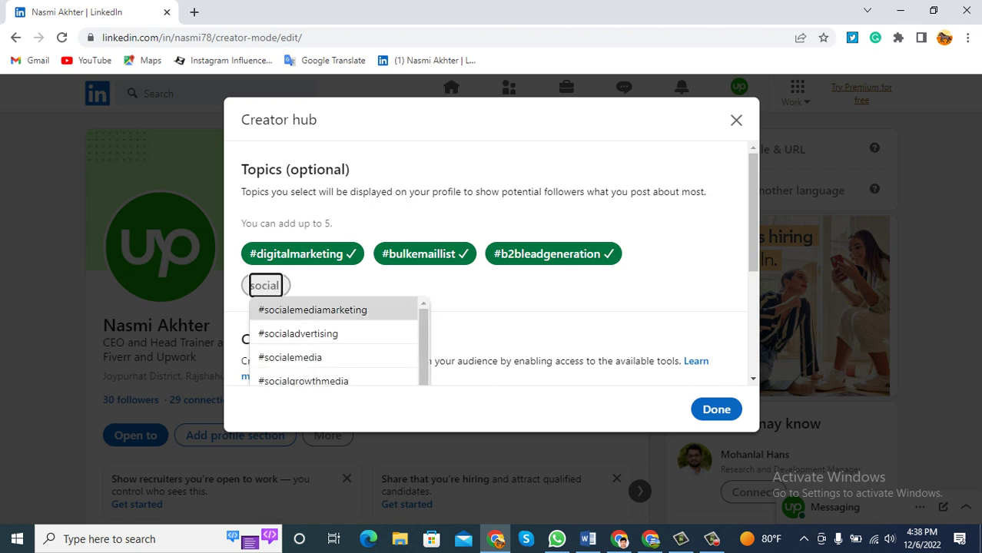
key("Down")
key("Return")
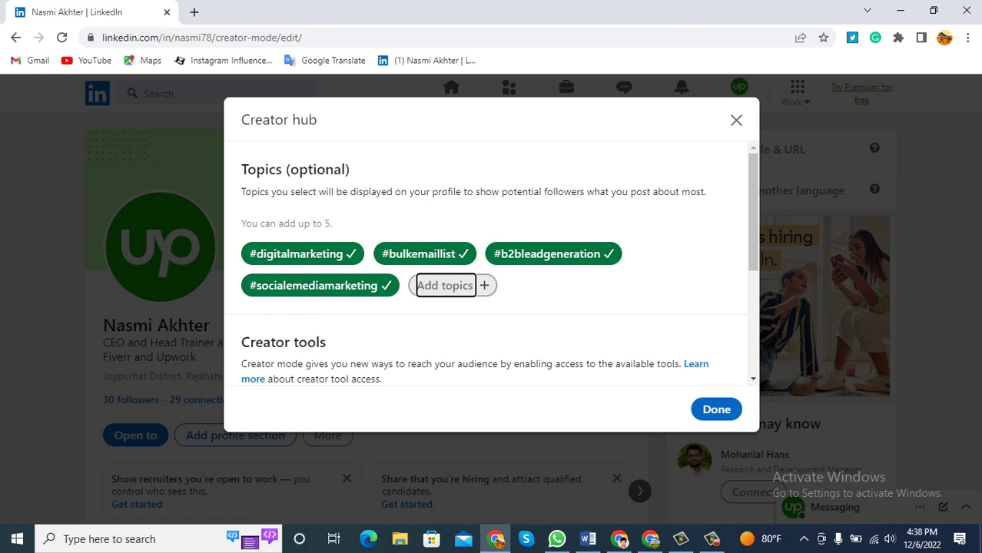
type("yout")
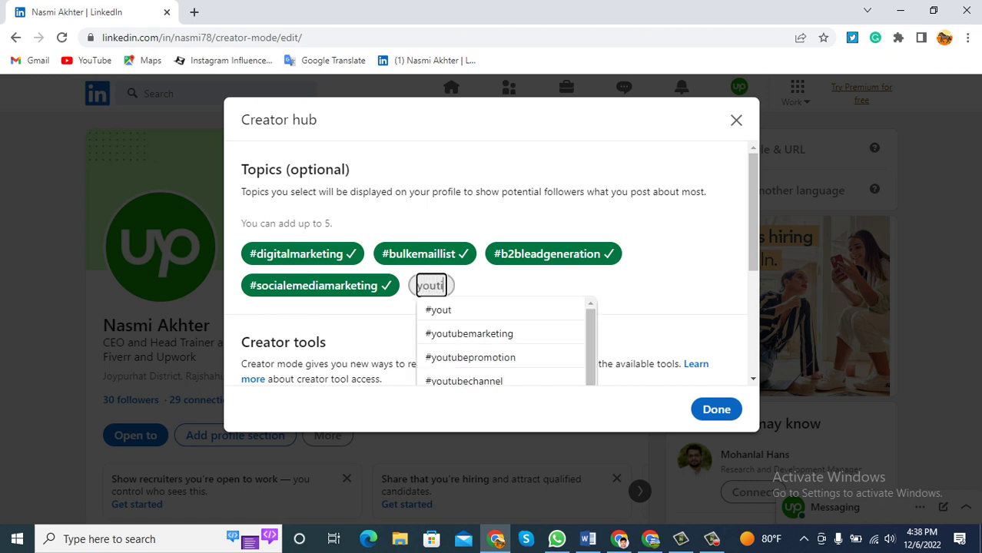
type("i")
type("ub")
type("e")
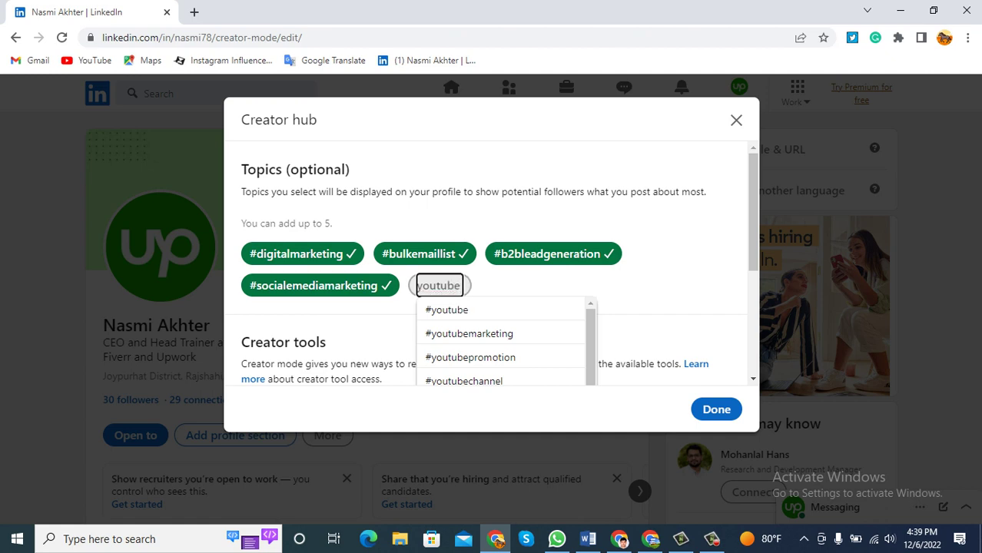
key("Down")
key("Down")
key("Return")
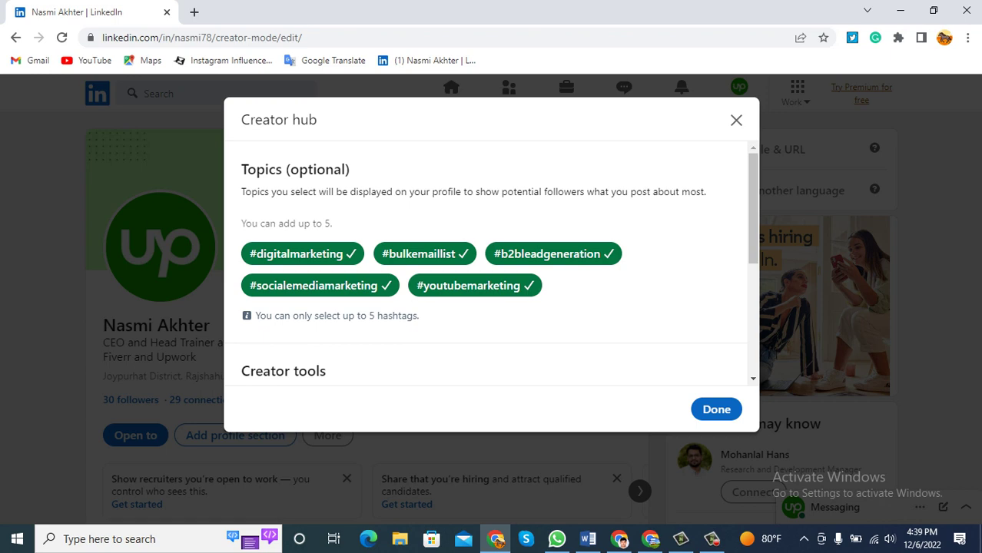
key("Return")
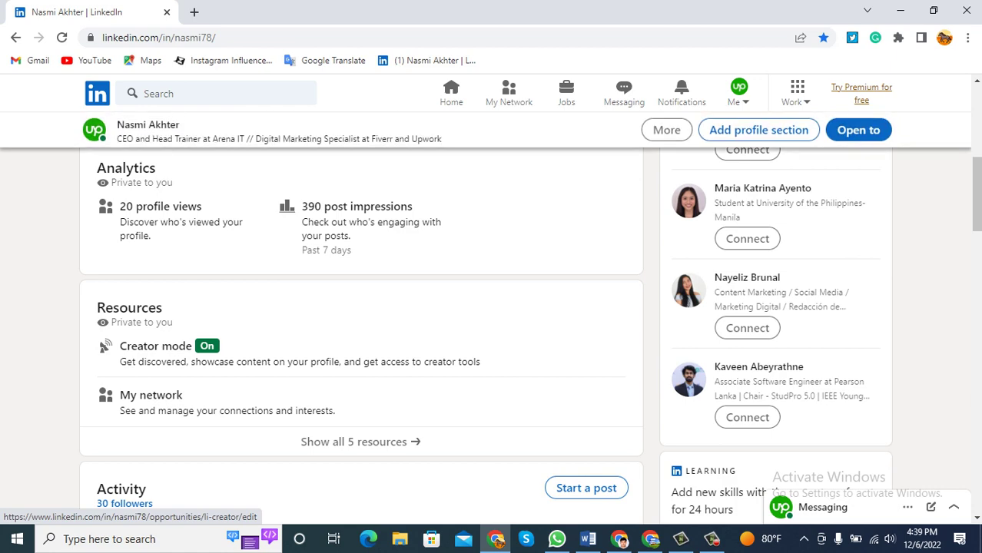
Review the profile's Talks about line now listing the five hashtags.
scroll(231, 353, "up", 4)
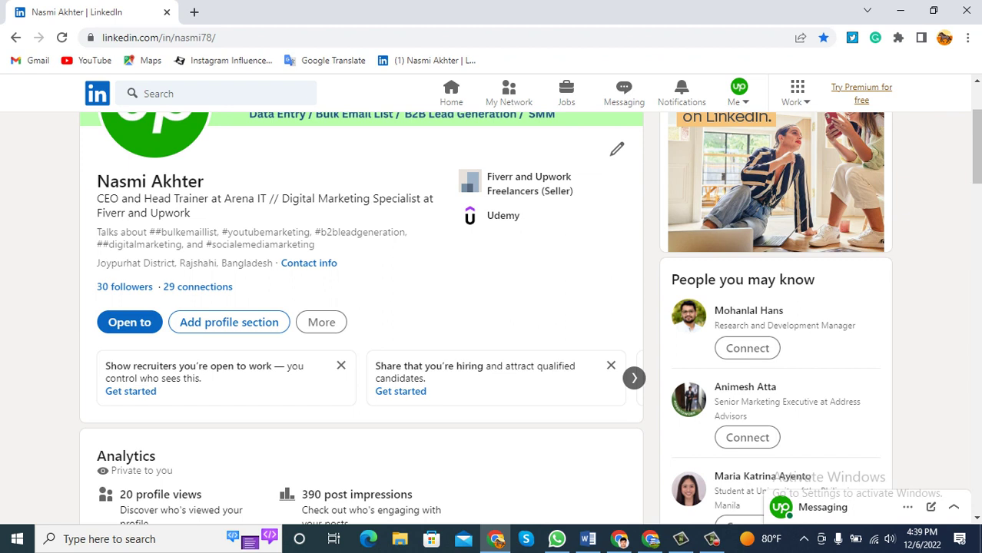
left_click_drag(97, 232, 315, 245)
left_click_drag(315, 244, 227, 244)
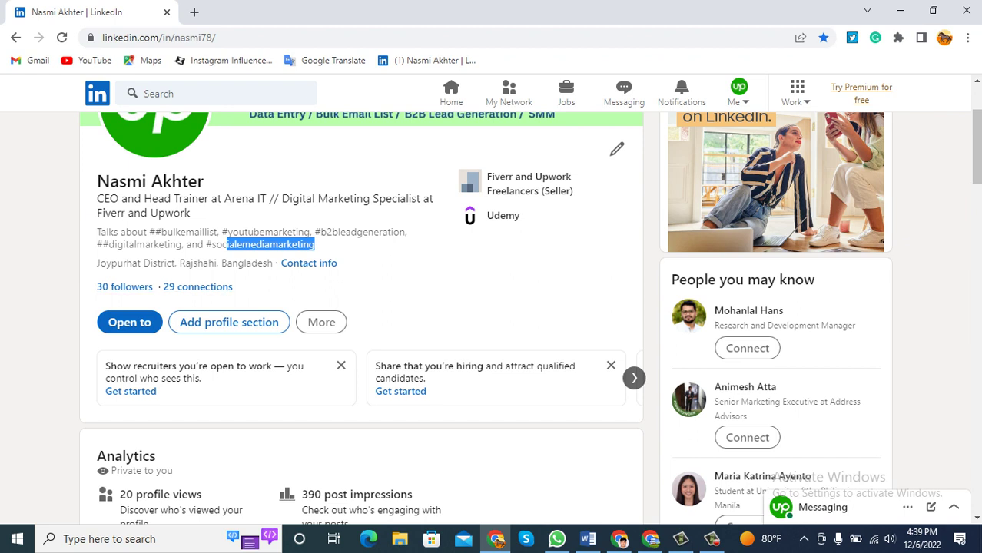
left_click(345, 280)
Note the 29 connections and location, then start a 'what is' search in a new tab.
left_click_drag(235, 287, 163, 286)
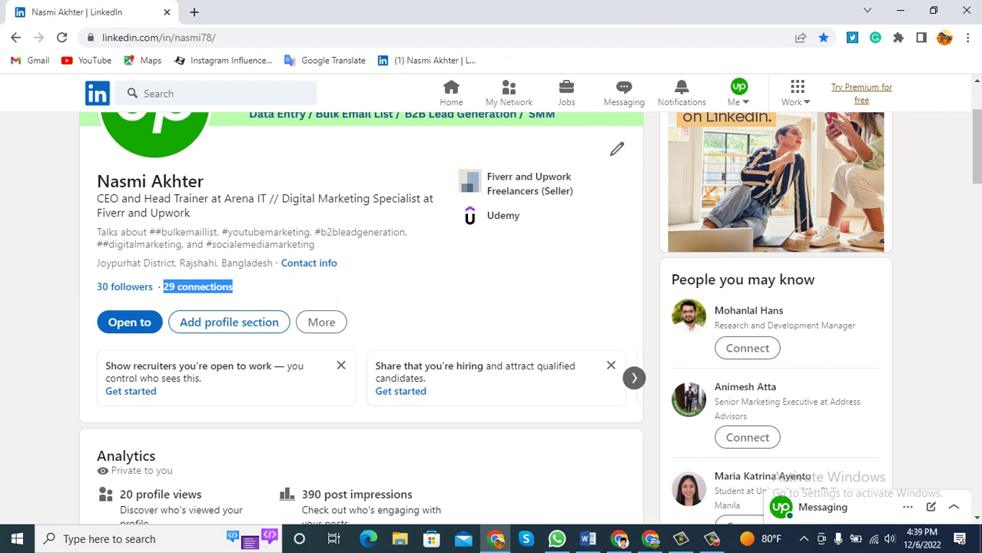
left_click(334, 286)
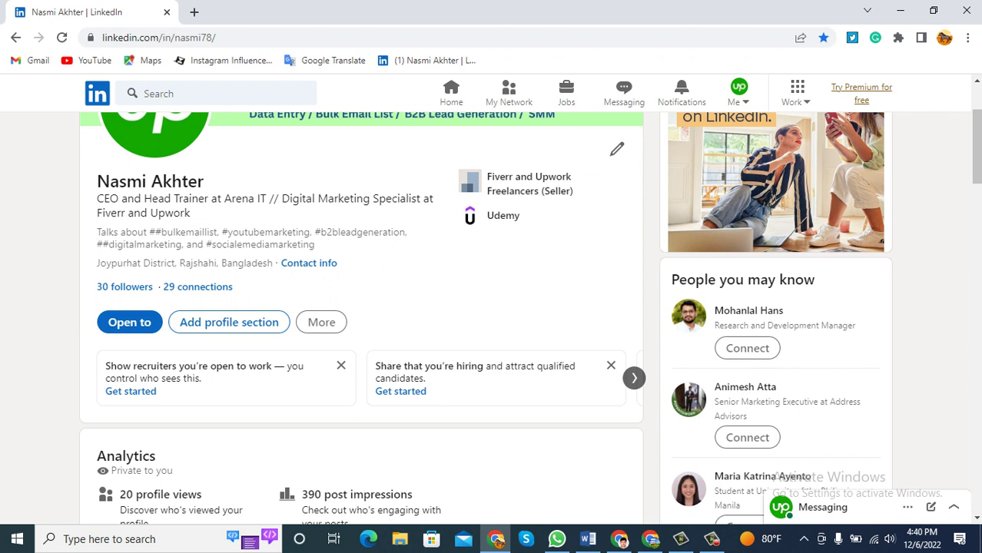
left_click_drag(274, 263, 99, 263)
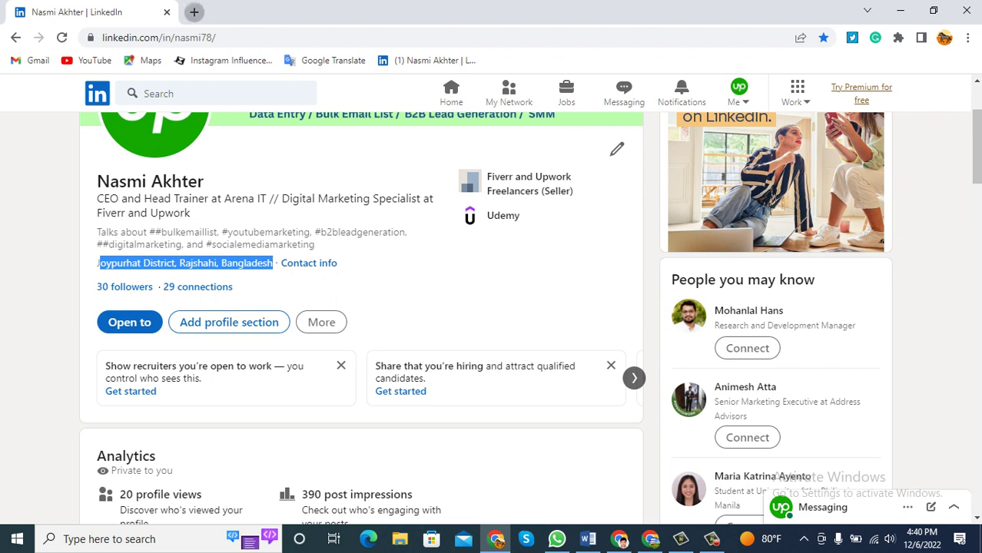
left_click(193, 11)
type("what is")
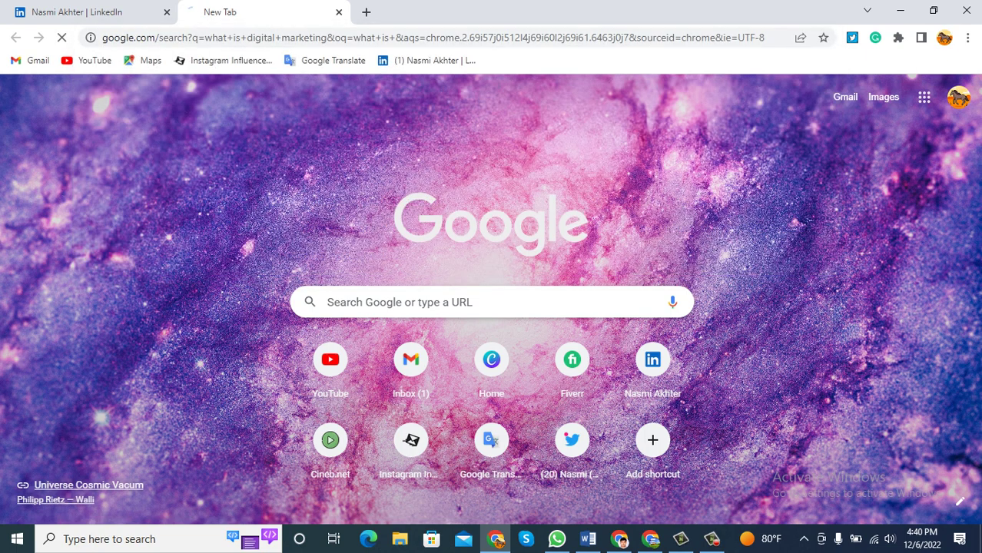
Search 'what is digital marketing' and open the Marketo guide result in a new tab.
left_click(167, 119)
scroll(491, 300, "down", 1)
scroll(492, 307, "down", 5)
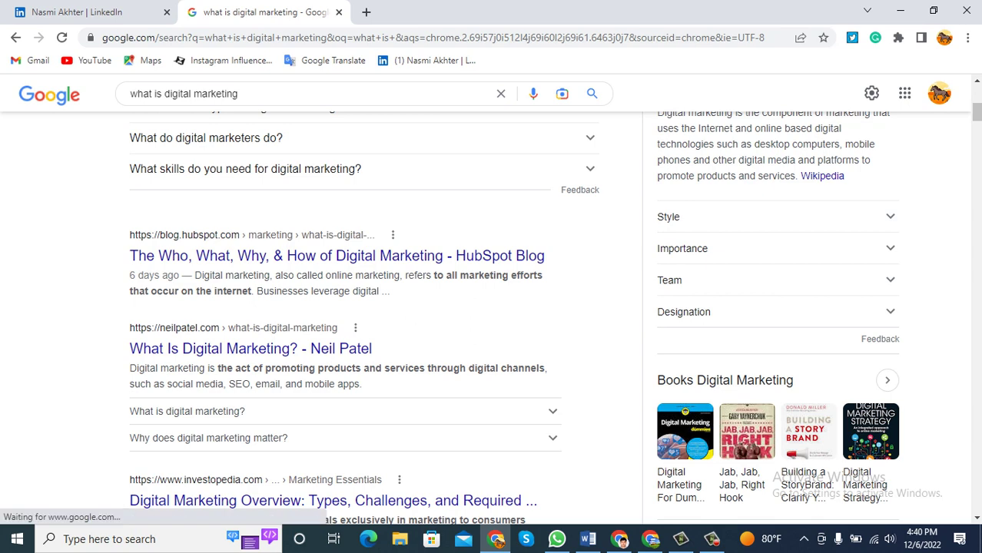
scroll(330, 308, "down", 3)
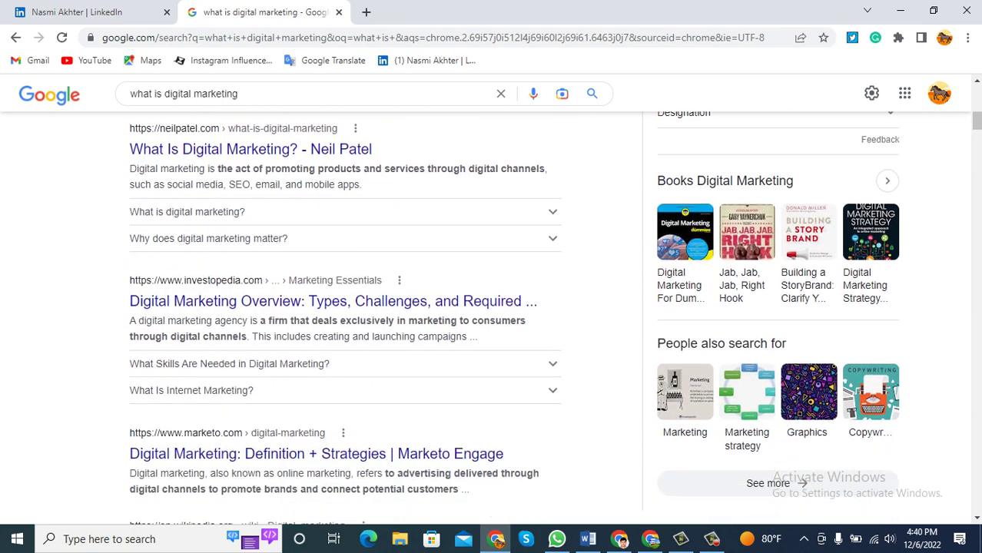
scroll(331, 289, "down", 2)
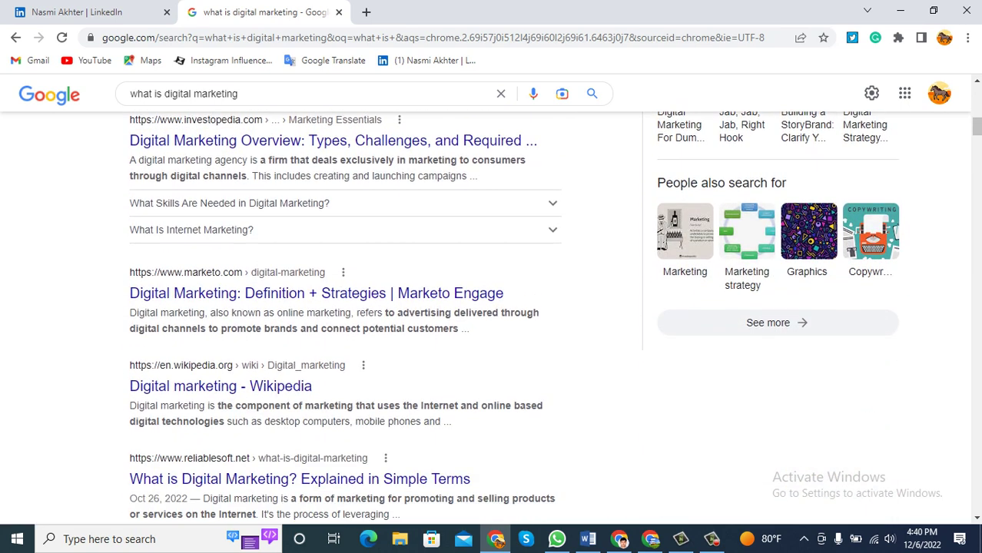
scroll(330, 307, "down", 1)
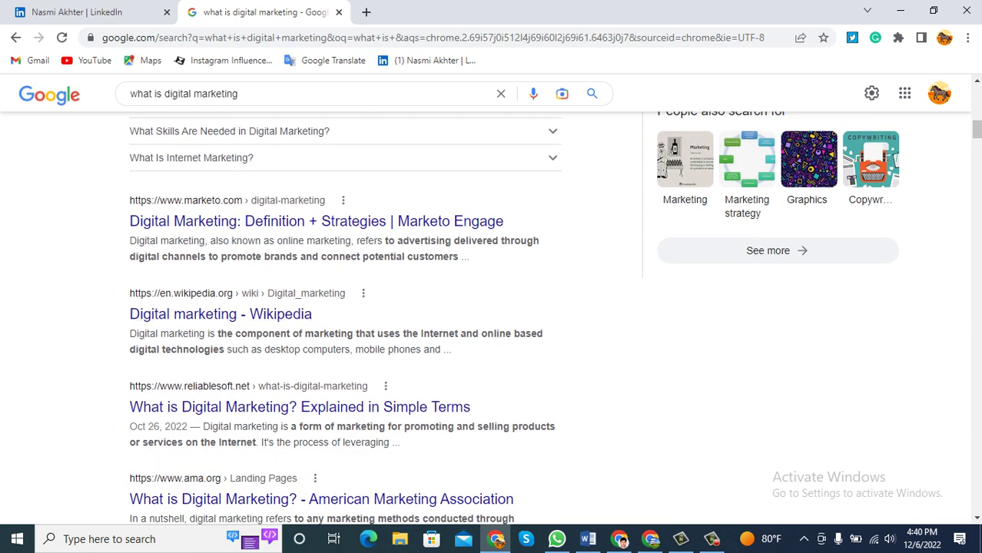
right_click(262, 221)
left_click(307, 230)
key("ctrl+Tab")
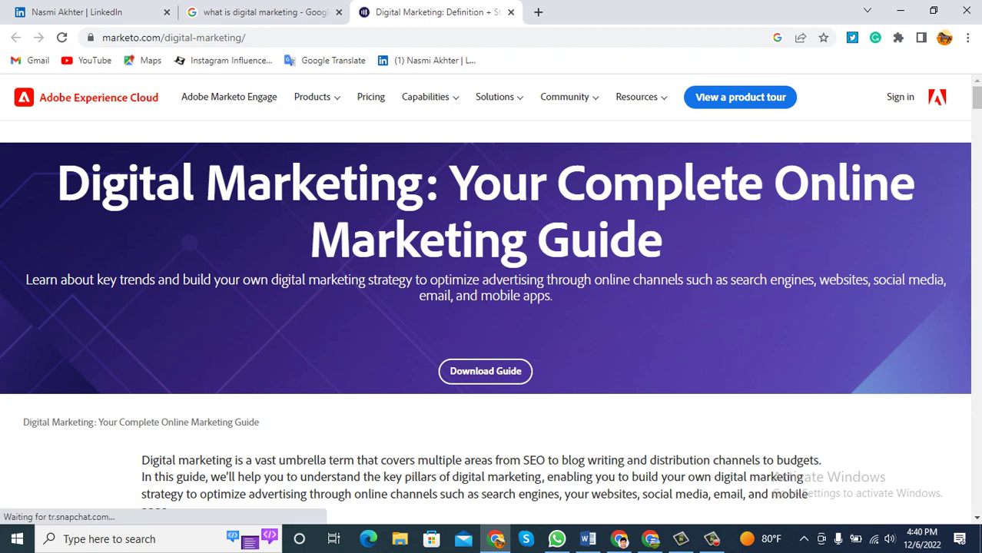
Read the Marketo guide's heading and intro paragraph, then return to the LinkedIn tab.
left_click_drag(57, 183, 662, 244)
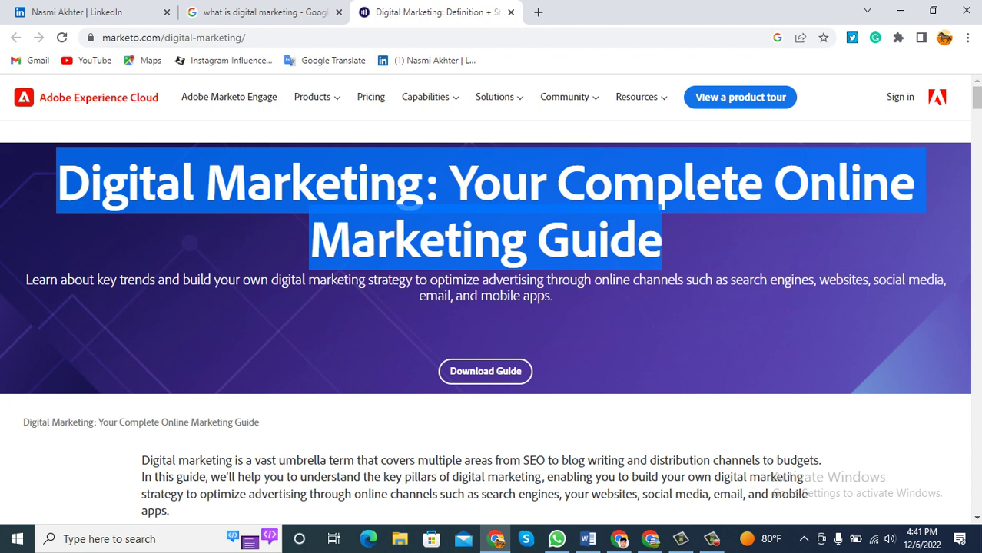
scroll(490, 299, "down", 2)
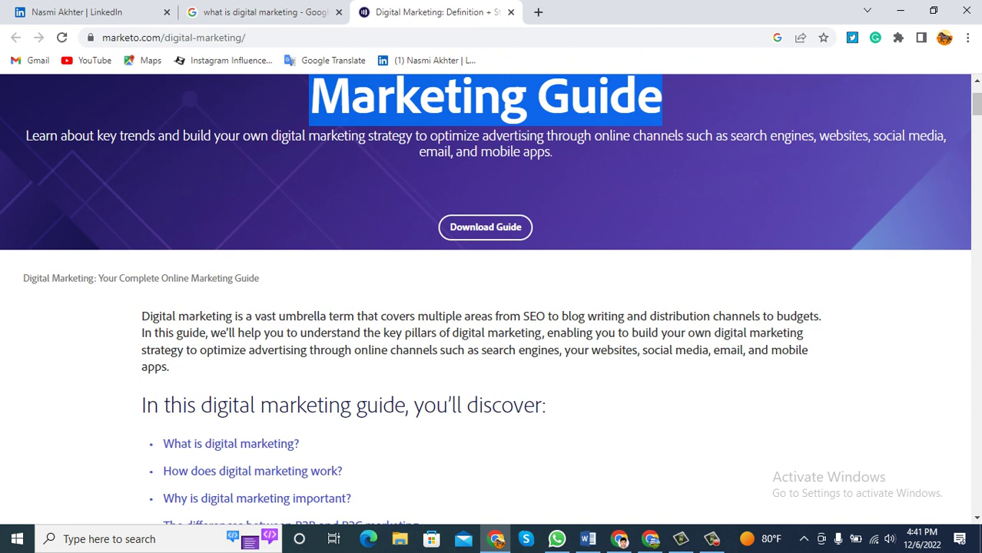
left_click_drag(142, 316, 169, 368)
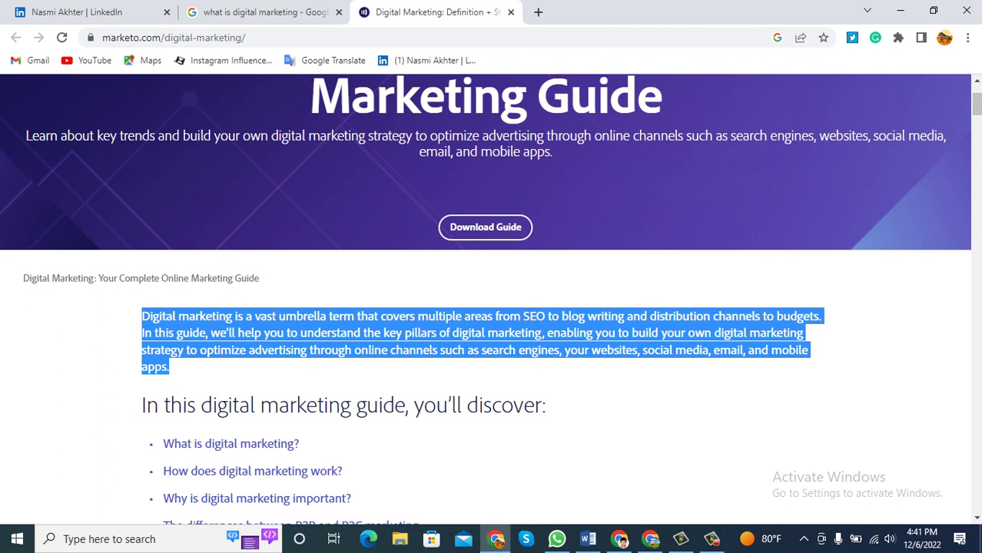
left_click(77, 11)
Scroll through the profile's full activity feed, then go to the My Network page.
scroll(361, 308, "down", 2)
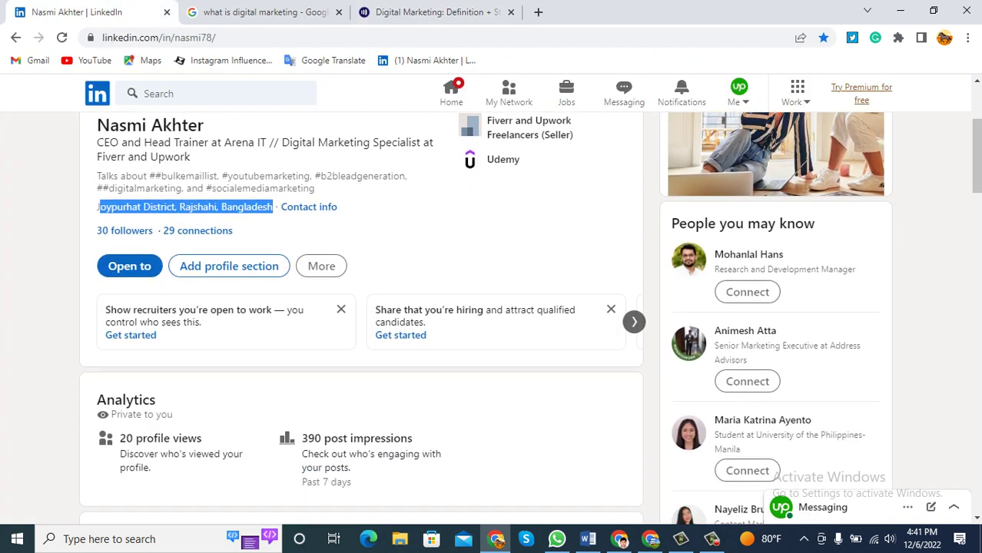
scroll(361, 307, "down", 4)
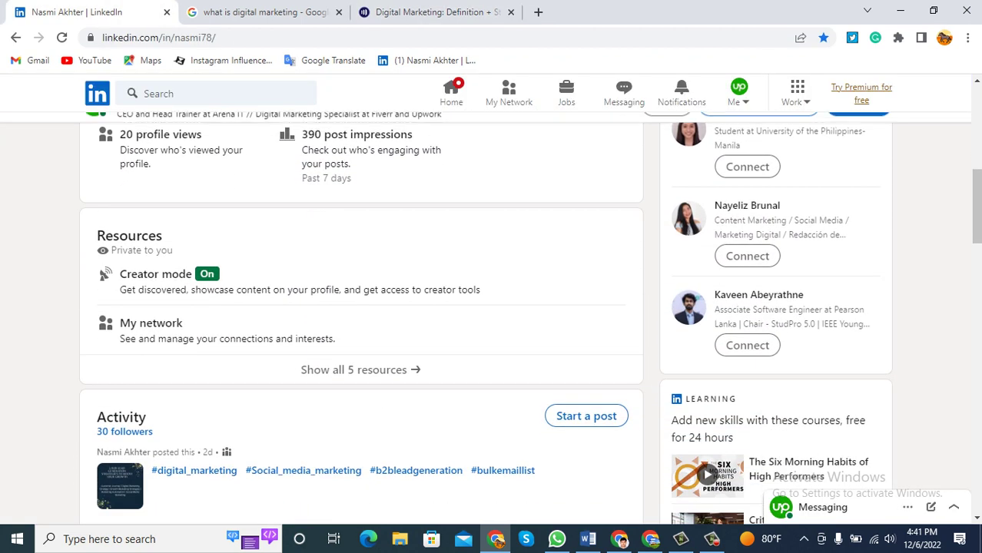
scroll(361, 338, "down", 3)
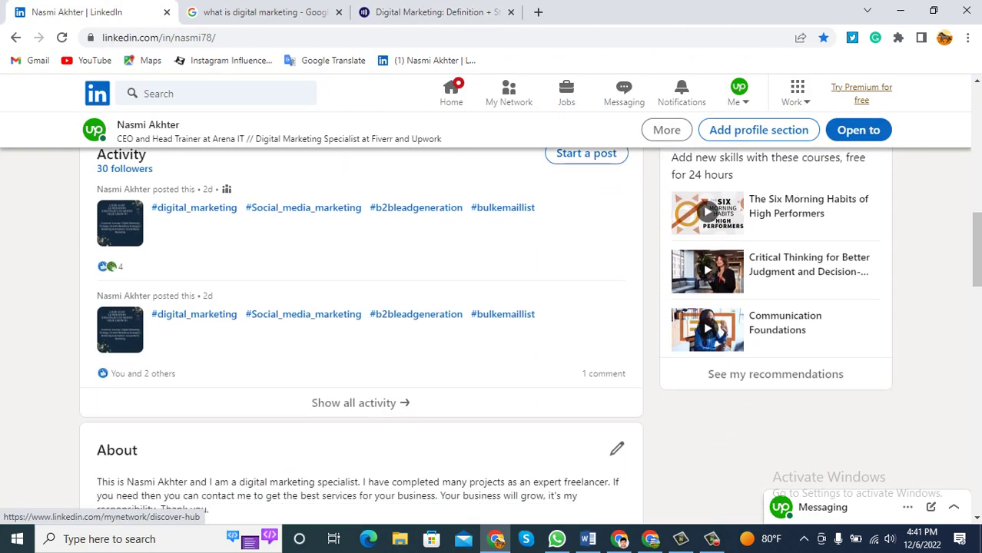
left_click(360, 377)
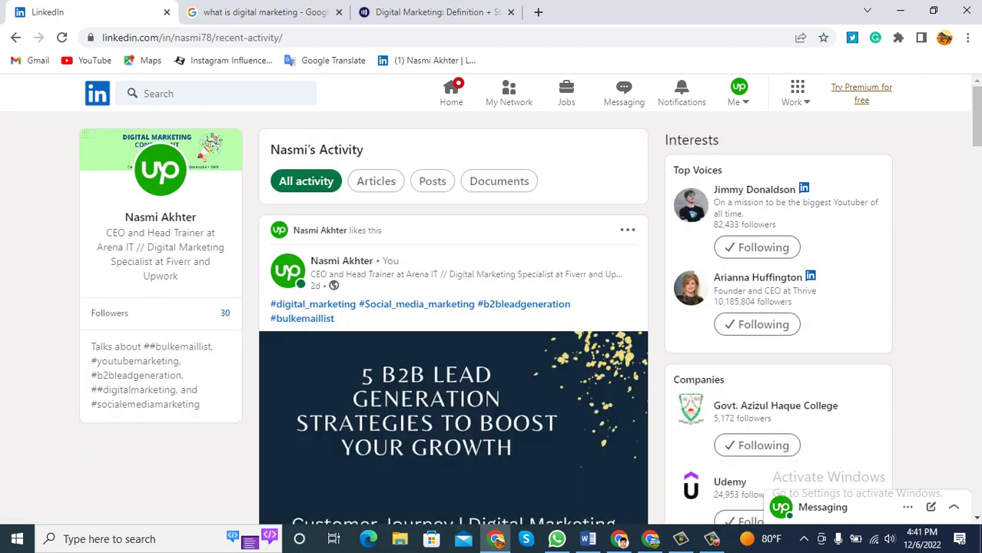
scroll(453, 315, "down", 1)
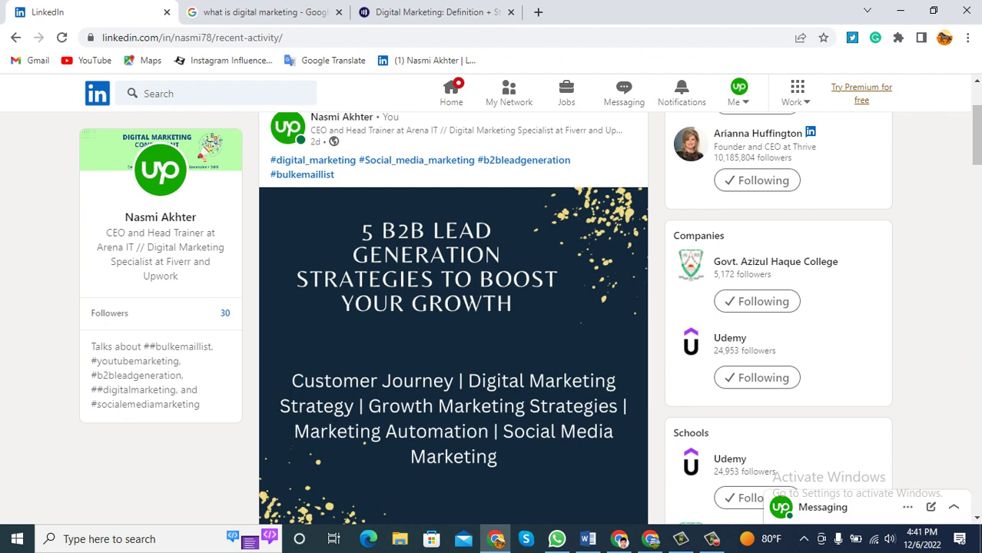
scroll(492, 315, "down", 1)
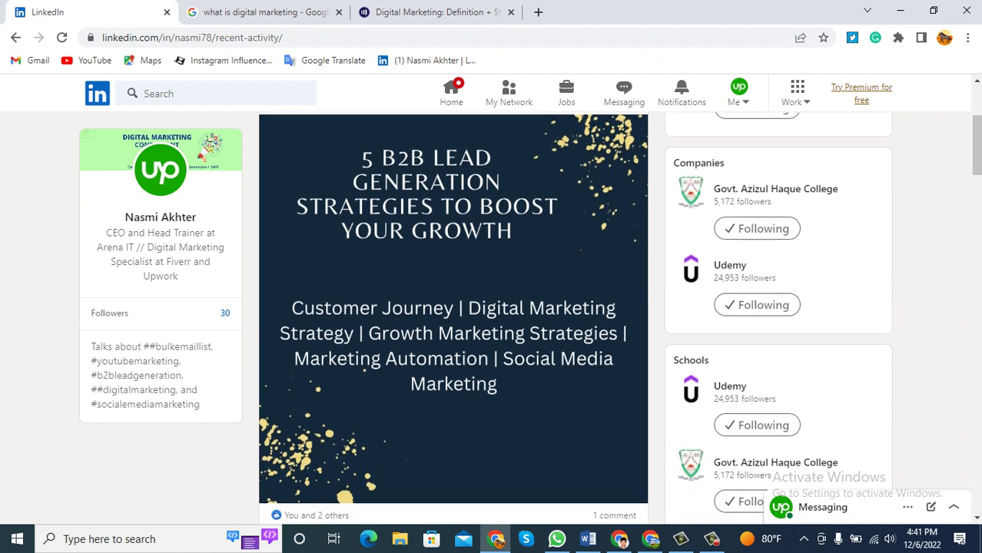
scroll(492, 315, "down", 1)
scroll(507, 407, "down", 1)
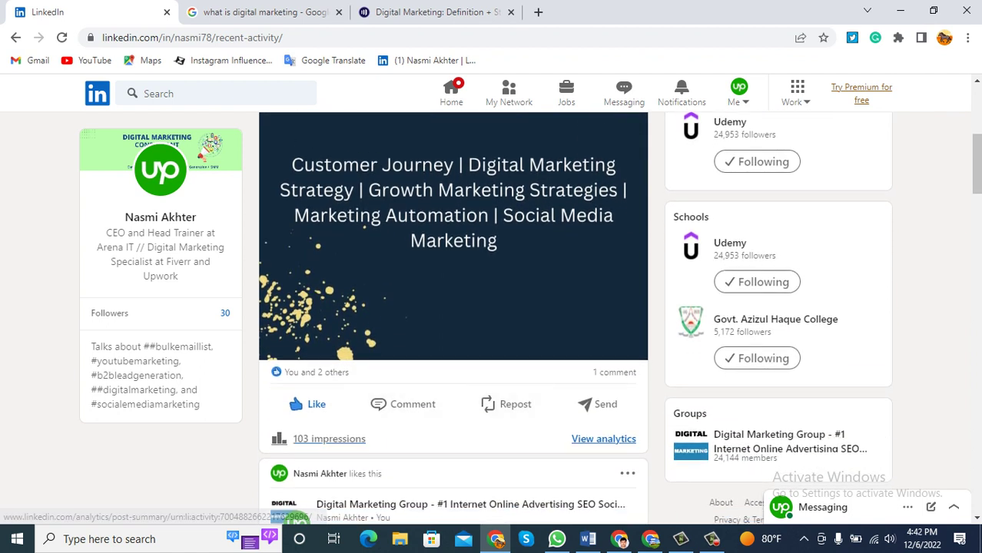
mouse_move(307, 404)
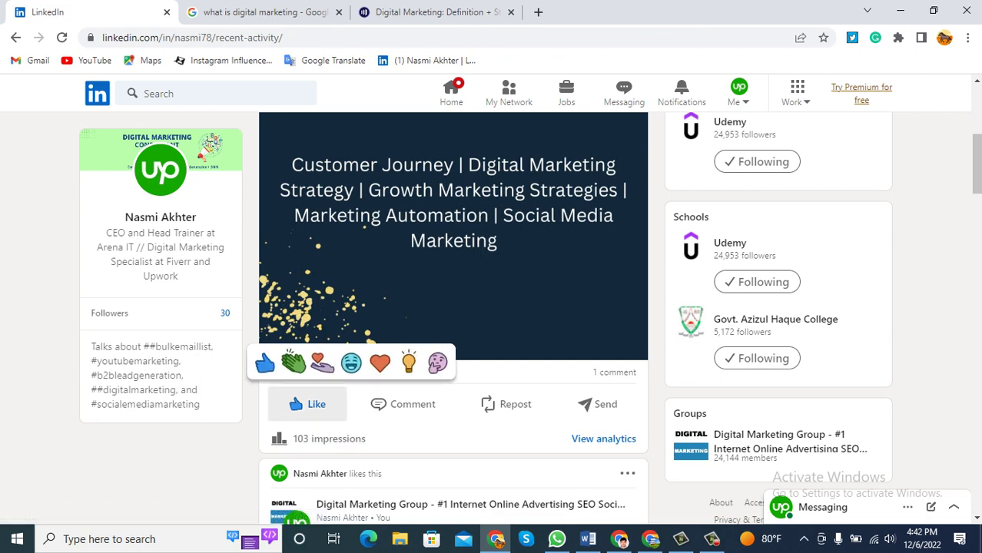
scroll(307, 400, "up", 3)
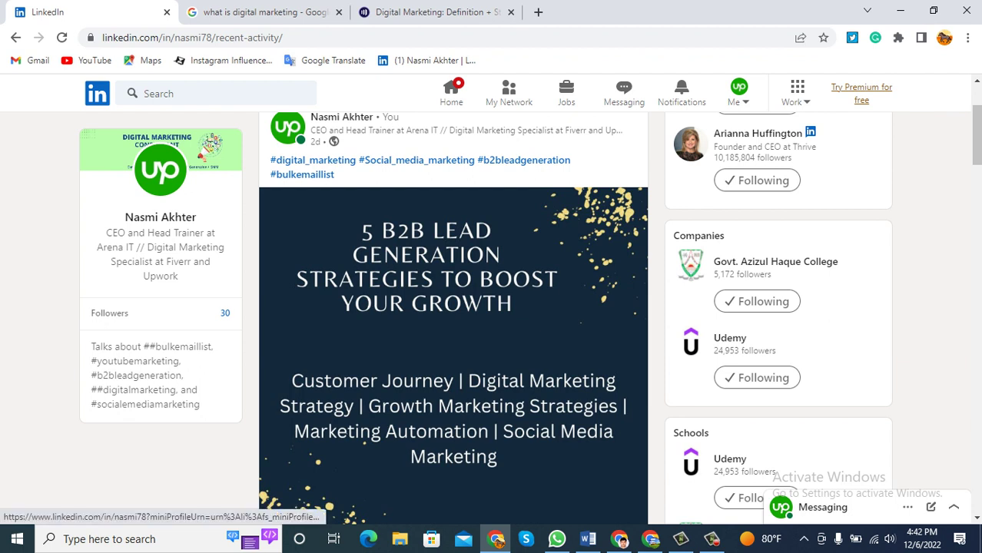
left_click(509, 93)
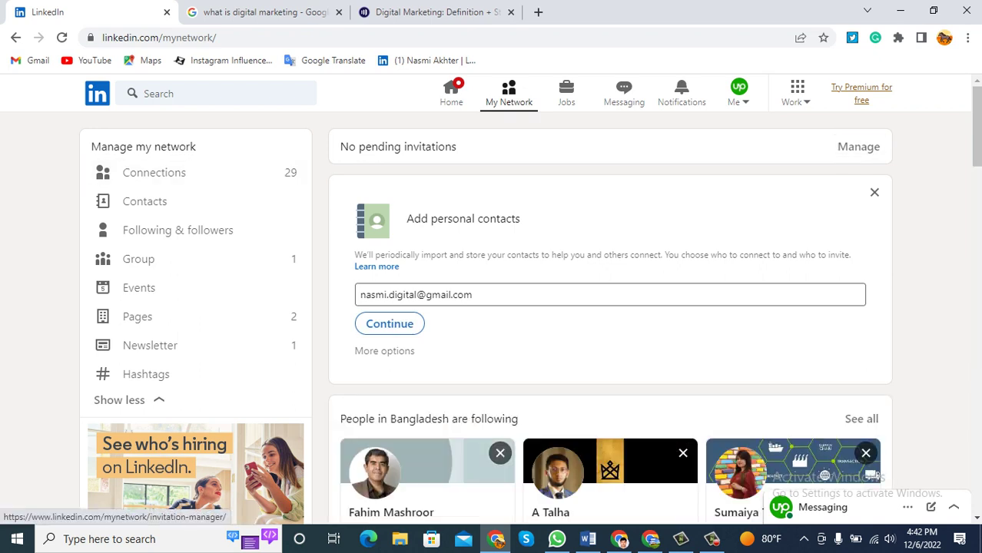
Scroll through the 49 sent invitations under Manage invitations, then go back to Received.
left_click(859, 146)
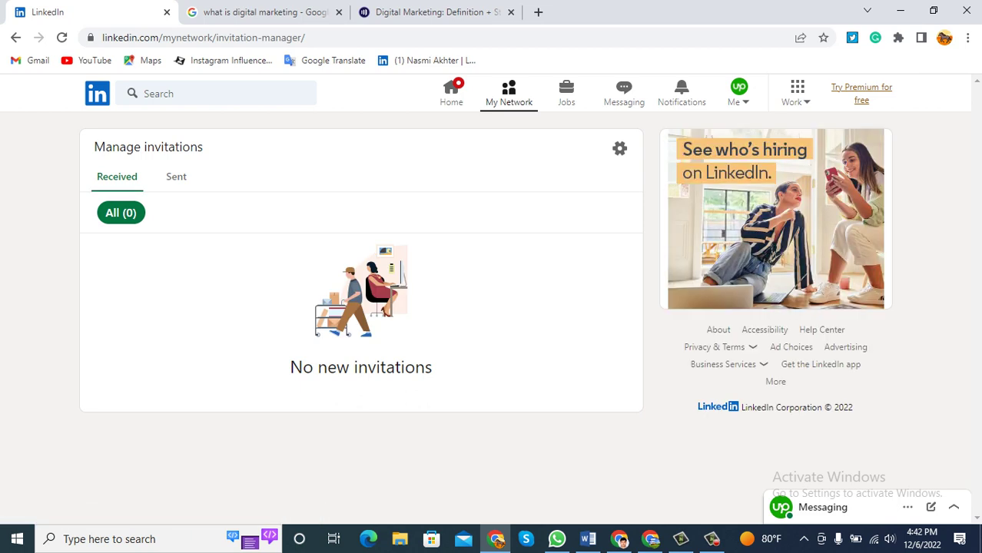
left_click(176, 176)
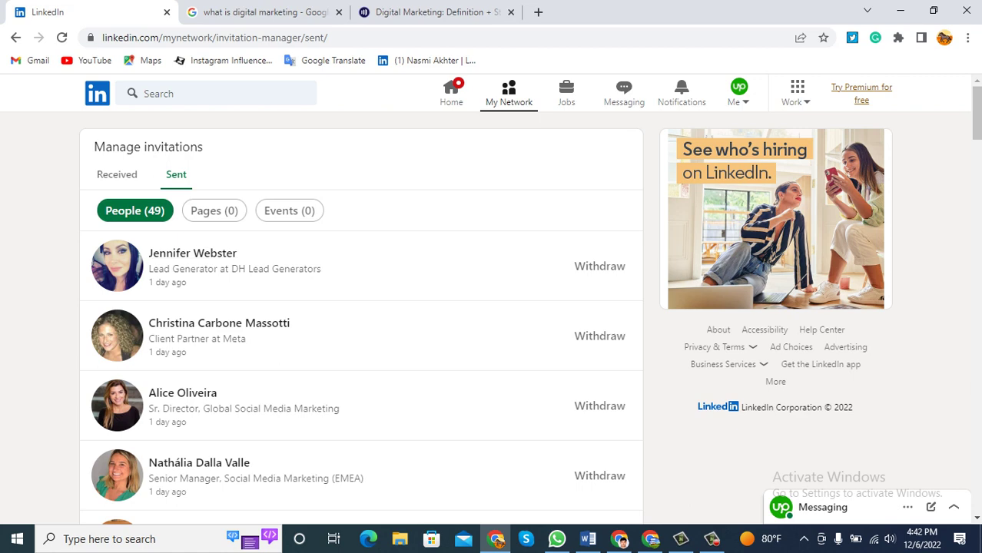
scroll(600, 193, "down", 1)
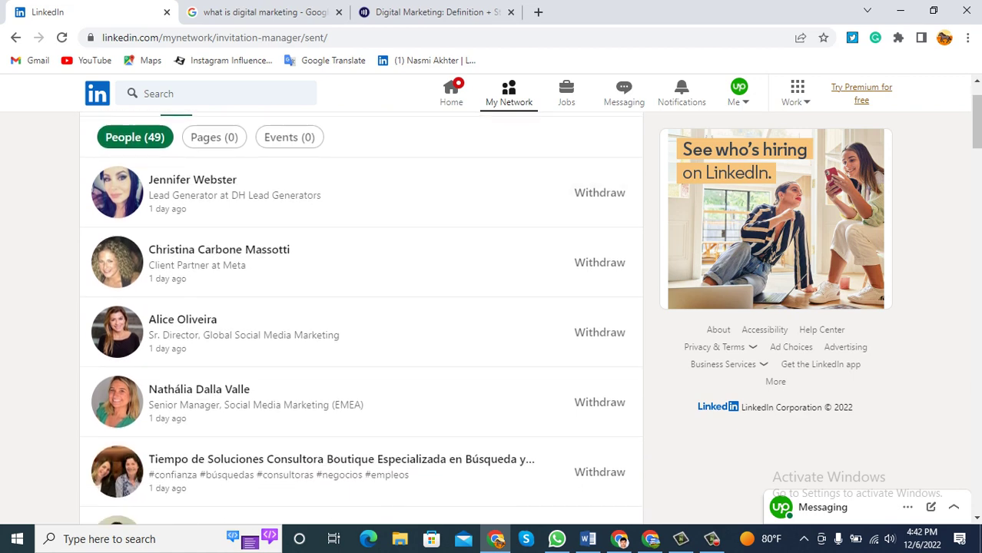
scroll(599, 194, "down", 6)
scroll(361, 319, "down", 7)
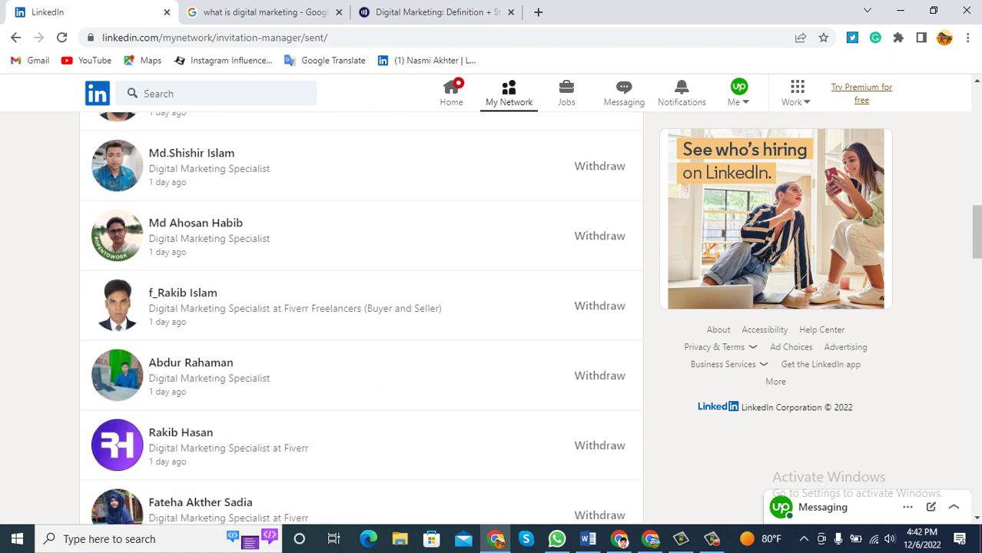
scroll(184, 292, "down", 4)
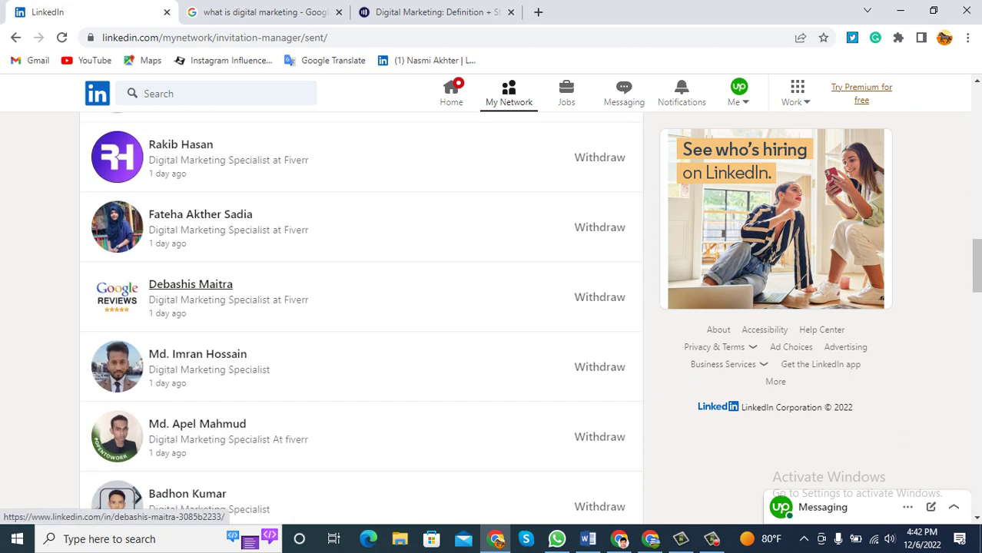
scroll(191, 285, "up", 17)
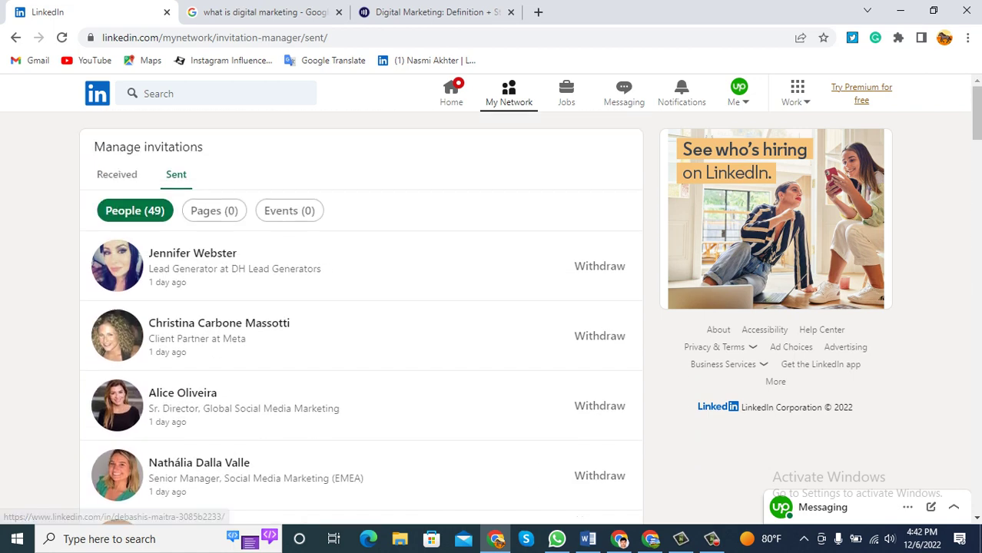
left_click(16, 37)
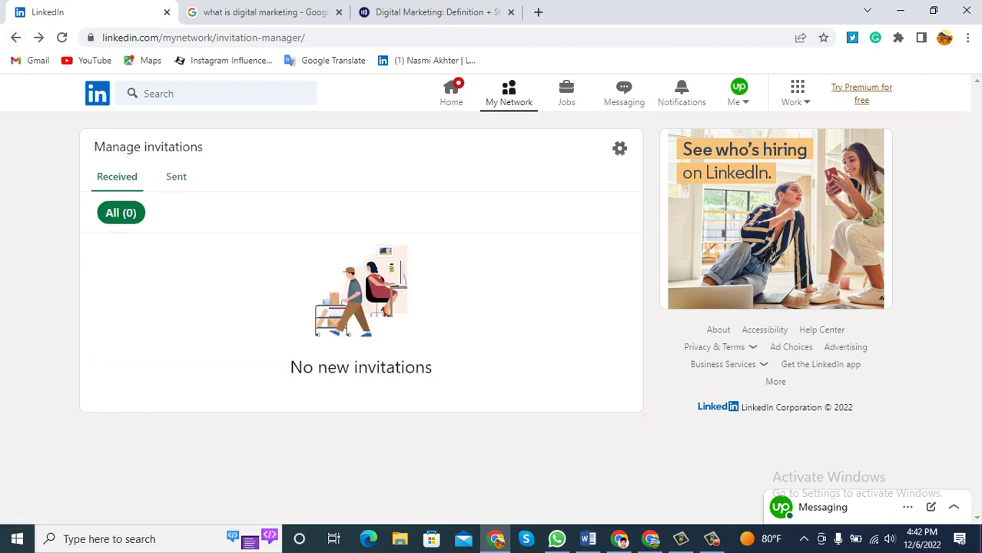
Leave My Network and reopen your own profile through the Me menu's View Profile.
left_click(16, 37)
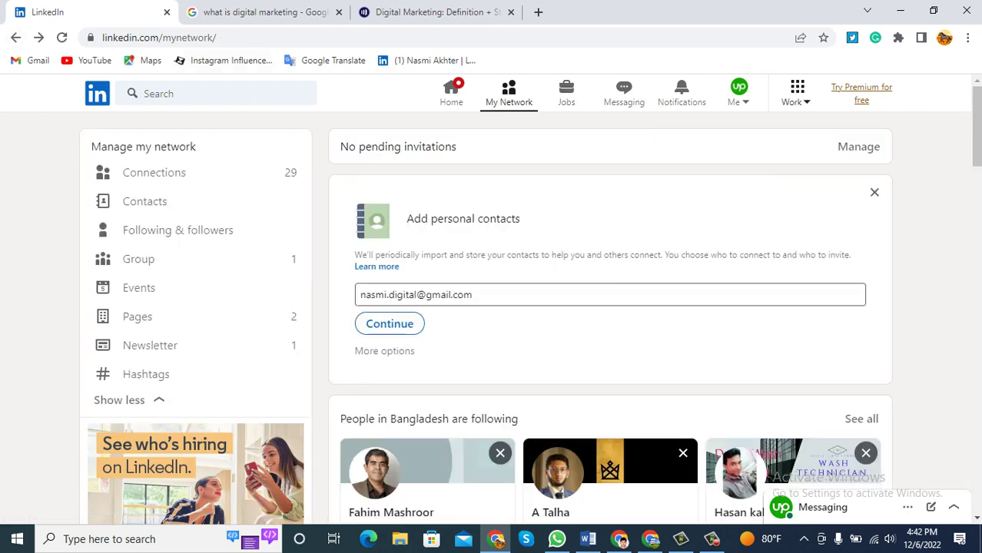
left_click(796, 94)
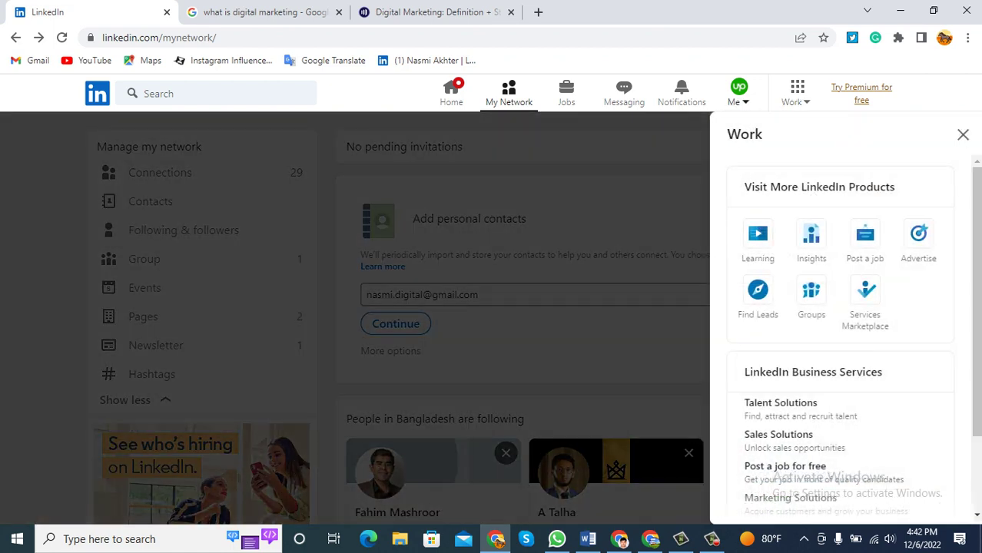
left_click(736, 96)
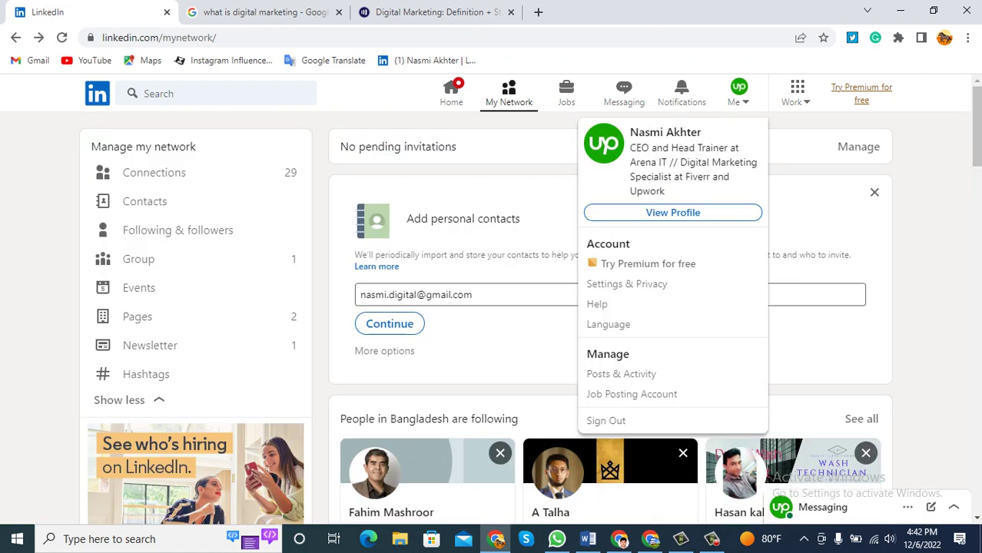
left_click(672, 212)
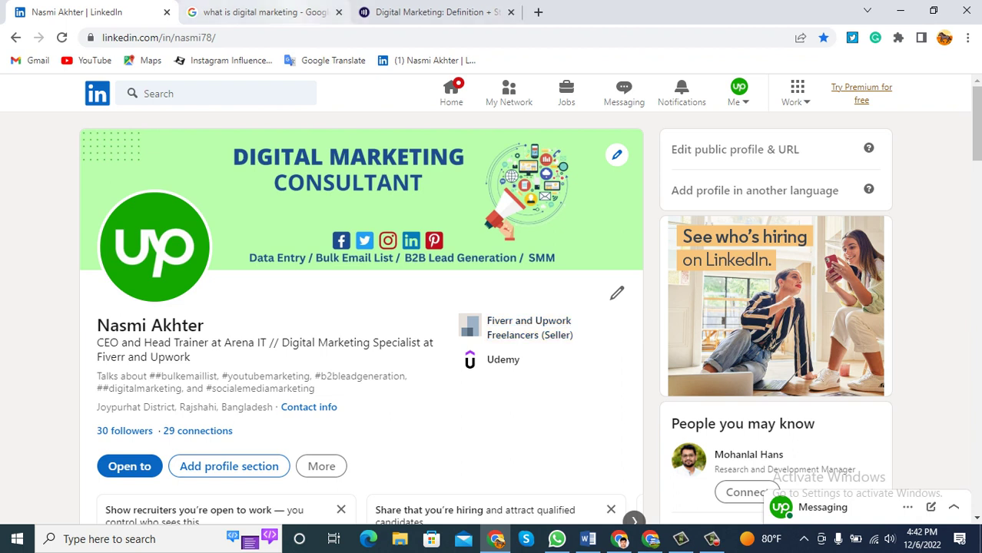
mouse_move(262, 13)
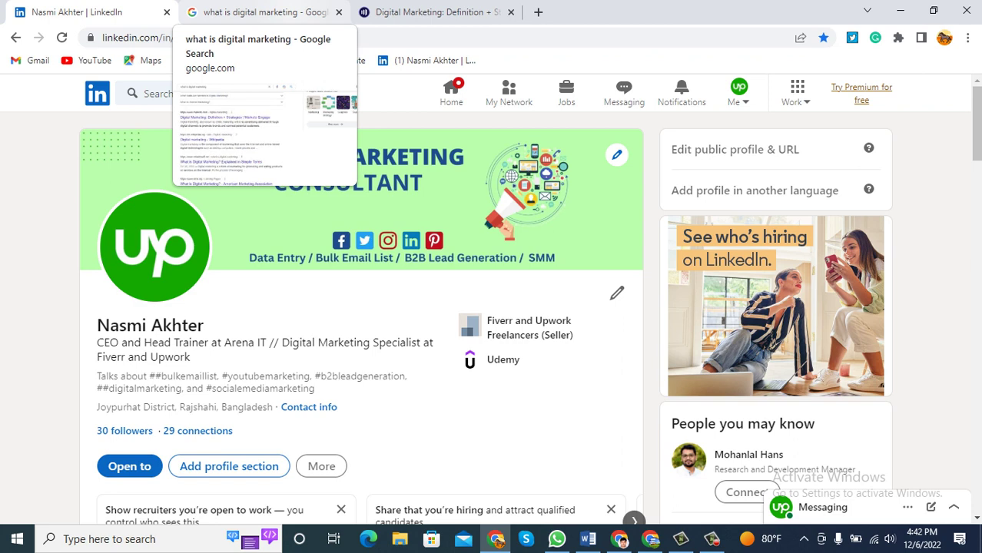
scroll(492, 307, "down", 2)
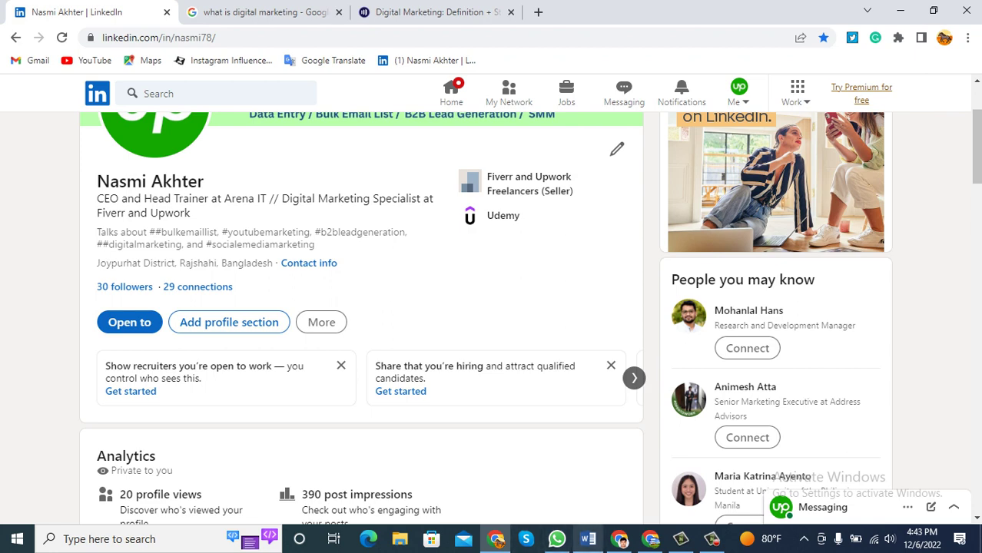
key("alt+Tab")
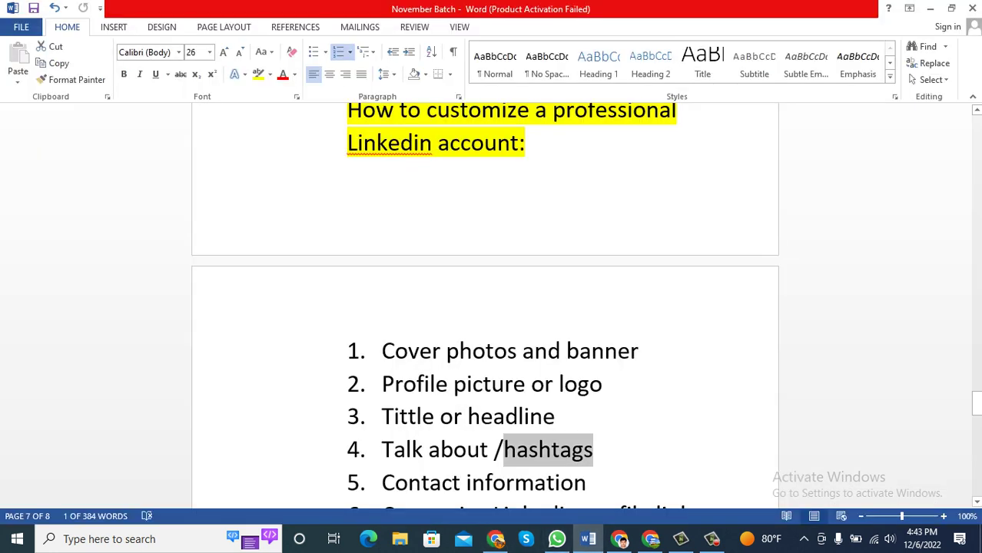
Mark 'Contact information' in the Word checklist and switch back to the LinkedIn profile.
left_click_drag(601, 482, 382, 483)
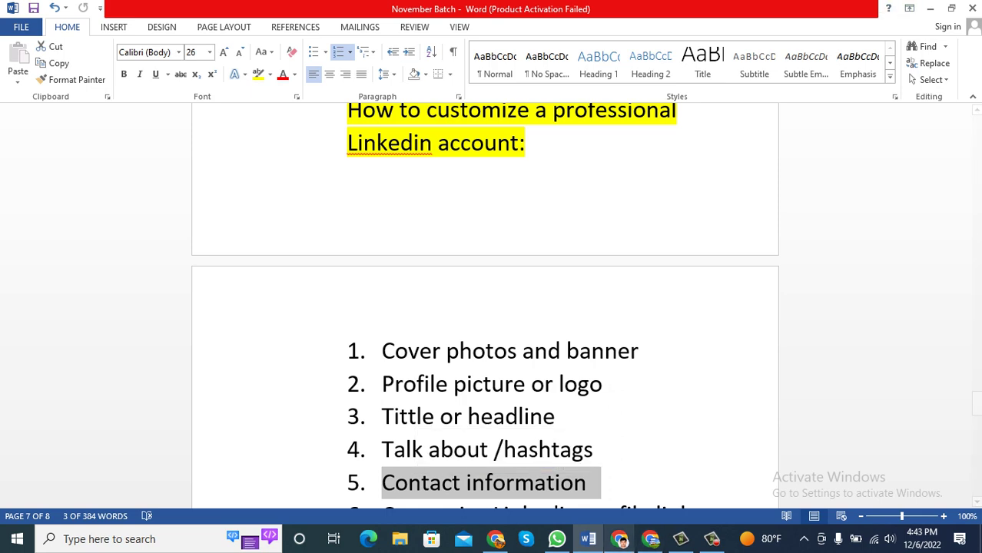
left_click(495, 539)
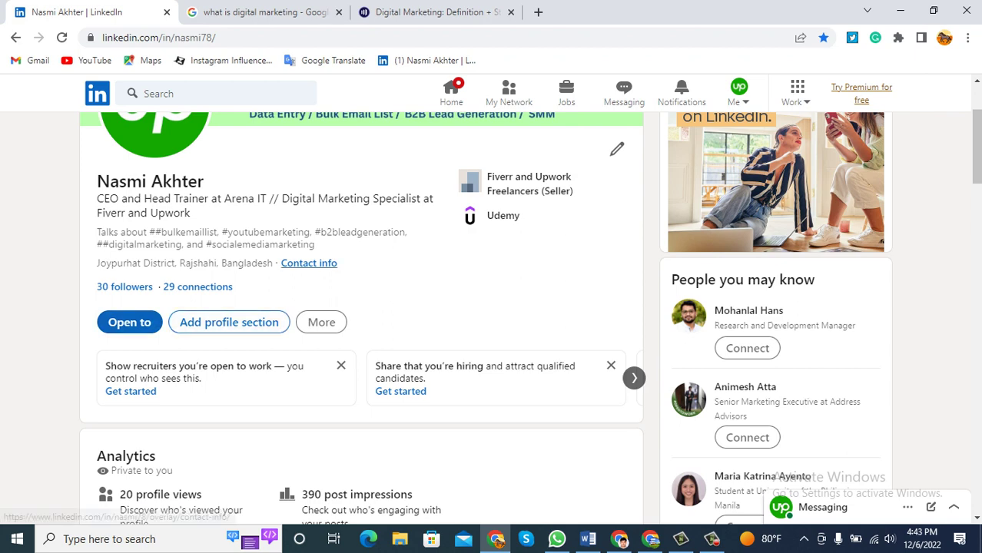
Open the Contact info dialog and highlight the profile link and email address.
left_click(309, 263)
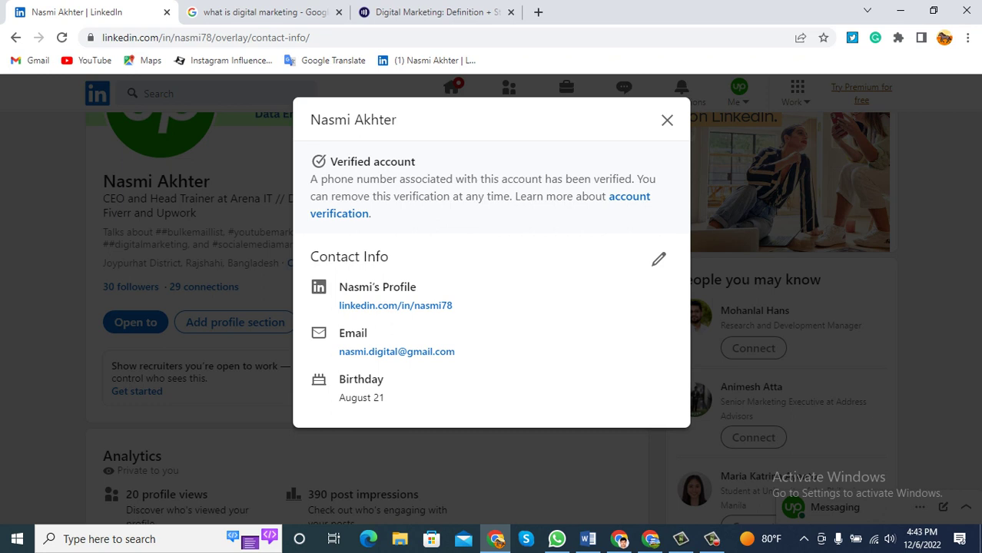
left_click_drag(339, 305, 453, 305)
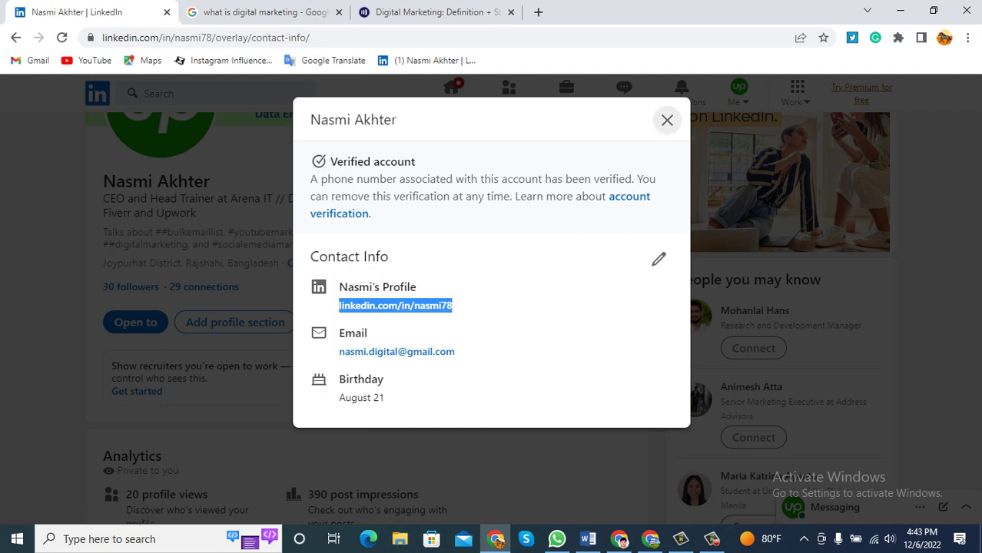
left_click(667, 120)
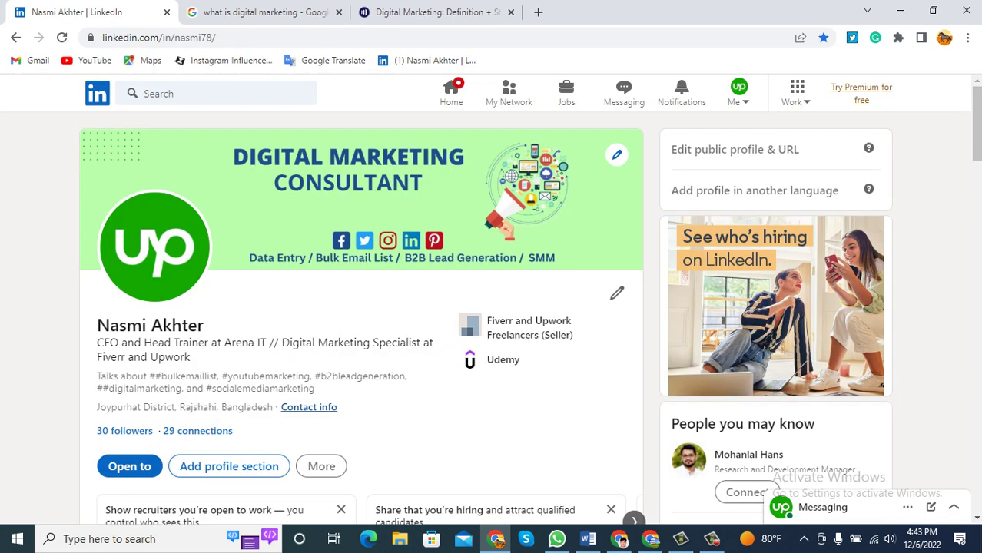
left_click(309, 407)
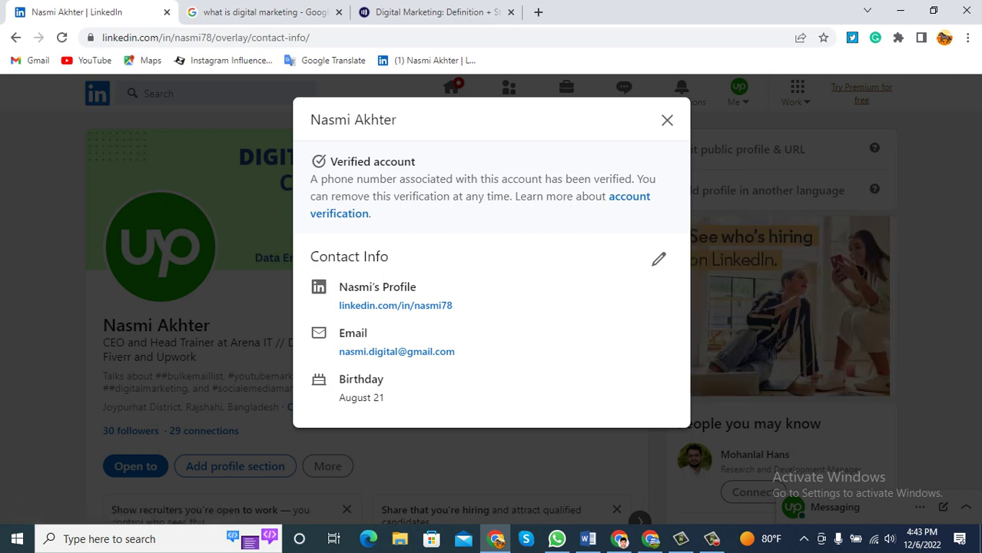
left_click_drag(338, 351, 456, 352)
left_click_drag(452, 305, 339, 306)
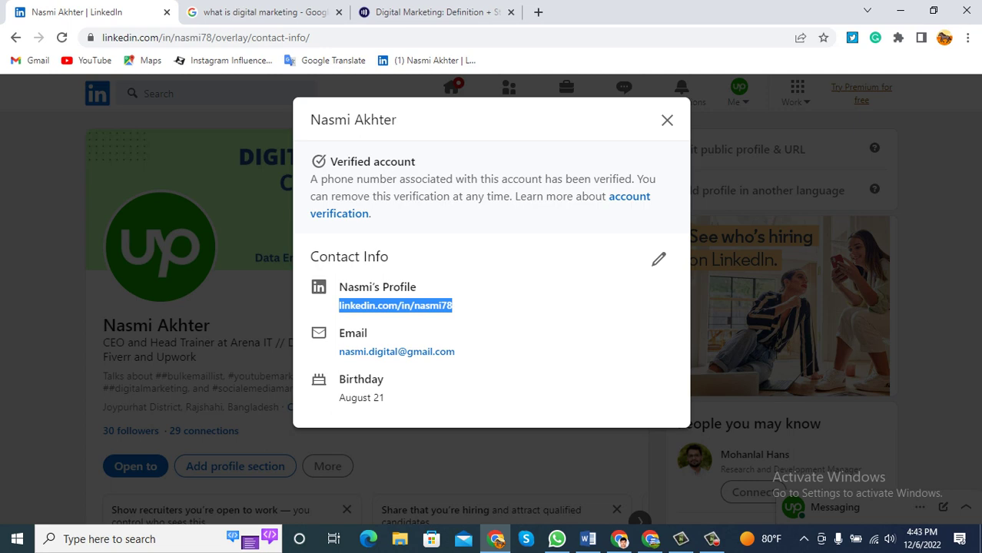
Edit contact info and enter the phone number prefixed with 'Whatsapp:'.
left_click(658, 259)
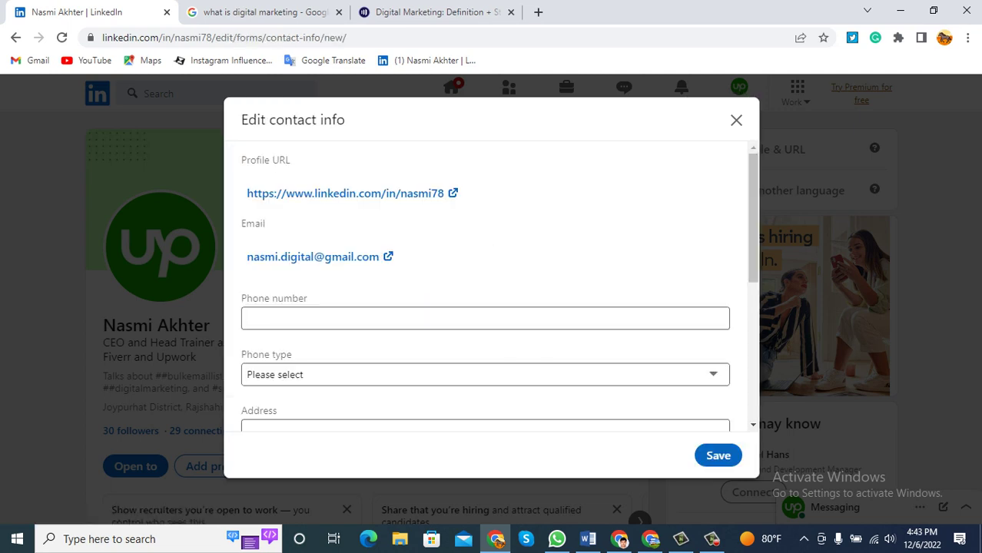
left_click(485, 318)
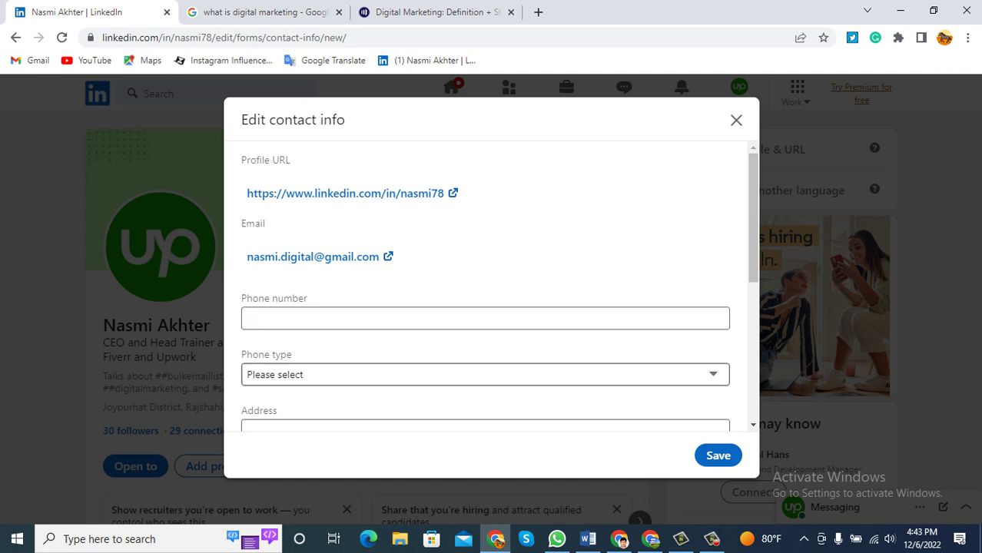
left_click(485, 318)
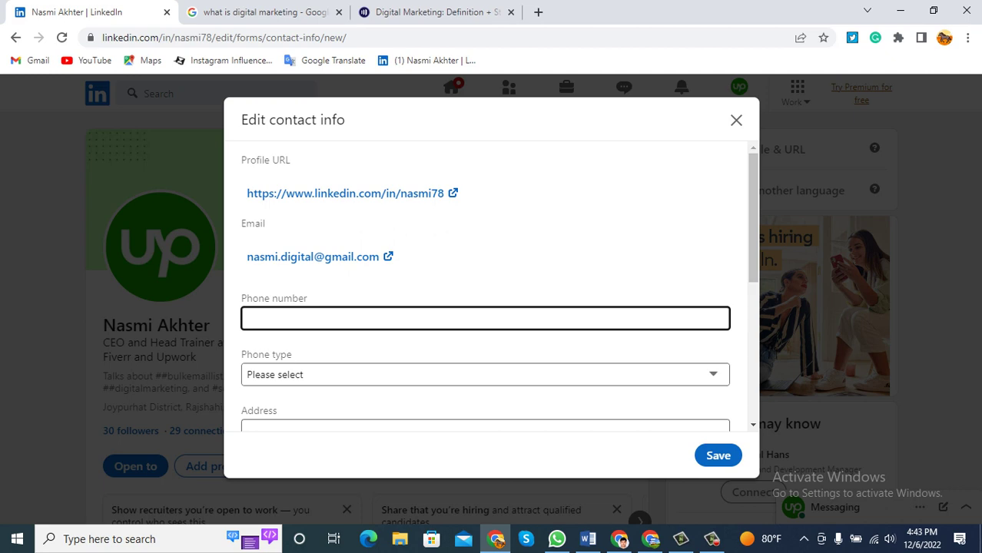
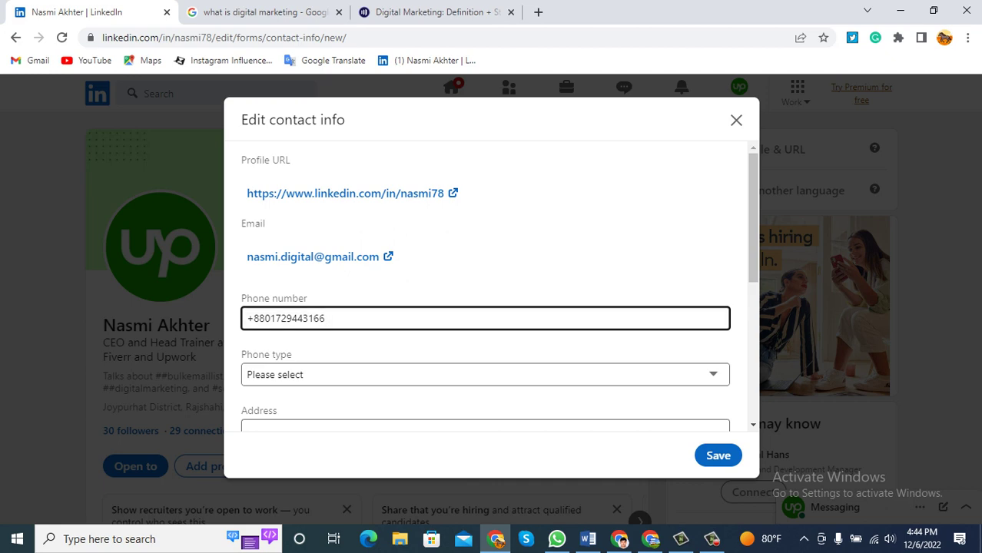
left_click(246, 318)
type("What")
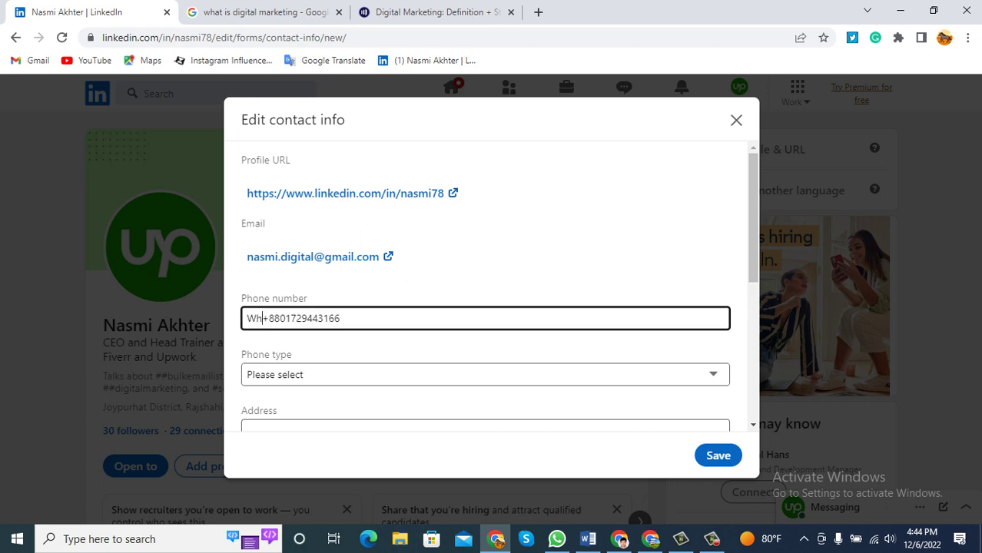
type("sa")
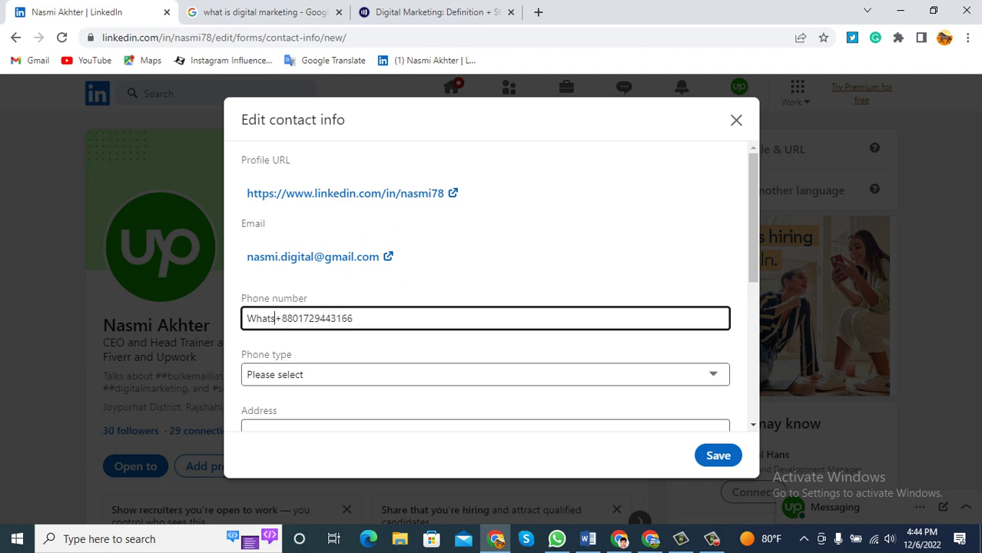
type("pp:")
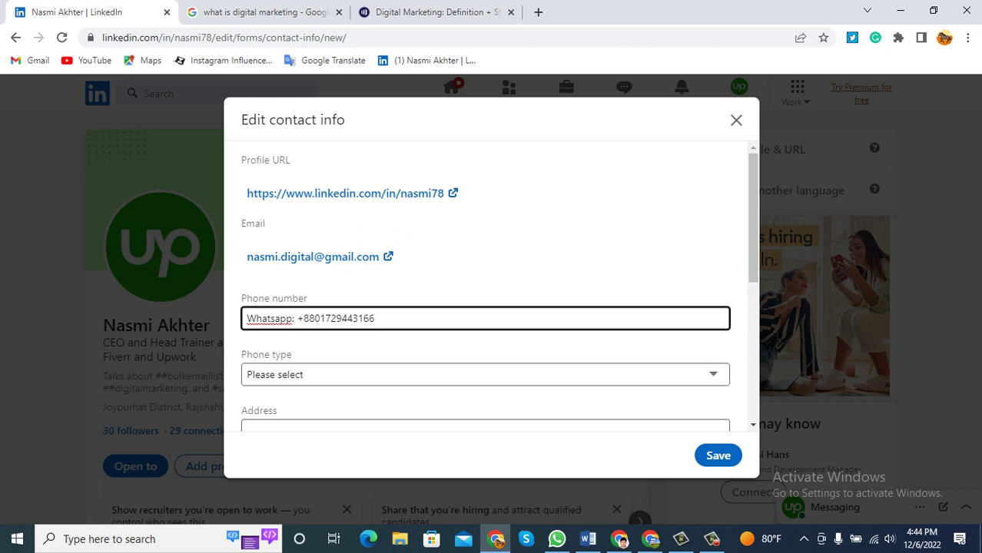
Set the phone type to Mobile.
scroll(485, 284, "down", 1)
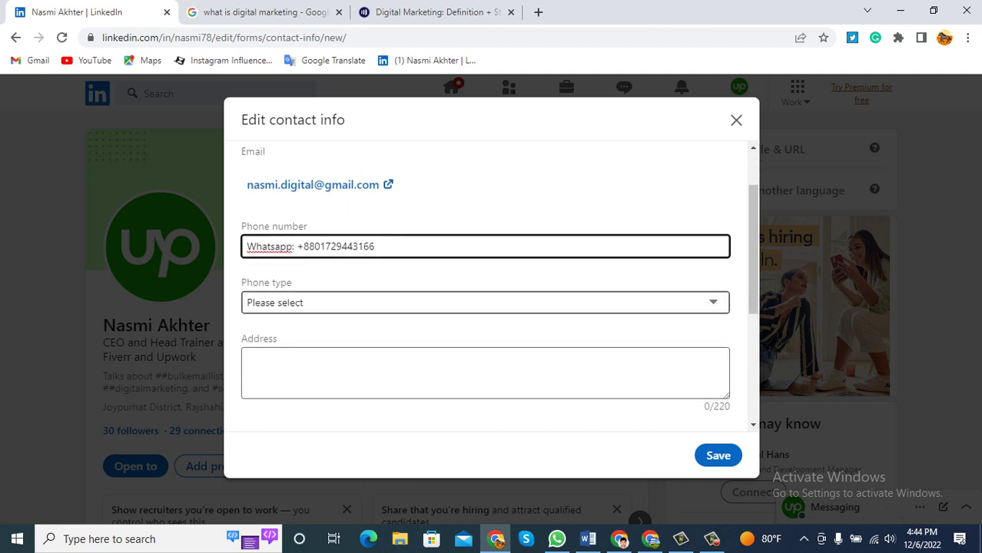
left_click(485, 302)
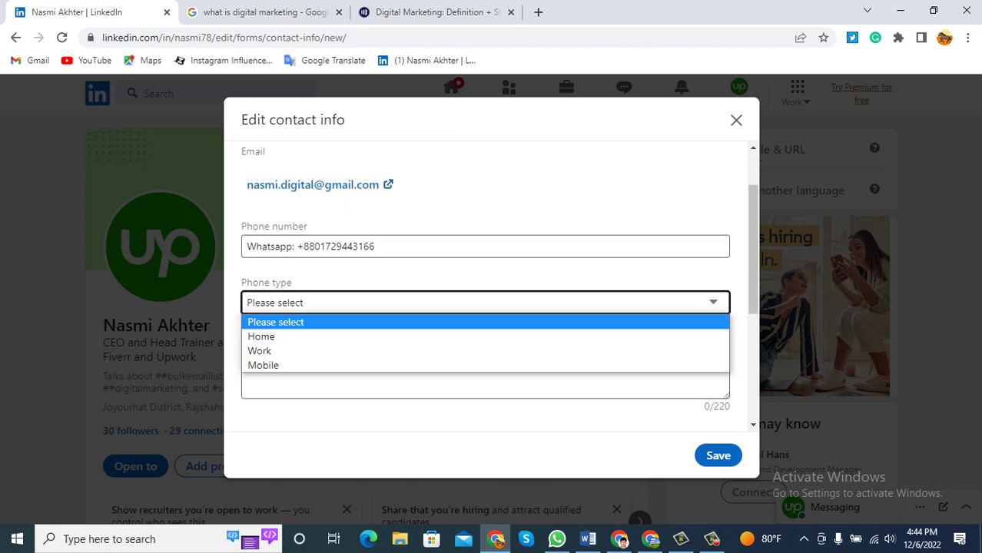
key("Down")
key("Down")
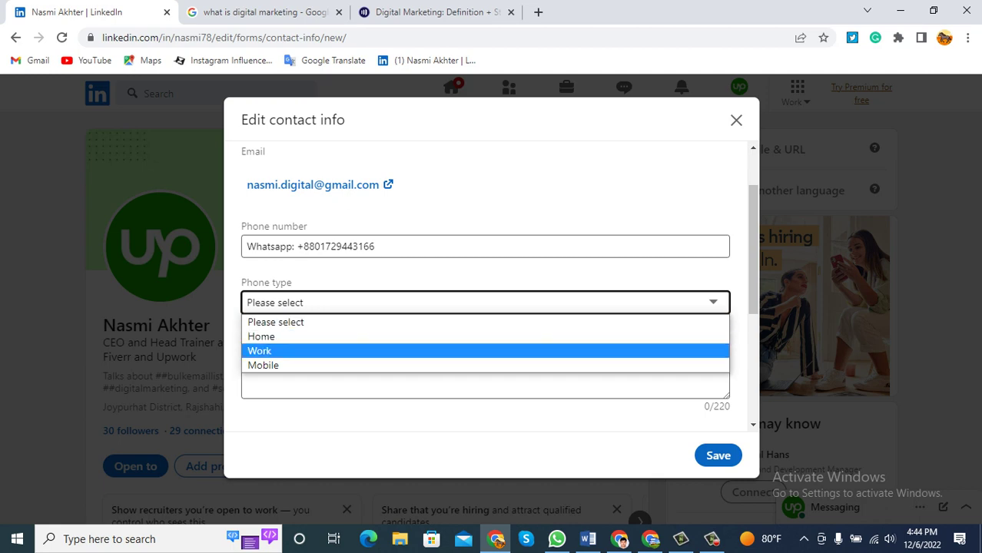
key("Down")
key("Return")
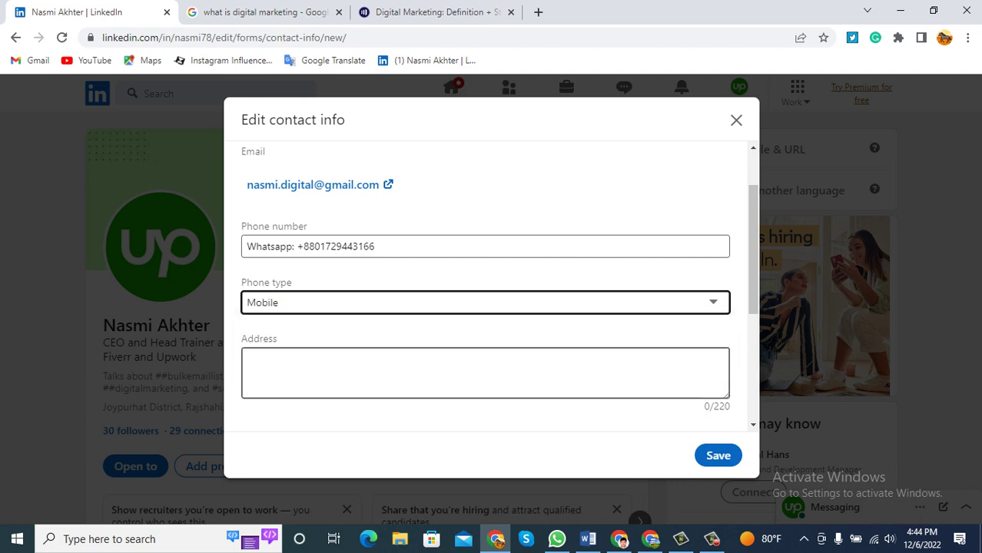
Enter the contact's address, ending with Bangladesh, in the Address field.
scroll(499, 287, "down", 1)
key("Tab")
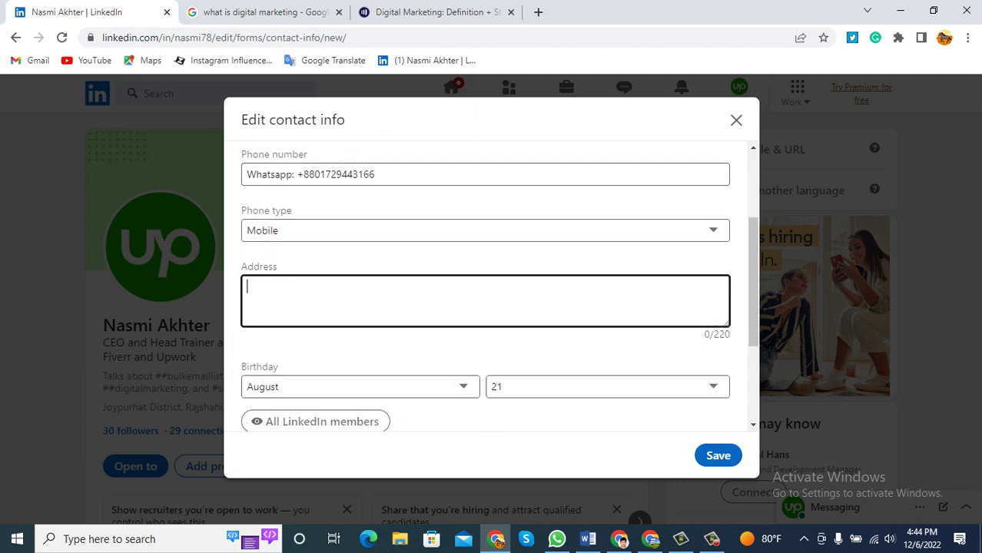
type("joy")
type("pur")
type("hat.")
type(" Ra")
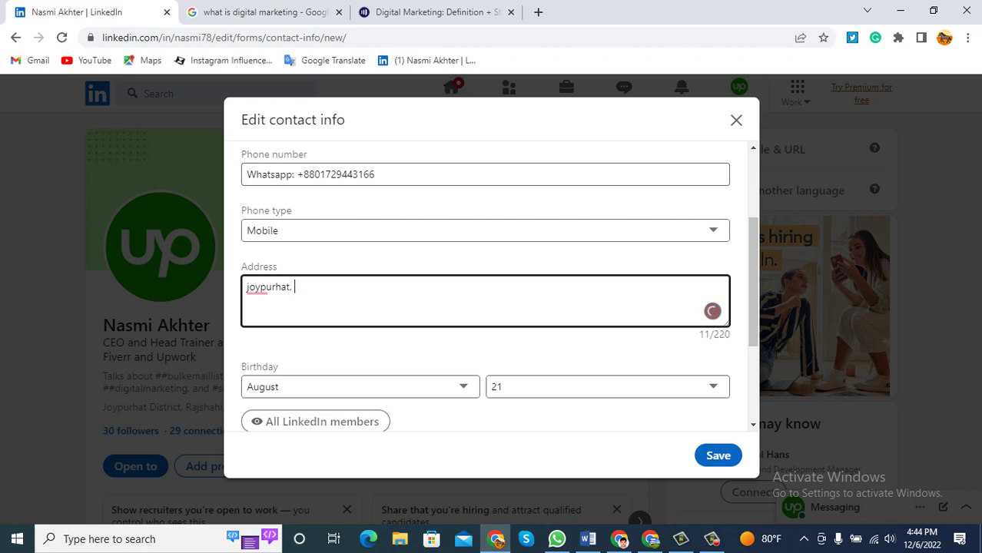
type("sha")
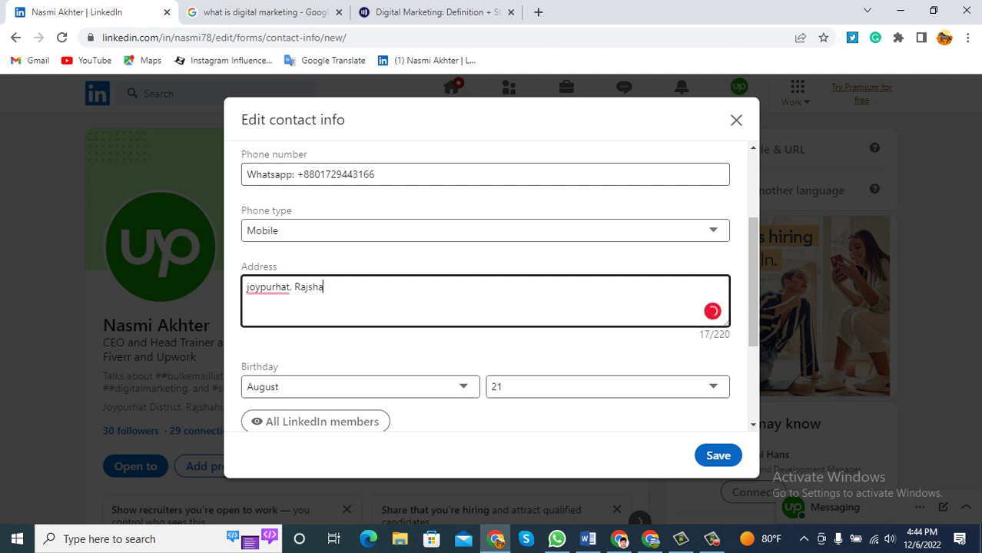
type("hi. Bang")
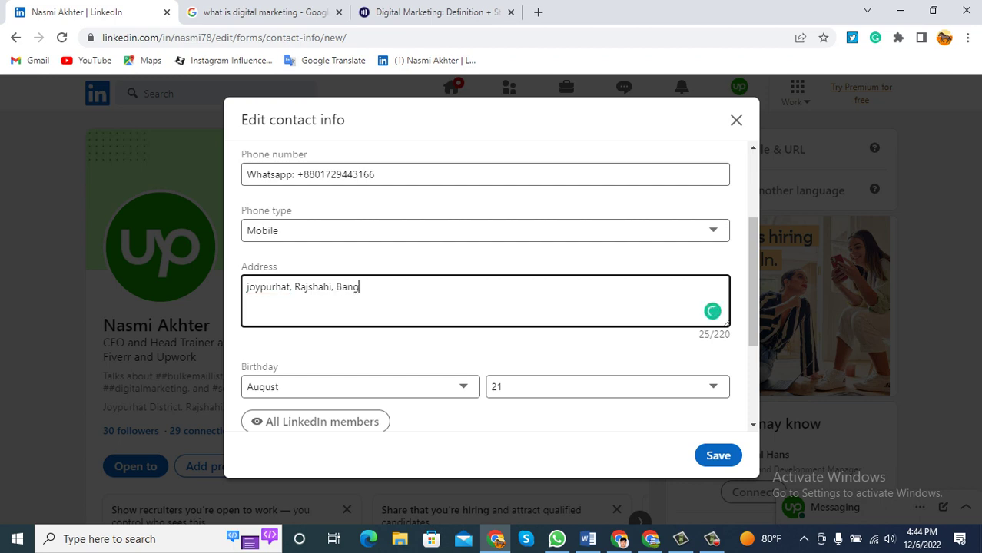
type("ladesh")
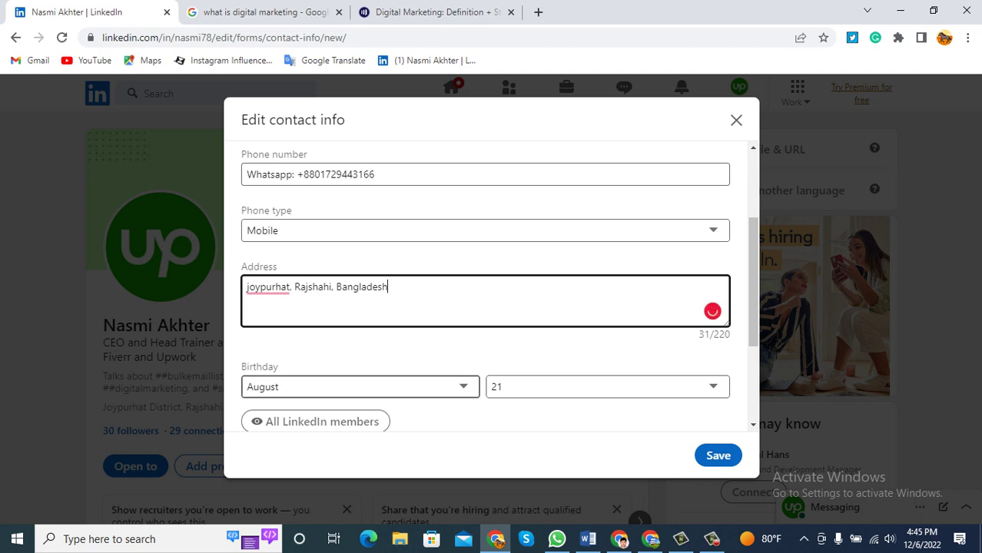
Leave birthday visibility unchanged and save the contact info.
scroll(360, 386, "down", 2)
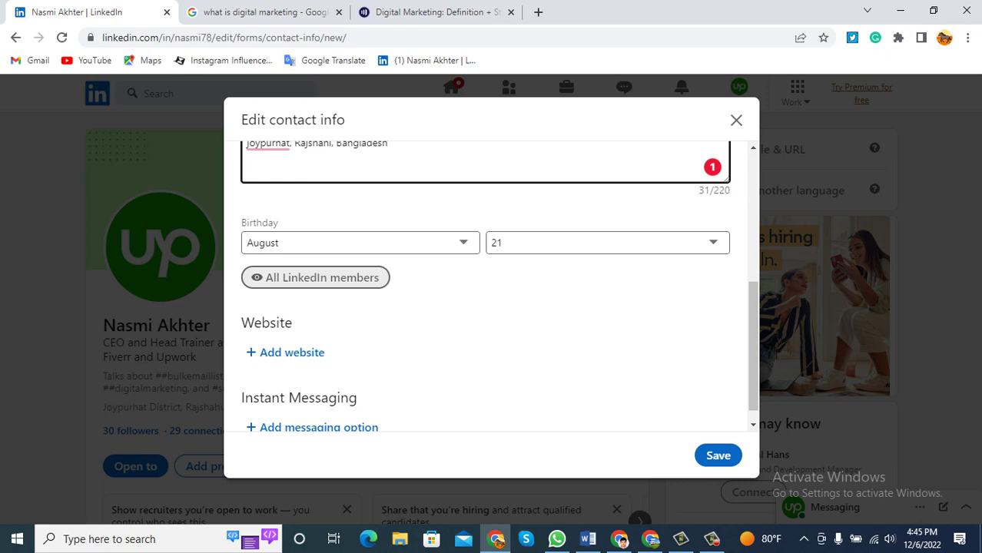
left_click(316, 278)
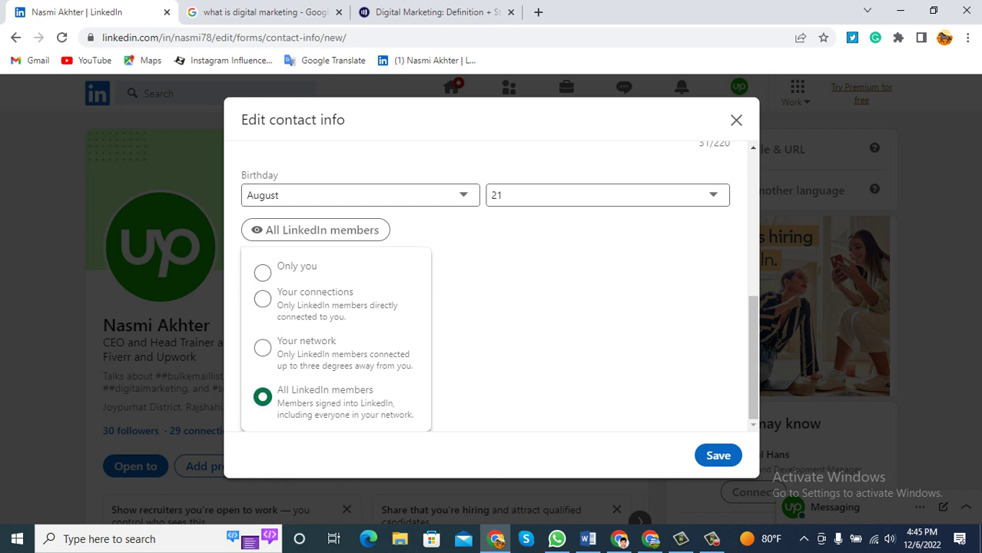
key("Escape")
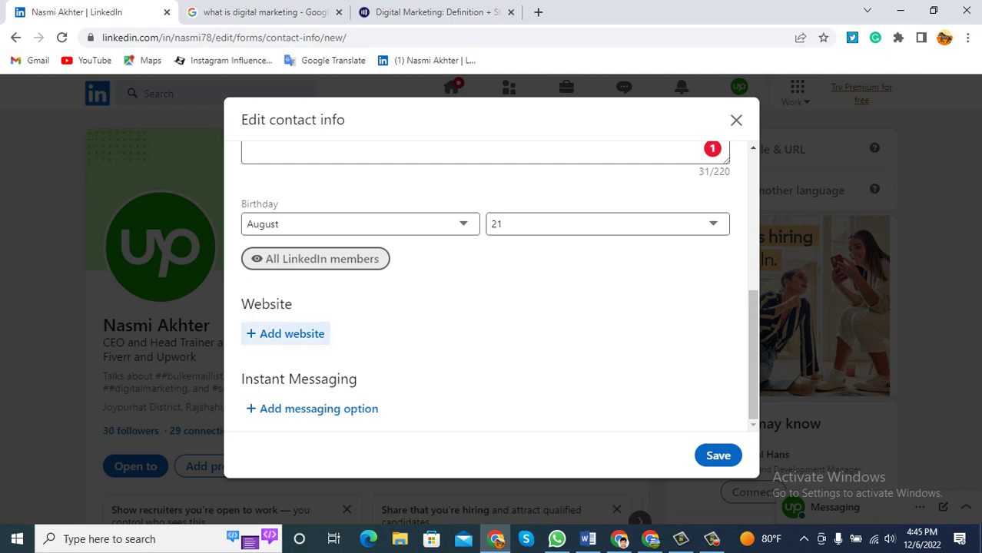
left_click(717, 455)
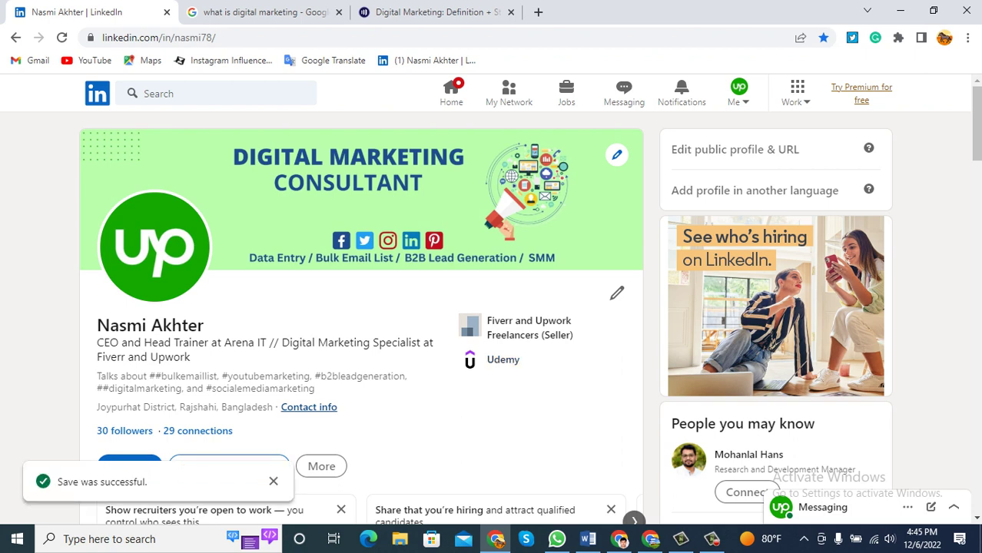
Reopen the contact info to check the saved phone number, then close it.
left_click(308, 408)
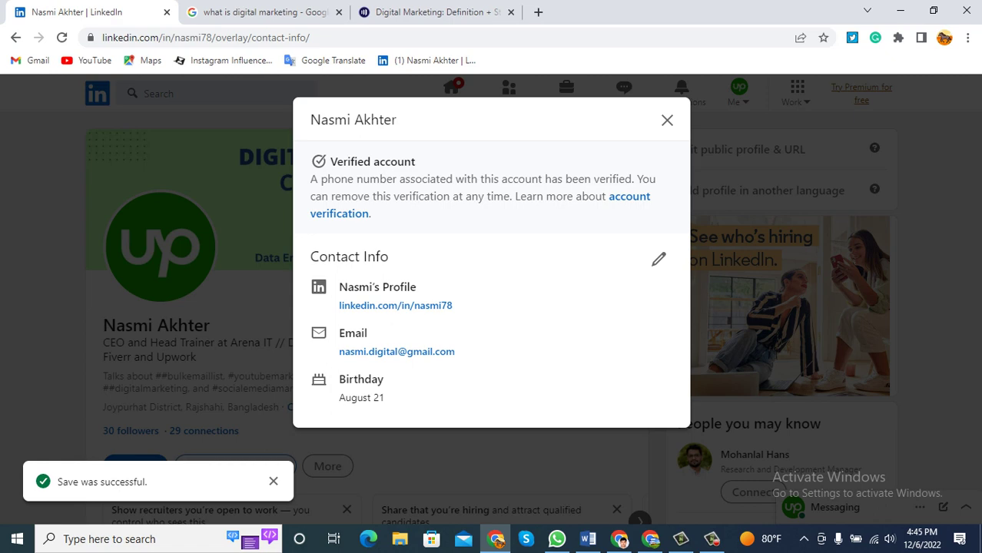
left_click(659, 258)
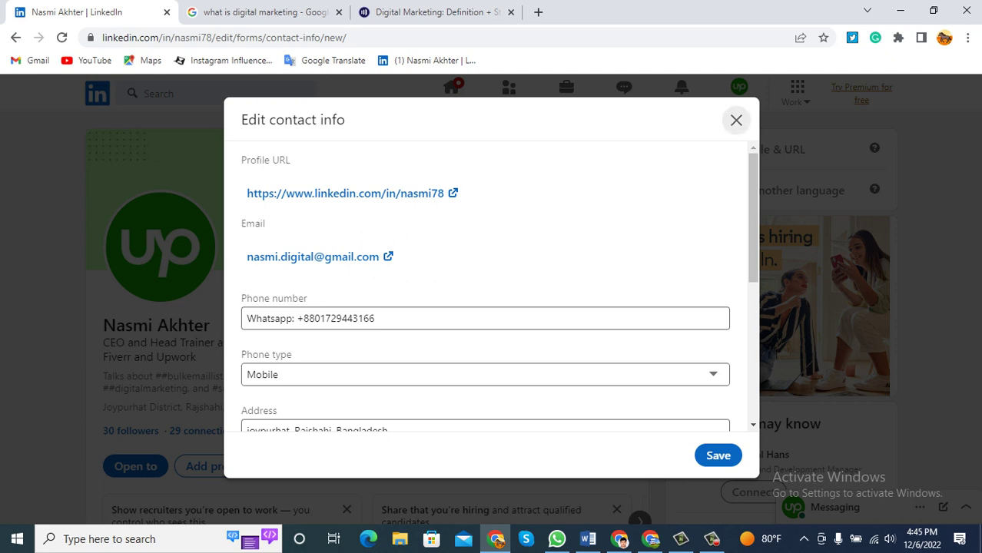
left_click(736, 120)
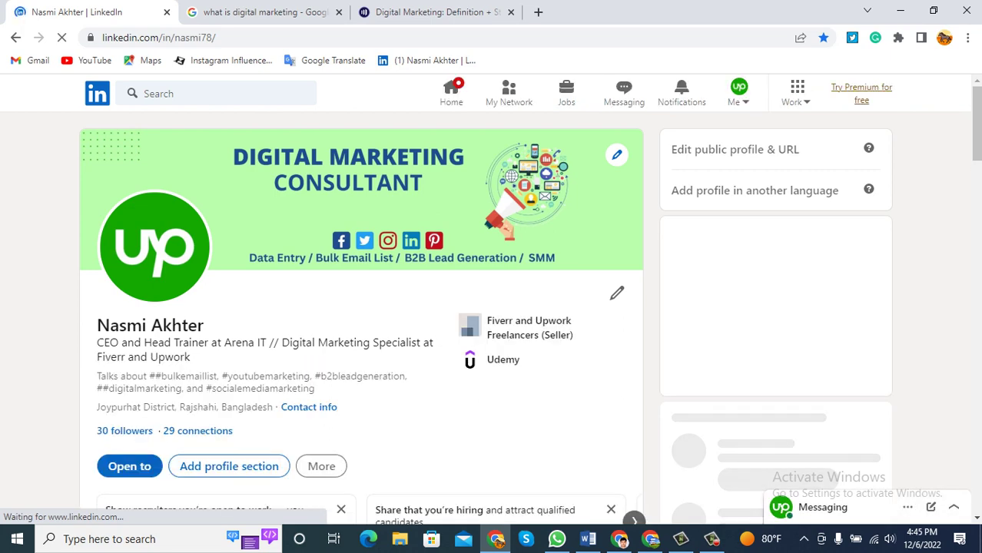
left_click(308, 407)
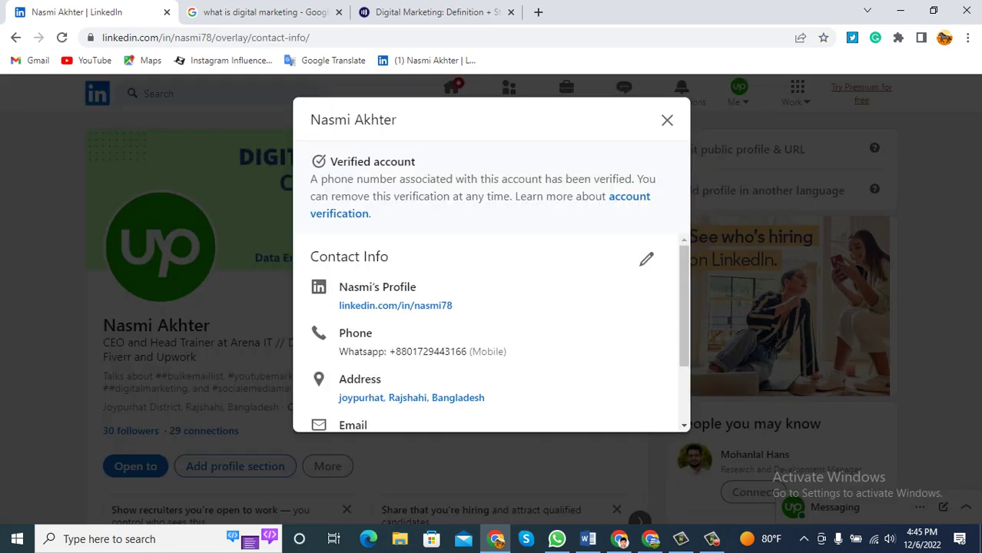
scroll(492, 331, "down", 2)
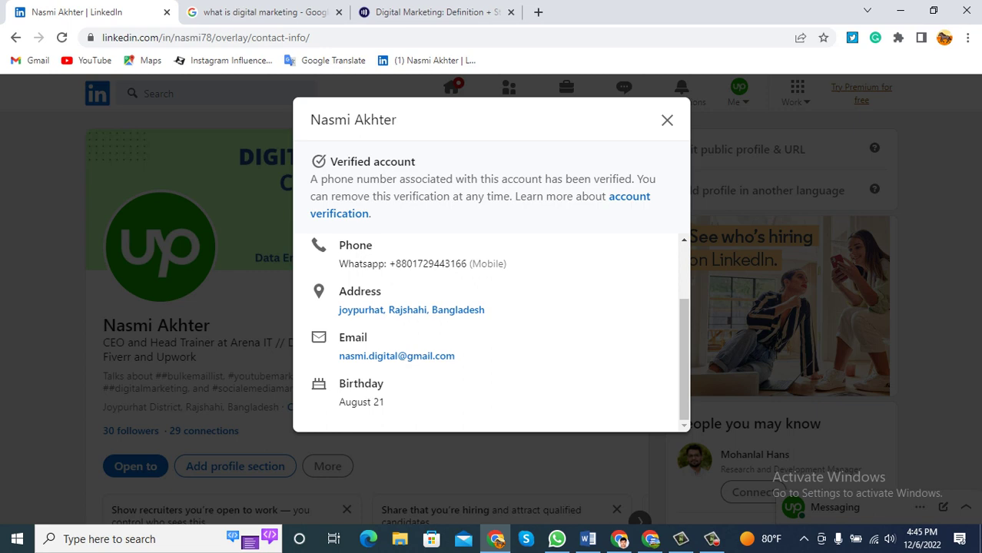
left_click_drag(507, 264, 339, 263)
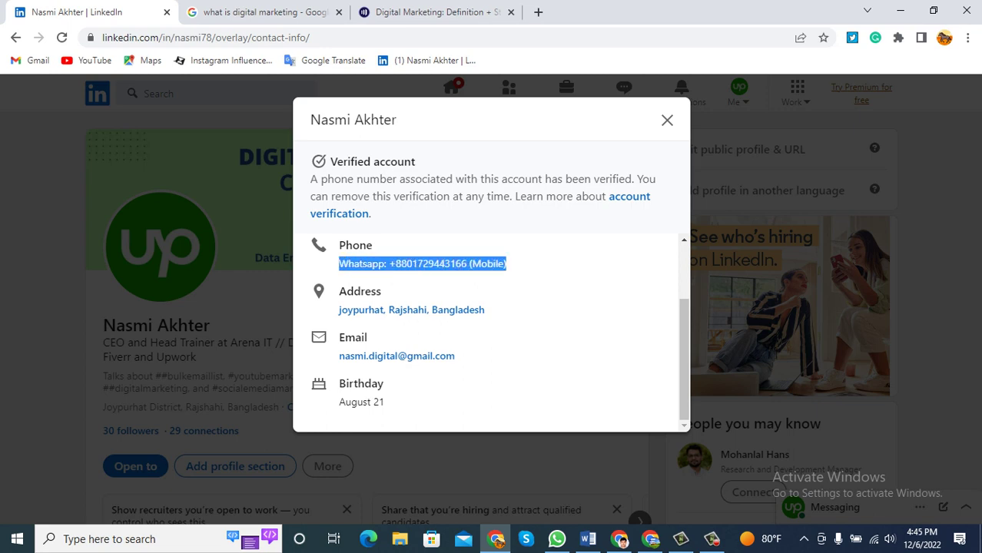
left_click(338, 264)
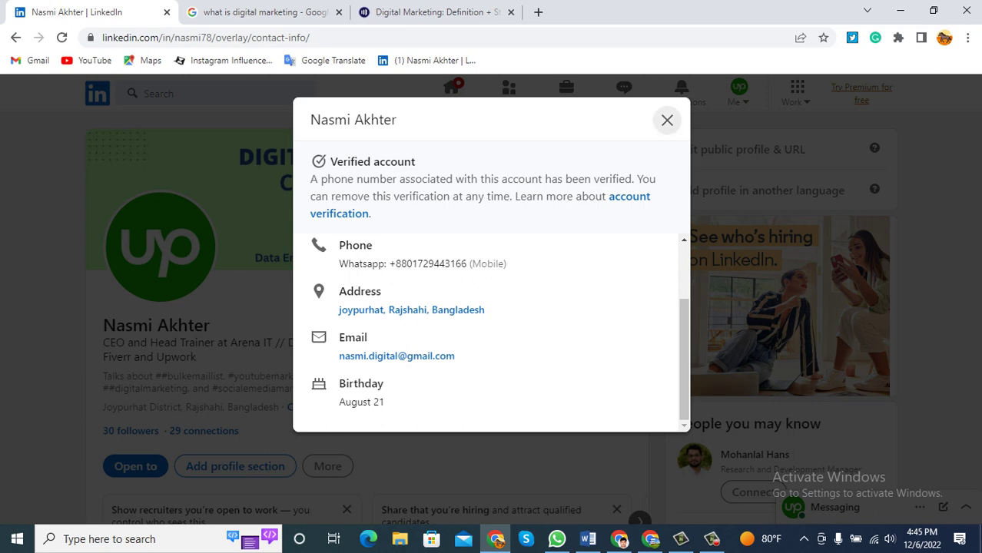
left_click(667, 120)
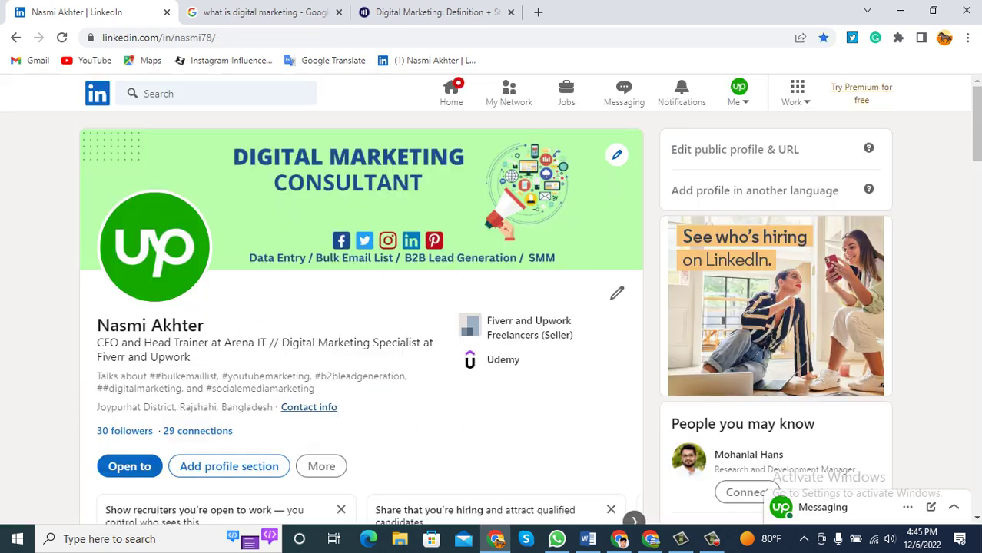
Select and deselect the profile's intro text.
scroll(321, 253, "down", 3)
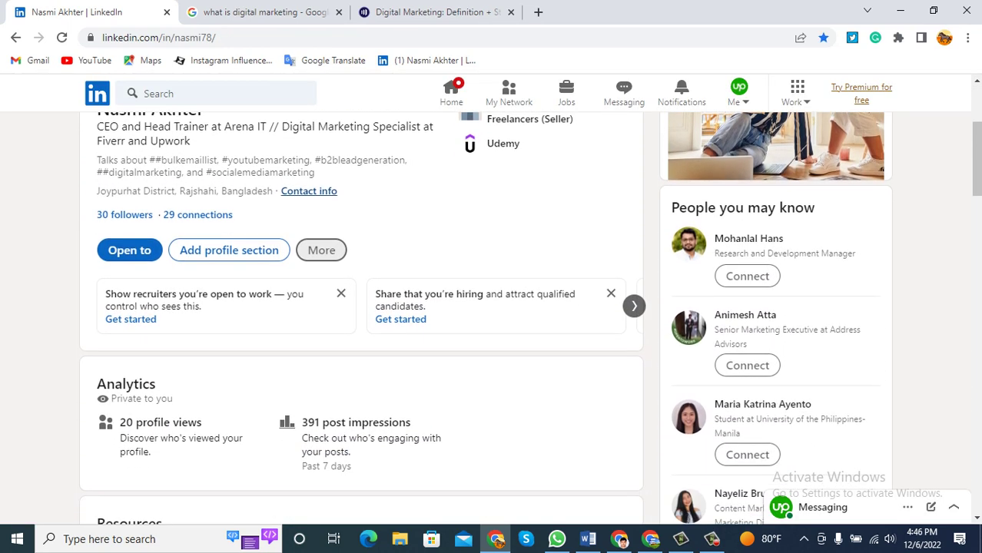
scroll(131, 319, "up", 1)
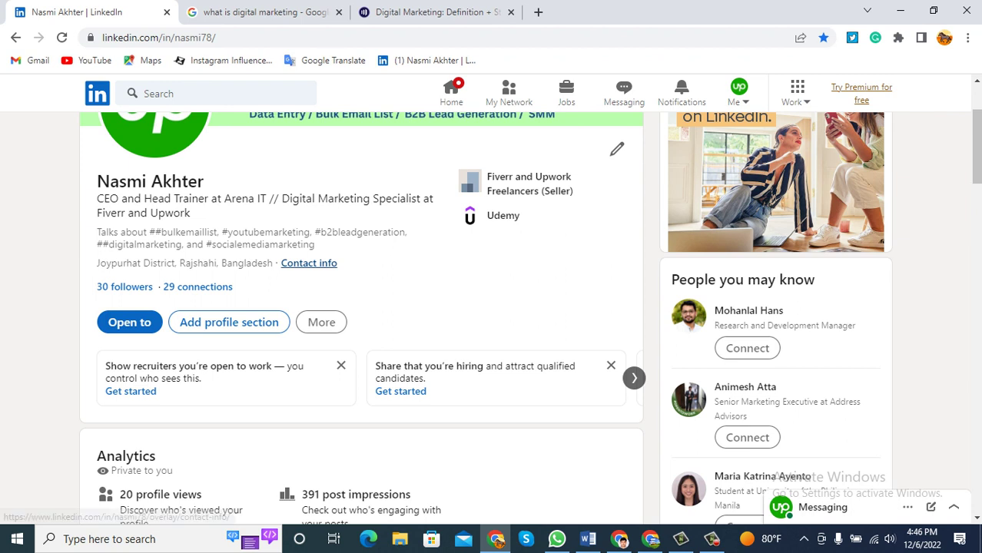
triple_click(278, 263)
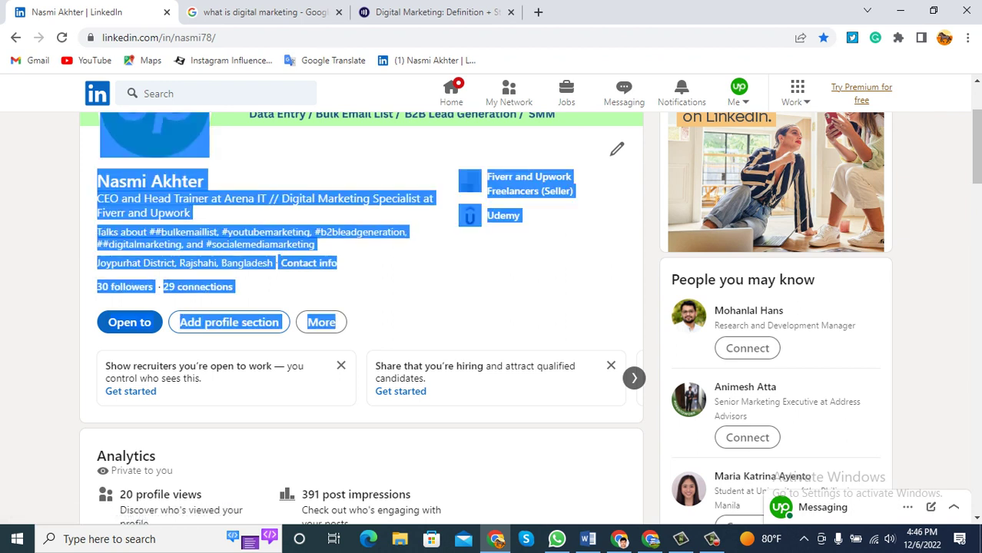
left_click(278, 263)
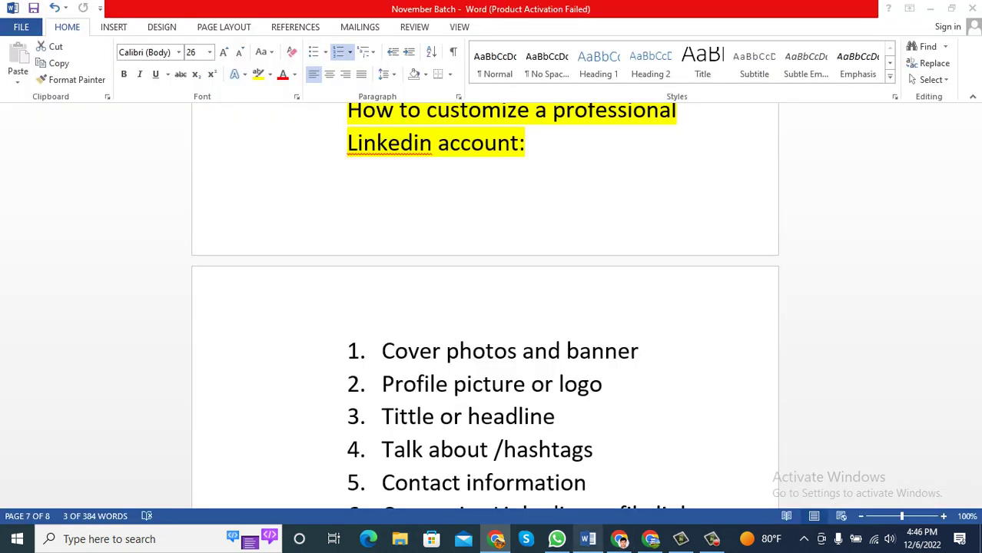
left_click(588, 539)
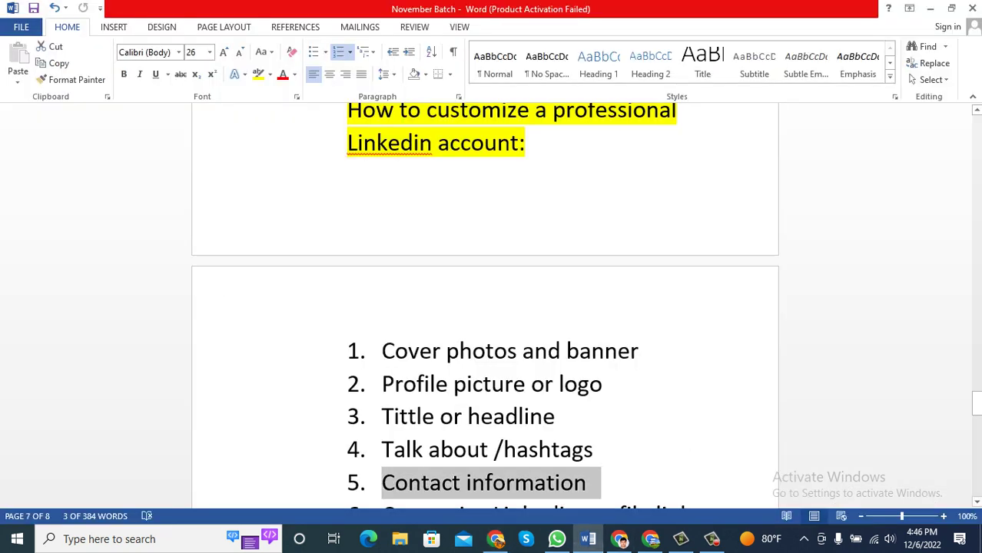
scroll(485, 307, "down", 1)
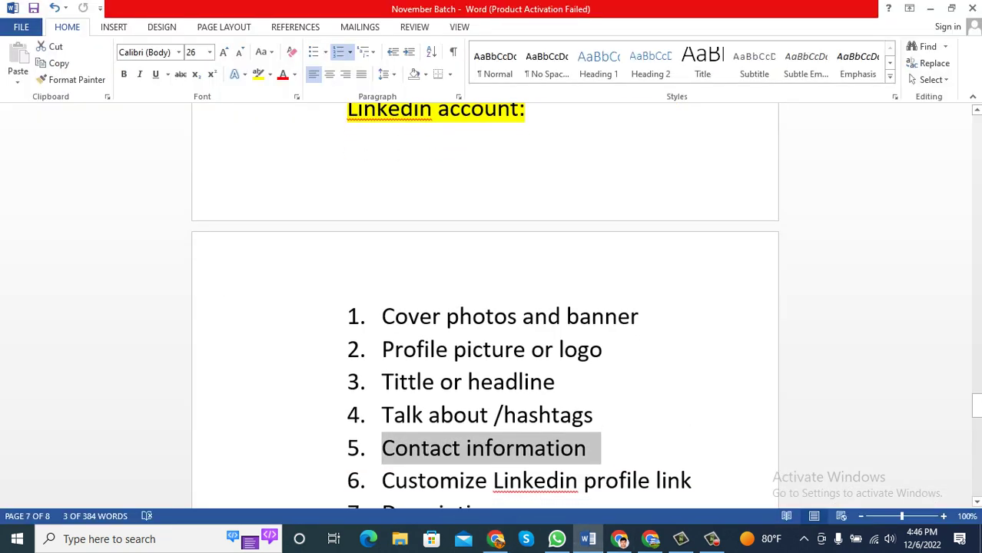
left_click_drag(694, 480, 382, 480)
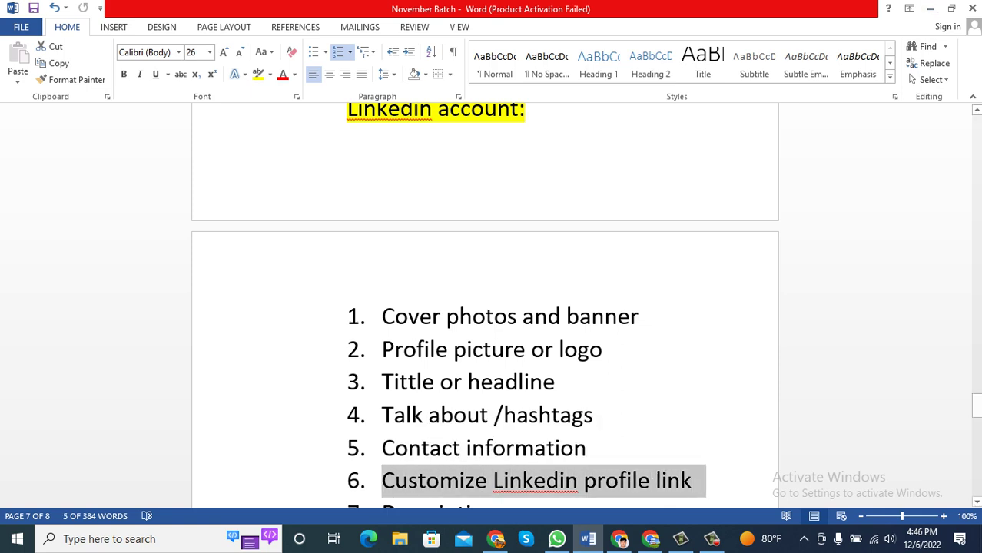
left_click(496, 539)
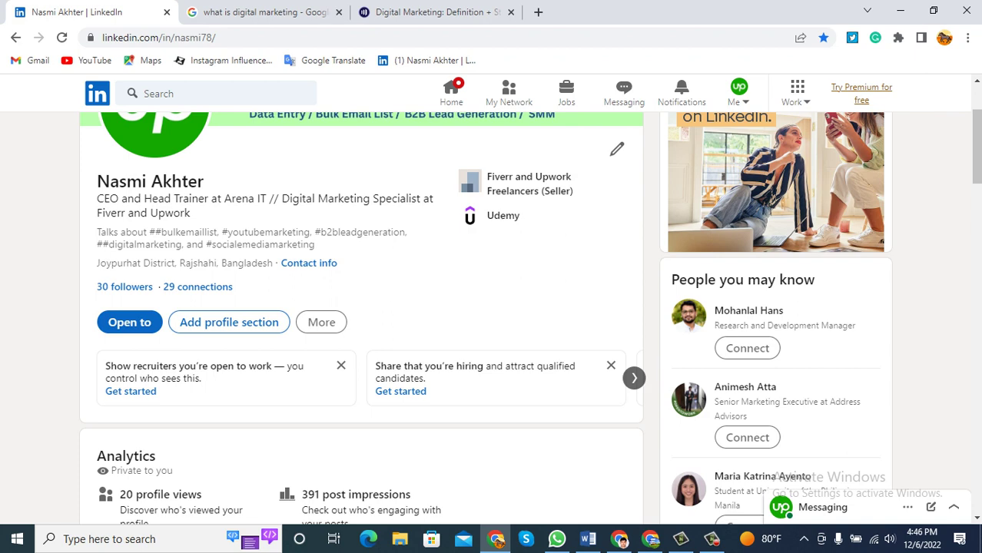
scroll(361, 308, "up", 2)
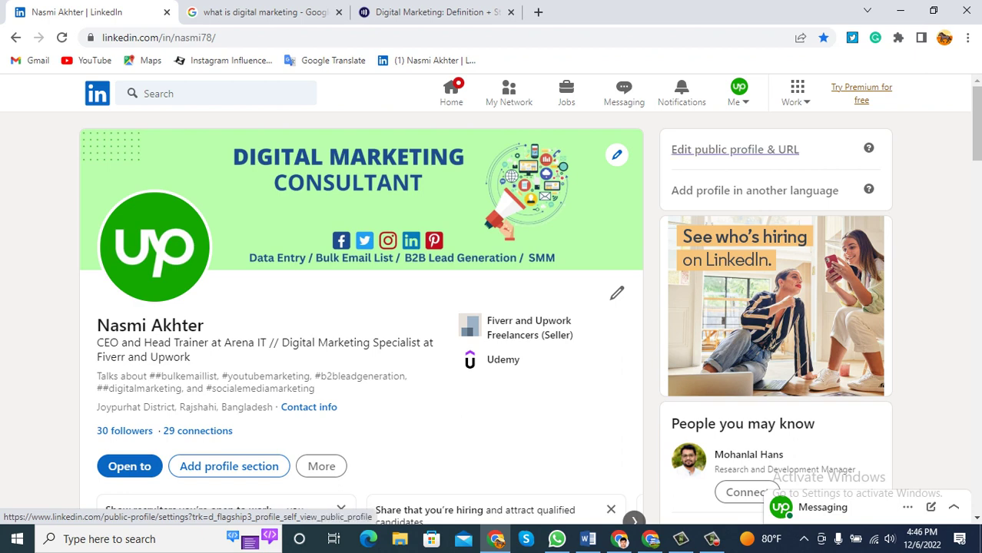
Save the custom public profile URL as nasmi78.
left_click(734, 149)
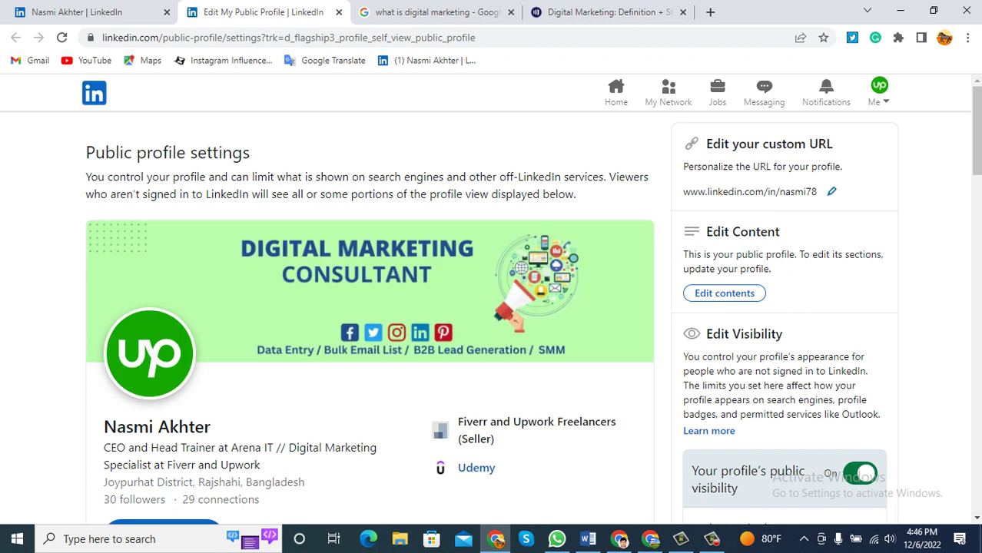
left_click(832, 191)
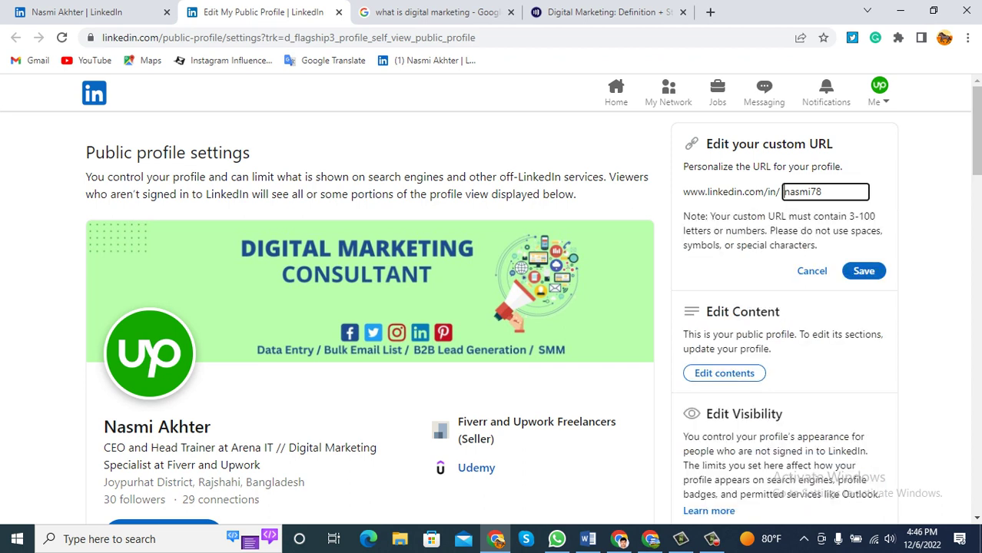
key("shift+Left")
key("shift+Left")
key("shift+Left")
key("shift+Left")
key("shift+Left")
key("shift+Left")
key("shift+Left")
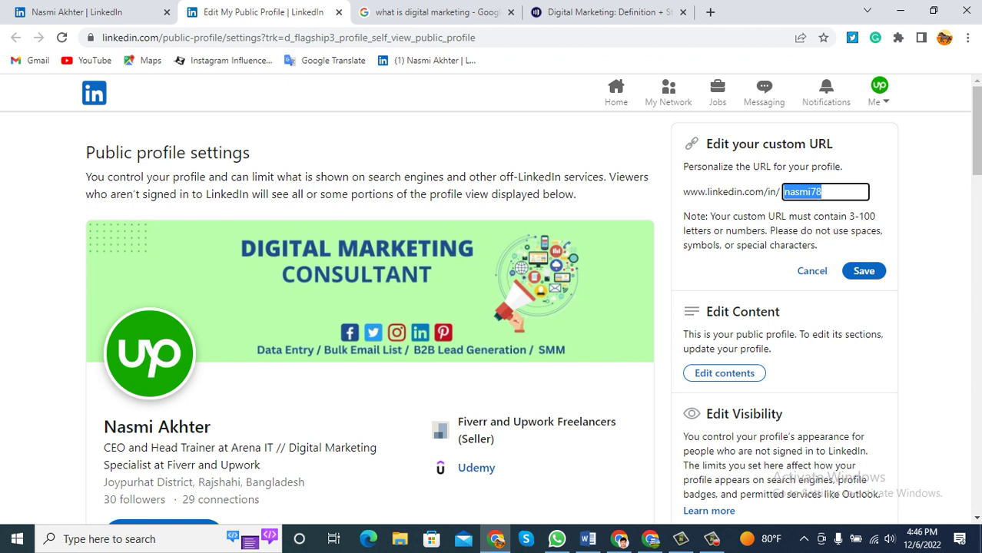
key("Right")
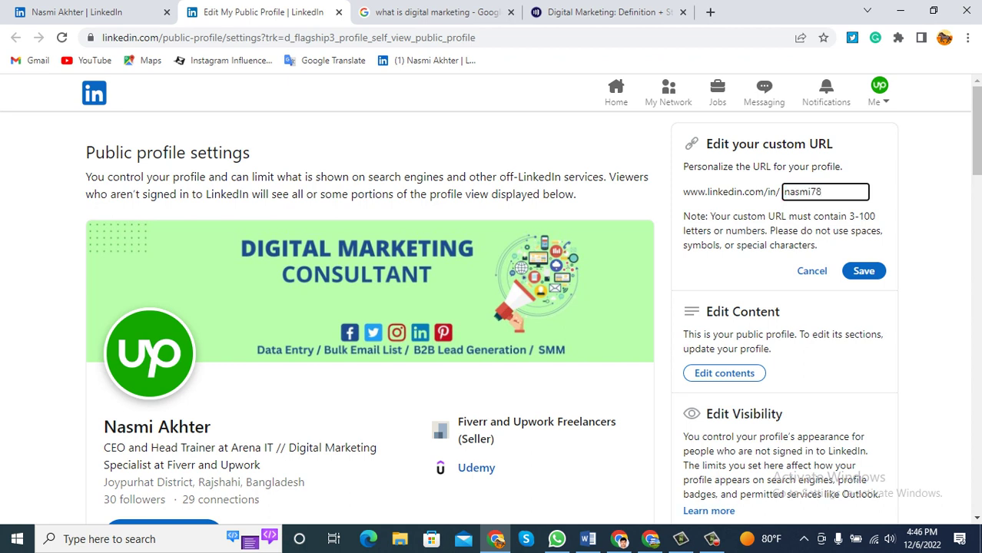
key("shift+Left")
key("shift+Left")
key("shift+Left")
key("shift+Left")
key("shift+Left")
key("shift+Left")
key("shift+Left")
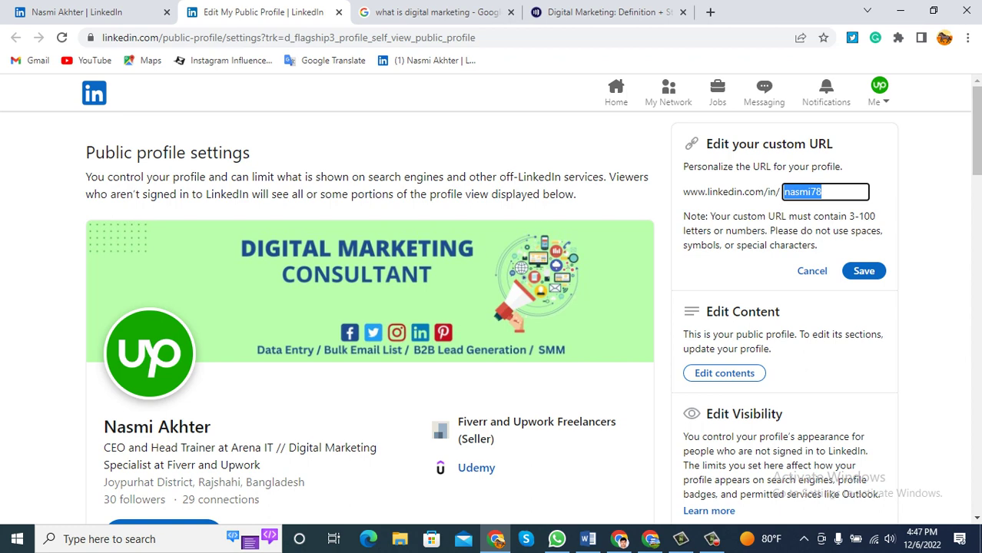
key("Return")
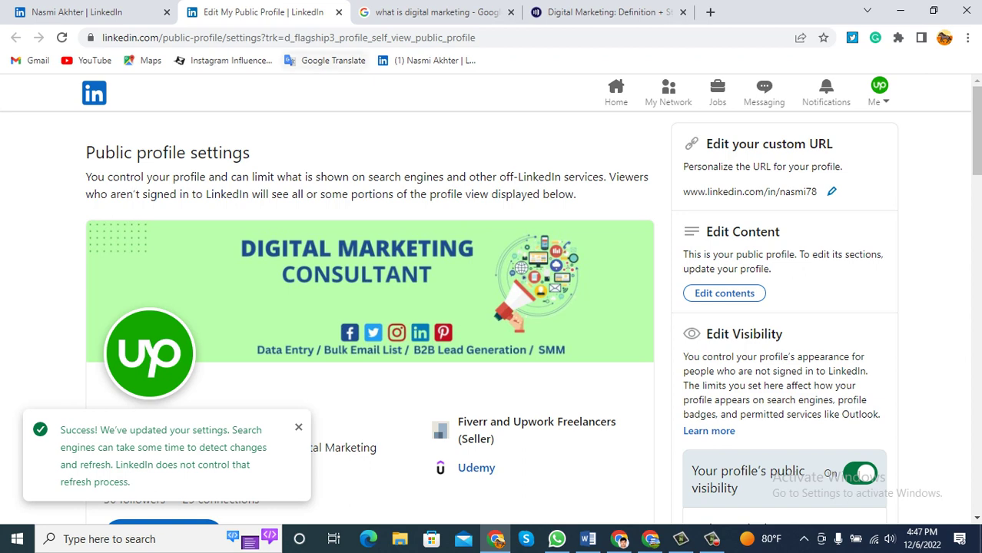
Reload the page, visit Settings & Privacy, and open a new blank tab.
left_click(61, 37)
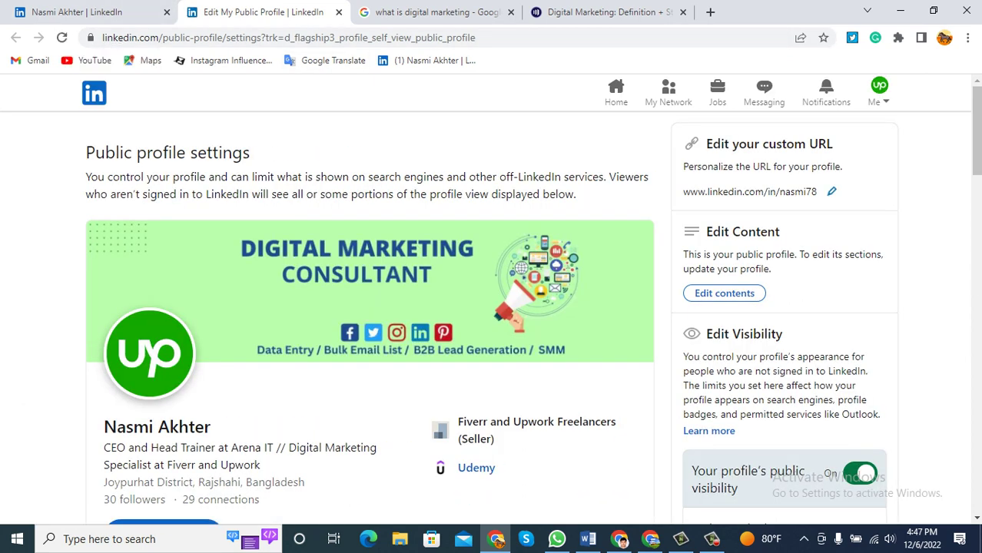
left_click(878, 94)
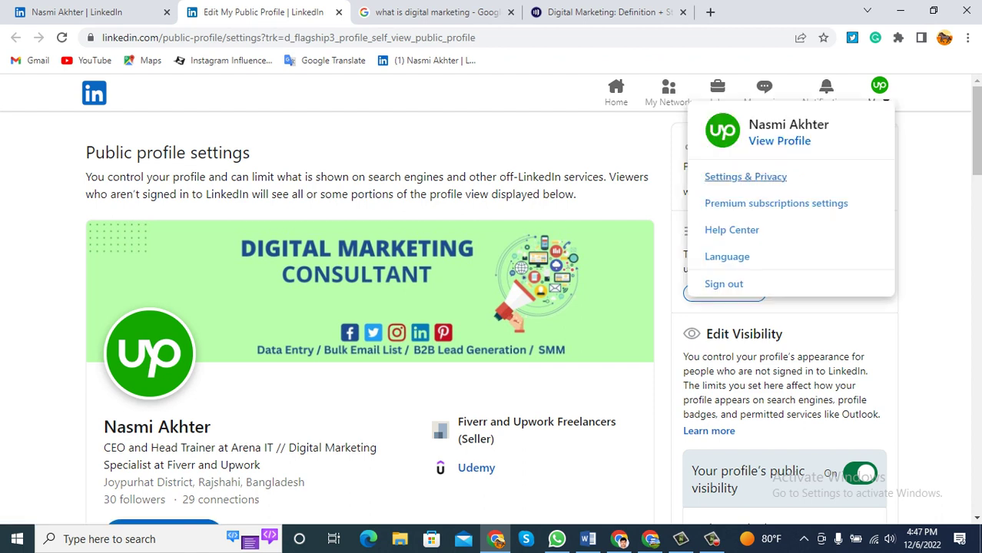
left_click(745, 177)
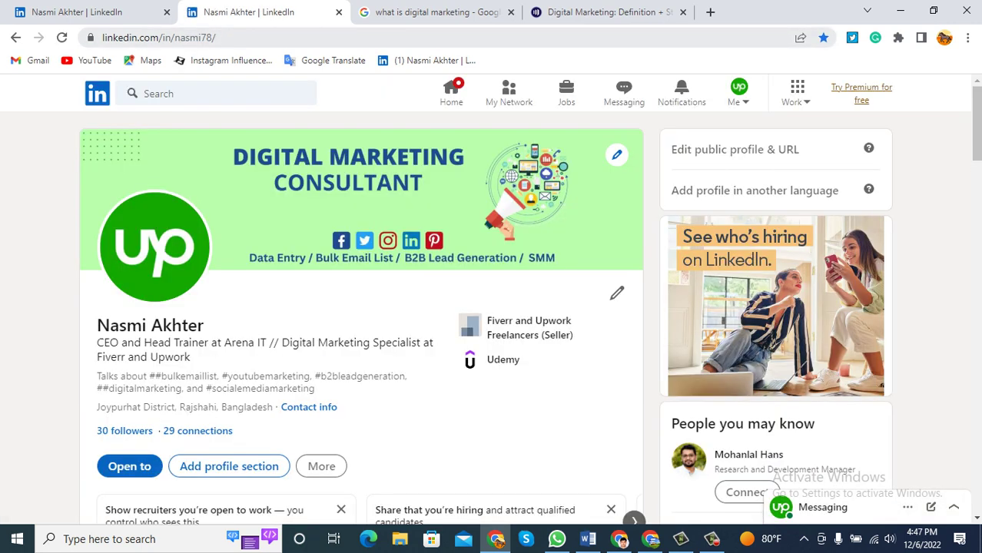
left_click(710, 12)
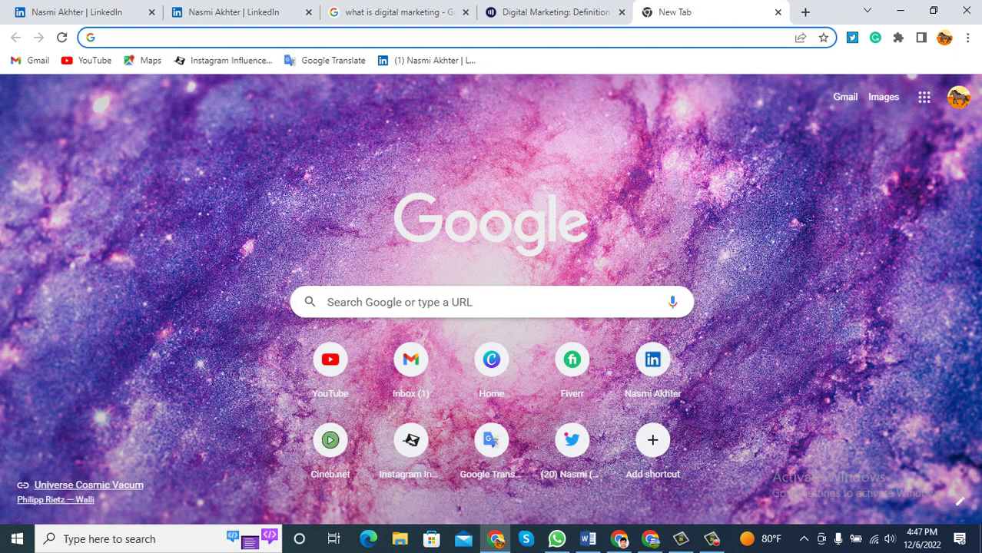
Go to fiverr.com and search for 'email list building'.
type("fiverr")
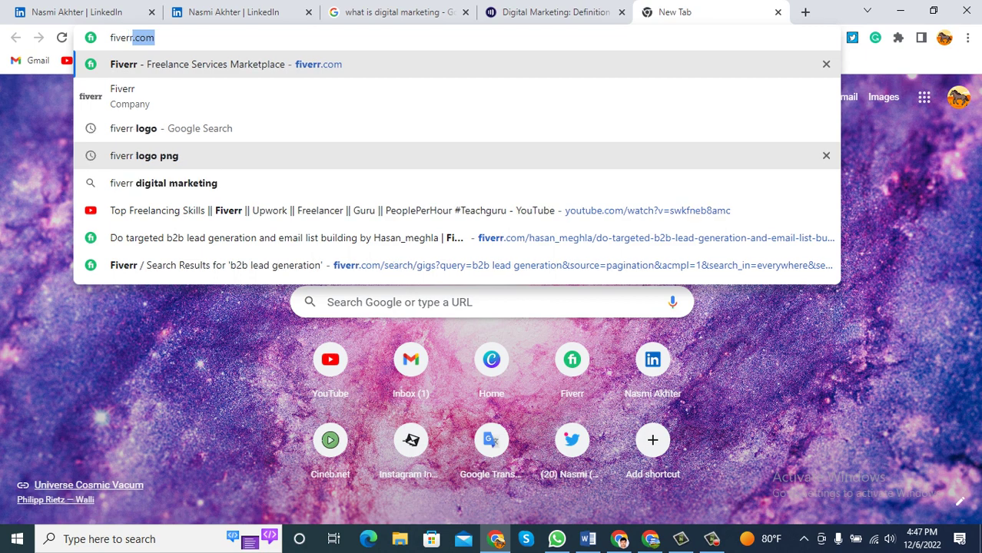
key("Return")
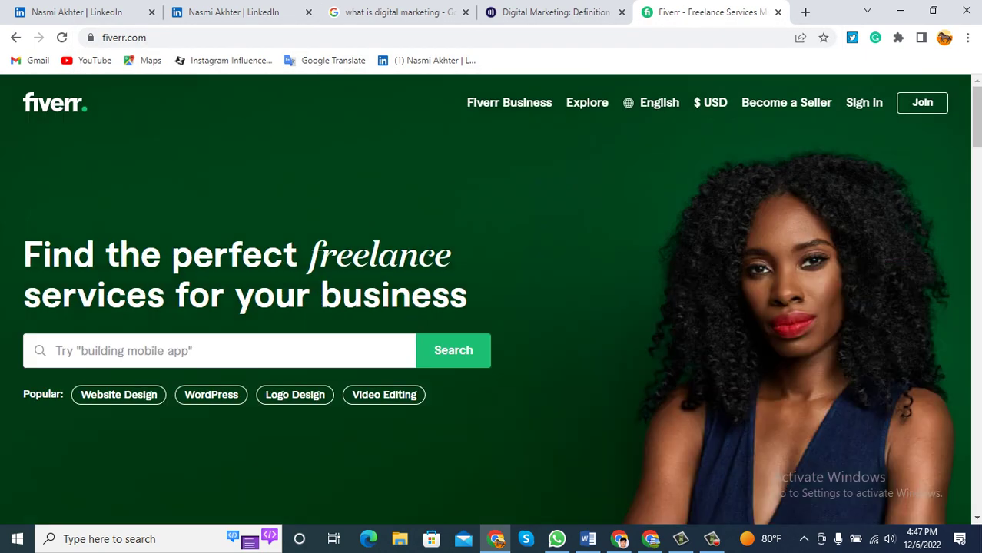
left_click(219, 351)
type("email")
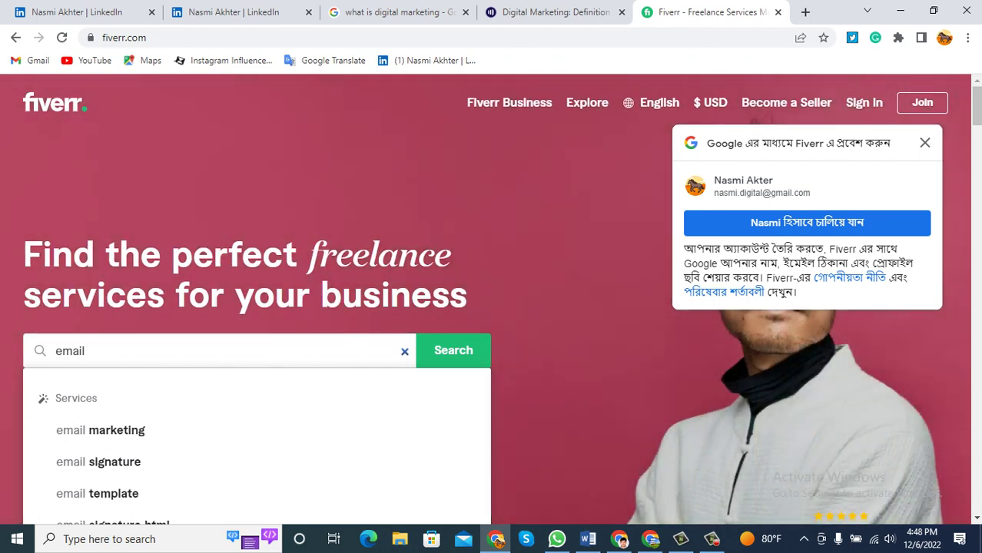
type("list")
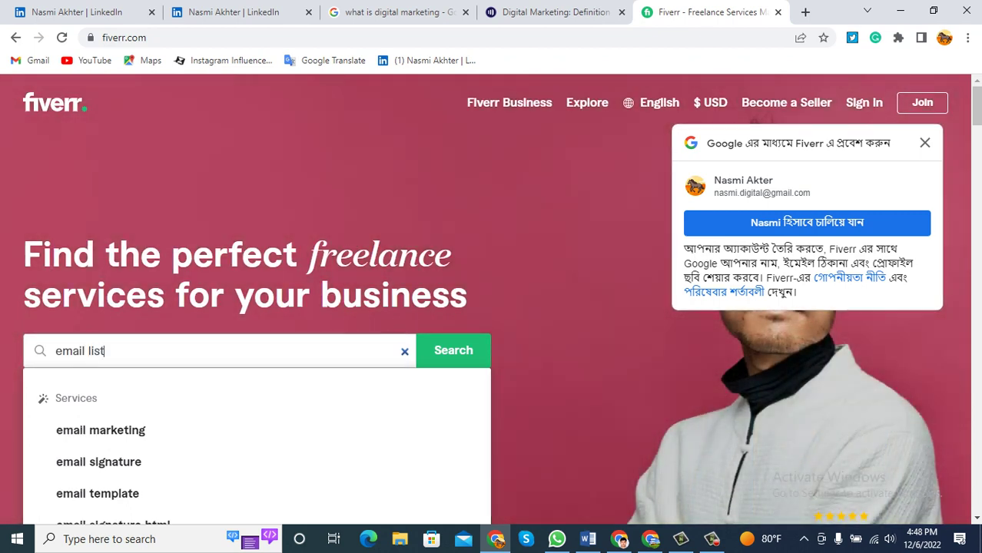
key("Down")
key("Down")
key("Return")
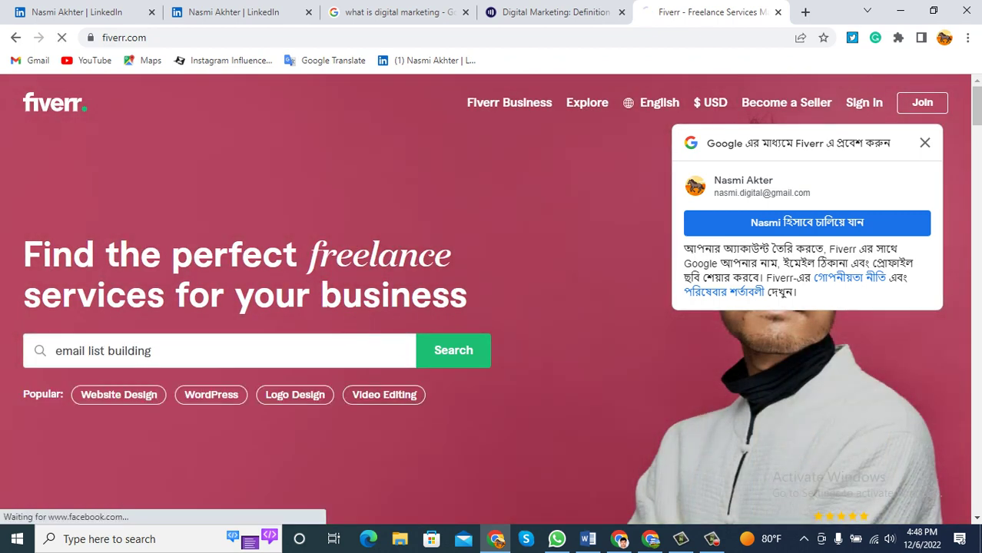
Open the $25 B2B lead generation gig in a new tab and select its seller's username.
scroll(492, 307, "down", 2)
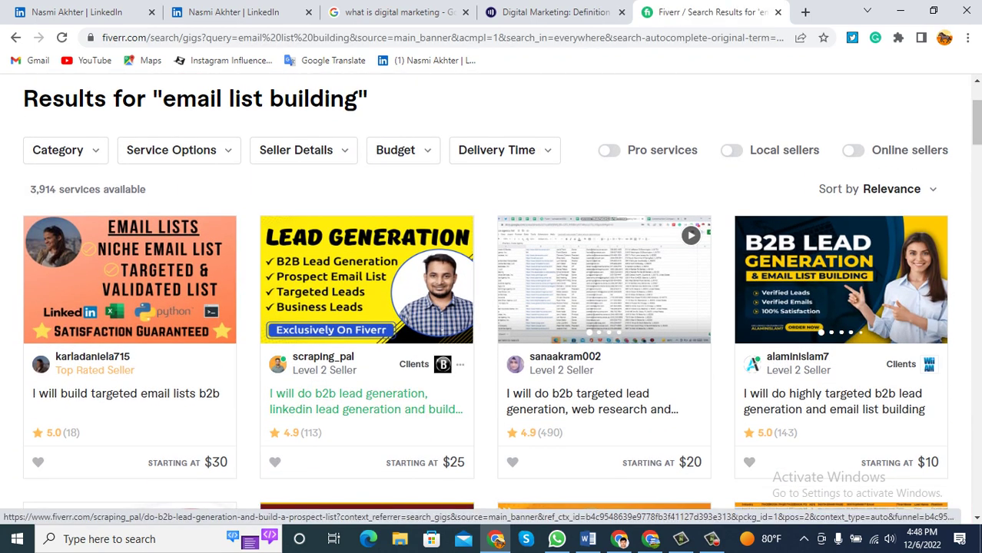
right_click(336, 279)
left_click(401, 34)
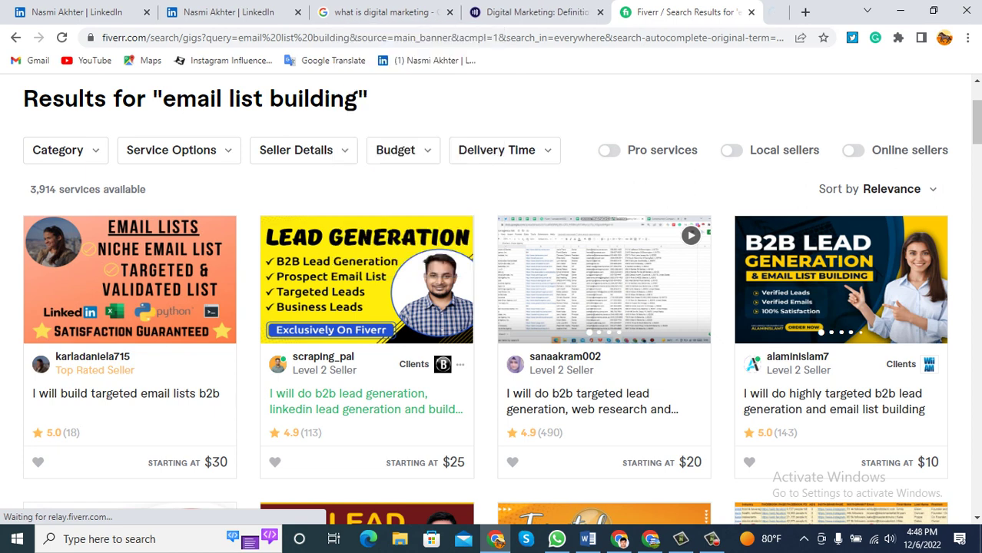
left_click(730, 11)
scroll(492, 307, "down", 1)
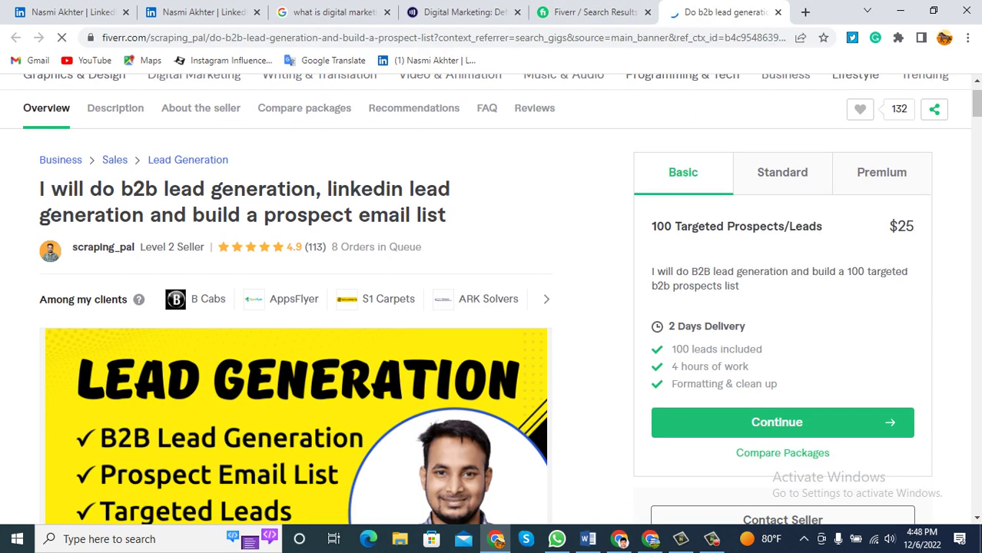
left_click_drag(73, 246, 134, 246)
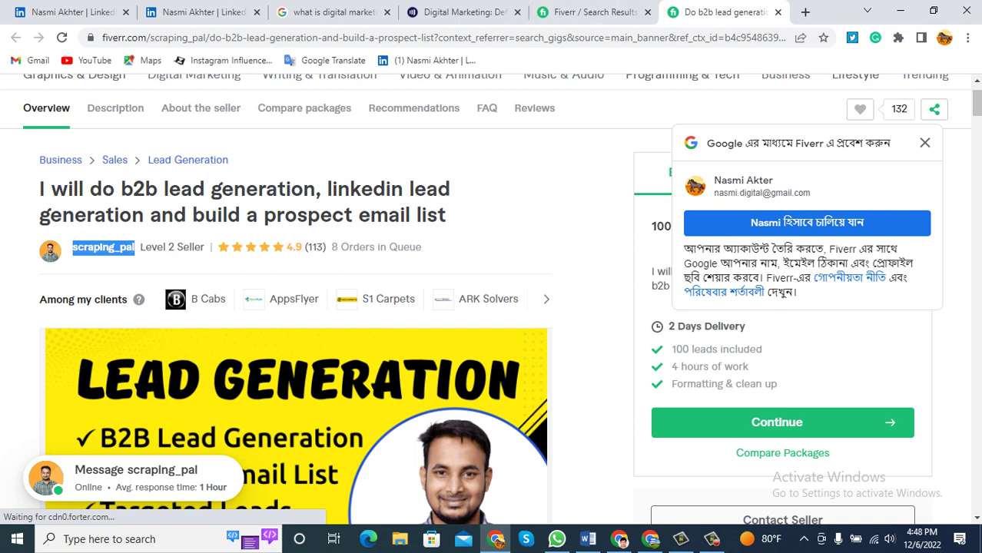
left_click(805, 11)
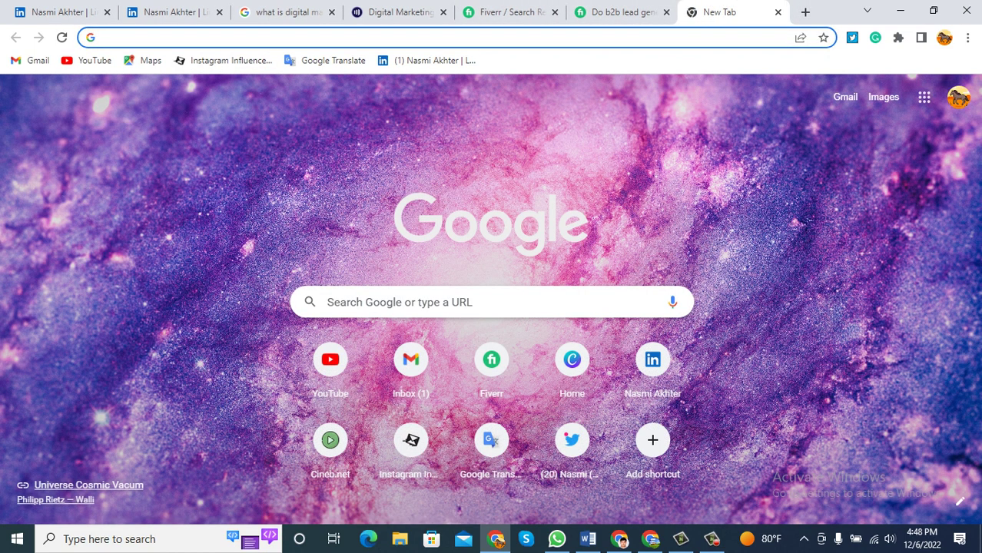
Try the seller's username as a LinkedIn profile URL, close the 404 tab, return to your profile.
type("link")
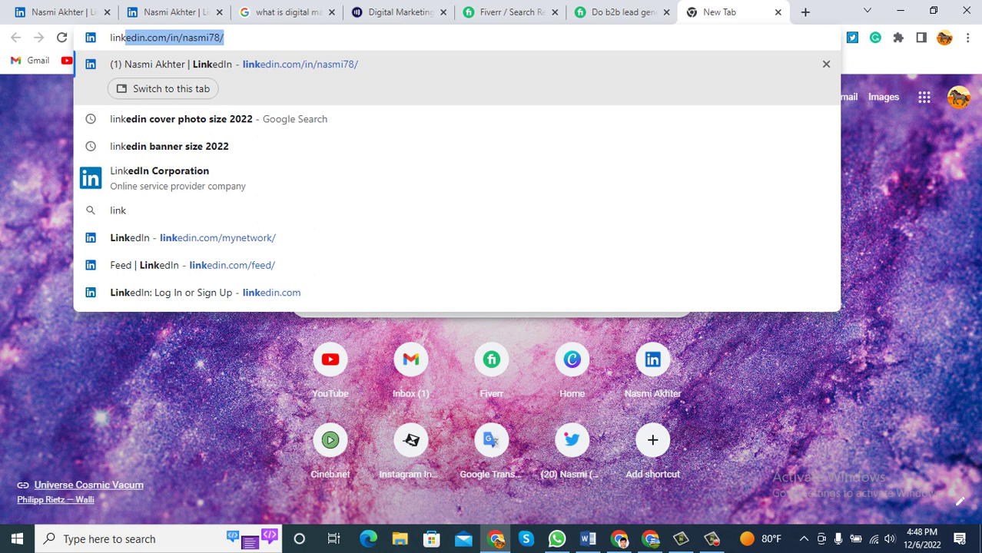
key("End")
key("shift+Left")
key("shift+Left")
key("shift+Left")
key("shift+Left")
key("shift+Left")
key("shift+Left")
key("shift+Left")
key("shift+Left")
key("shift+Left")
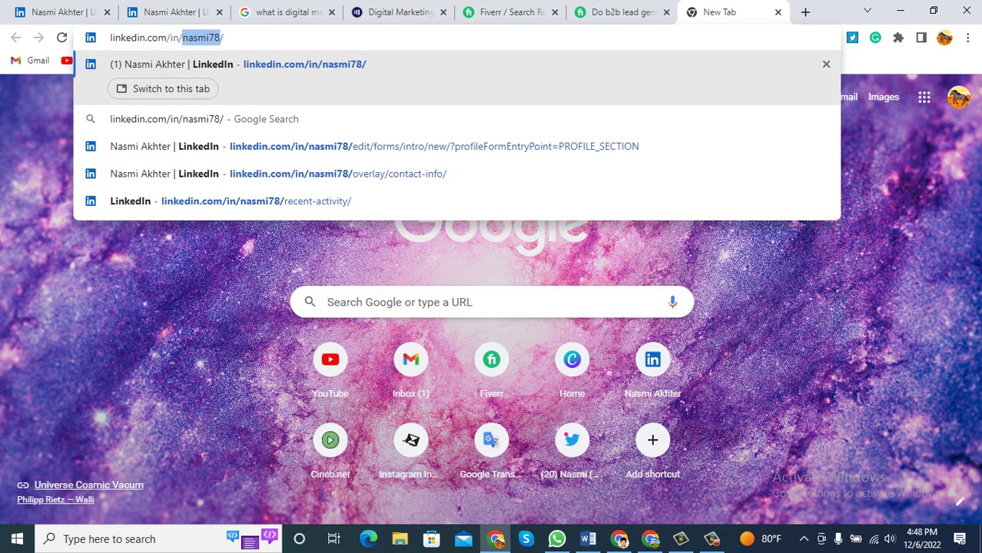
type("scraping_pal/")
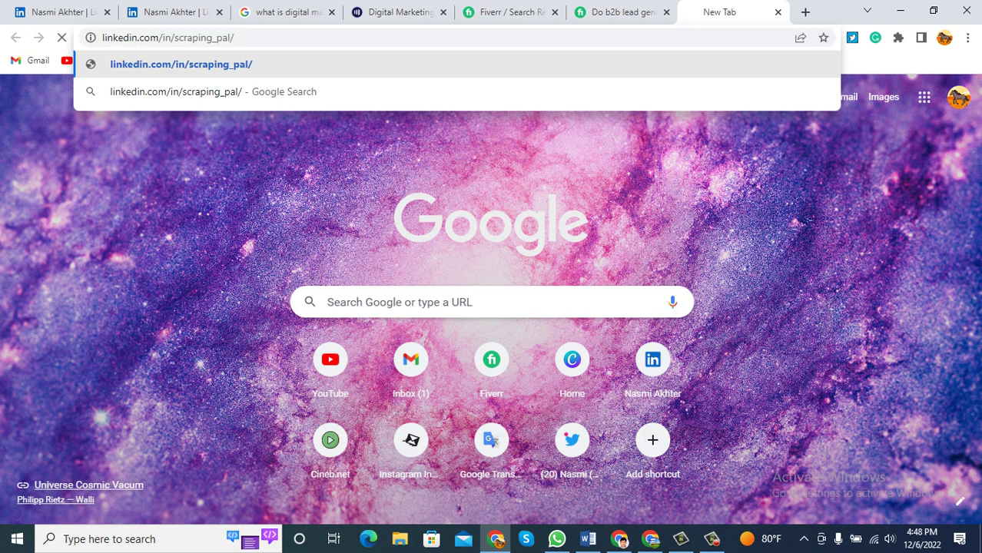
key("Return")
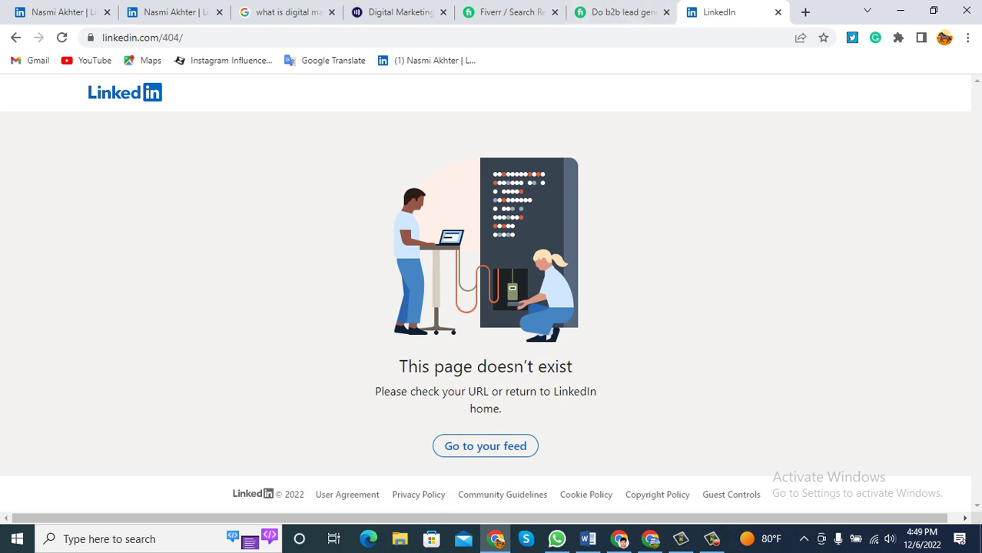
left_click(777, 11)
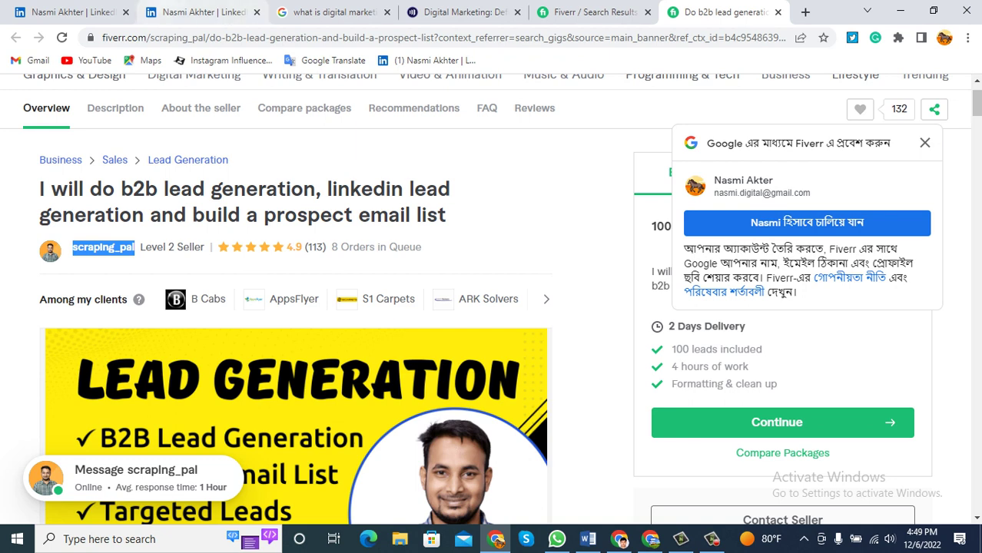
left_click(201, 11)
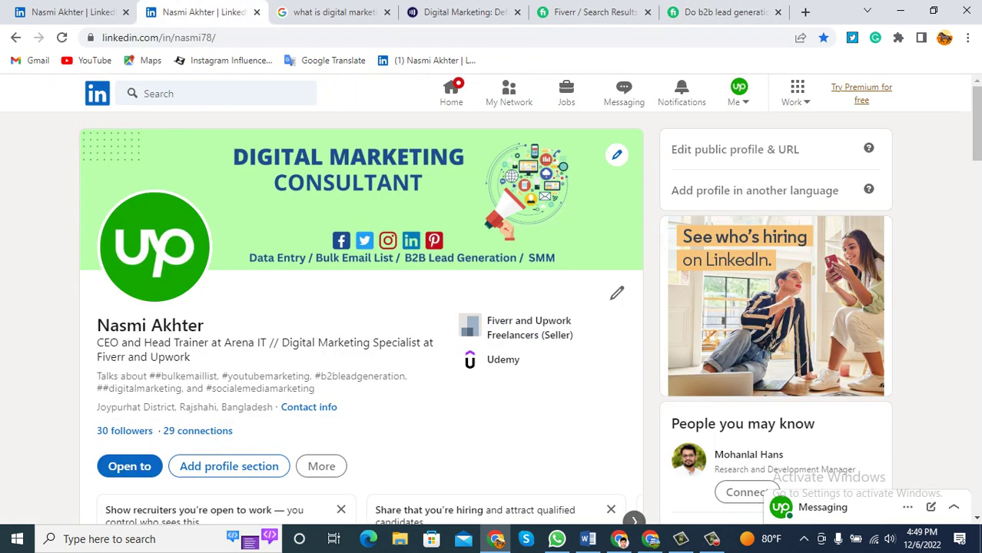
Mark Description as the next Word checklist item and switch back to LinkedIn.
left_click(588, 539)
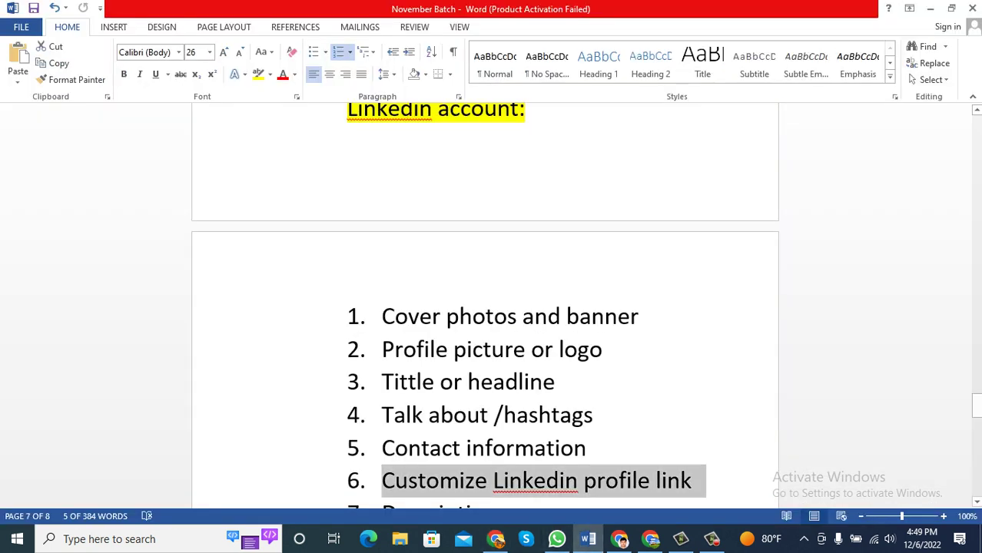
scroll(485, 346, "down", 1)
left_click_drag(498, 478, 382, 479)
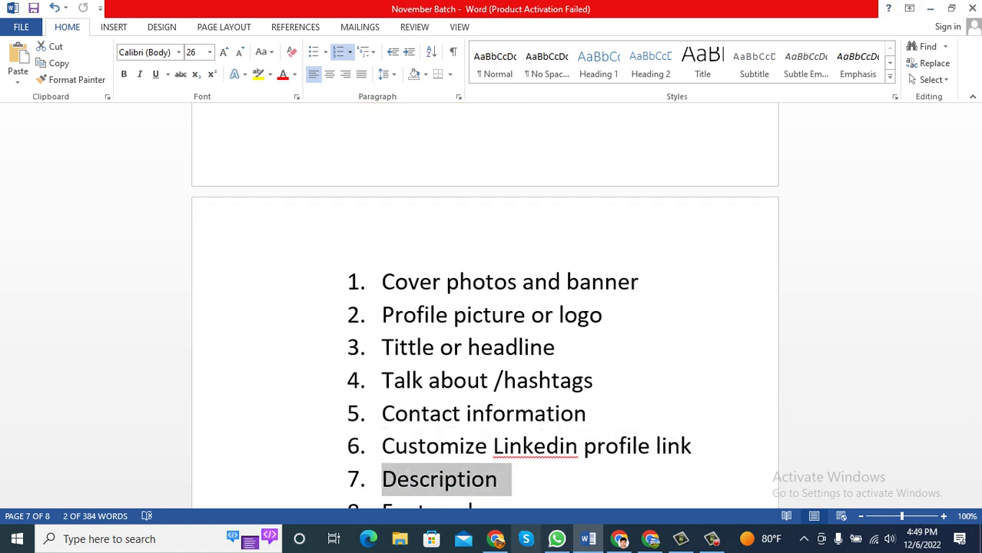
left_click(495, 539)
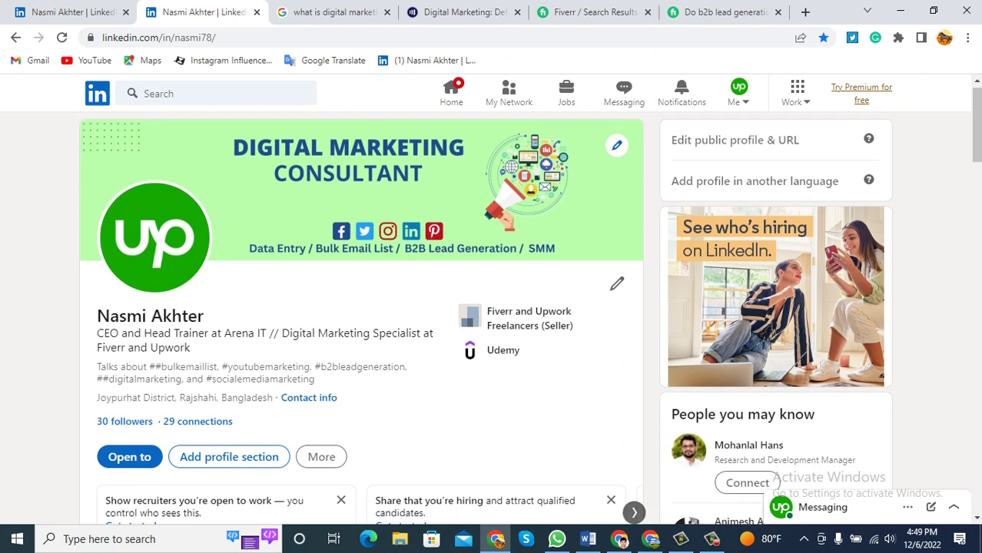
Open Add profile section to list core sections like education, position and skills.
scroll(492, 318, "down", 5)
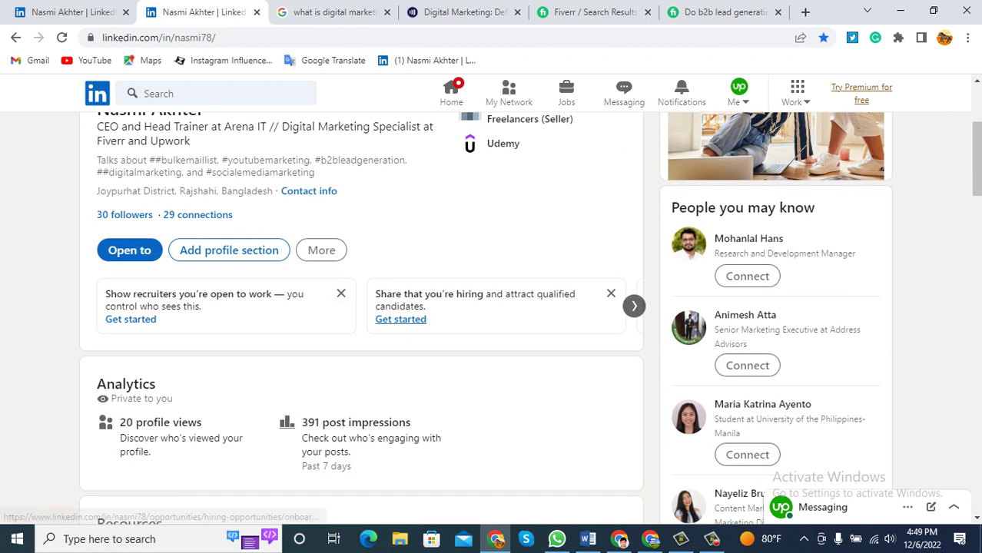
scroll(361, 308, "down", 5)
scroll(361, 307, "down", 3)
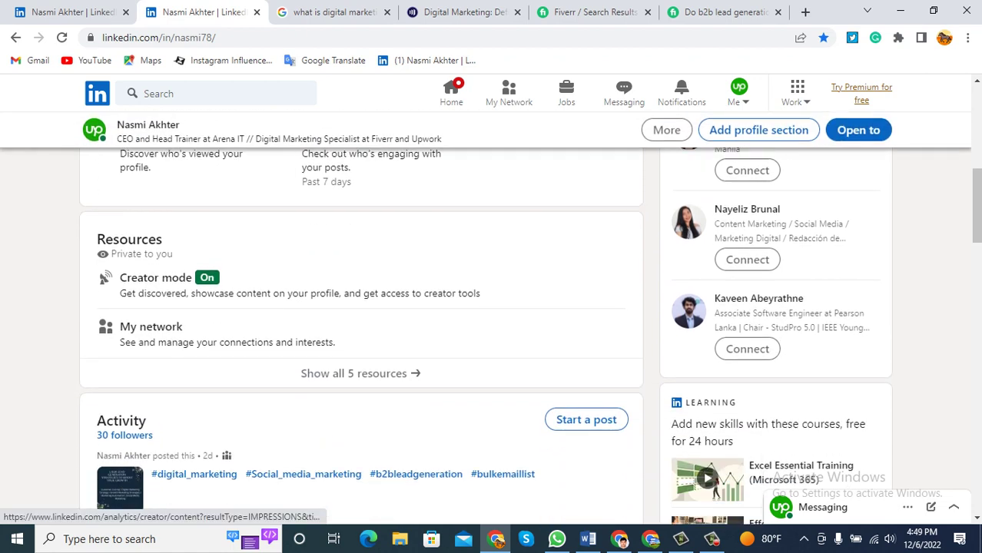
scroll(361, 308, "down", 3)
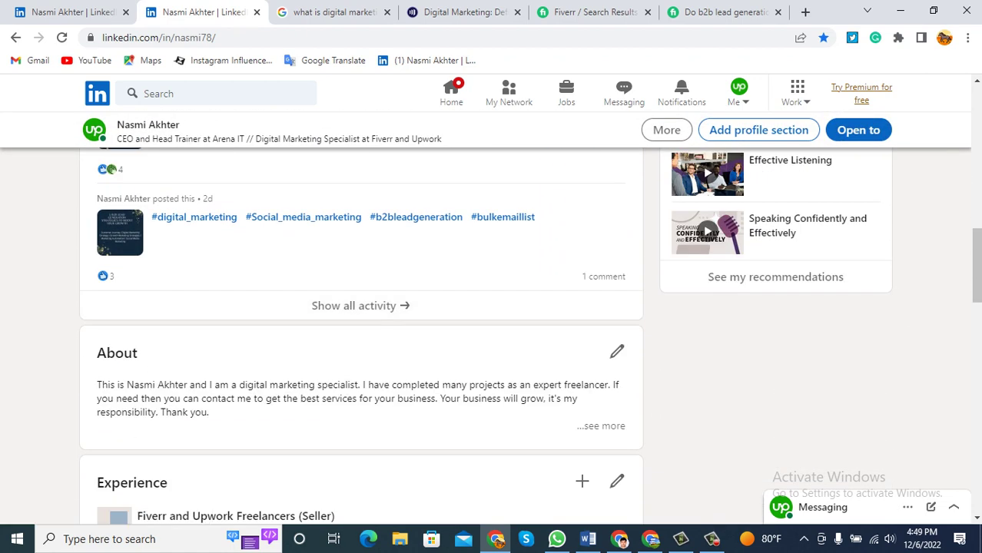
scroll(361, 307, "up", 10)
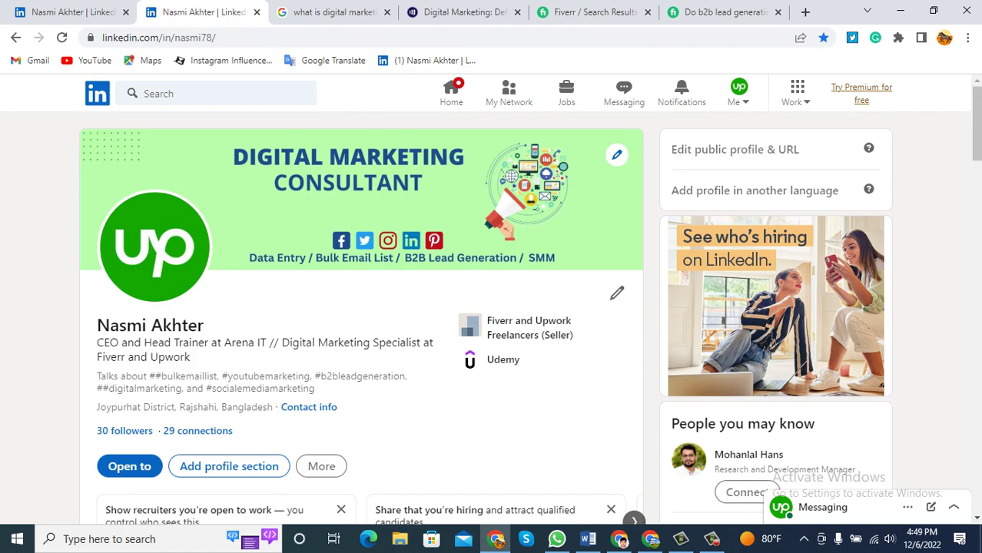
scroll(229, 322, "down", 2)
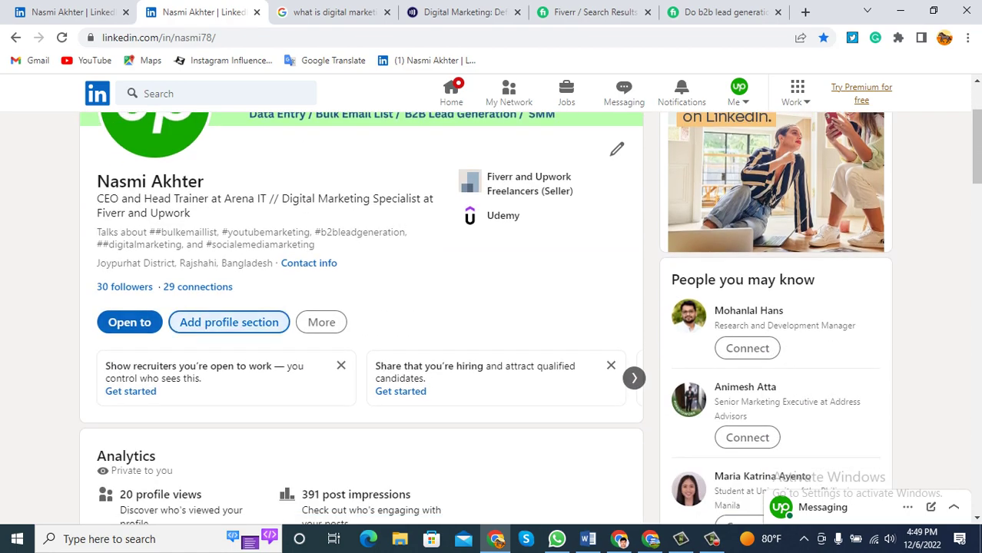
left_click(229, 322)
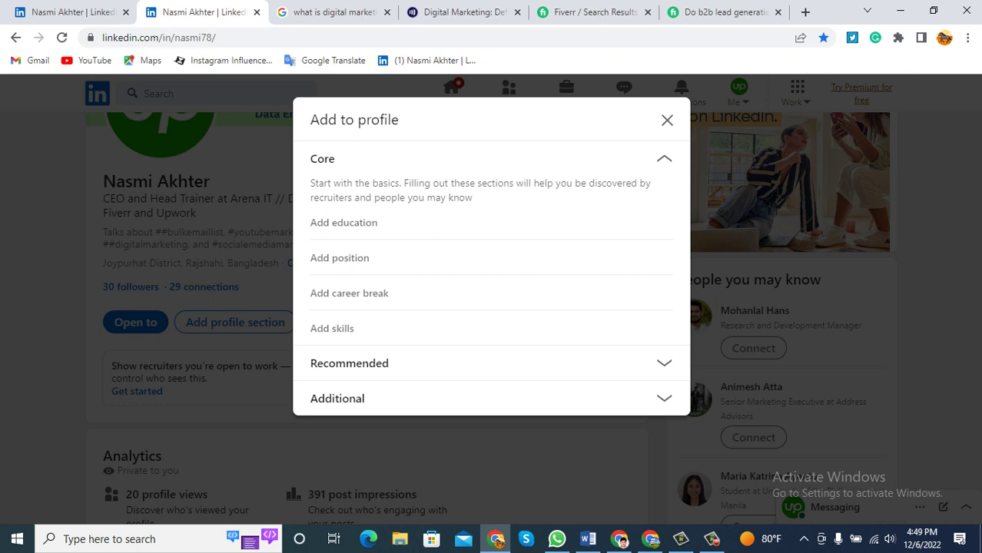
Browse the Recommended, Additional and Core section options in Add to profile, then close the dialog.
left_click(349, 363)
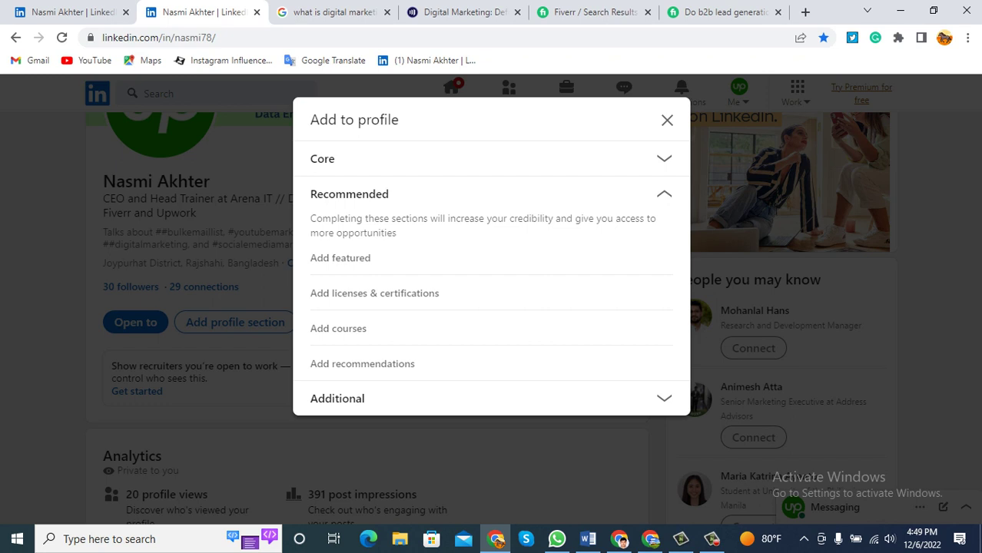
left_click(337, 398)
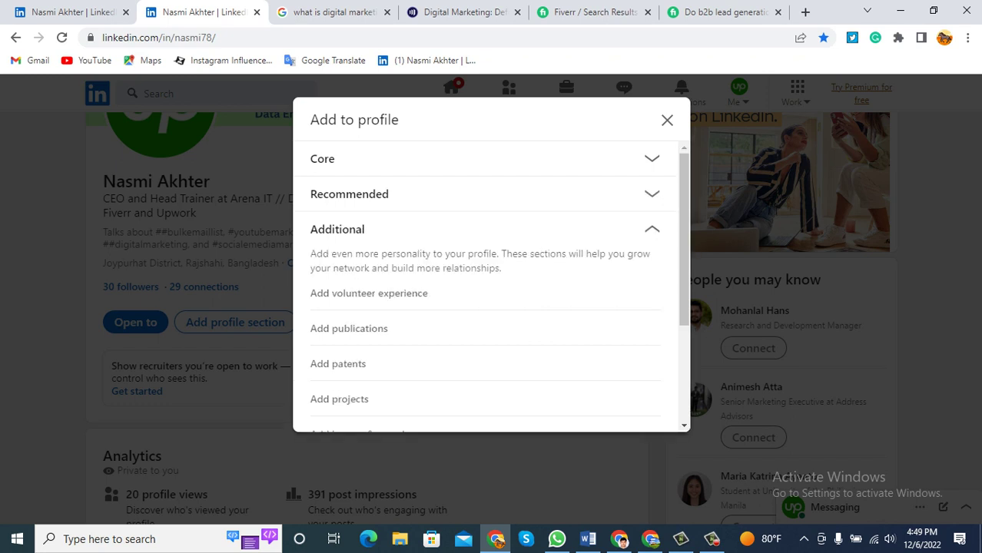
scroll(491, 288, "down", 2)
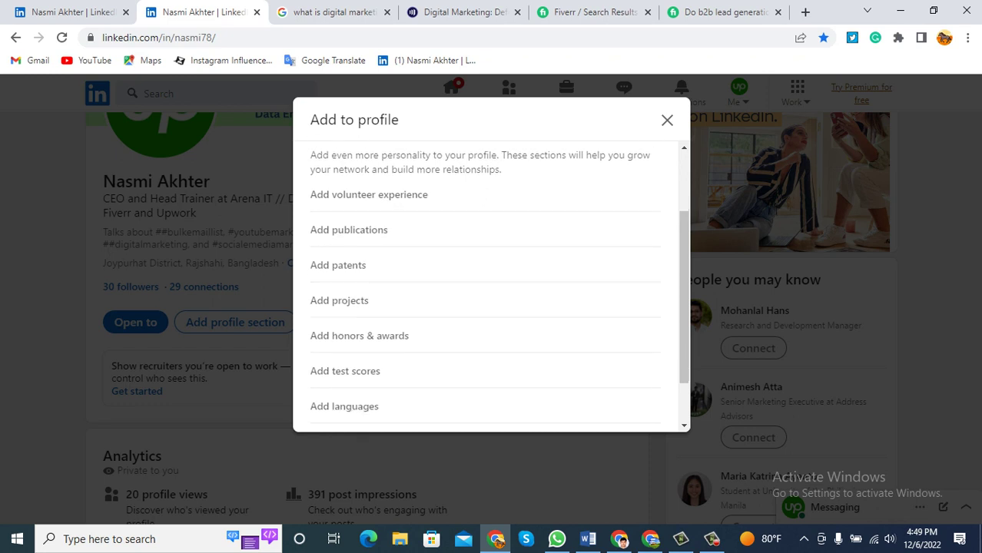
scroll(492, 289, "down", 1)
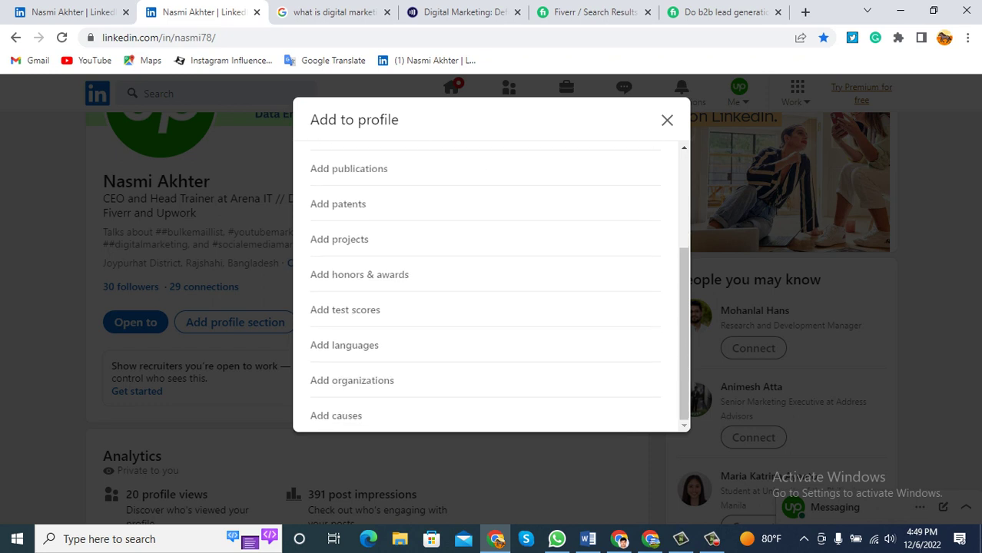
scroll(492, 288, "up", 3)
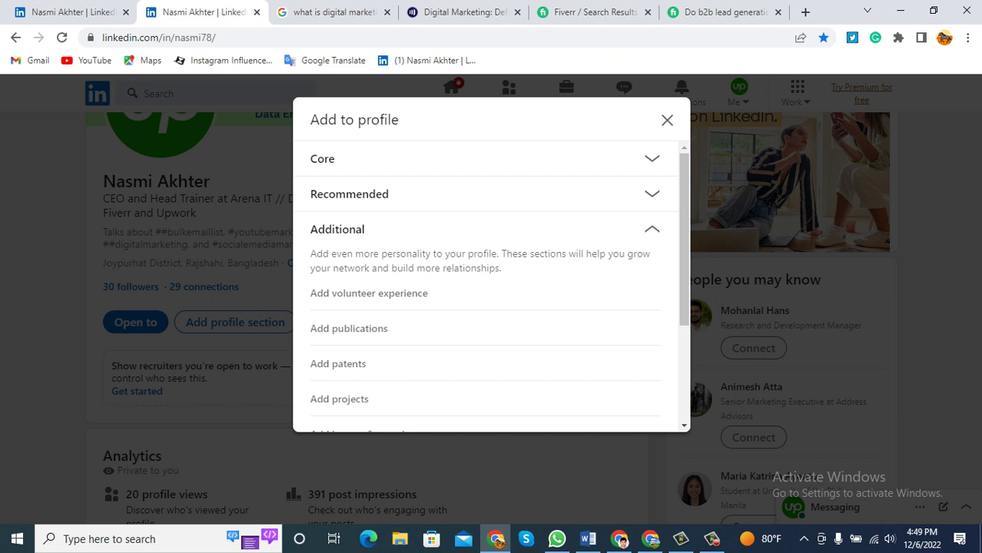
left_click(323, 158)
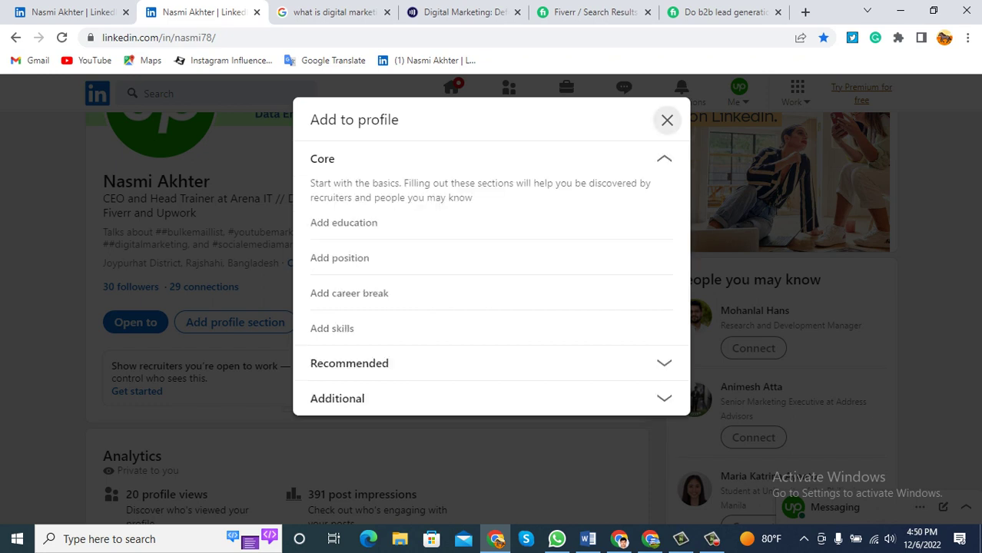
left_click(668, 120)
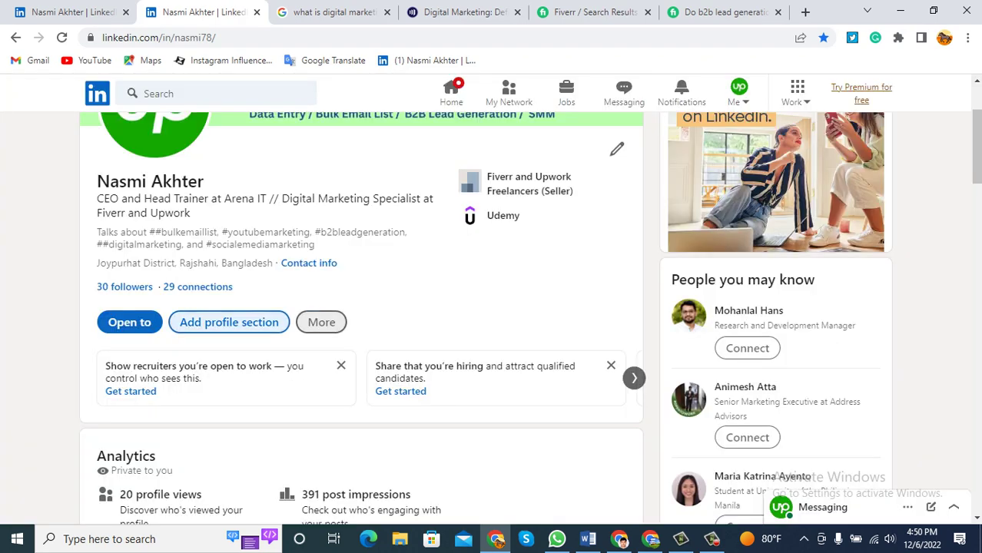
Open the profile's More actions menu, step through its options, and close it without choosing.
key("Tab")
key("Return")
key("Down")
key("Up")
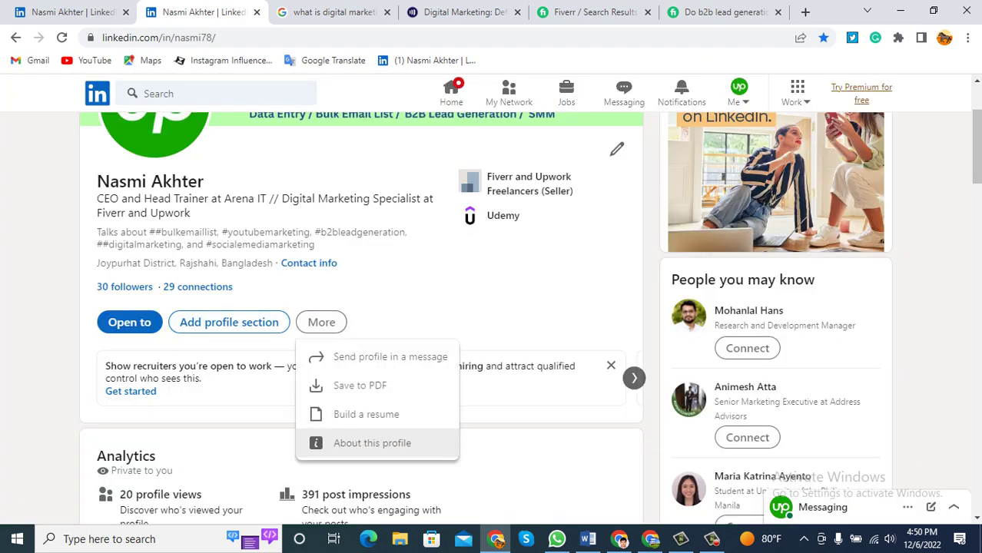
key("Down")
key("Down")
key("Up")
key("Escape")
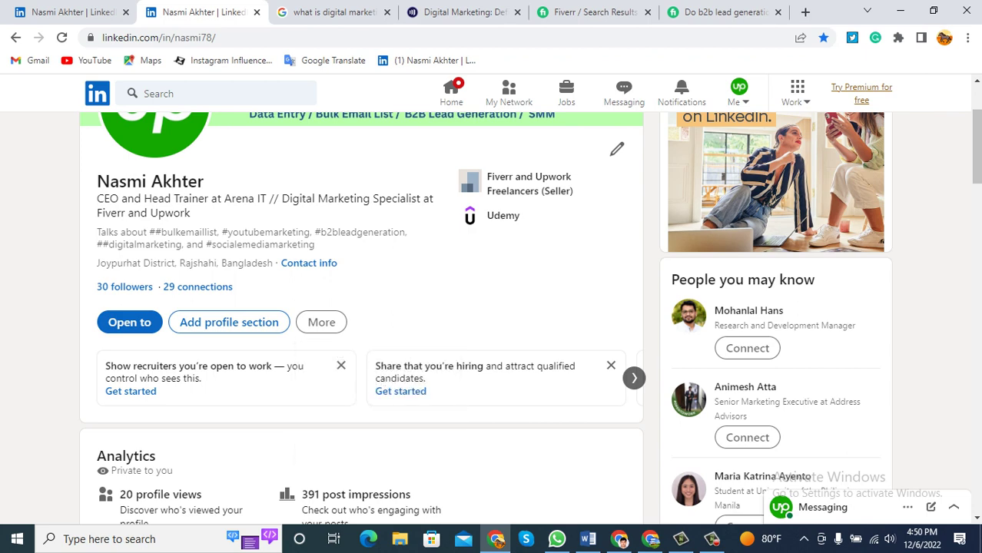
Scroll down to the About section and open its description for editing.
scroll(369, 307, "down", 5)
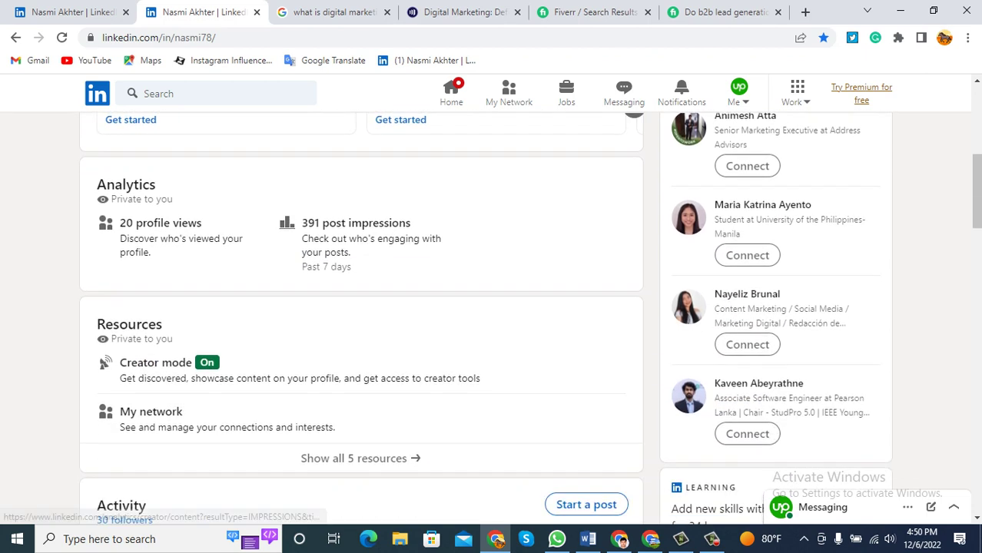
scroll(369, 307, "down", 6)
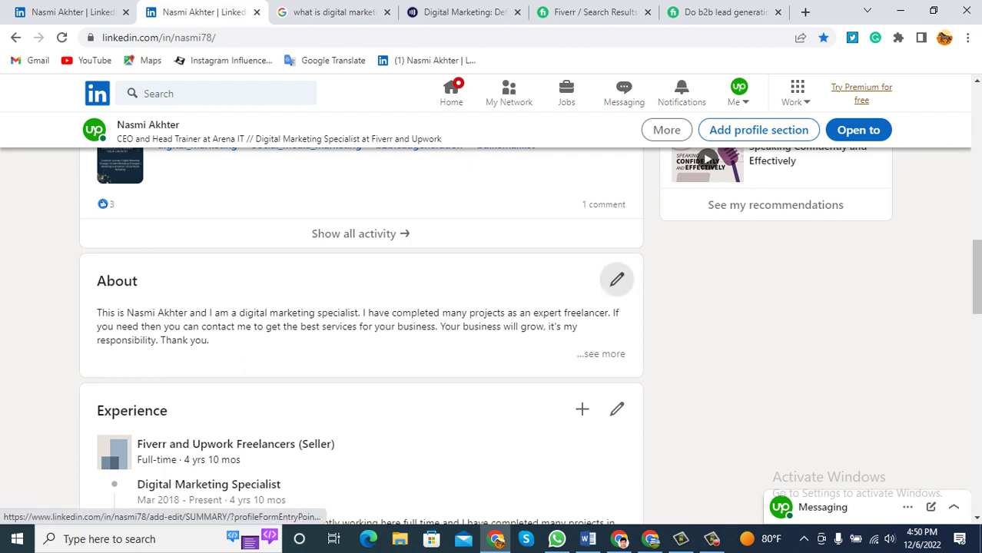
left_click(616, 280)
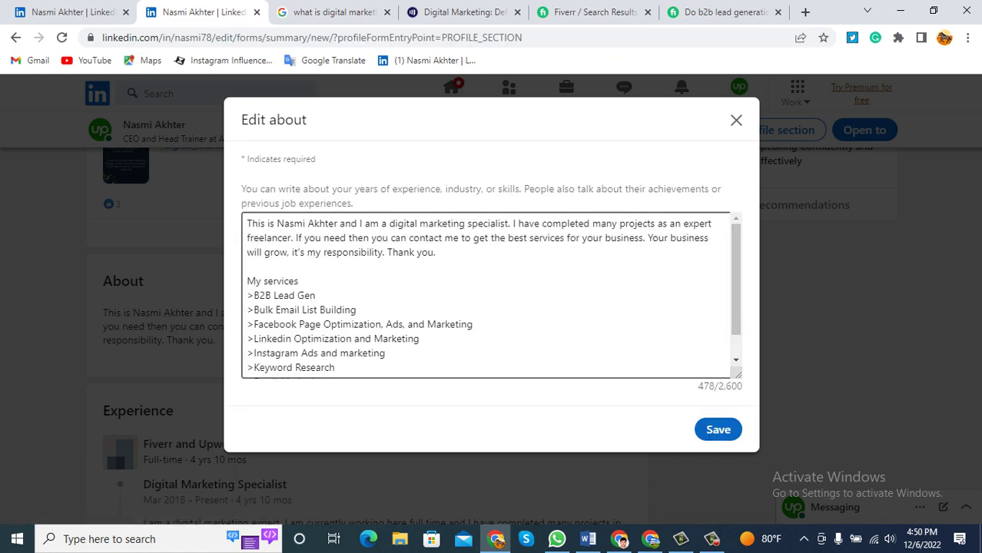
Review the six-item My services lines in the About draft, then switch to the Fiverr b2b lead generation gig.
scroll(492, 292, "down", 1)
scroll(492, 292, "up", 1)
left_click_drag(247, 281, 298, 281)
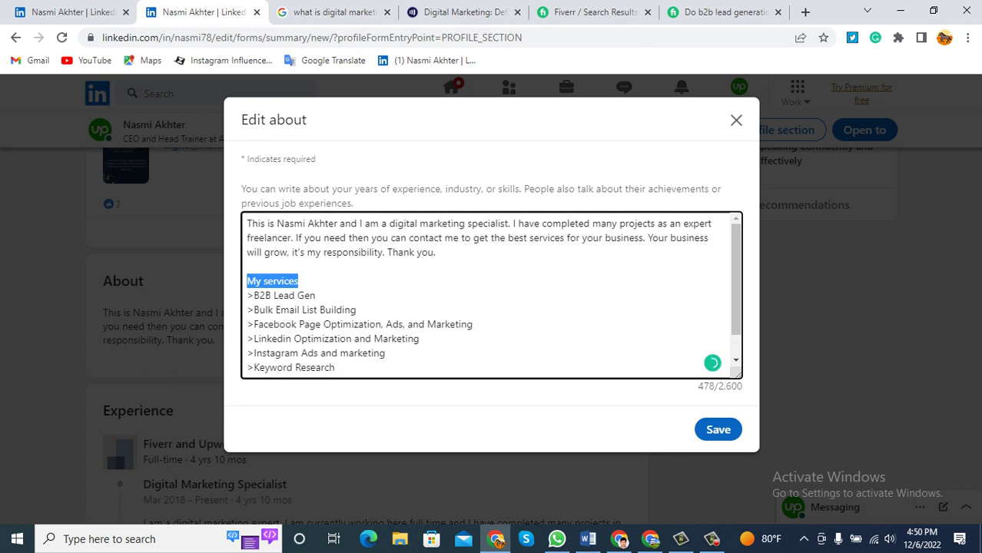
left_click(253, 295)
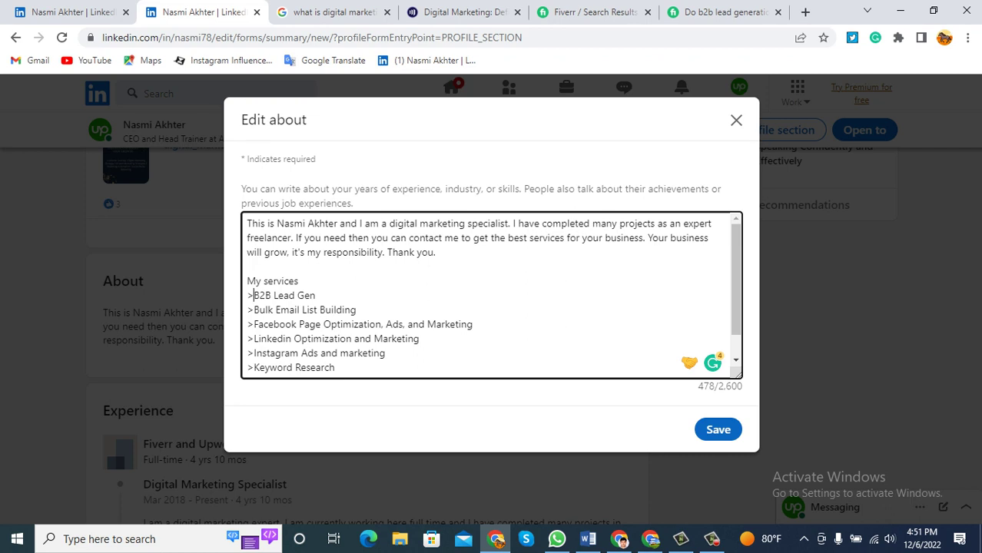
left_click_drag(335, 367, 247, 295)
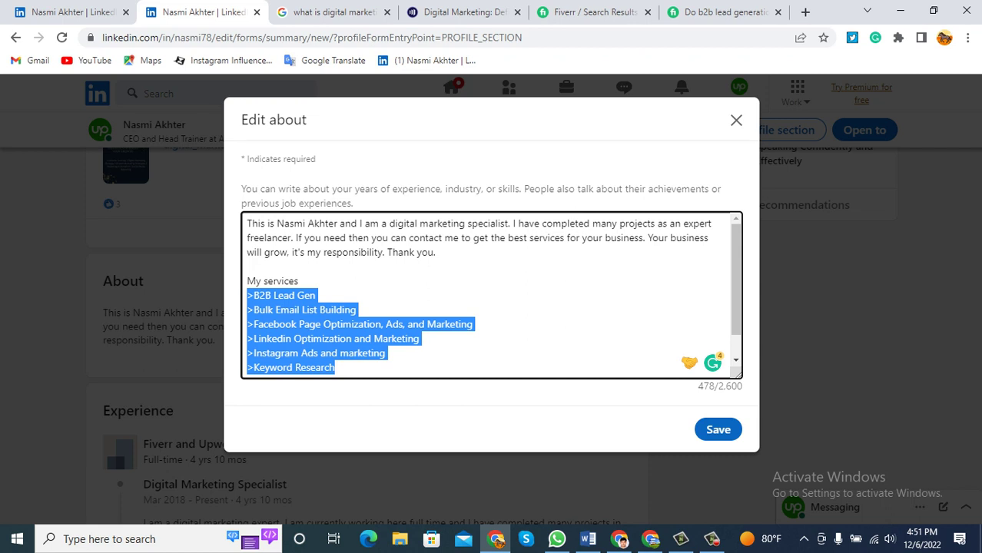
left_click_drag(419, 339, 254, 339)
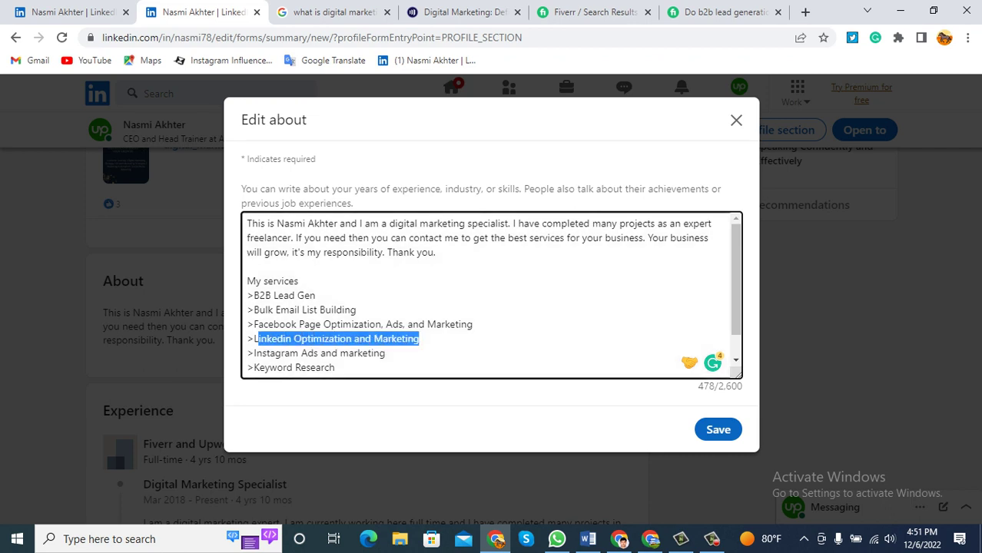
left_click(395, 339)
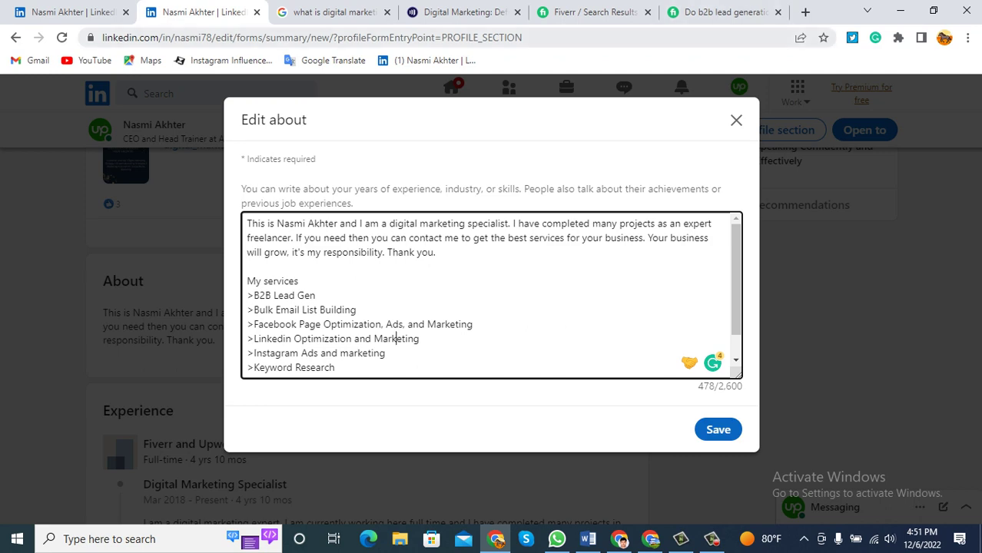
left_click(722, 11)
Search Fiverr for 'linkedin profile optimization' using the suggestion for 'linkedin'.
scroll(485, 299, "up", 1)
mouse_move(193, 146)
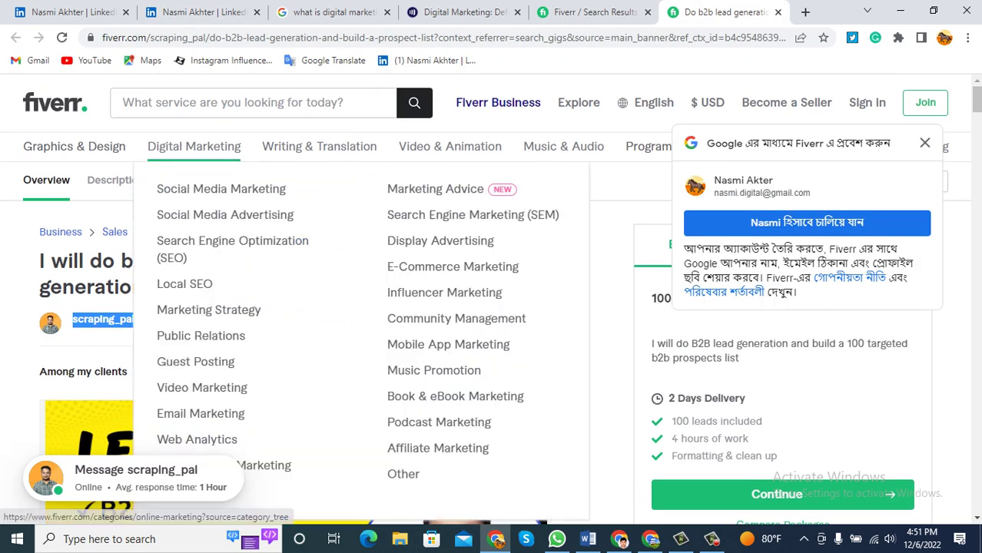
left_click(123, 102)
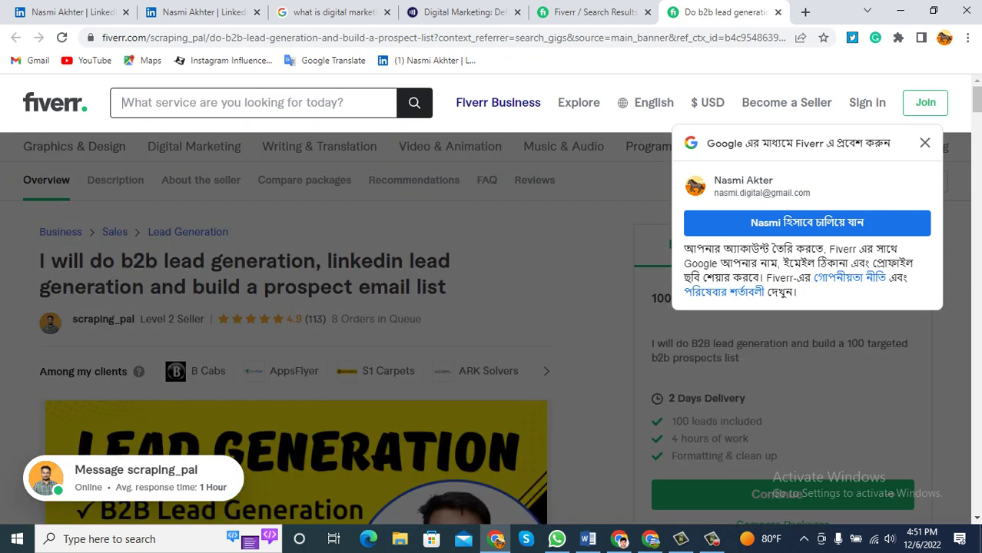
type("linkedin")
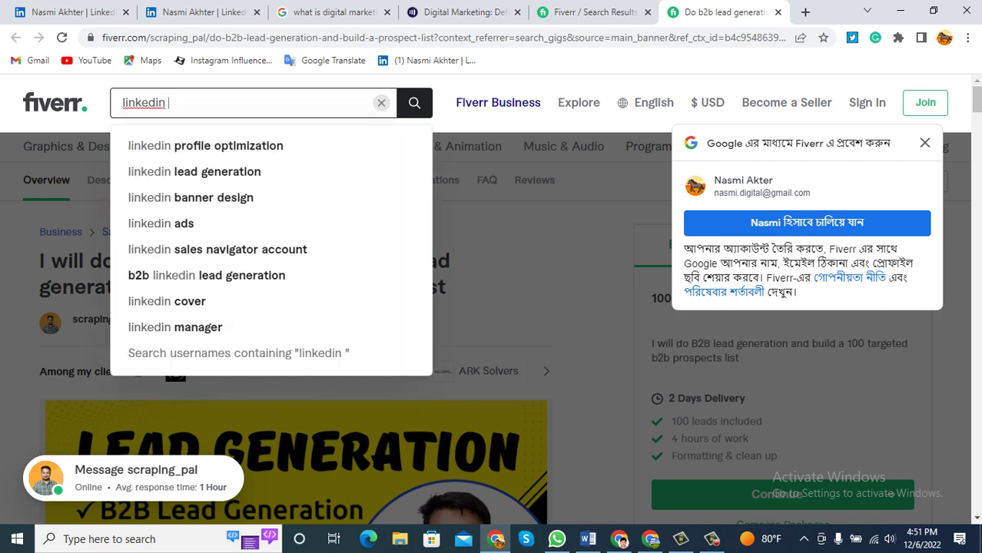
key("Down")
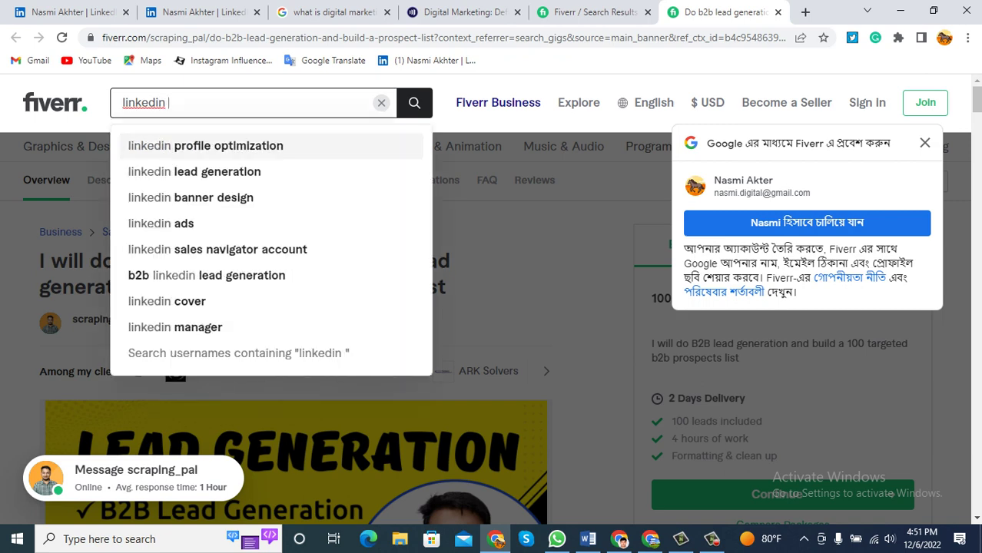
key("Down")
key("Down")
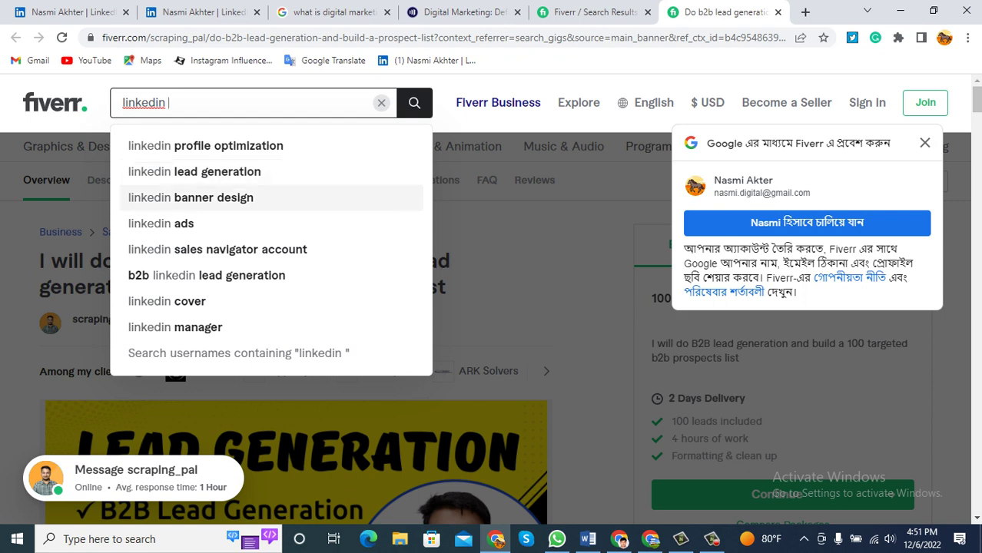
key("Up")
key("Up")
key("Return")
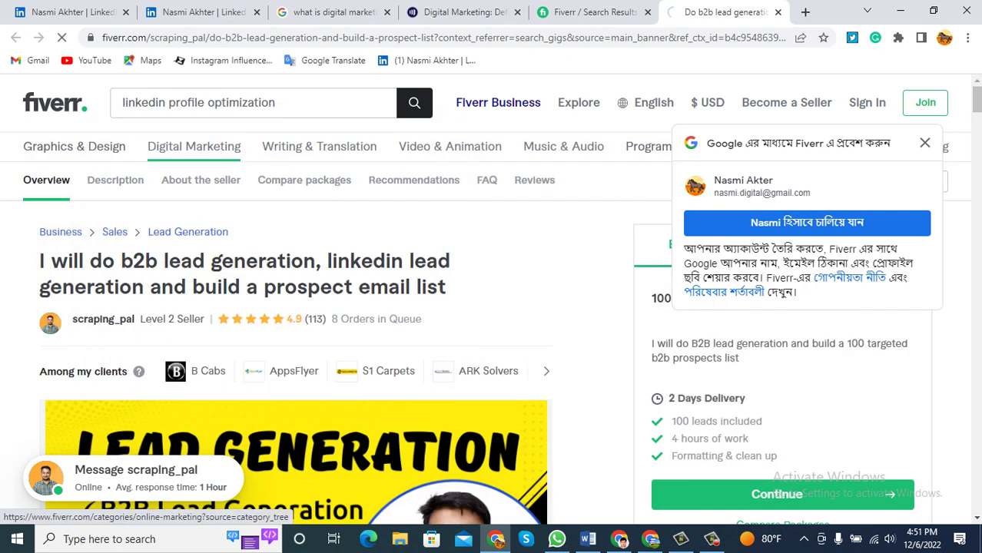
Dismiss the Google sign-in prompt over the search results.
scroll(491, 307, "down", 1)
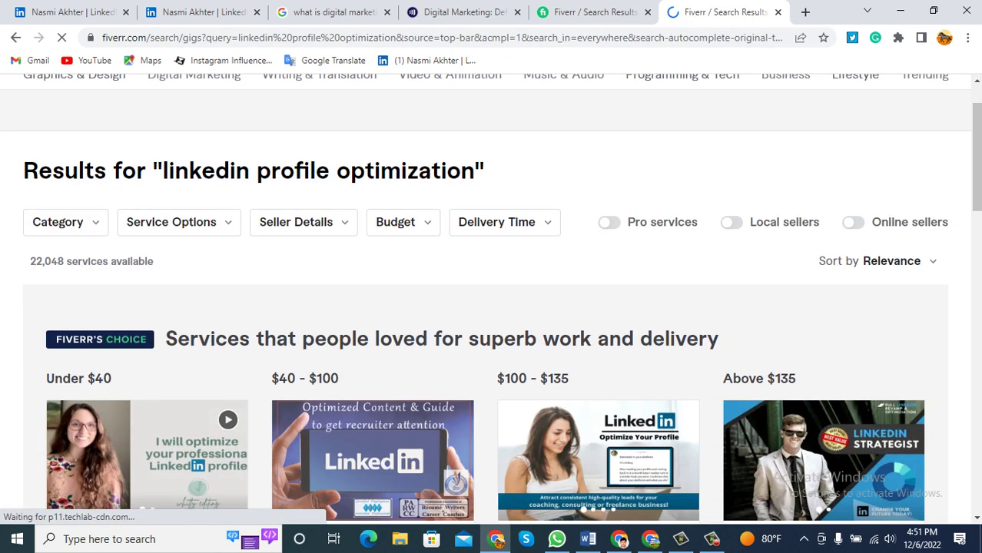
scroll(491, 307, "down", 2)
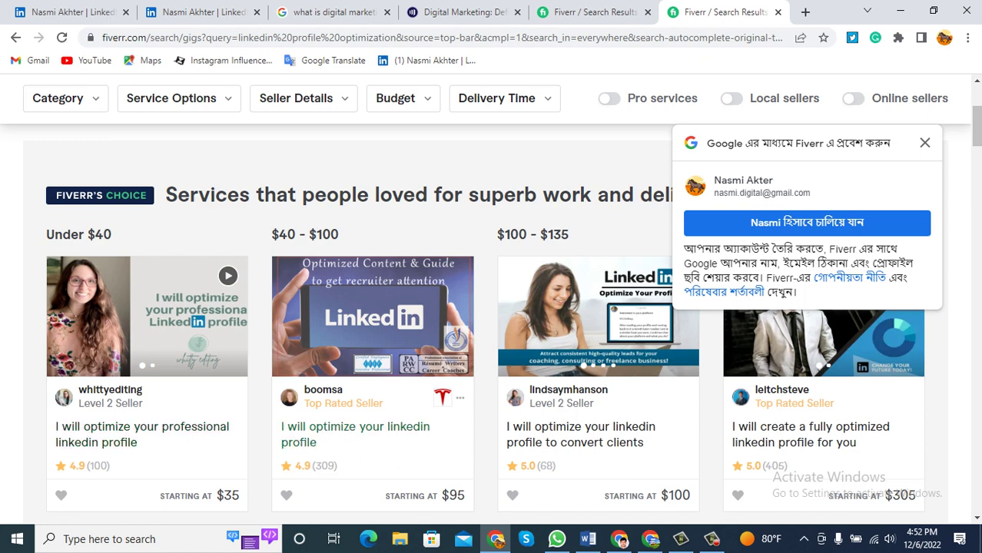
left_click(925, 143)
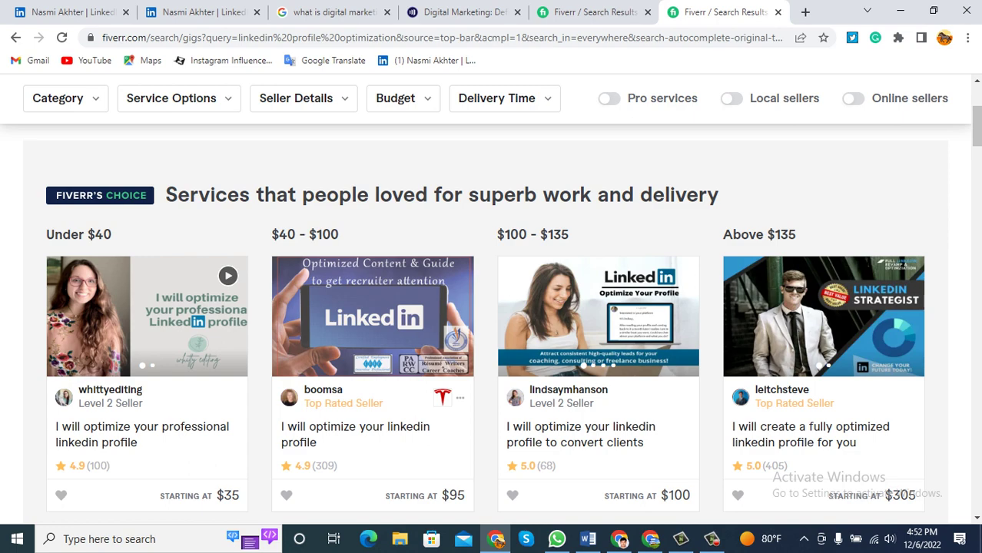
Scroll through the LinkedIn profile optimization gigs, priced from $30 to $400.
scroll(822, 307, "down", 2)
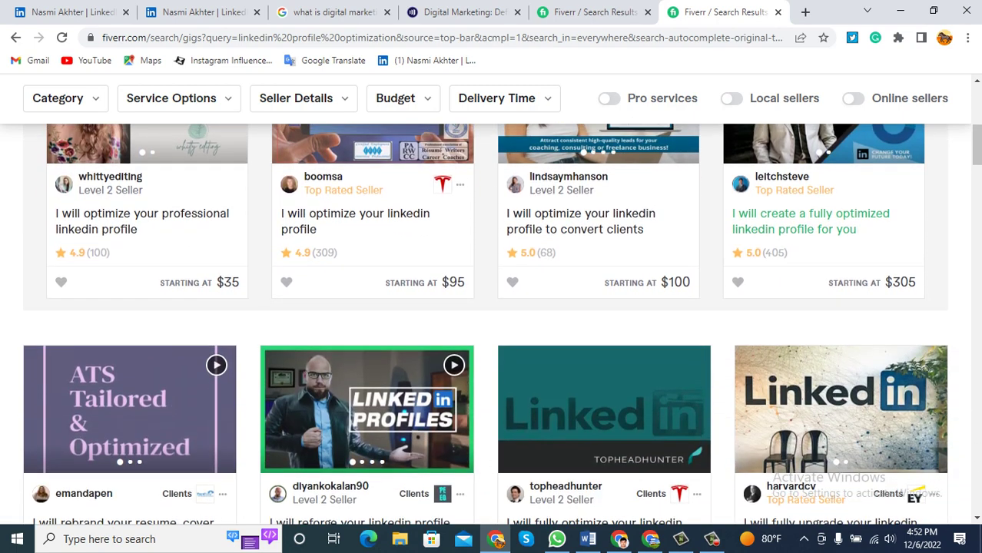
scroll(492, 323, "up", 4)
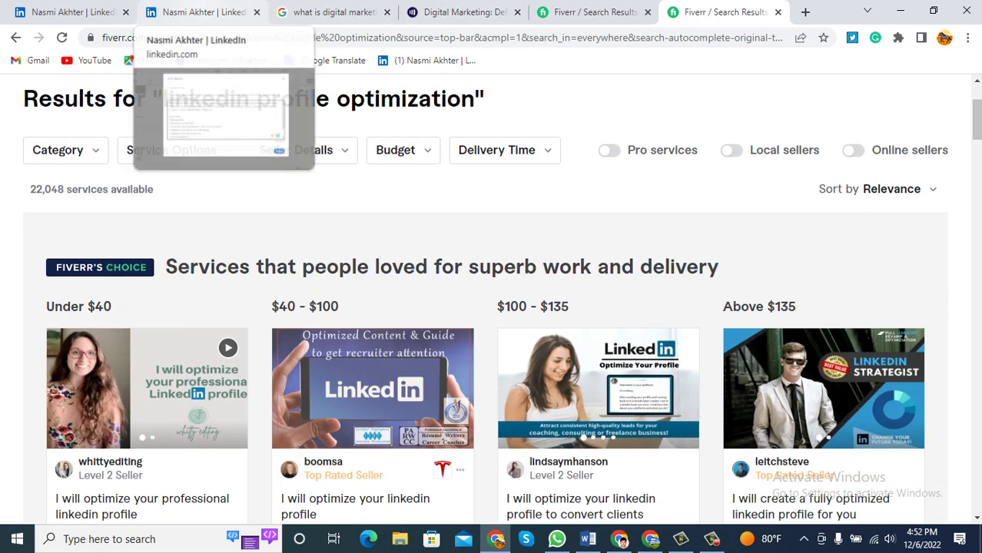
scroll(581, 362, "down", 2)
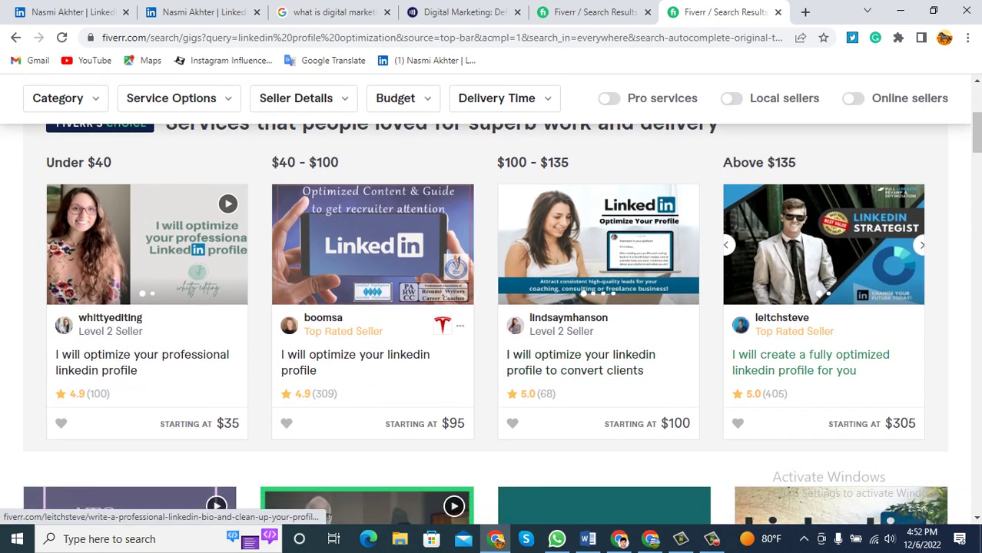
scroll(815, 365, "down", 3)
scroll(784, 311, "down", 2)
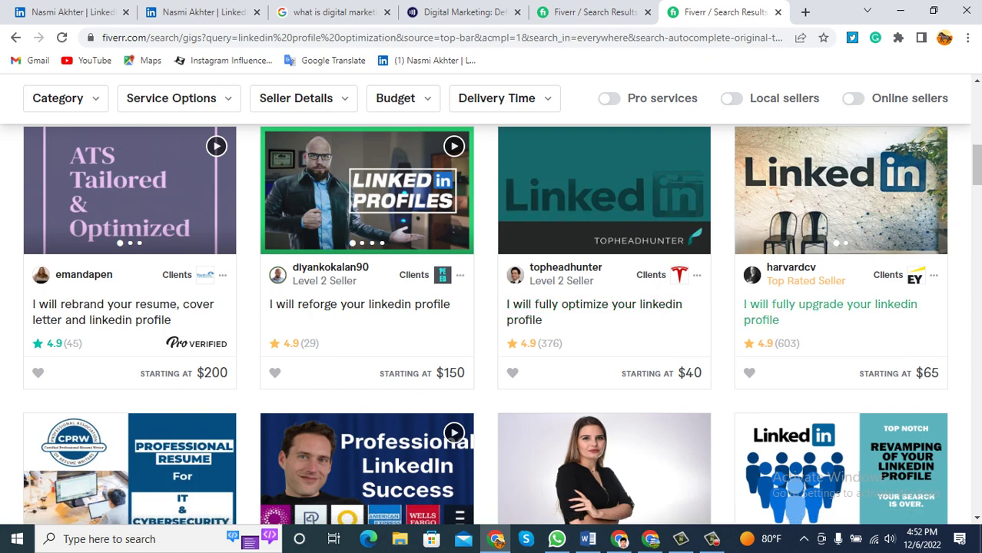
scroll(833, 311, "down", 4)
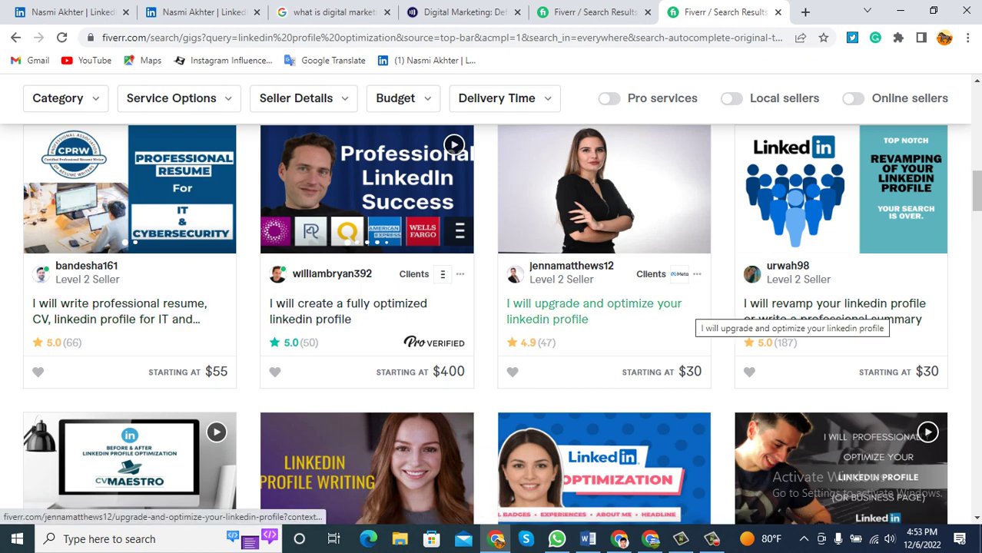
Open the profile-upgrade gig and compare its $30 Basic, $85 Standard and $130 Premium packages.
left_click(688, 311)
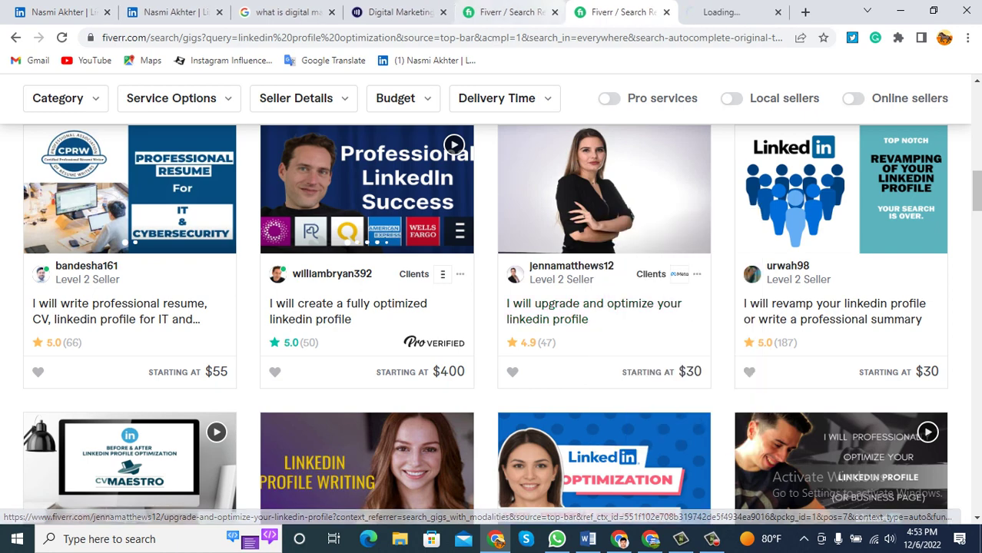
scroll(491, 307, "down", 2)
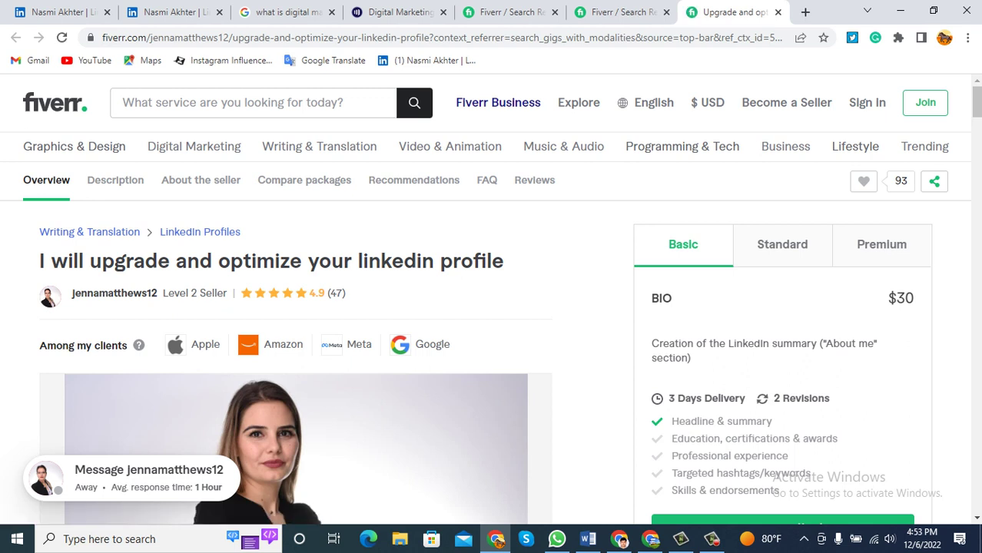
left_click_drag(769, 343, 816, 343)
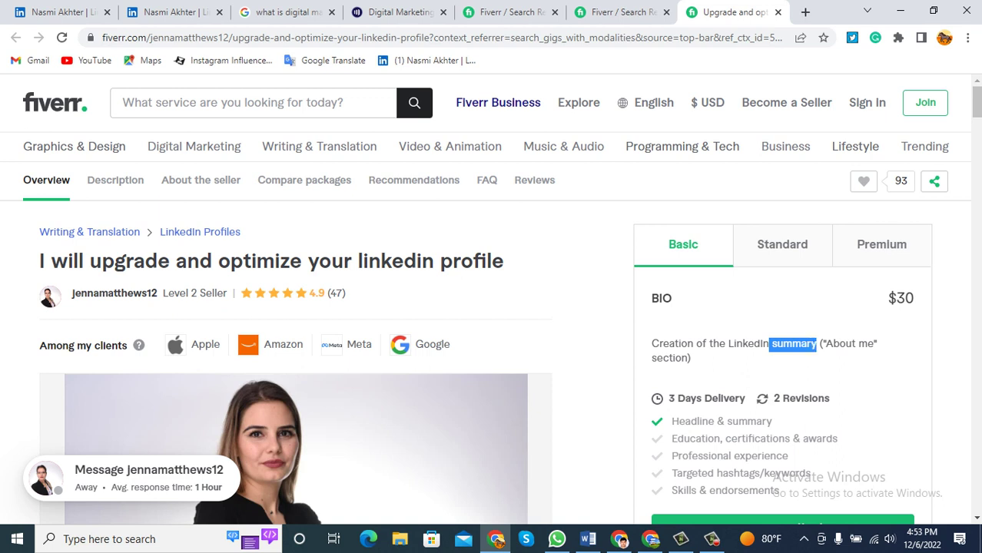
left_click(783, 245)
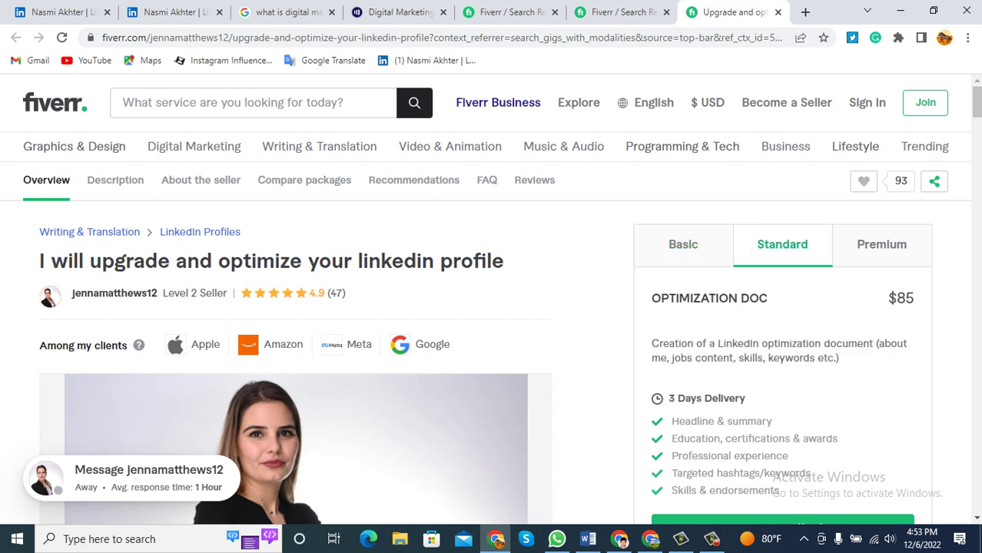
left_click(882, 244)
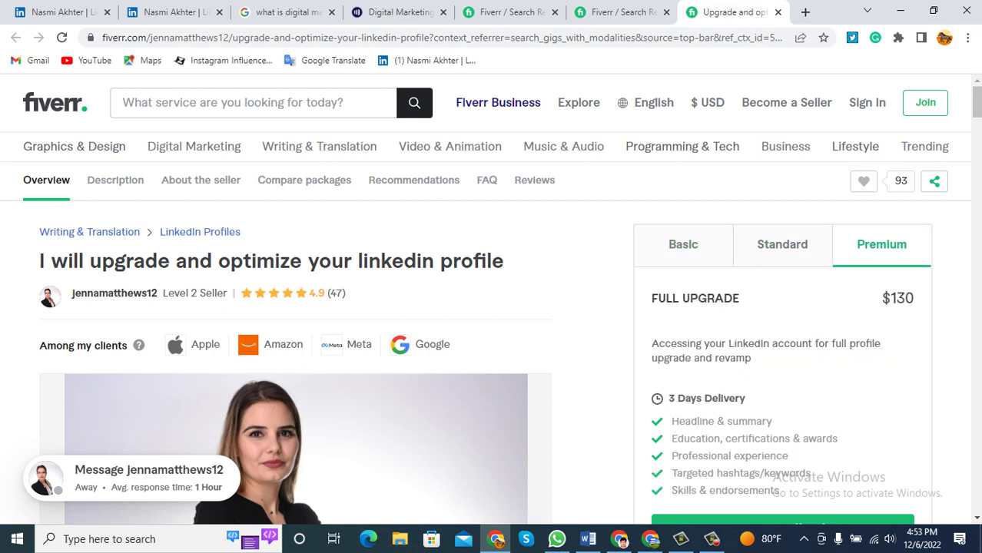
Back in the results, open the $15 'I will optimize your linkedin profile' gig in a new tab.
left_click(622, 11)
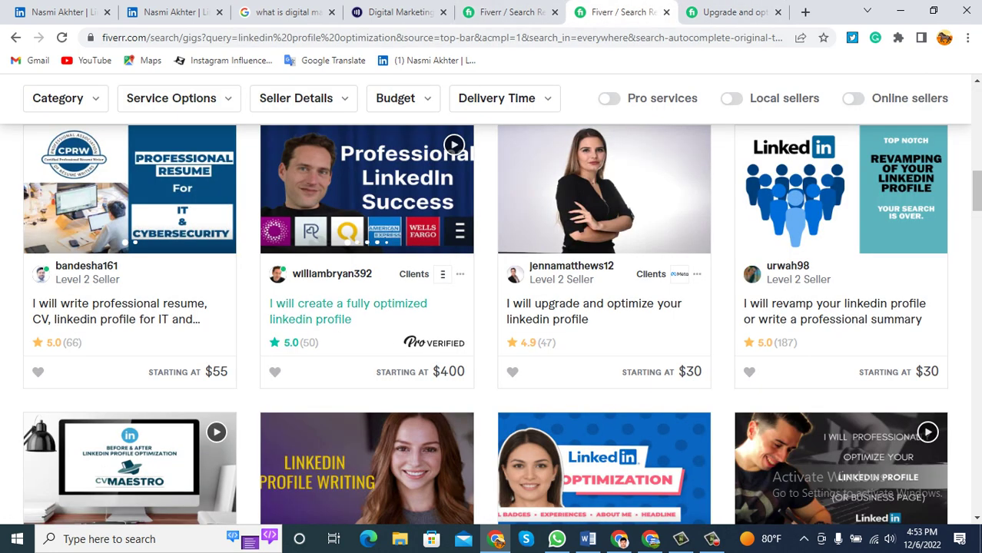
scroll(346, 307, "down", 3)
right_click(580, 183)
left_click(646, 192)
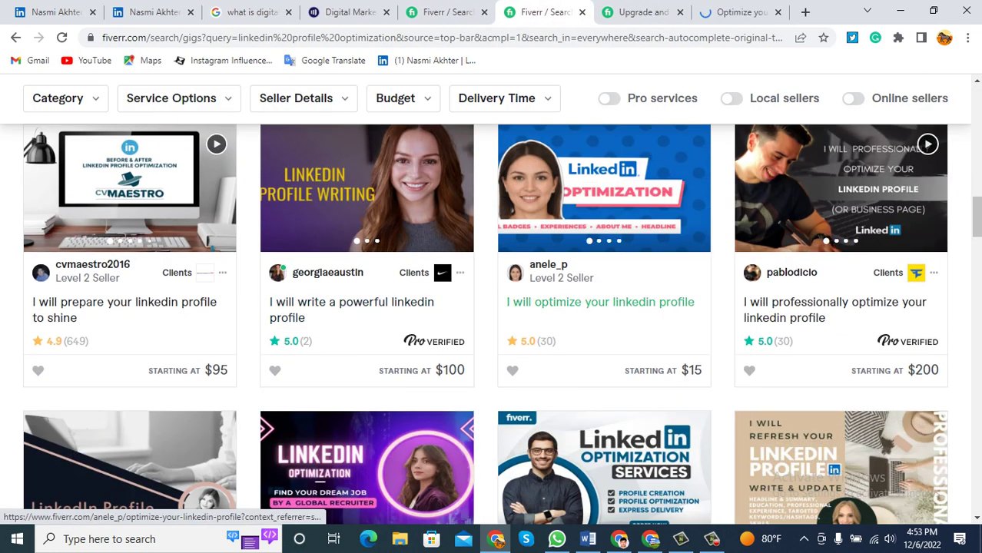
left_click(737, 11)
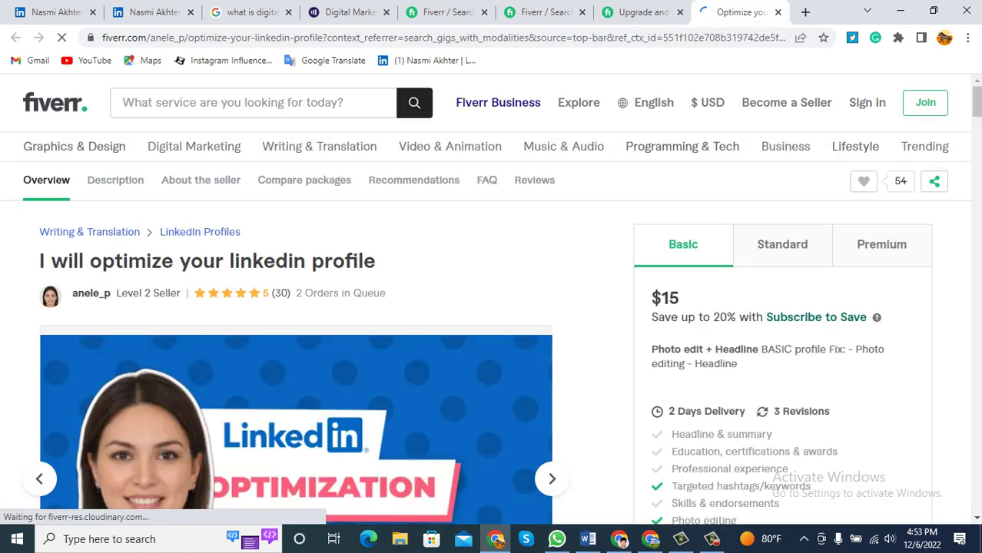
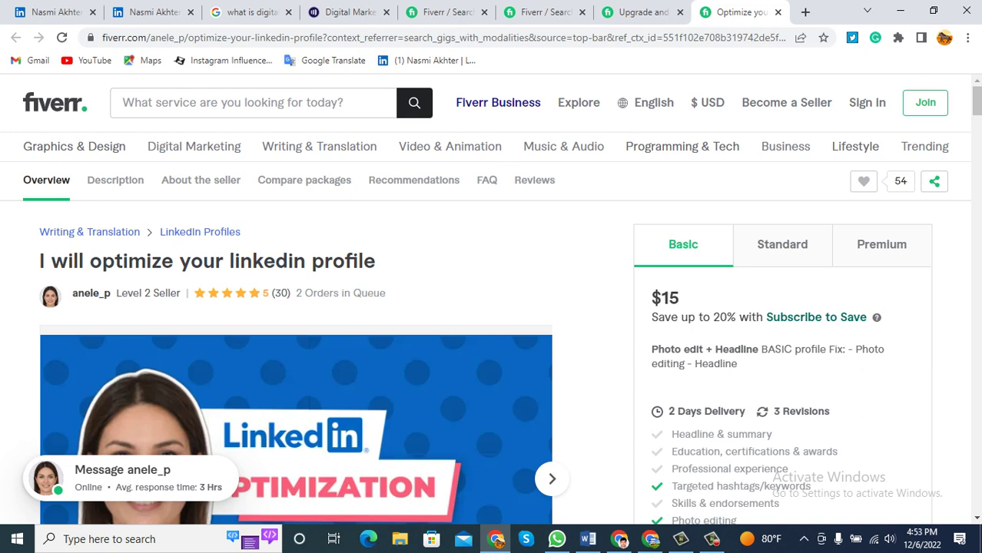
Review the Standard package's targeted hashtags/keywords and skills & endorsements features, then return to search results.
left_click(783, 245)
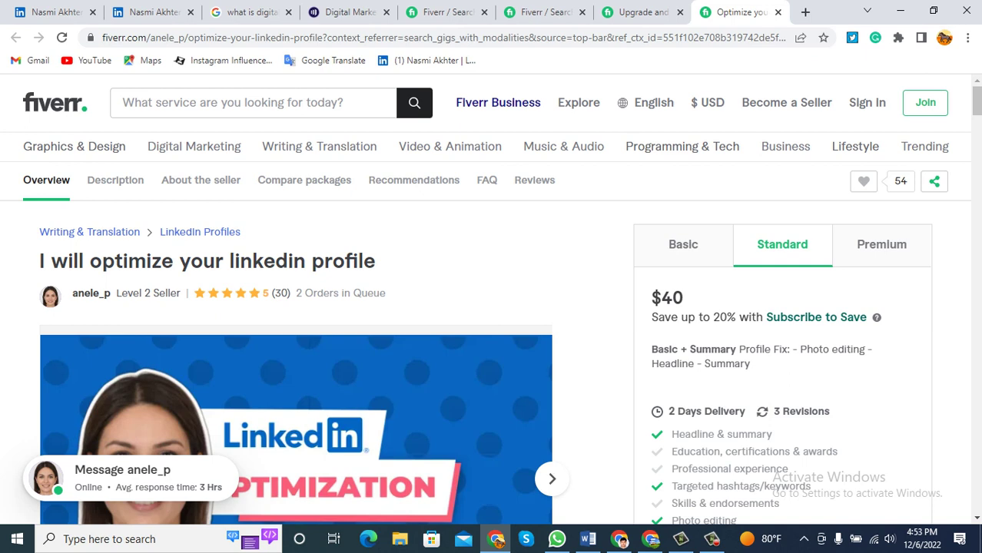
scroll(492, 300, "down", 2)
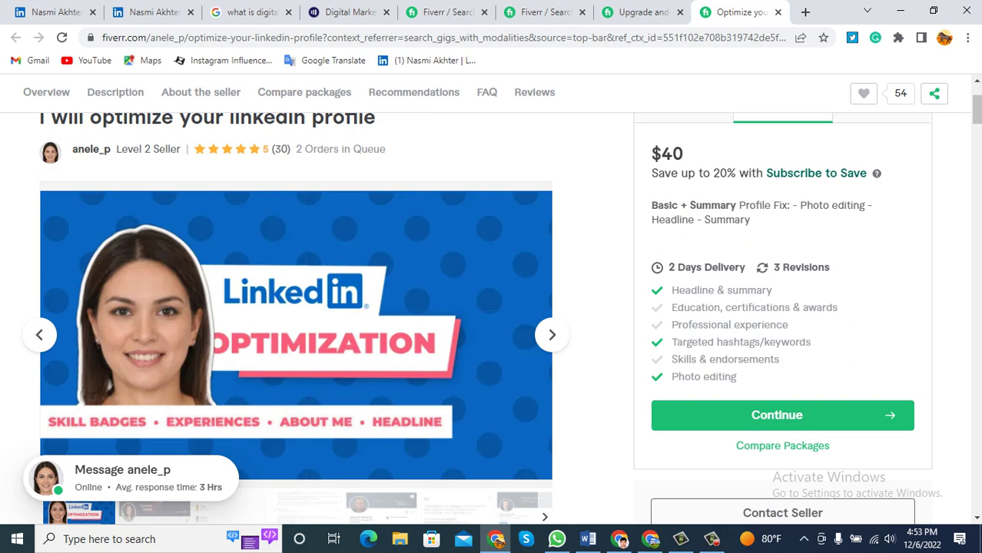
left_click_drag(811, 342, 701, 342)
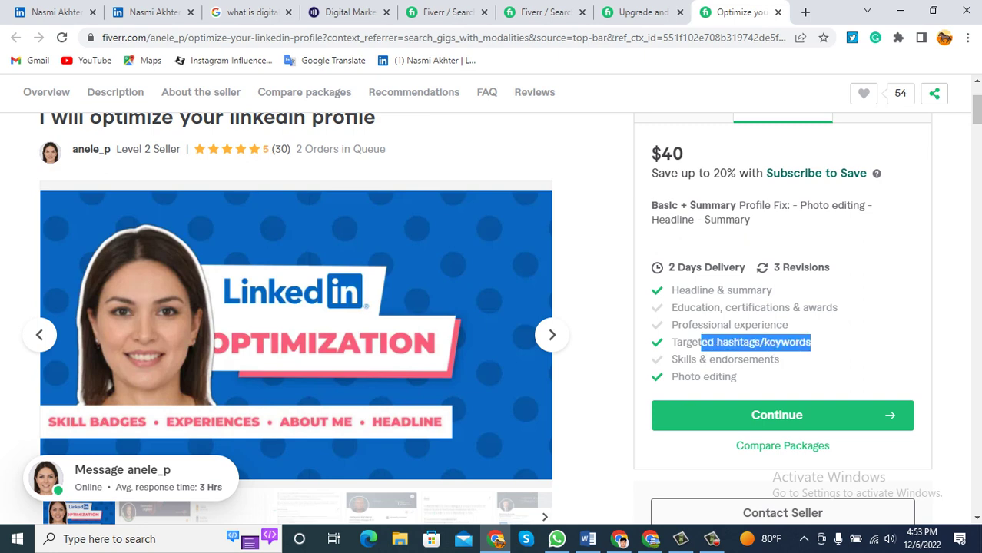
left_click_drag(779, 360, 671, 359)
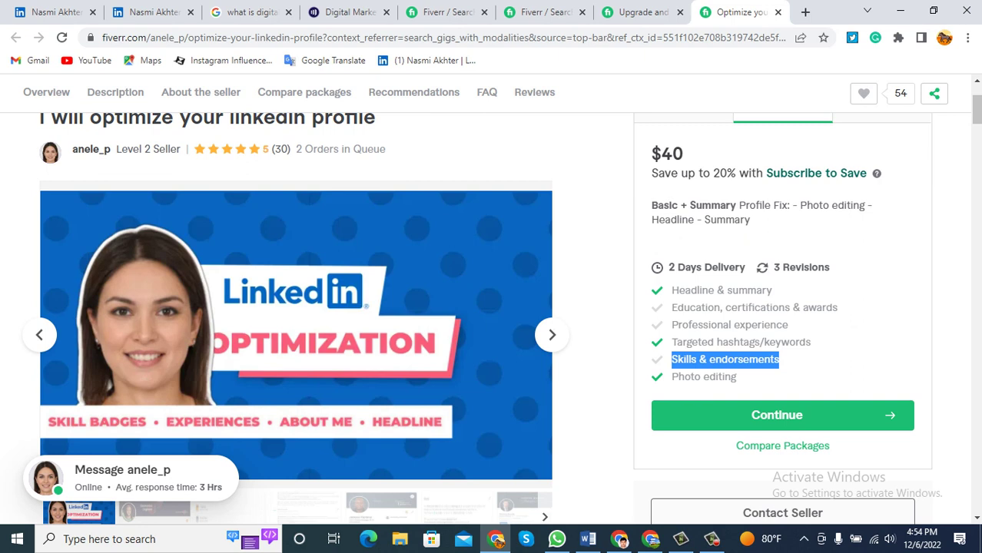
scroll(492, 308, "up", 2)
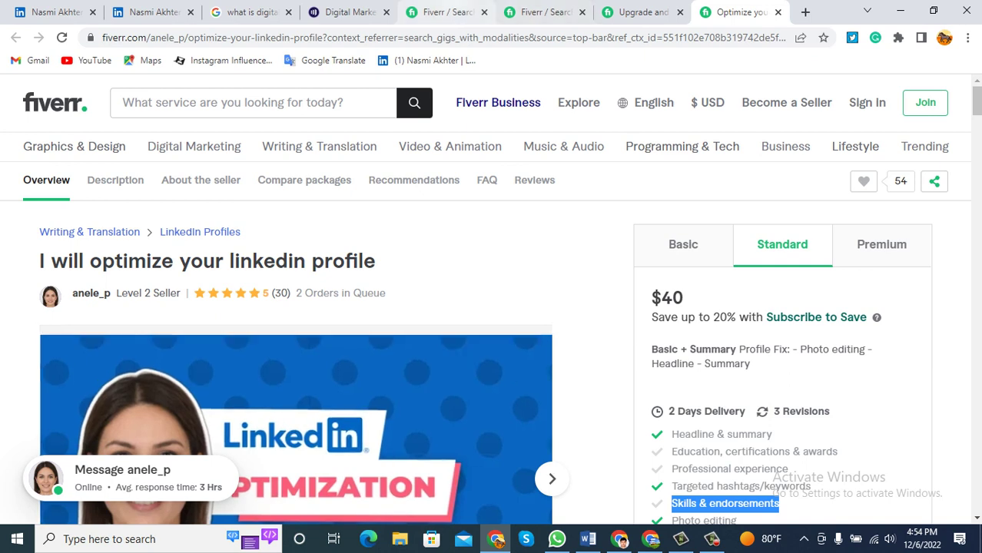
left_click(446, 11)
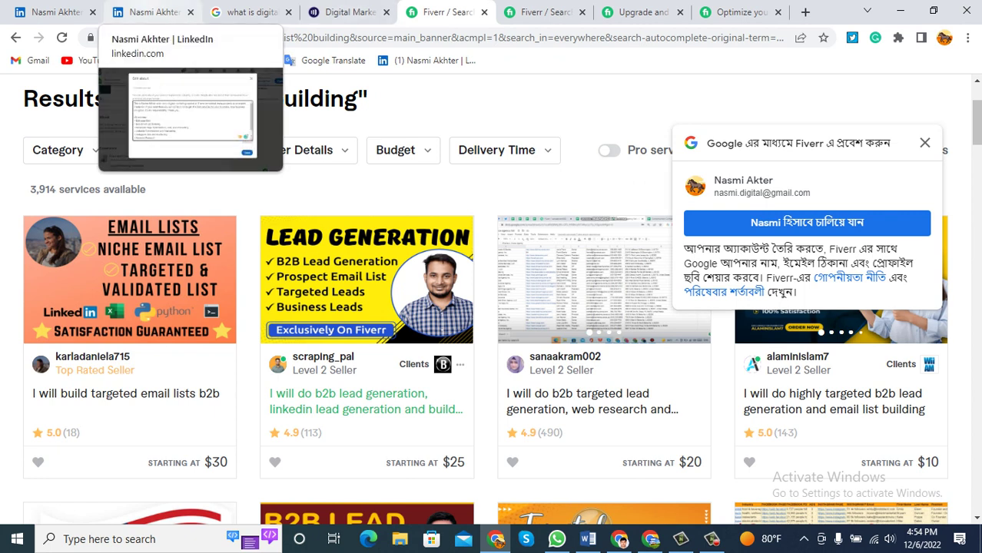
Reread the first paragraph of the drafted About summary, then go back to the own profile tab.
left_click(154, 12)
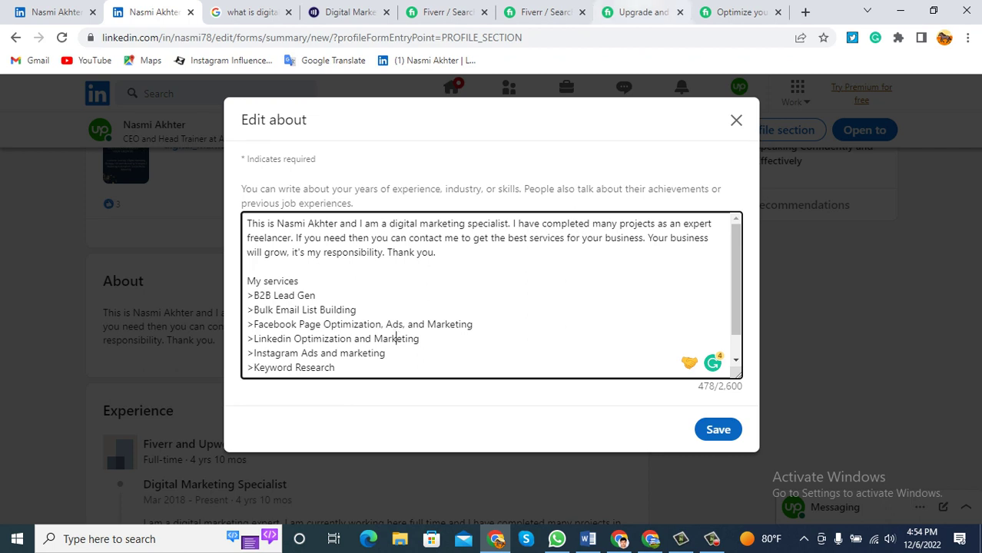
mouse_move(644, 12)
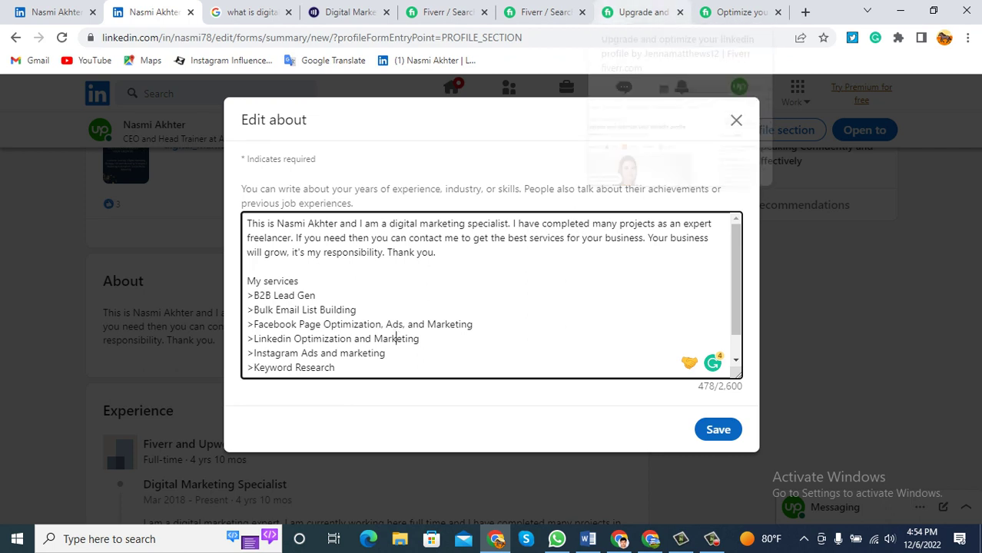
scroll(492, 296, "down", 2)
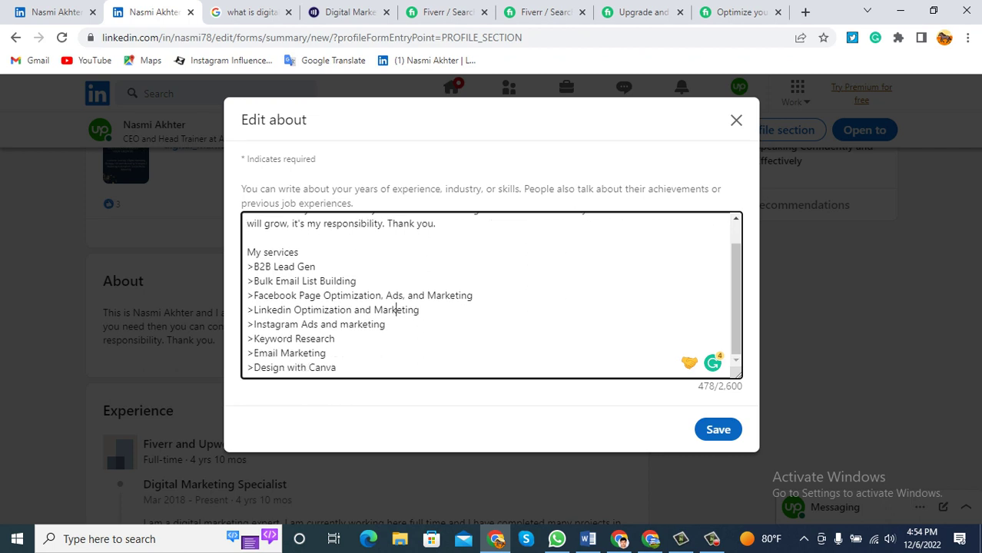
scroll(492, 296, "up", 2)
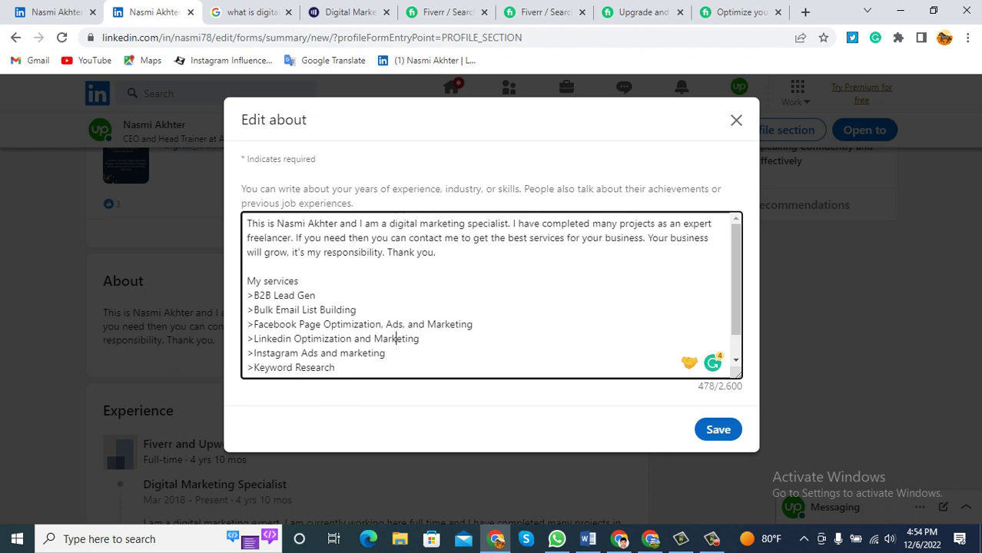
mouse_move(247, 223)
left_mouse_down()
mouse_move(436, 253)
mouse_move(247, 223)
left_mouse_up()
left_click(437, 253)
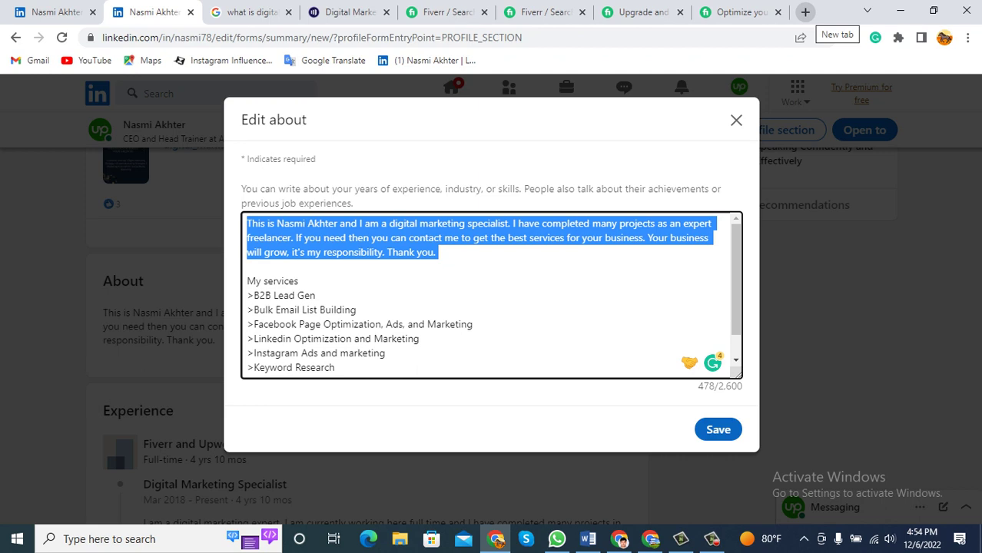
left_click(54, 12)
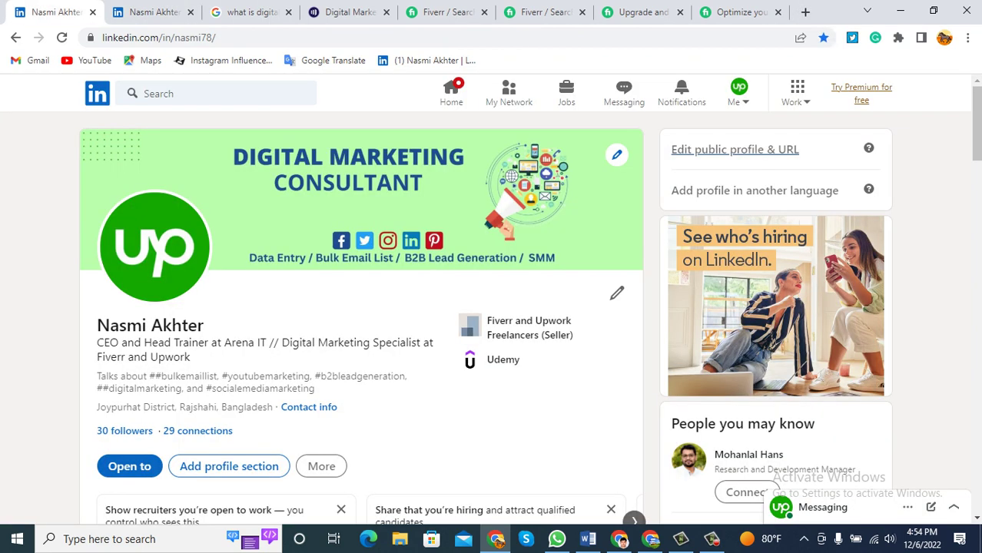
Search LinkedIn for 'digital marketing' via the suggestion and scroll through the results.
left_click(215, 93)
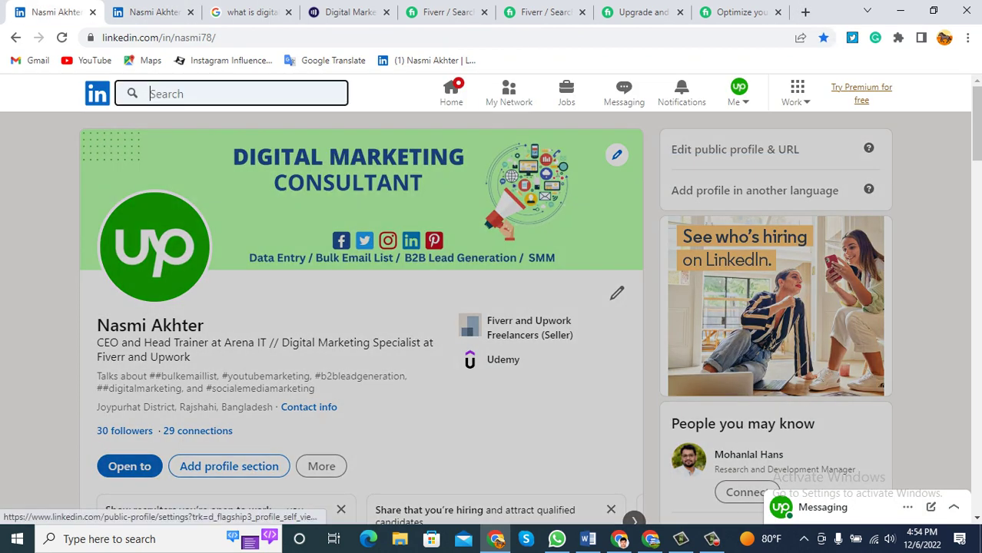
type("digi")
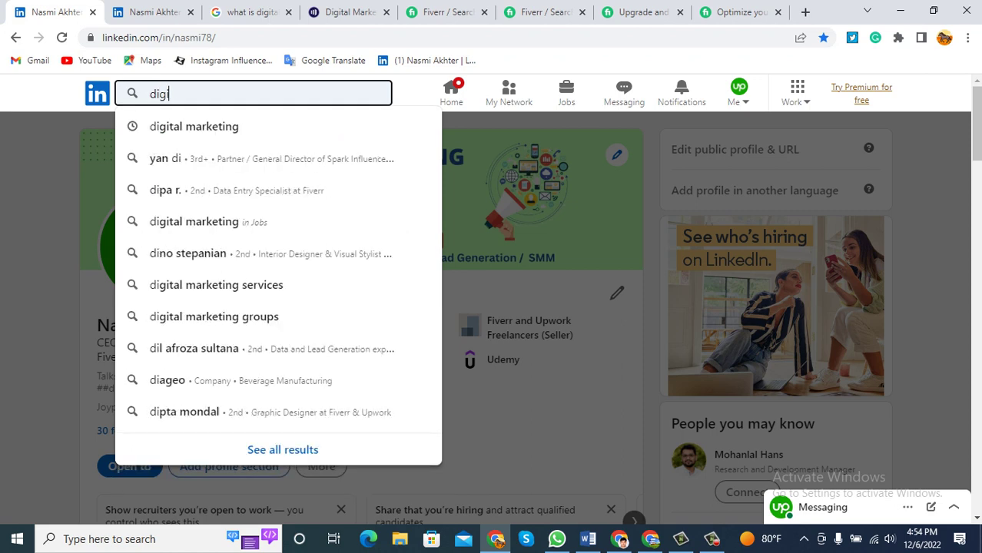
type("tal")
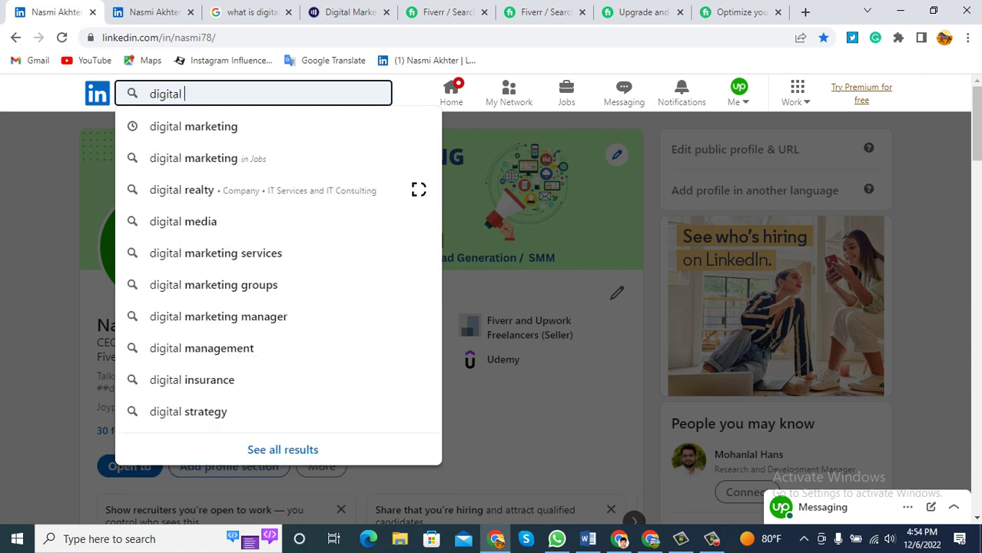
key("Down")
key("Return")
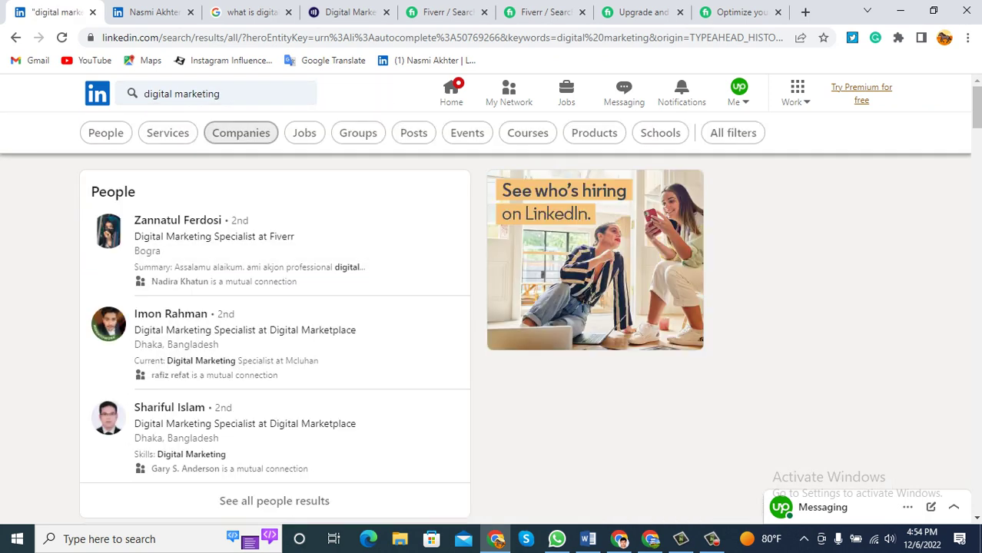
scroll(275, 323, "down", 3)
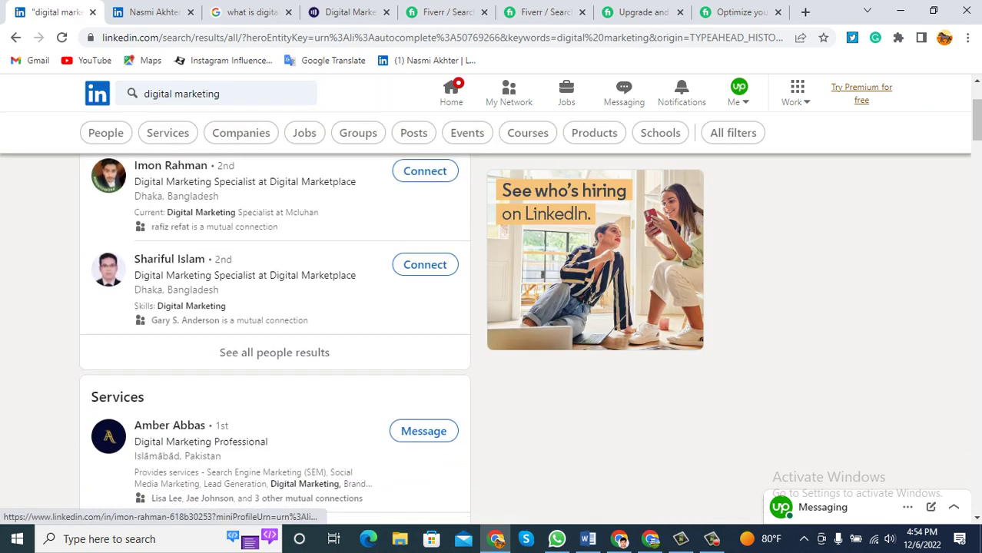
scroll(275, 342, "down", 10)
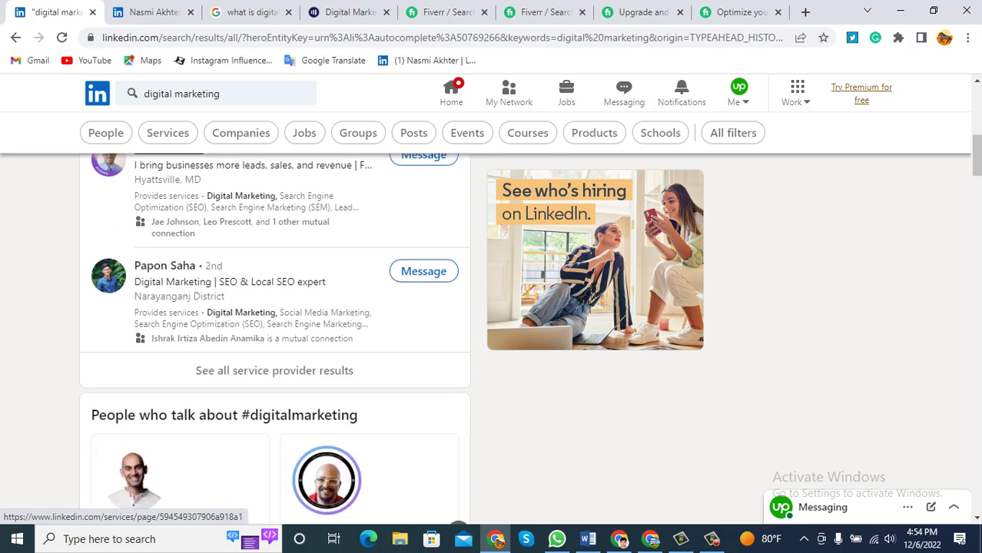
scroll(275, 342, "down", 8)
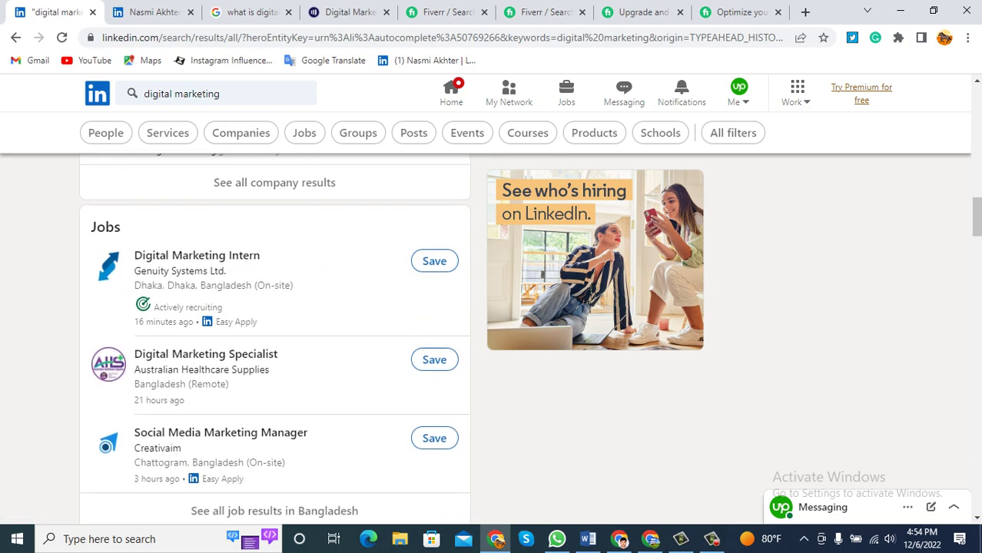
scroll(275, 342, "up", 6)
scroll(275, 342, "up", 10)
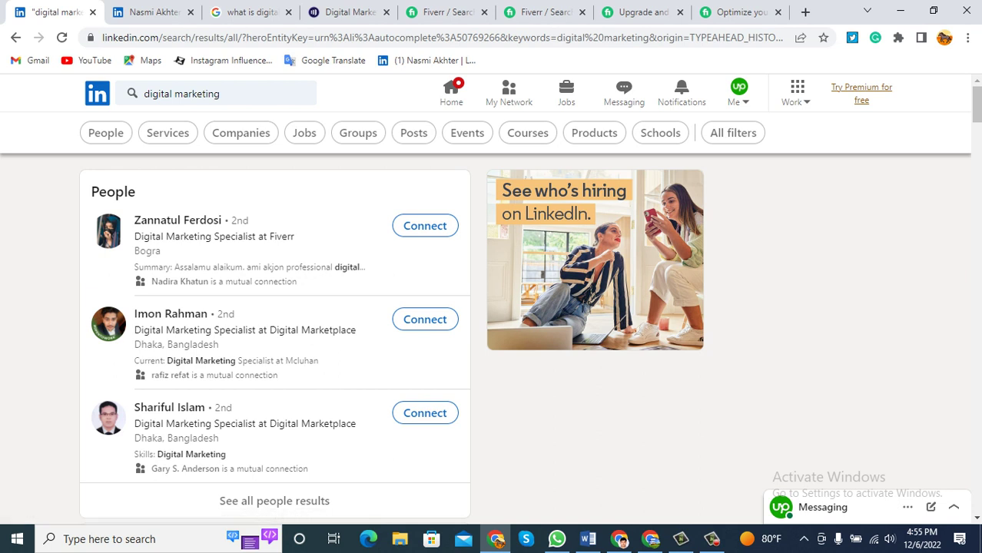
Note the top results' 2nd-degree connection labels and filter the results to People.
left_click_drag(251, 221, 231, 221)
left_click_drag(238, 314, 218, 314)
scroll(274, 500, "down", 3)
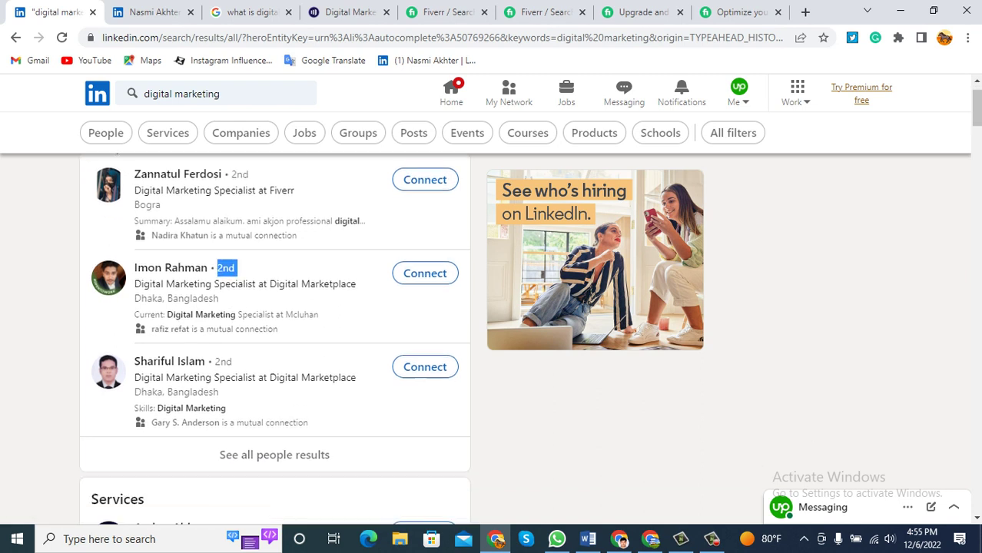
scroll(275, 499, "up", 3)
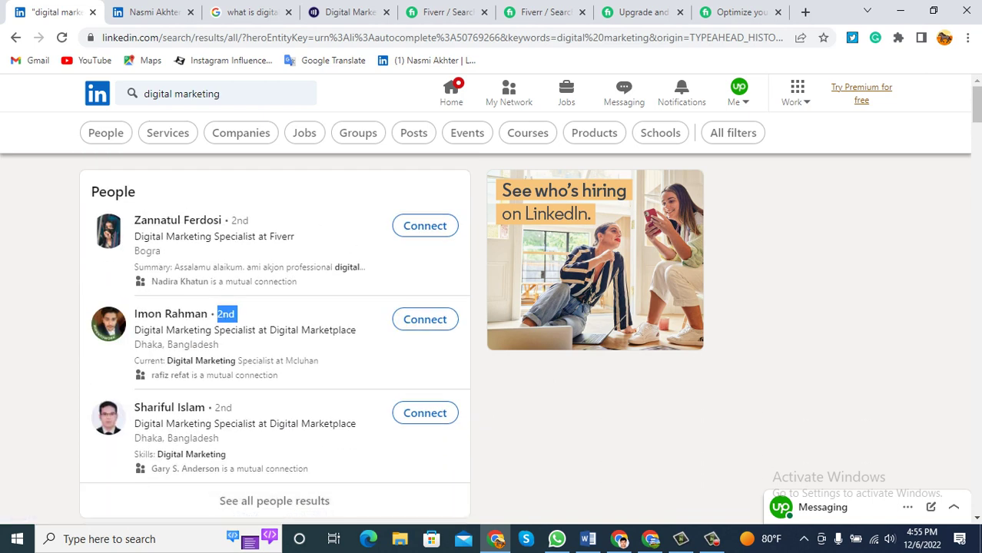
left_click(106, 132)
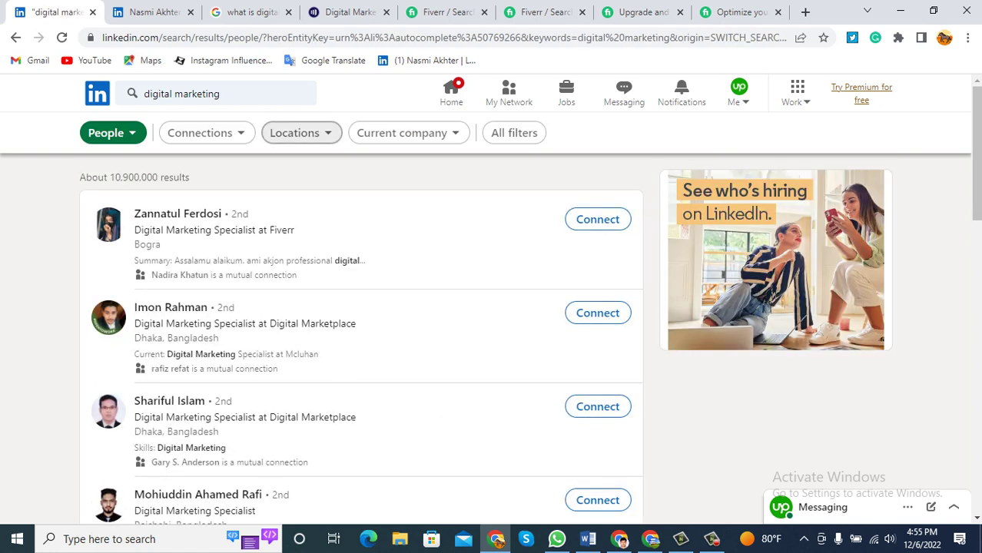
Filter the people results to United States and open the first result's profile in a new tab.
left_click(295, 132)
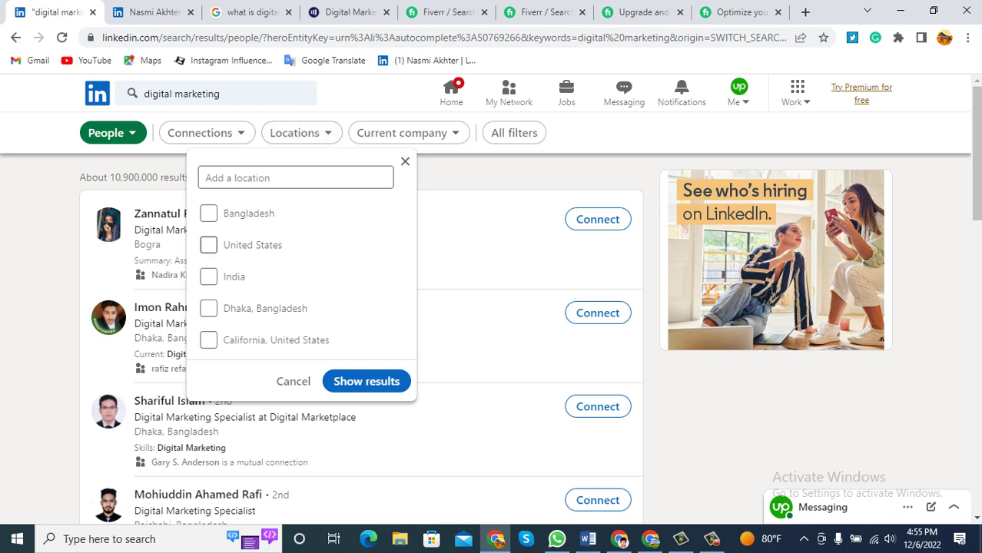
left_click(208, 244)
left_click(366, 381)
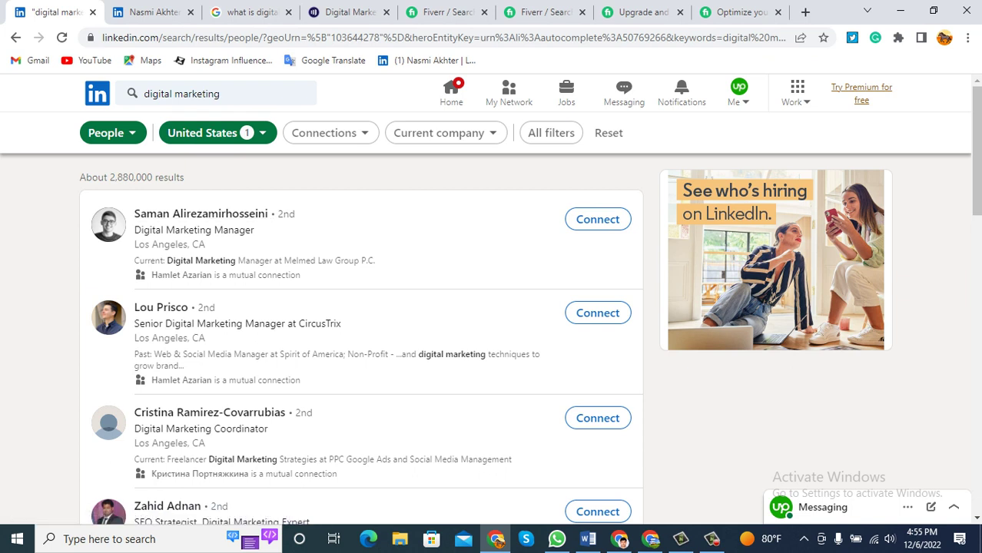
right_click(225, 214)
left_click(261, 222)
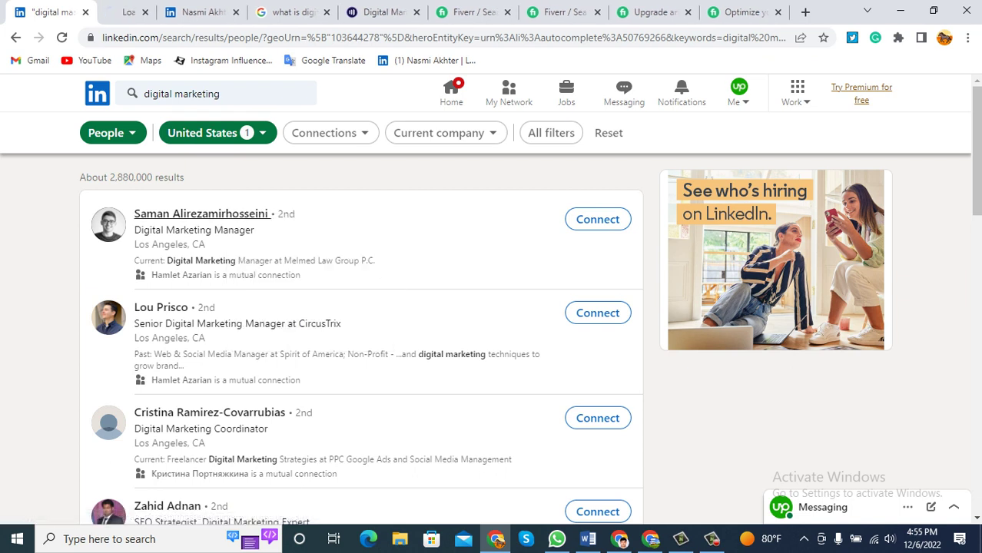
Scroll through the first marketer's profile in its new tab, then close that tab.
key("ctrl+Tab")
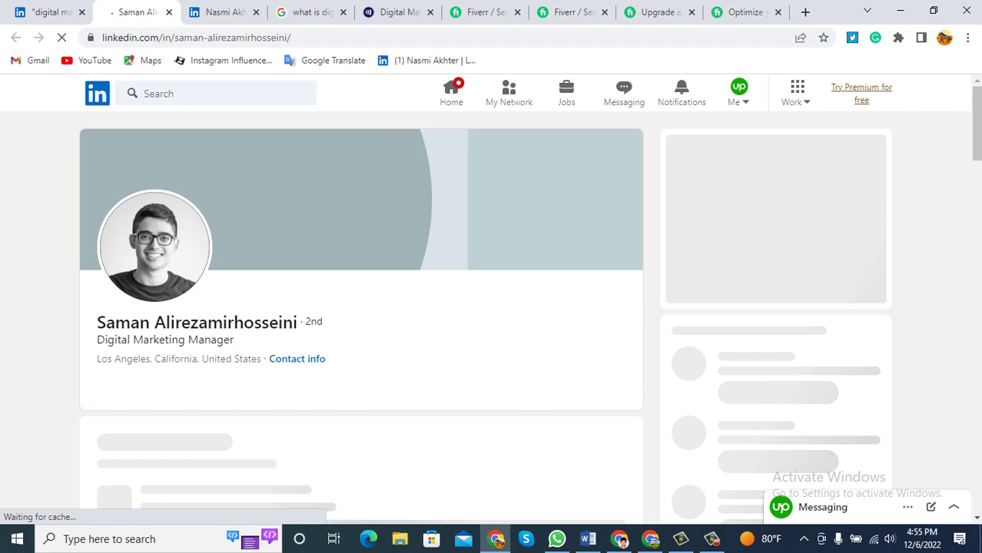
scroll(361, 307, "down", 4)
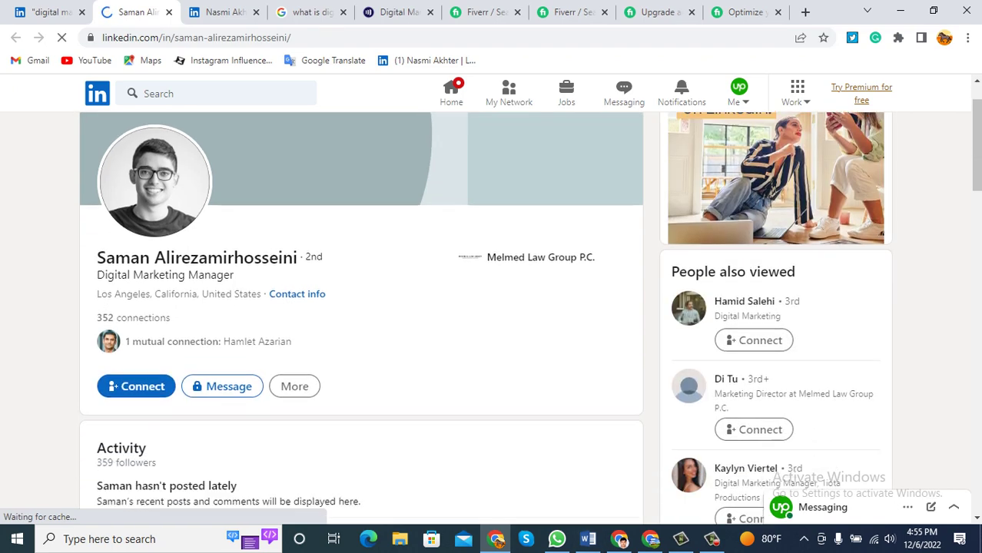
scroll(361, 309, "down", 8)
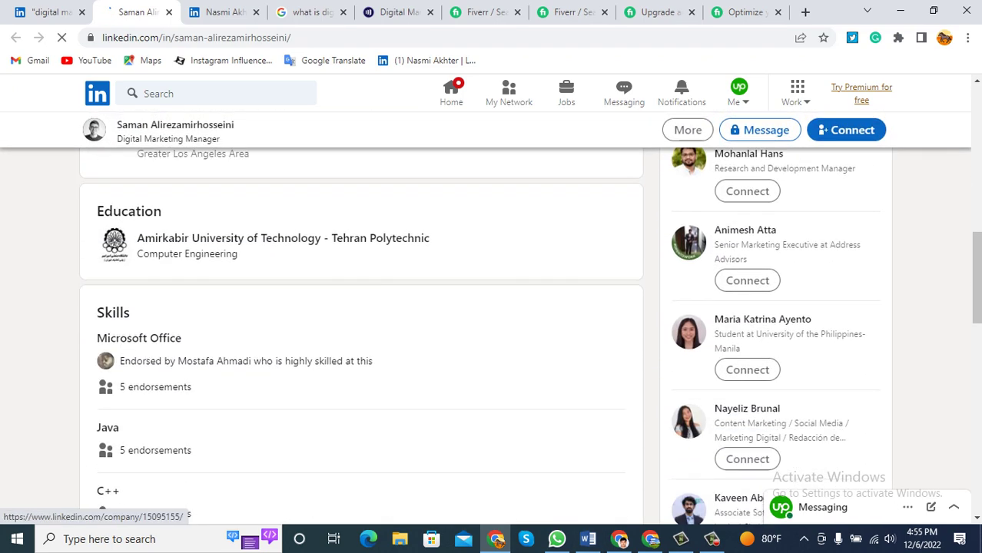
scroll(360, 309, "down", 2)
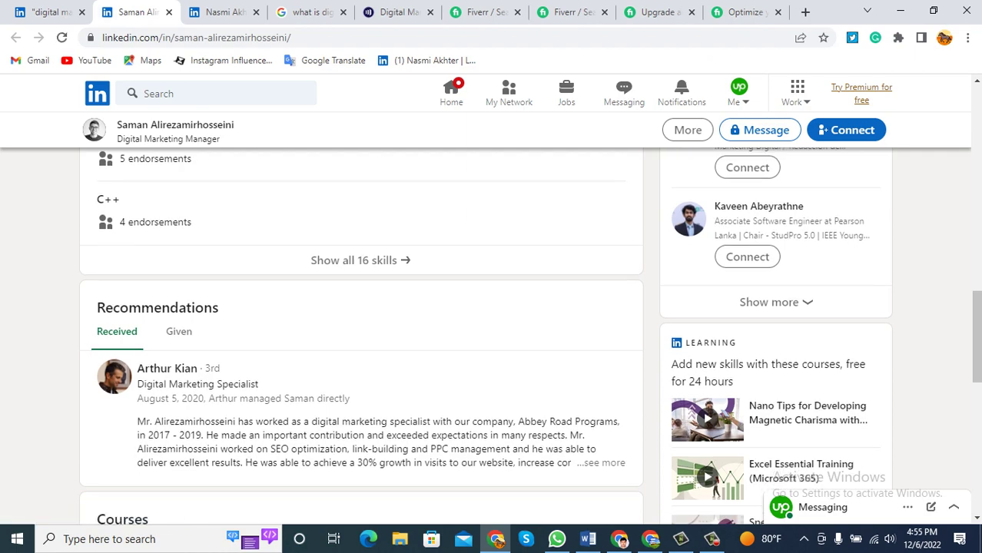
scroll(360, 309, "down", 1)
scroll(360, 309, "down", 6)
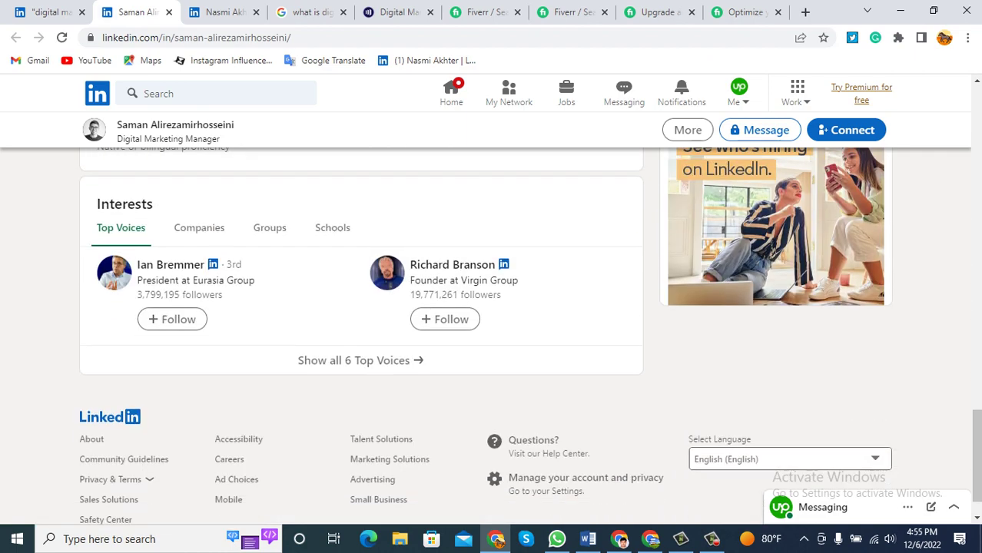
scroll(360, 309, "up", 12)
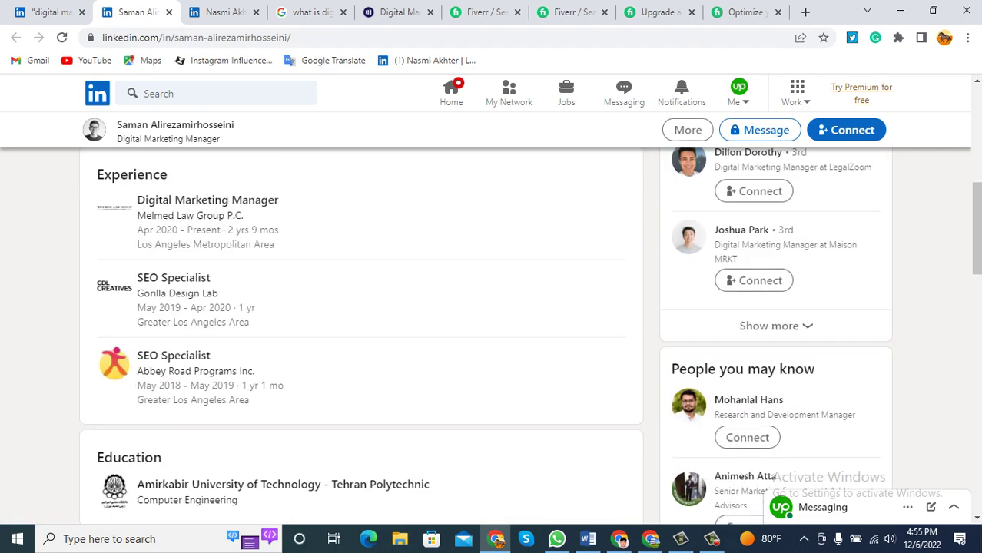
scroll(360, 454, "up", 4)
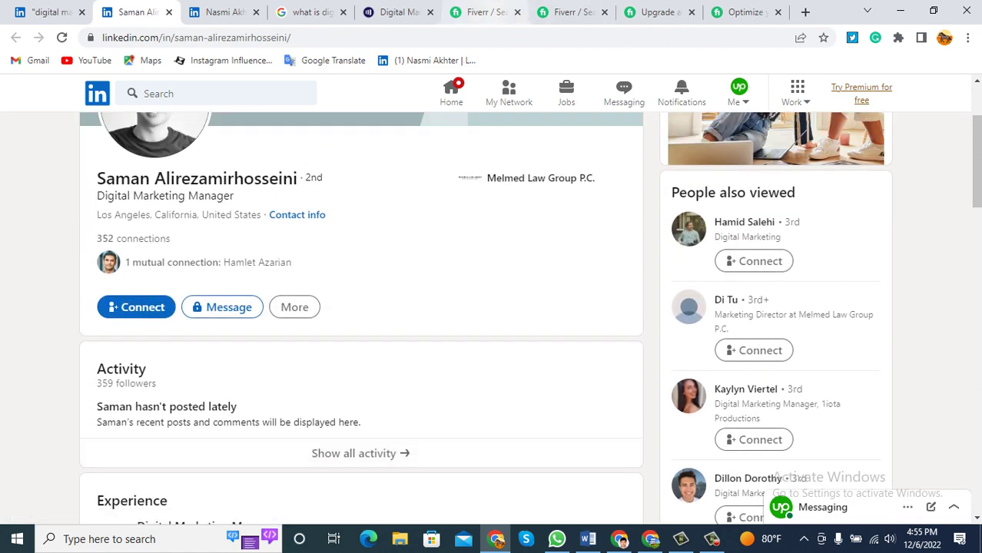
left_click(169, 11)
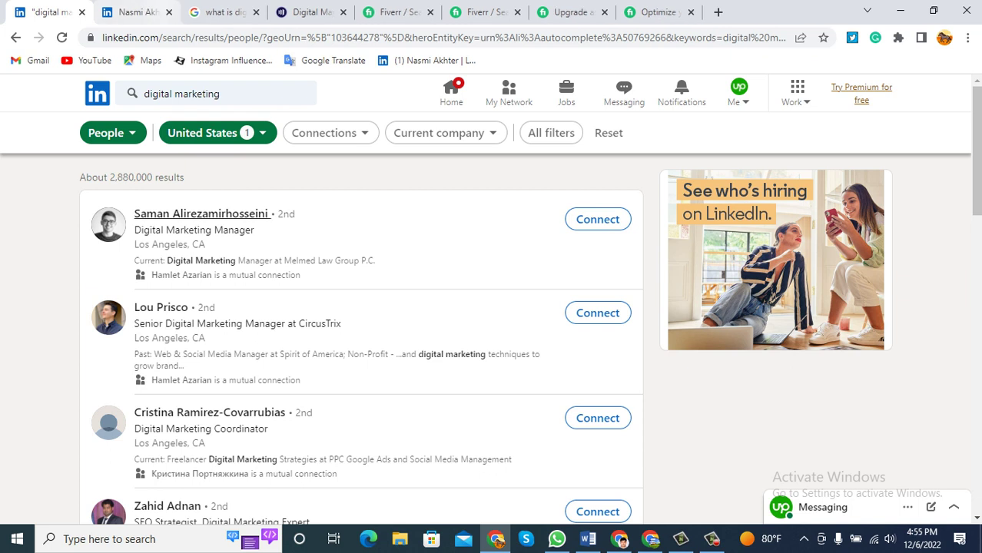
right_click(181, 308)
key("Escape")
left_click(162, 308, "ctrl+shift")
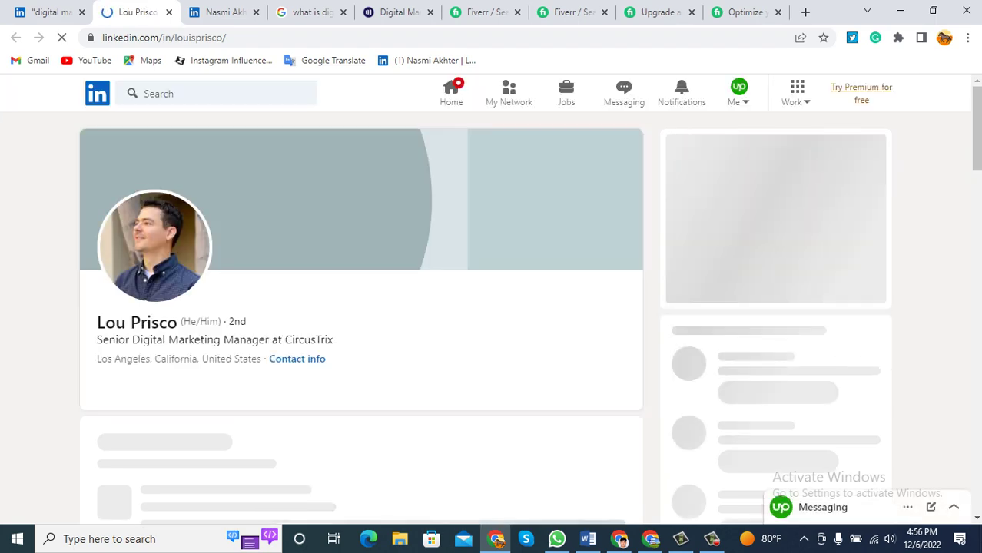
scroll(361, 307, "down", 3)
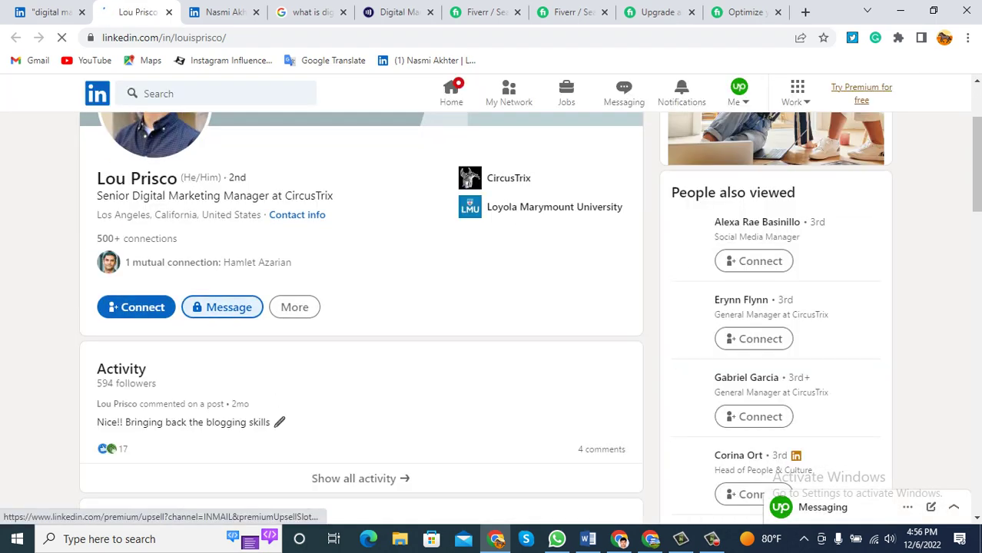
scroll(362, 307, "down", 1)
scroll(361, 308, "down", 6)
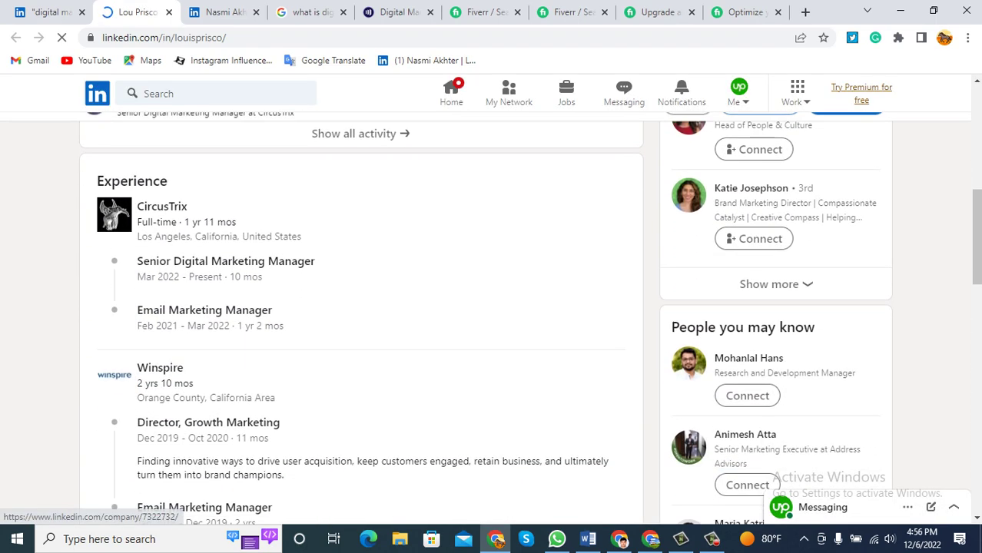
scroll(361, 307, "down", 5)
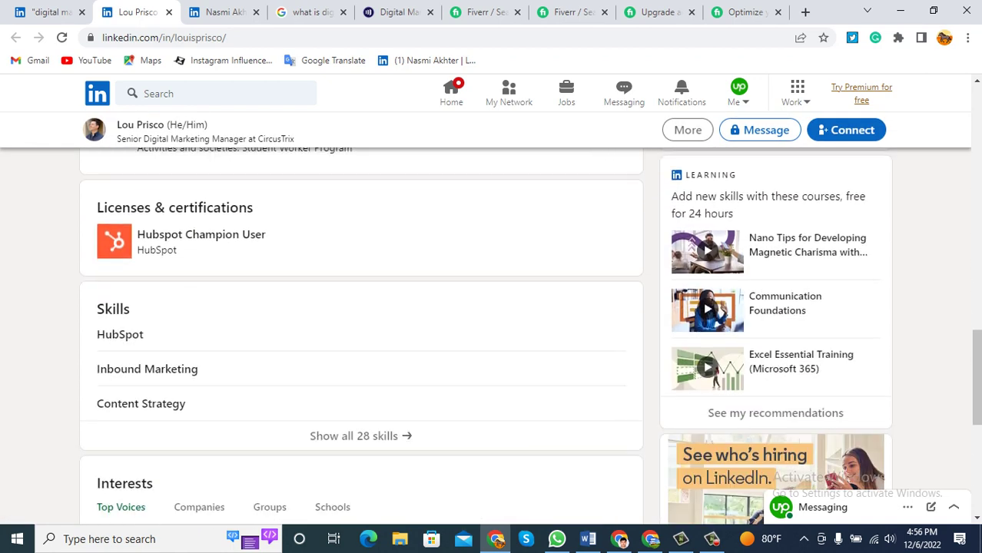
scroll(361, 307, "down", 3)
scroll(361, 307, "up", 4)
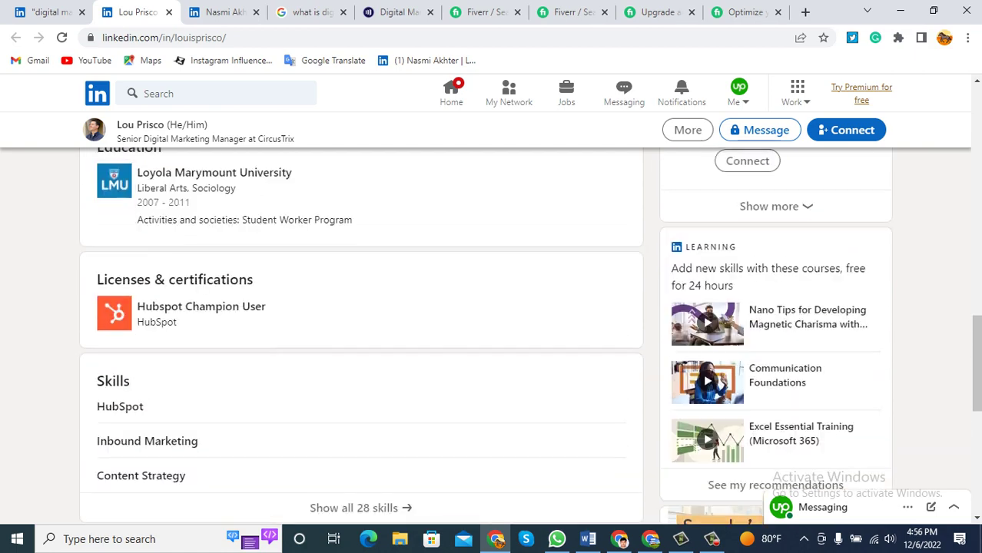
scroll(361, 307, "down", 3)
scroll(361, 308, "down", 3)
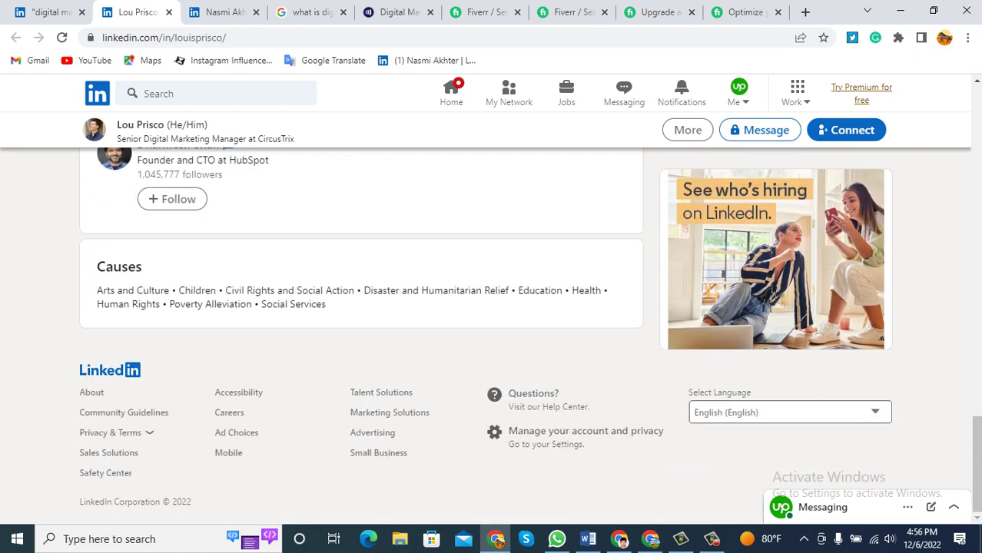
scroll(362, 307, "up", 20)
scroll(361, 308, "up", 2)
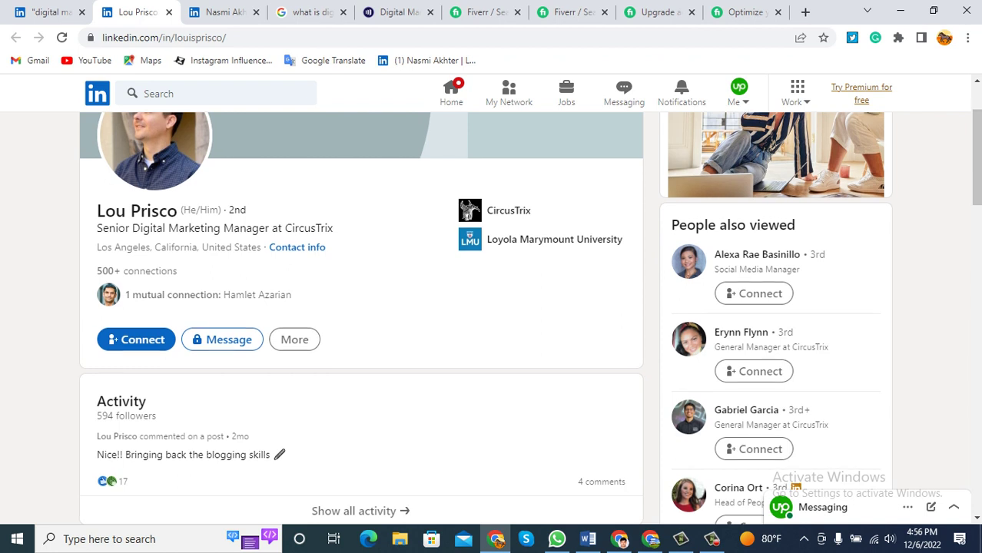
scroll(361, 307, "up", 2)
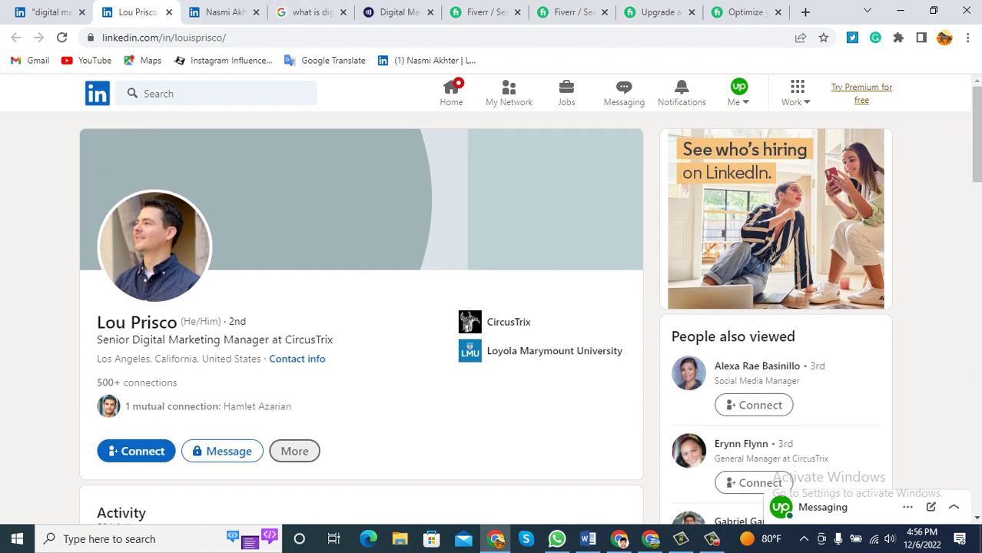
left_click(294, 451)
scroll(294, 430, "down", 1)
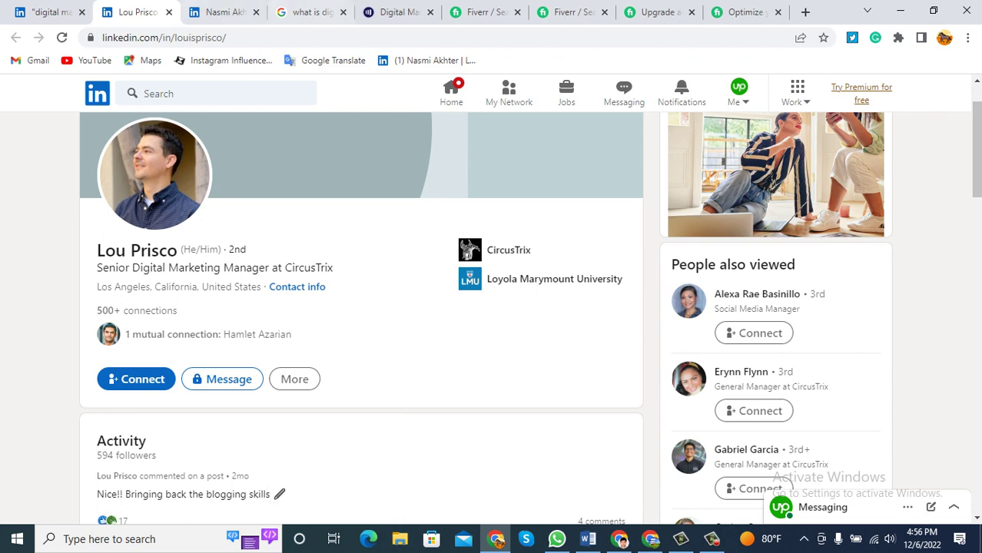
left_click(169, 12)
scroll(210, 269, "down", 2)
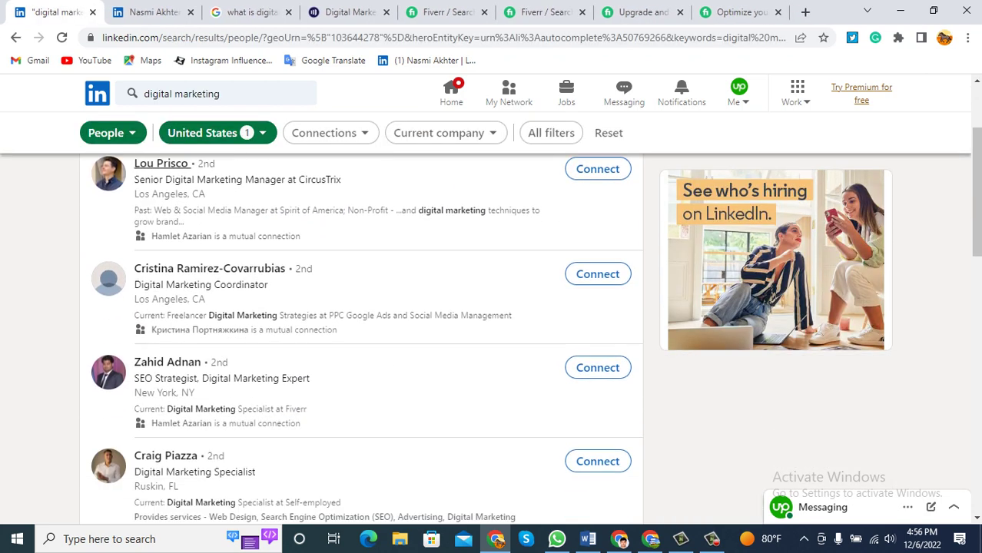
Open the next two marketers' profiles in new tabs.
right_click(223, 269)
left_click(265, 278)
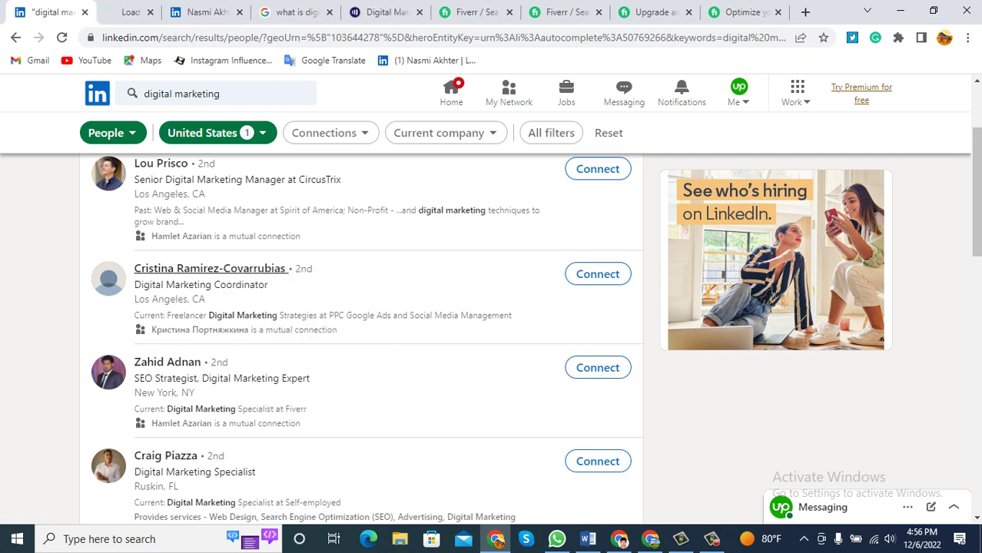
right_click(188, 364)
left_click(223, 375)
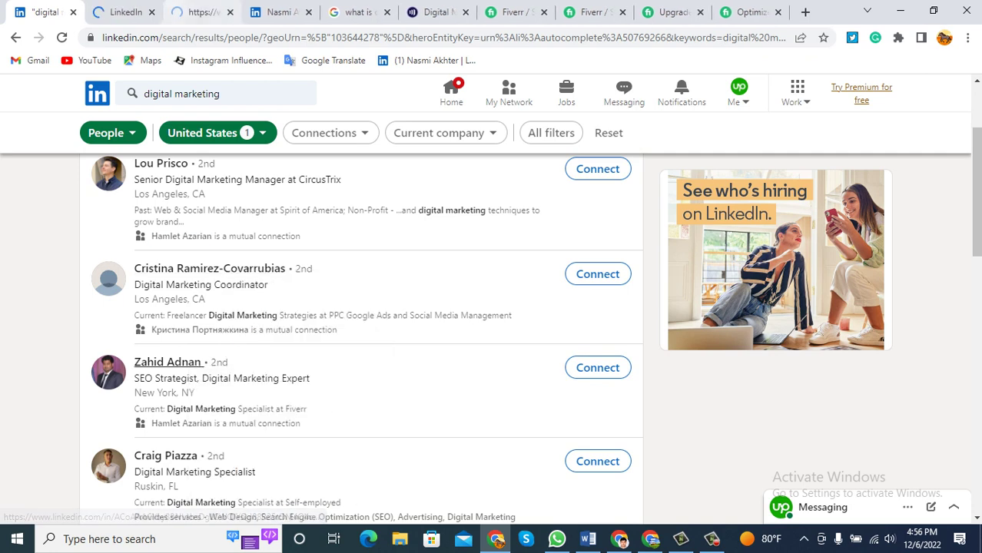
On the first new profile, expand the full About summary and select the whole paragraph.
left_click(123, 12)
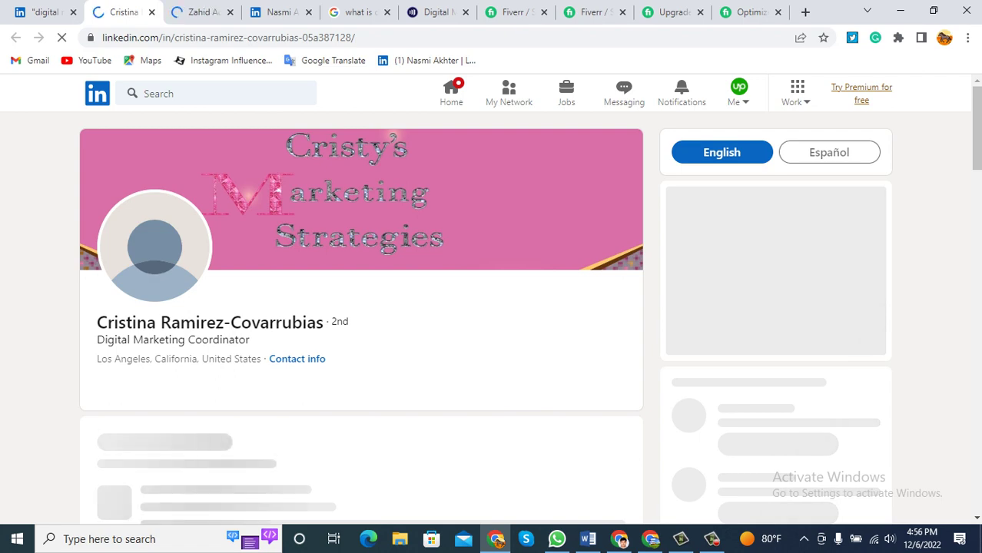
scroll(492, 308, "down", 3)
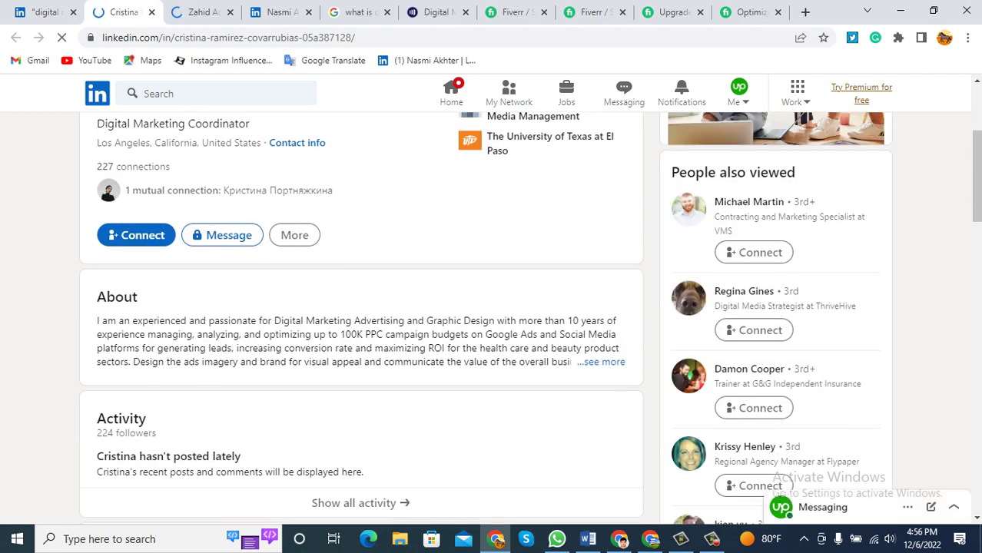
left_click(604, 362)
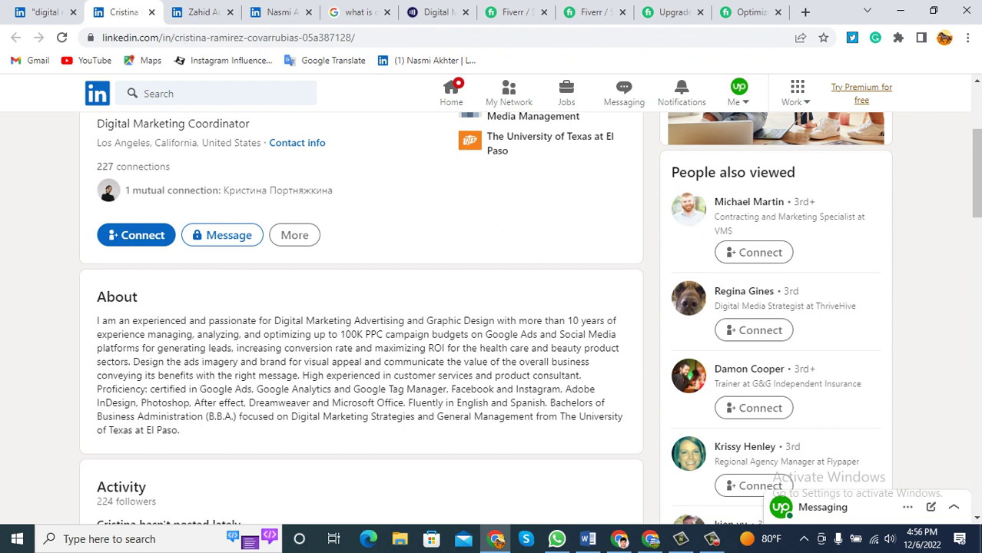
left_click_drag(97, 321, 179, 430)
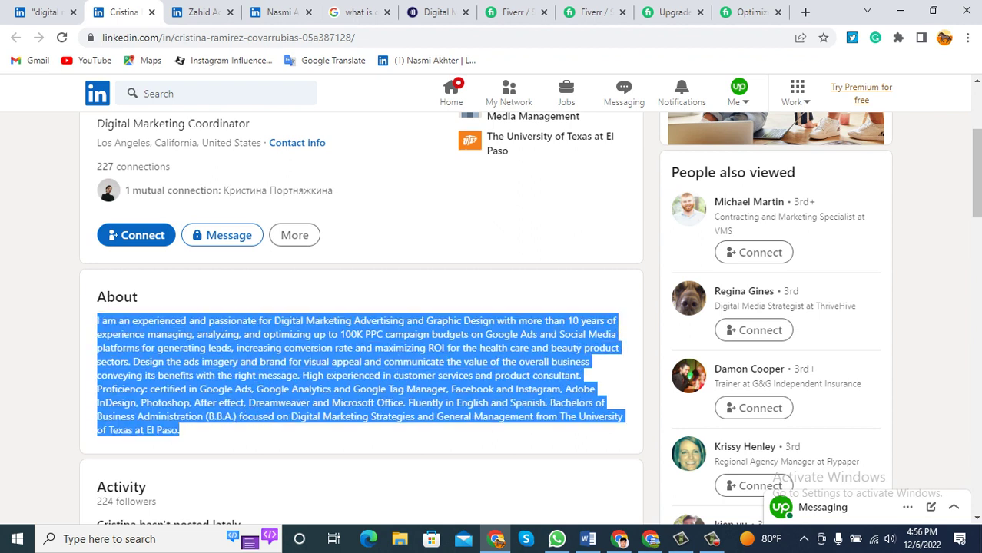
Minimize the browser and the Word document to show the desktop.
left_click(900, 11)
left_click(909, 9)
left_click(909, 8)
left_click(930, 9)
Create a new text document on the desktop and paste the copied About summary into it.
right_click(465, 152)
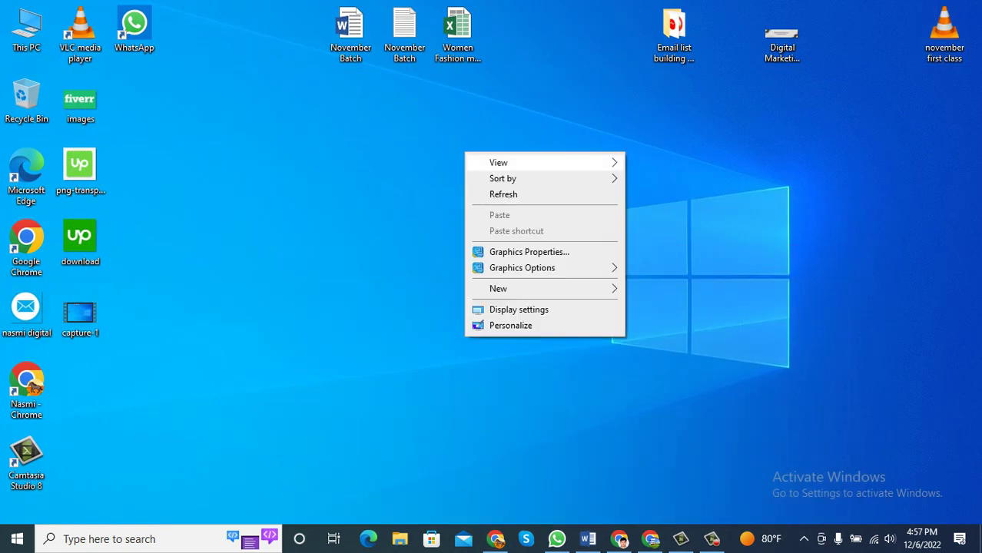
mouse_move(538, 288)
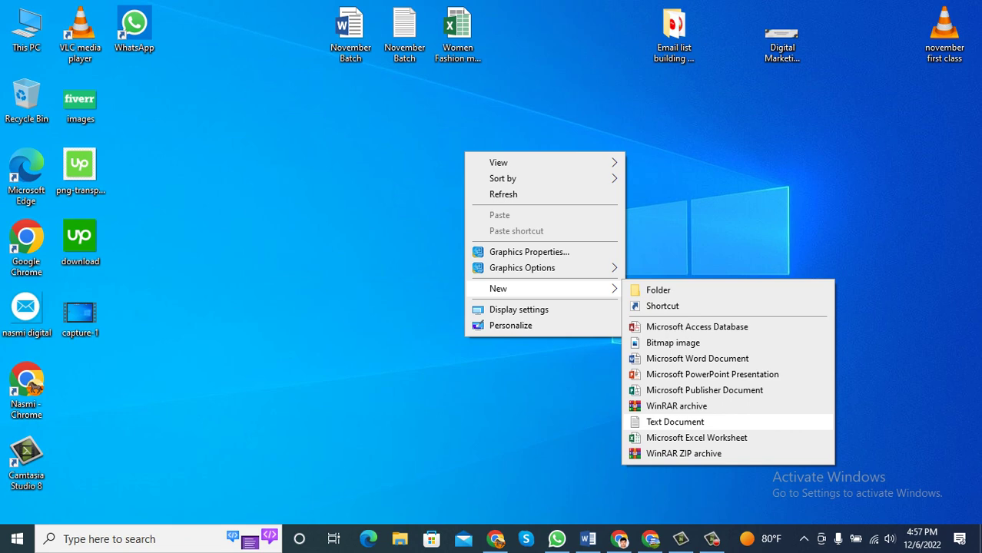
key("Return")
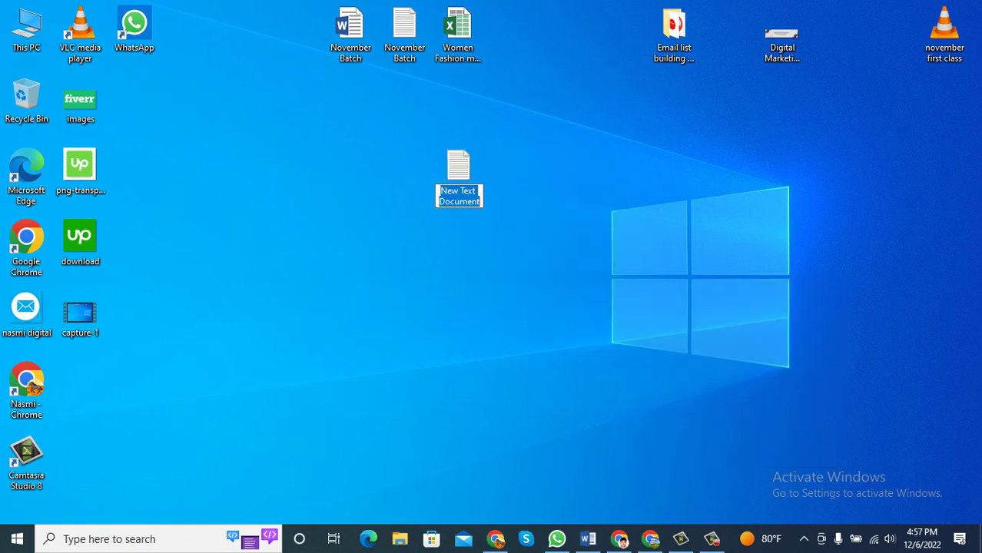
key("Return")
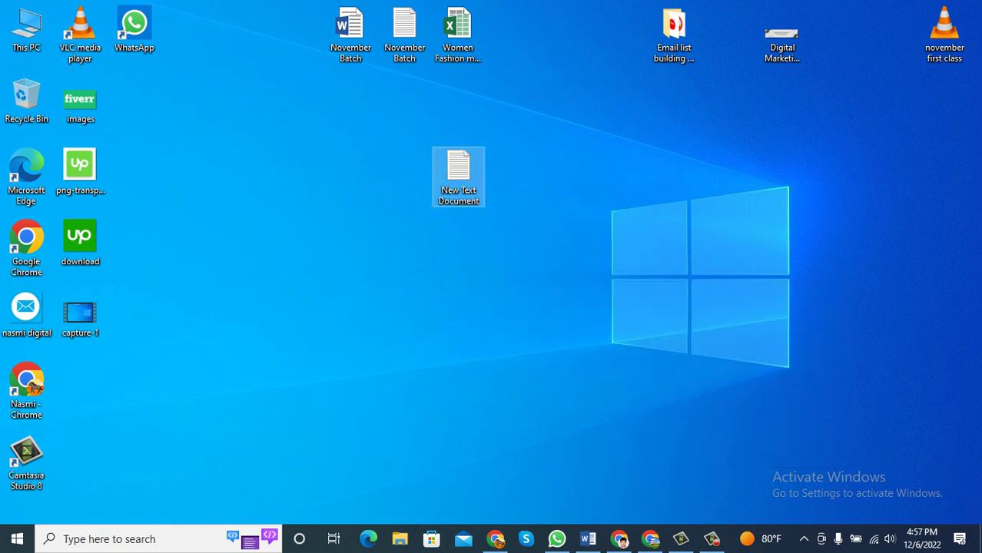
key("Return")
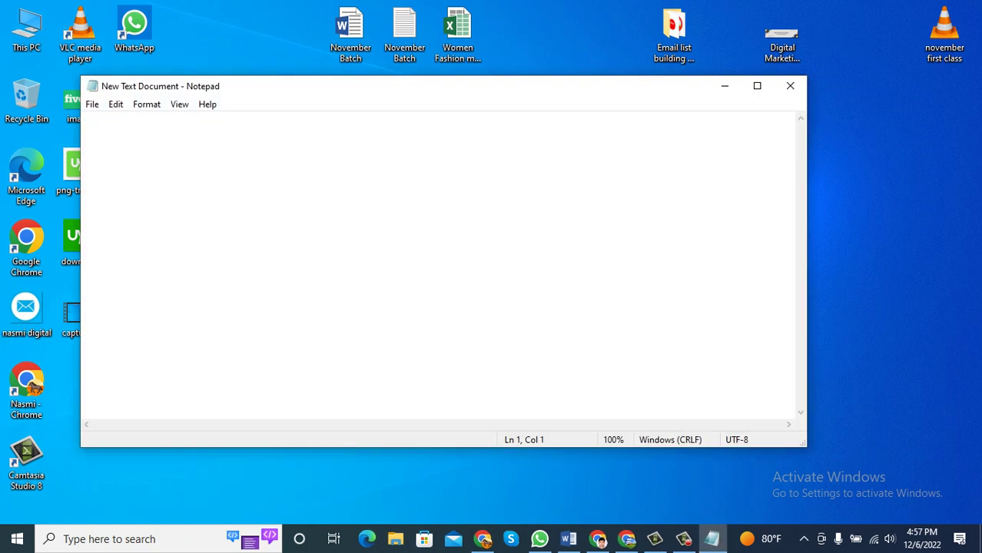
key("ctrl+v")
Scroll across the pasted text and glance at Notepad's editing commands.
scroll(438, 126, "left", 3)
scroll(438, 125, "left", 10)
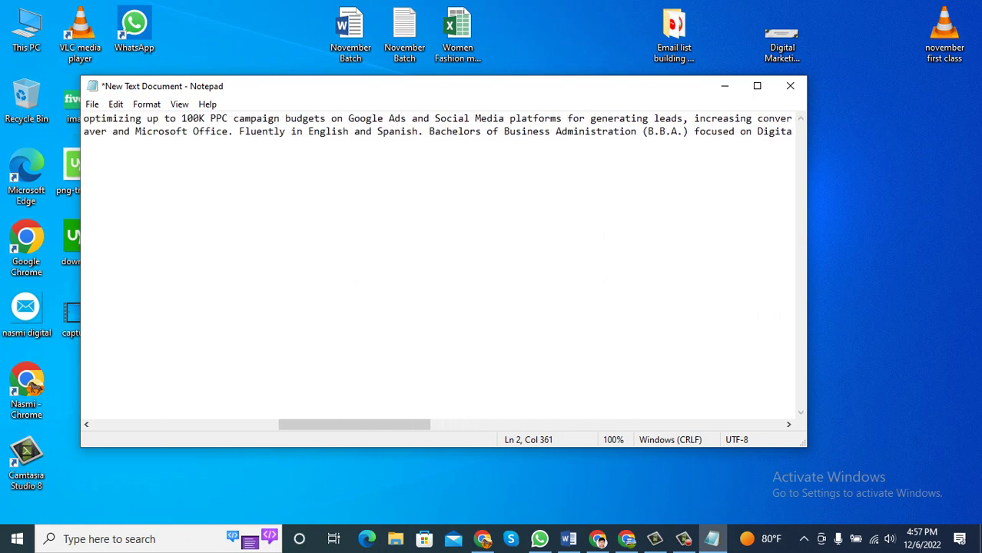
left_click(115, 104)
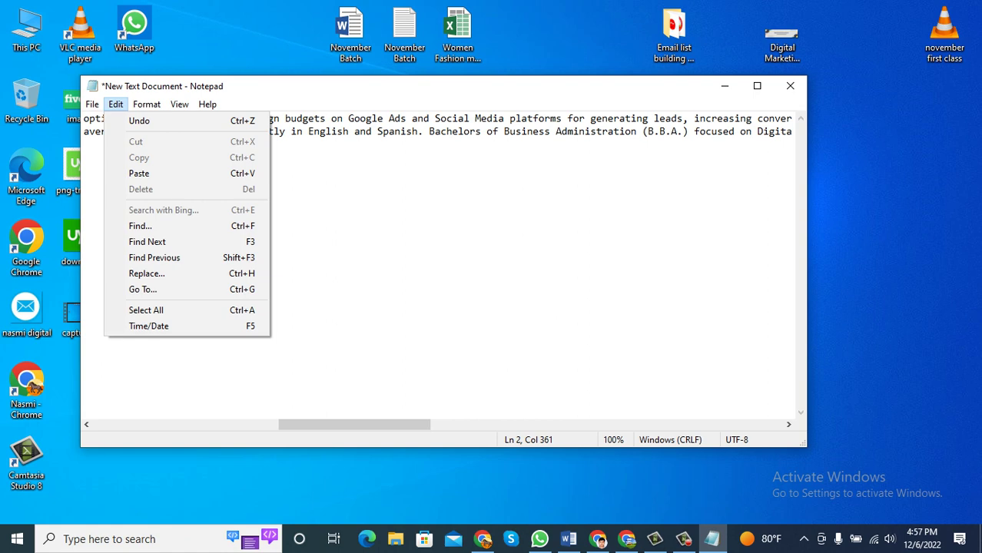
key("Escape")
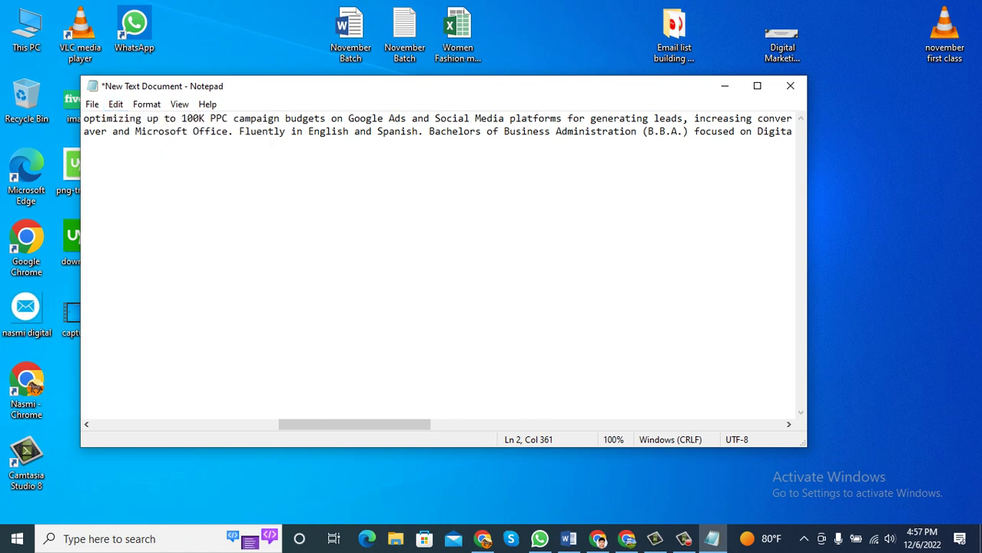
scroll(438, 125, "left", 3)
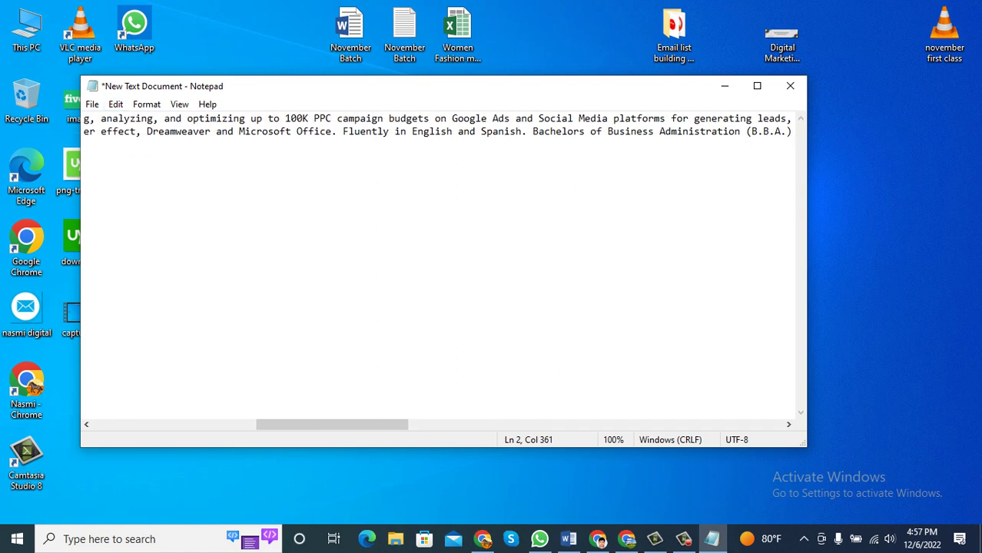
Move through the pasted degree details, start a new line below the summary, and return to the browser.
left_click(631, 131)
double_click(631, 132)
left_click(555, 132)
left_click(131, 132)
left_click(753, 131)
key("Right")
key("Right")
key("Right")
key("Right")
key("Right")
key("Right")
key("Right")
key("Right")
key("Right")
key("Right")
key("Right")
key("Right")
key("Right")
key("Right")
key("Right")
key("Right")
key("Right")
key("Right")
key("Right")
key("Right")
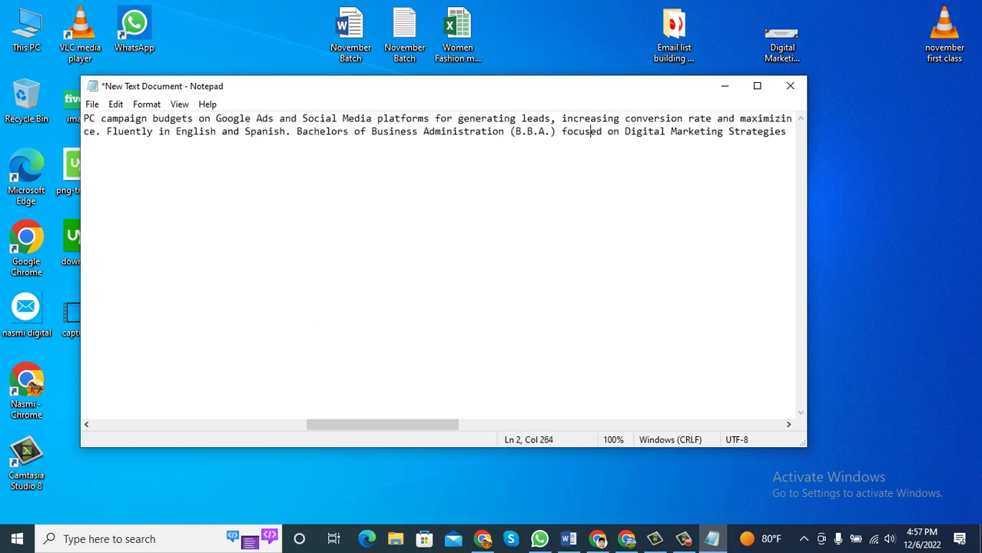
key("Right")
key("Right")
key("Right")
key("Right")
key("Right")
key("Right")
key("Right")
key("Right")
key("Right")
key("Right")
key("Right")
key("Right")
key("Right")
key("Right")
key("Right")
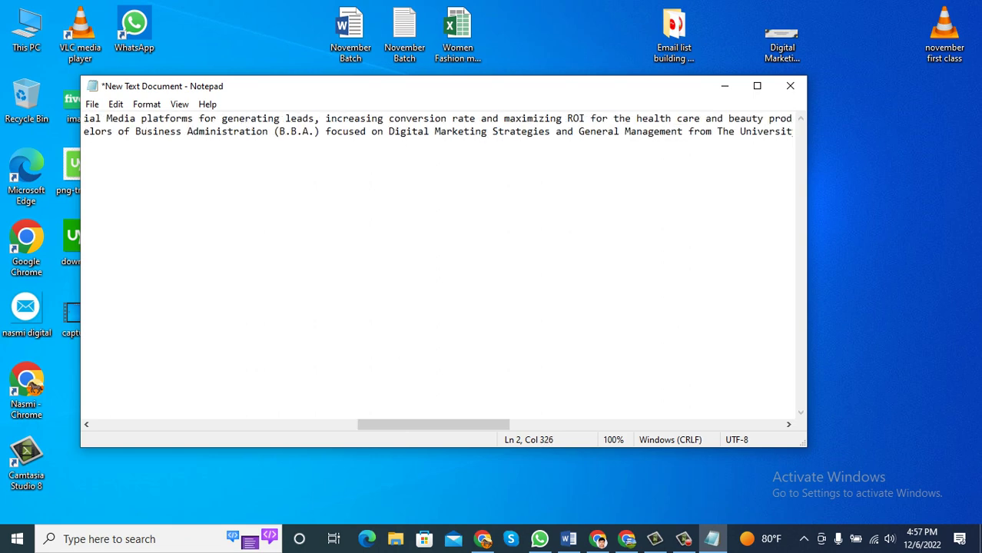
key("Right")
key("Right")
key("Right")
key("Right")
key("Right")
key("Right")
key("Right")
key("Right")
key("Right")
key("Right")
key("Right")
key("Right")
key("Right")
key("Right")
key("Right")
key("Right")
key("Right")
key("Right")
key("Right")
key("Right")
key("Right")
key("Right")
key("Right")
key("Right")
key("Right")
key("Right")
key("Right")
key("Right")
key("Right")
key("Right")
key("Right")
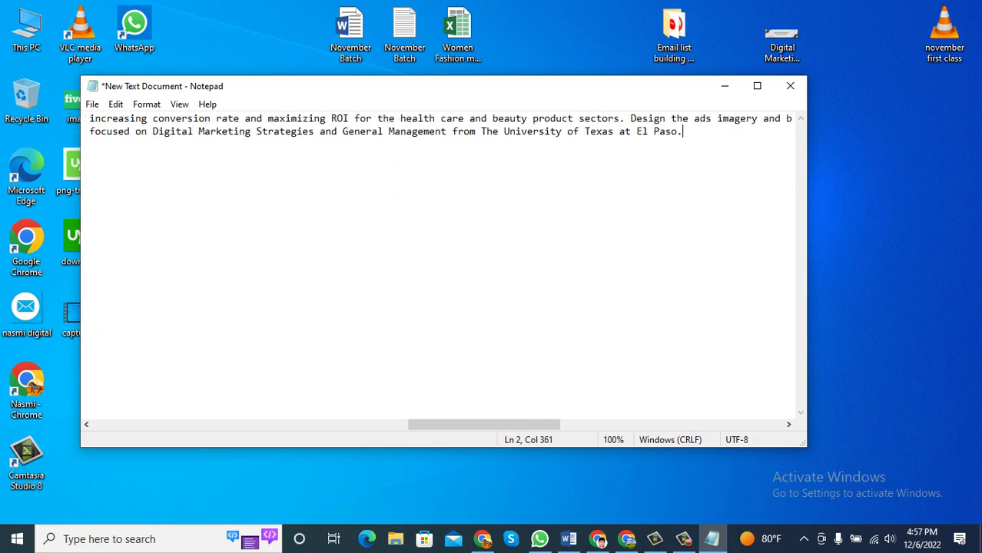
key("Return")
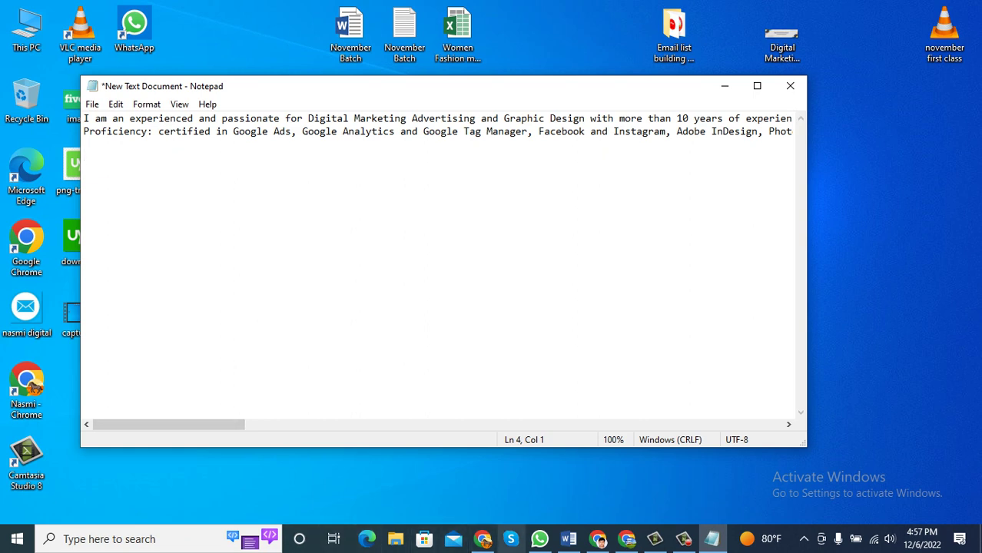
mouse_move(483, 539)
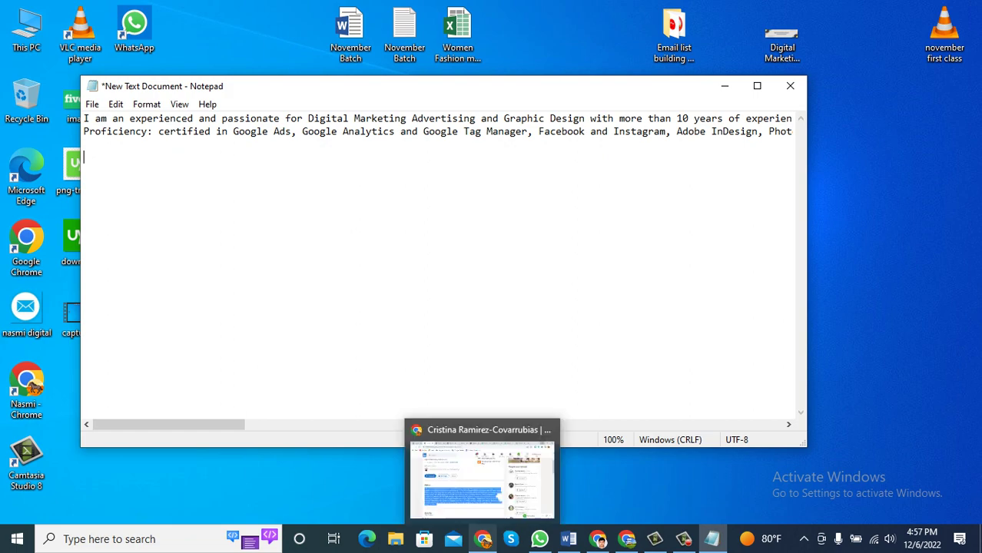
left_click(482, 473)
Scroll through the SEO strategist's profile, select its About text, and close that tab.
key("ctrl+Tab")
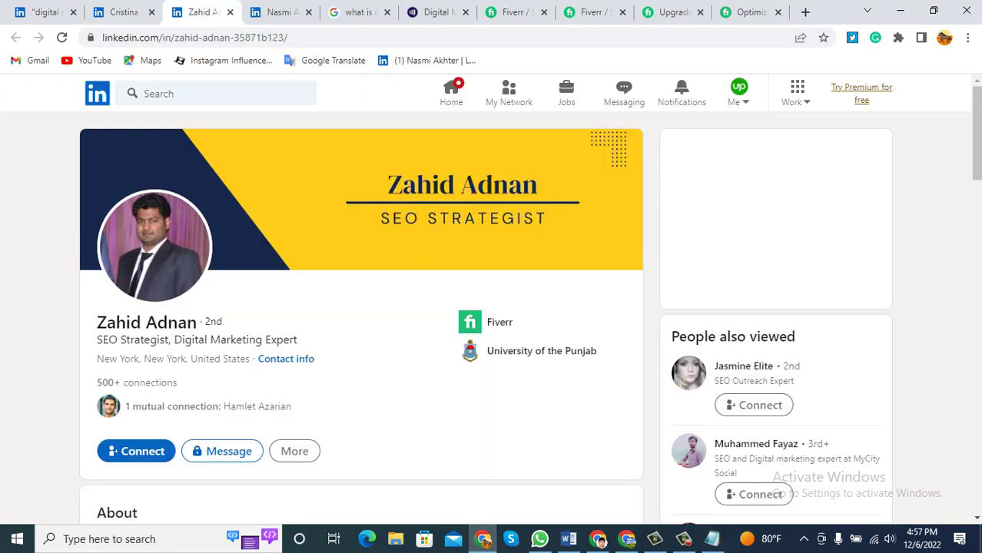
scroll(361, 307, "down", 2)
scroll(361, 307, "down", 3)
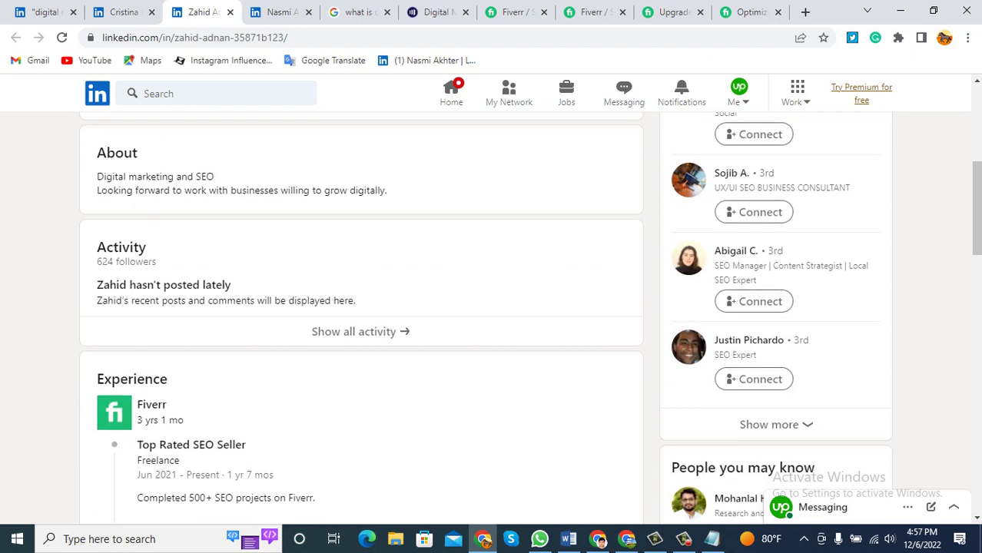
scroll(361, 308, "down", 6)
scroll(115, 507, "down", 6)
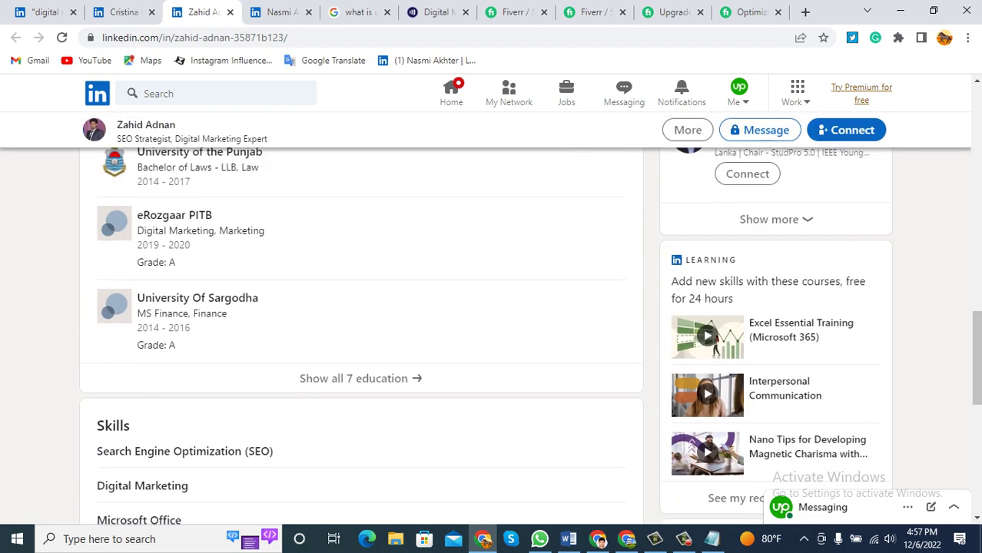
scroll(115, 507, "up", 5)
scroll(116, 508, "up", 7)
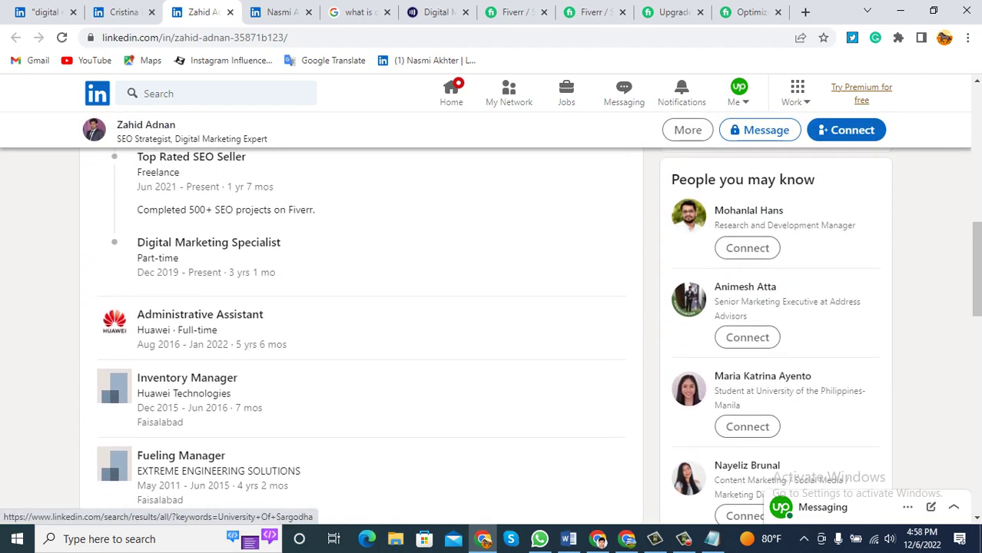
scroll(361, 319, "up", 3)
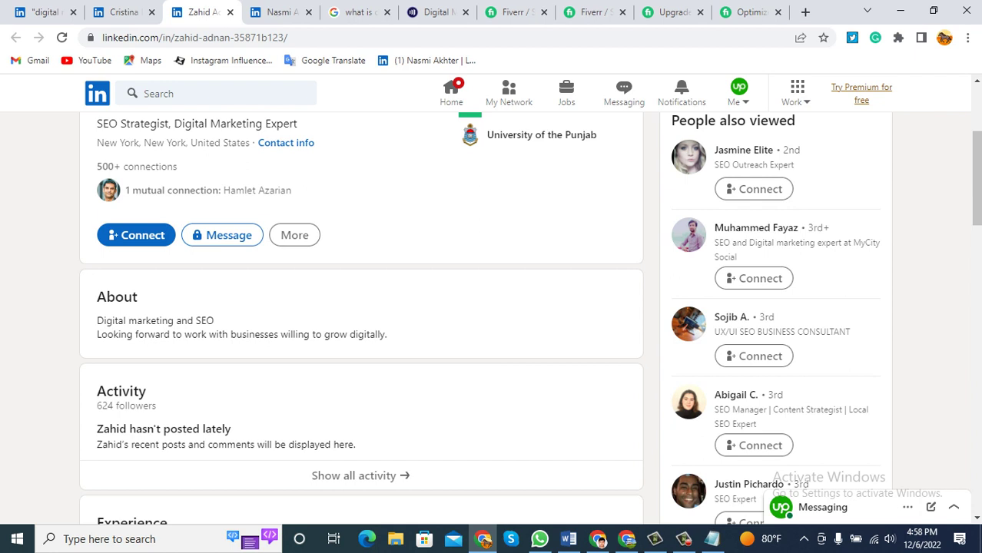
left_click_drag(387, 335, 97, 320)
left_click(123, 12)
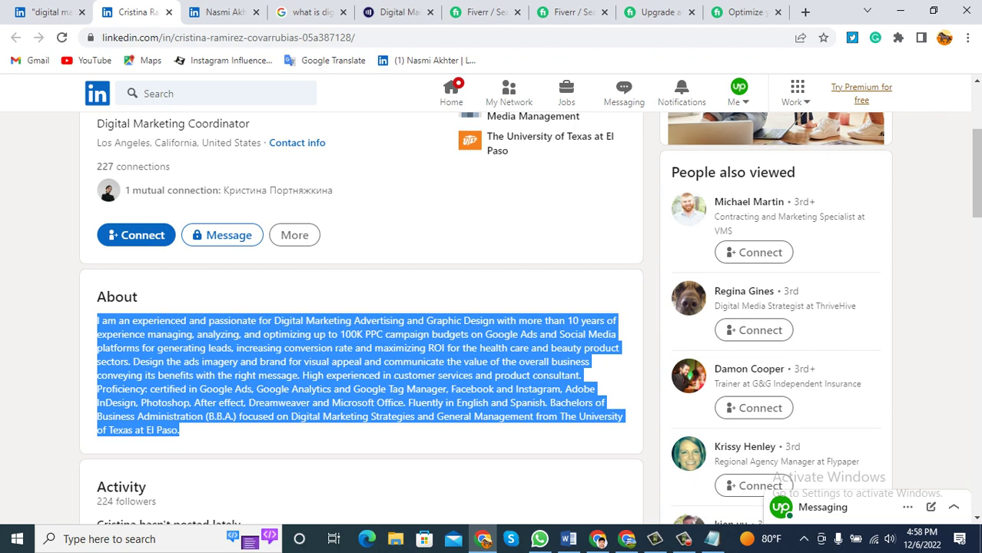
Add India to the search results' location filter alongside the United States.
left_click(46, 11)
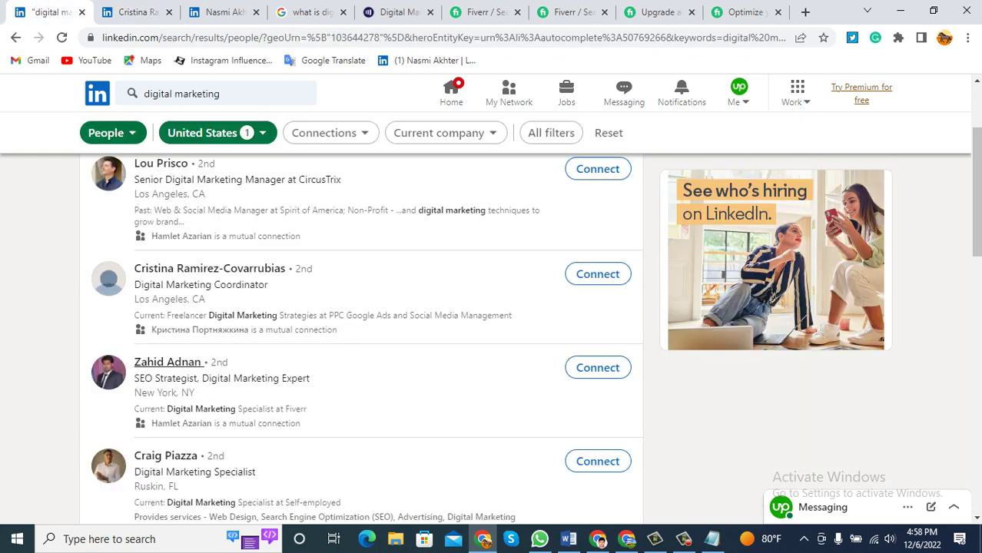
left_click(208, 132)
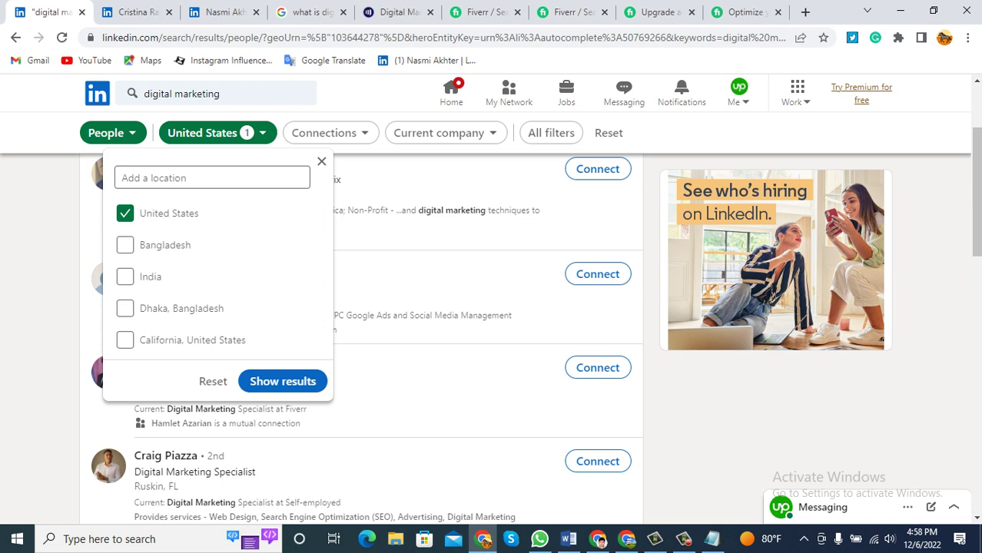
left_click(124, 277)
left_click(282, 382)
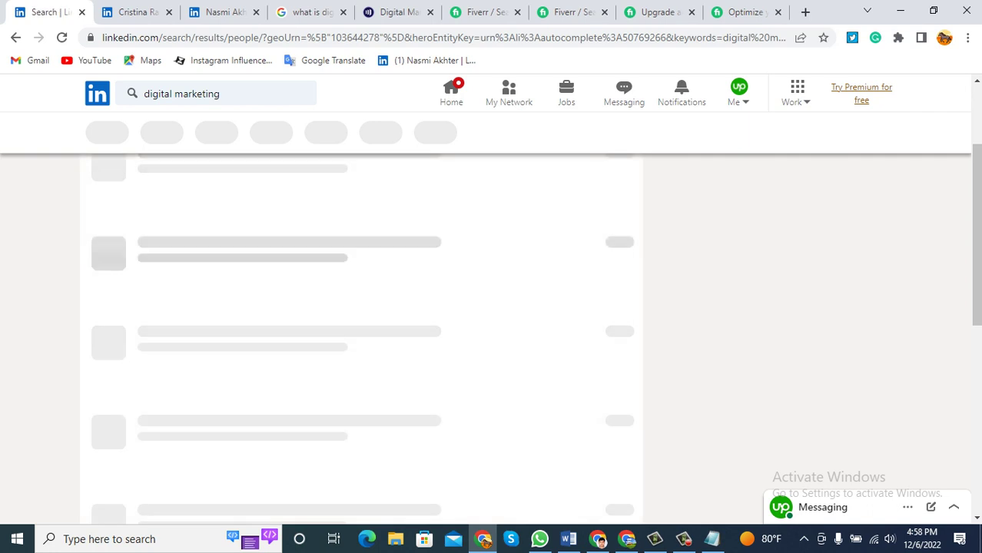
scroll(361, 330, "down", 2)
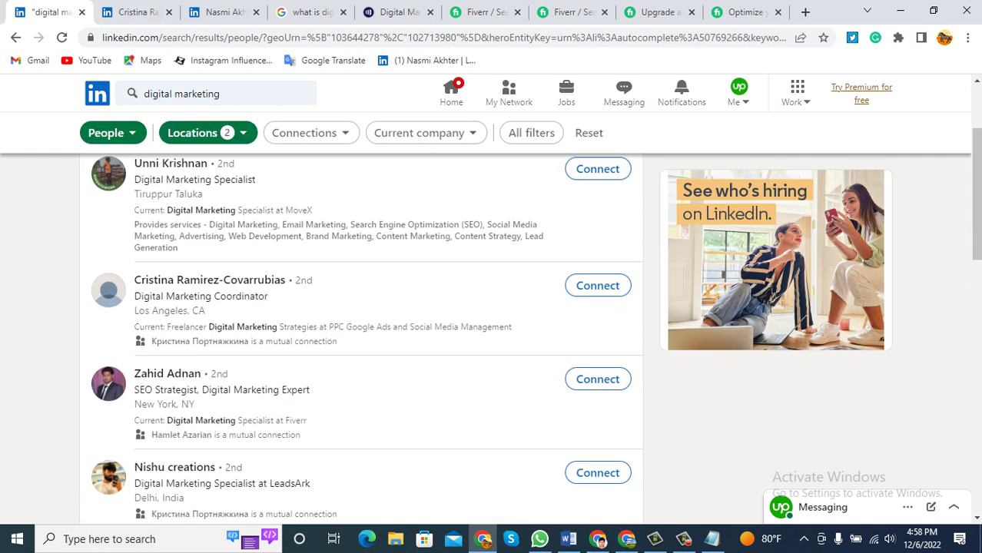
Check the Notepad notes, return to the LinkedIn search results, and open the Me menu.
left_click(712, 539)
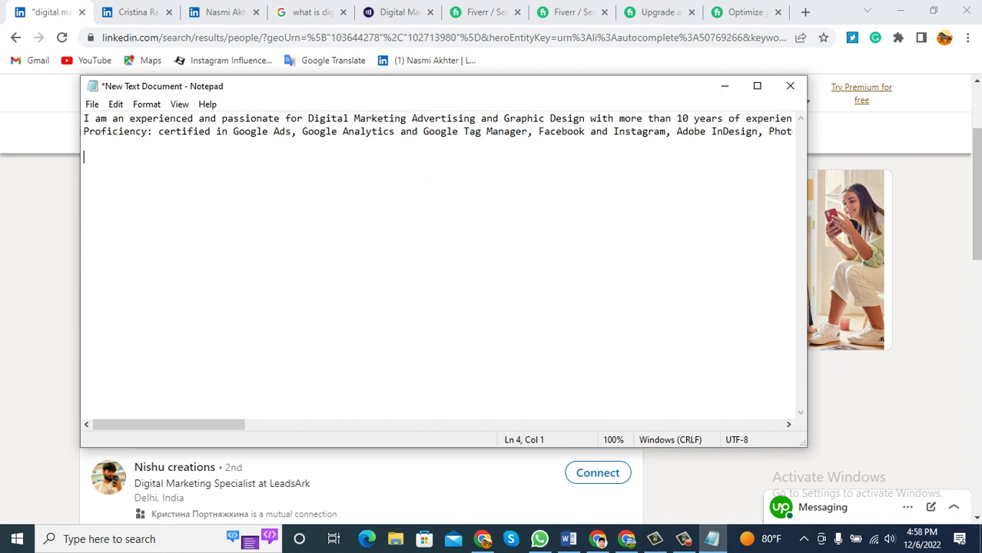
key("alt+Tab")
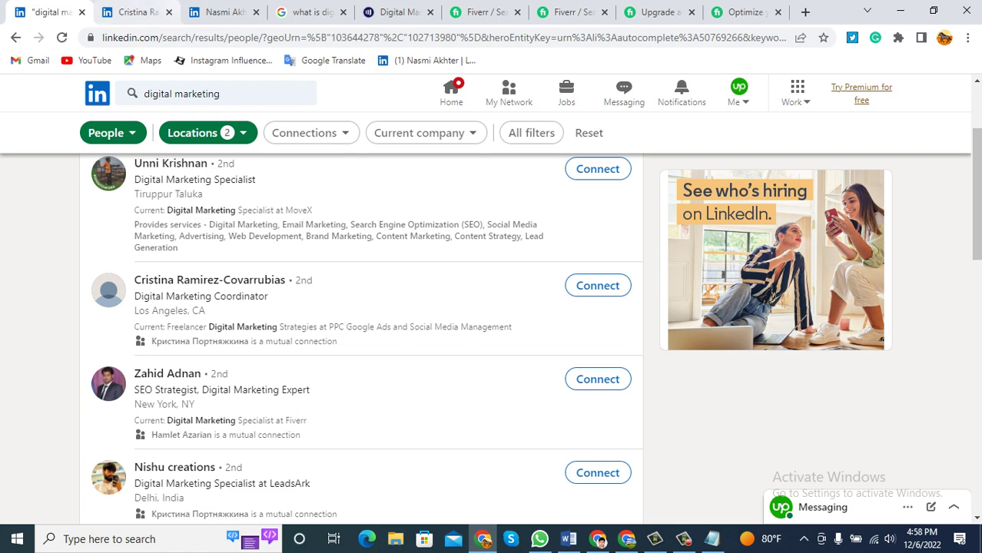
key("ctrl+Tab")
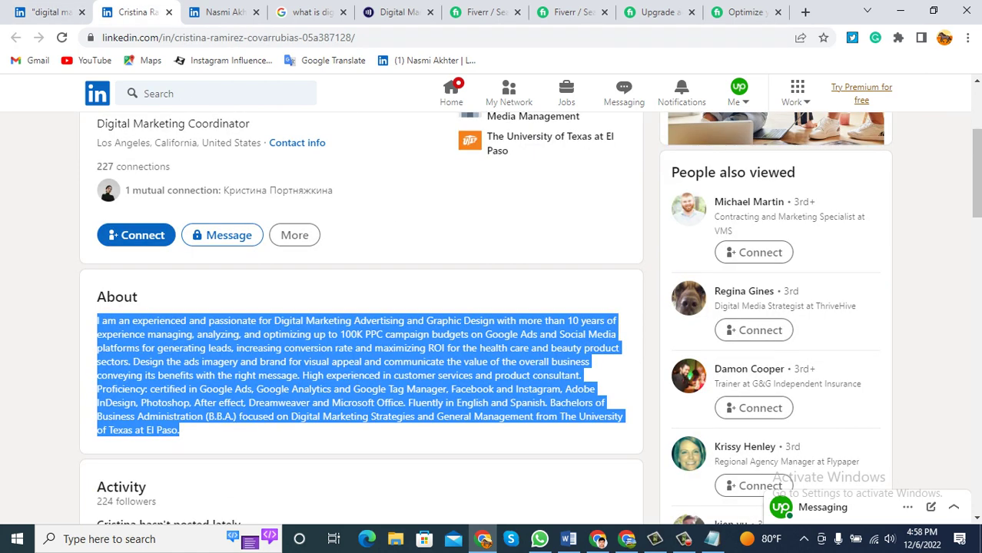
key("ctrl+shift+Tab")
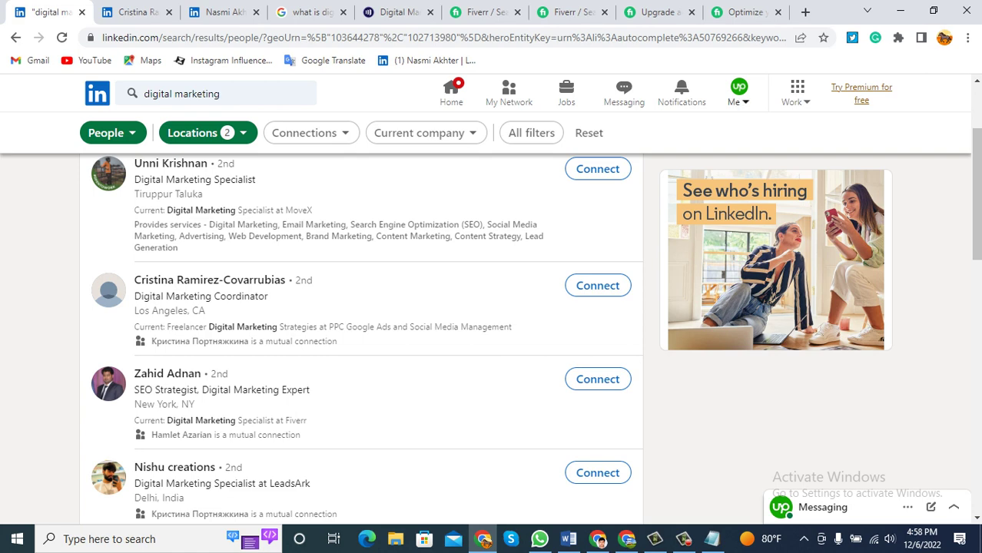
key("Return")
Open the own LinkedIn profile and expand the full About text.
key("Tab")
key("Tab")
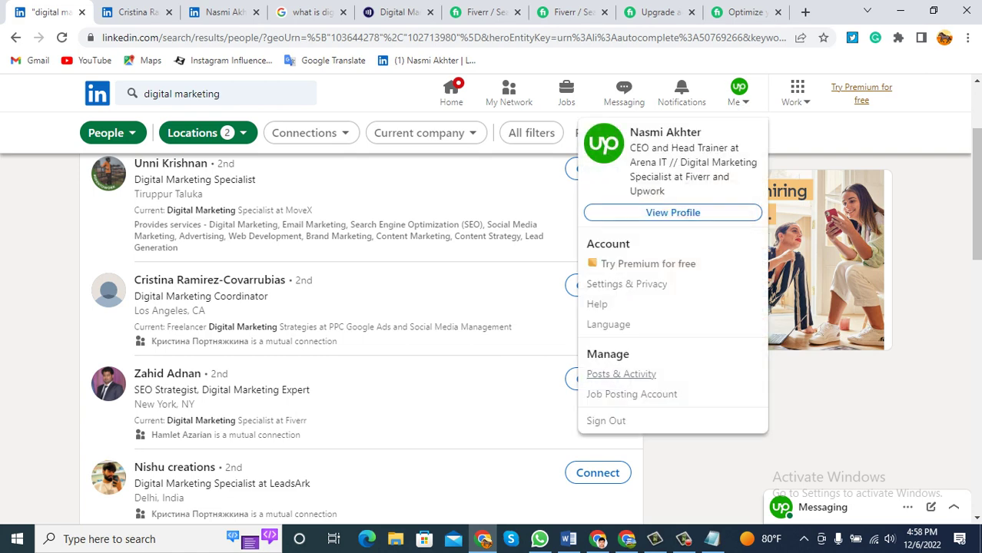
key("shift+Tab")
key("shift+Tab")
key("shift+Tab")
key("shift+Tab")
key("shift+Tab")
key("Return")
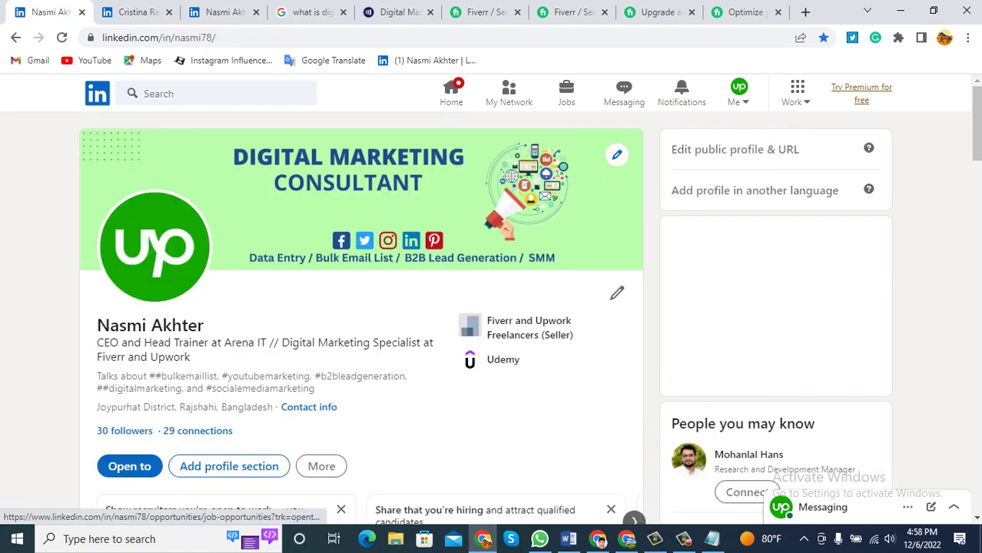
key("Down")
key("Down")
key("Down")
key("Down")
key("Down")
key("Down")
key("Down")
key("Down")
key("Down")
key("Down")
key("Down")
key("Down")
key("Down")
key("Down")
key("Down")
key("Down")
key("Down")
key("Down")
key("Down")
key("Down")
key("Down")
key("Down")
key("Down")
key("Down")
key("Down")
key("Down")
key("Down")
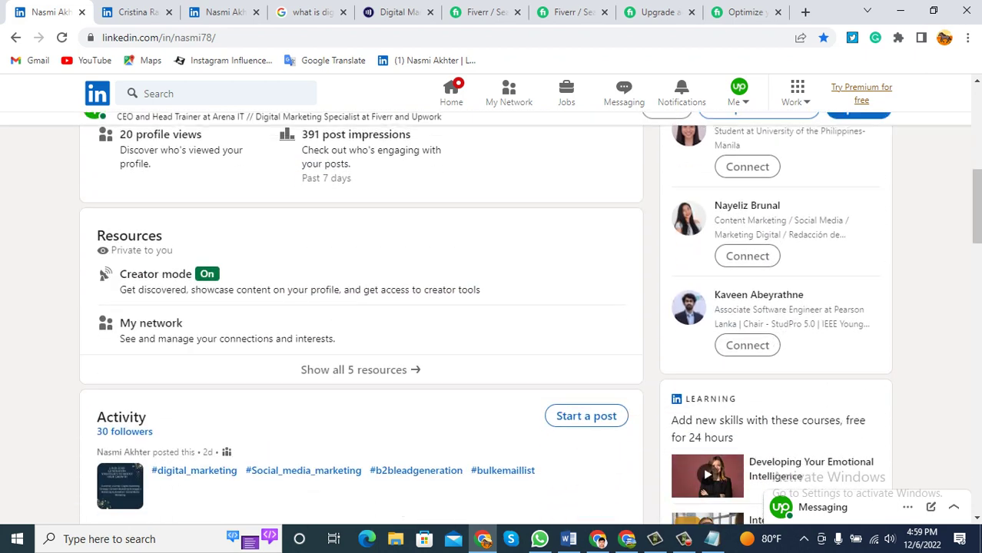
key("Down")
key("Down")
key("Down")
key("Down")
key("Down")
key("Down")
key("Down")
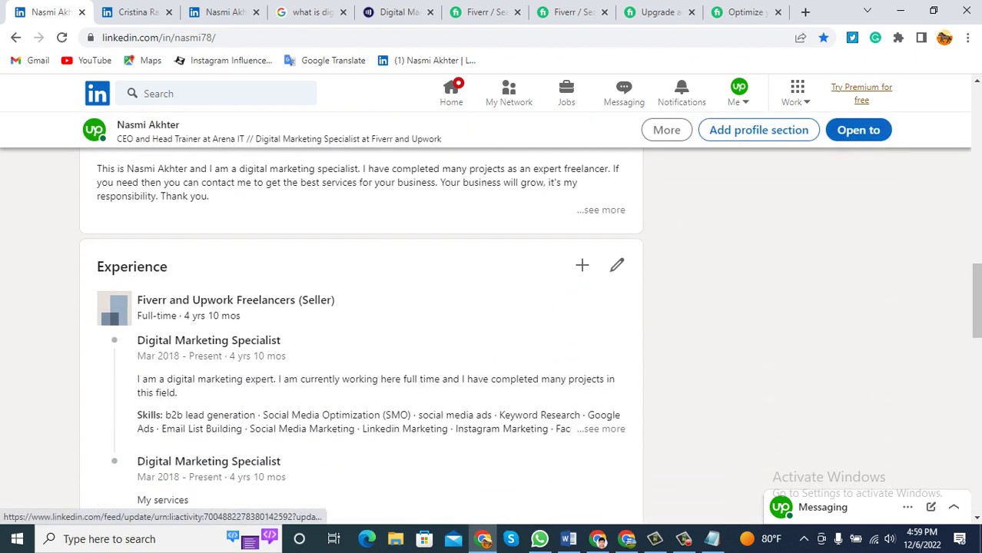
key("Tab")
key("Return")
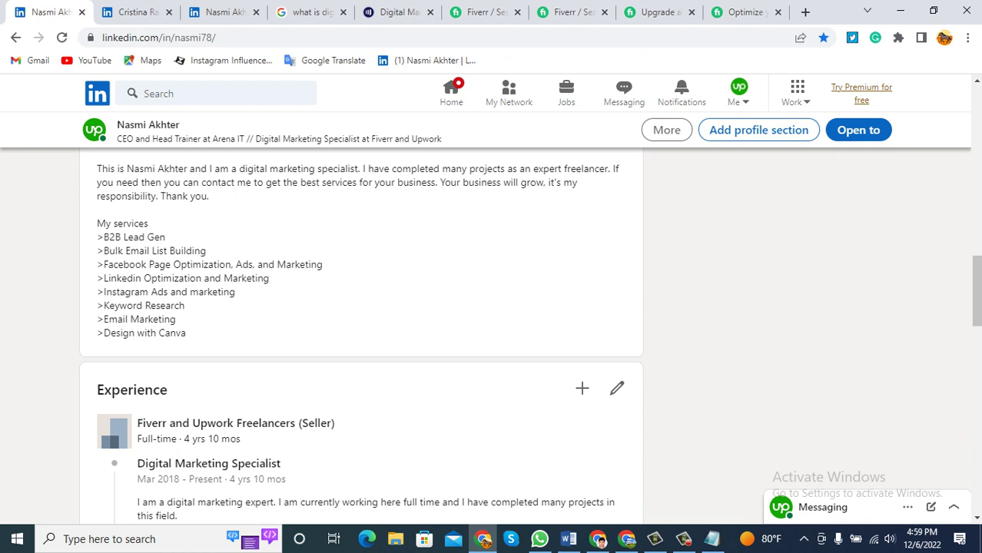
Review the About text, selecting its first paragraph and My services list.
left_click_drag(186, 332, 96, 223)
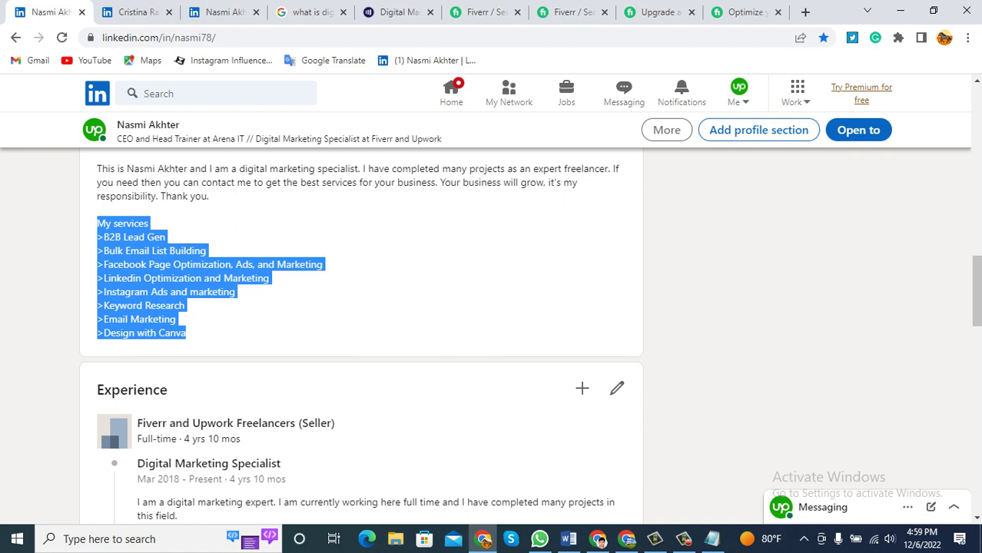
scroll(193, 230, "up", 3)
scroll(195, 233, "down", 3)
left_click_drag(209, 196, 97, 169)
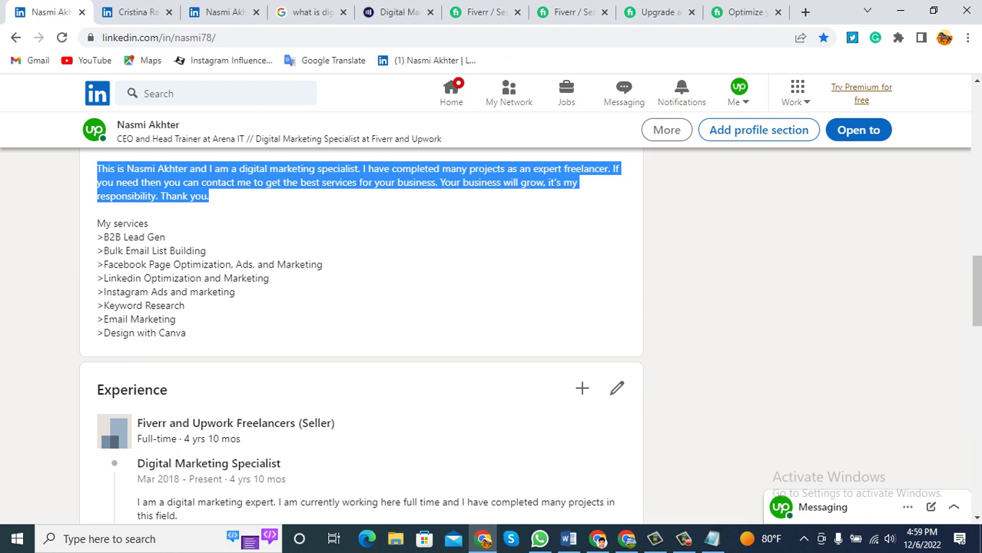
left_click_drag(97, 223, 188, 333)
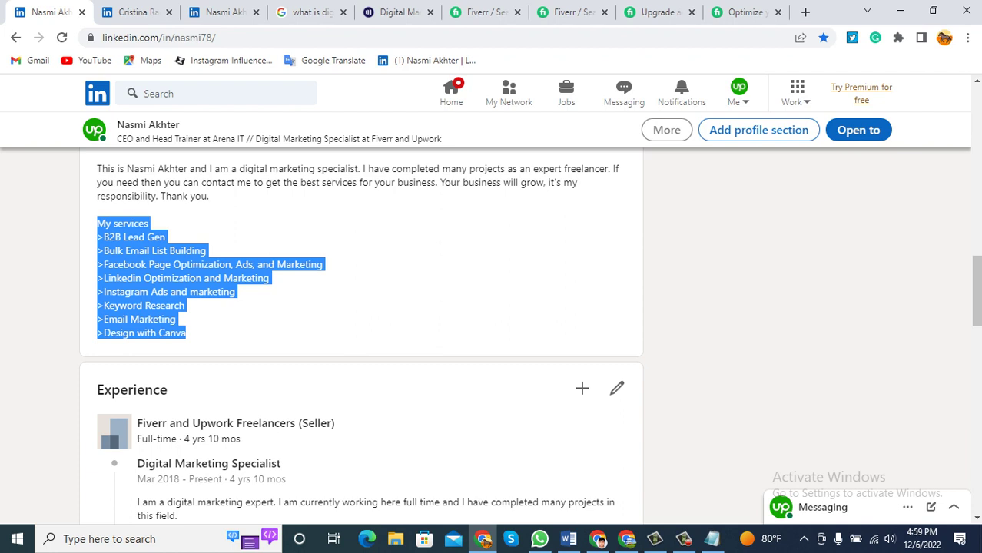
left_click_drag(185, 333, 97, 223)
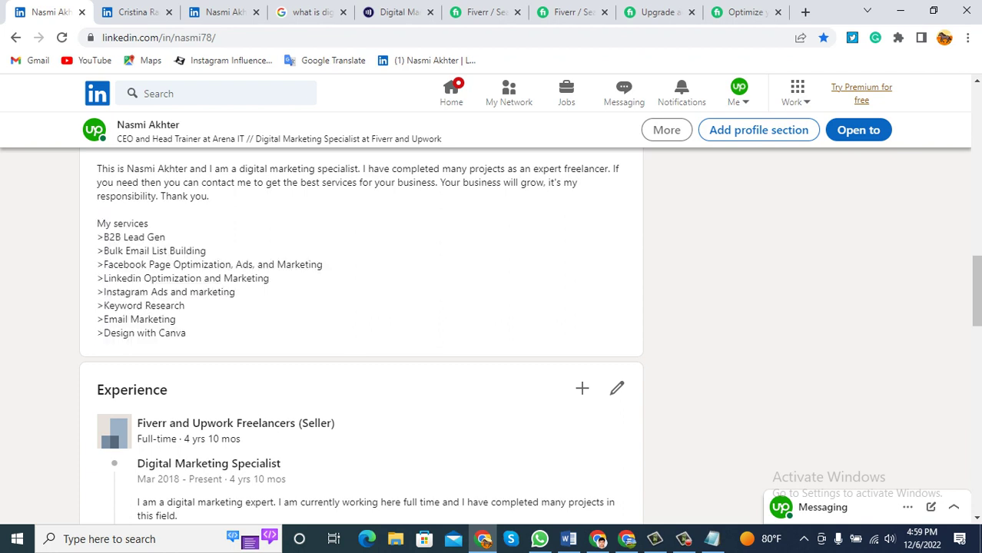
scroll(361, 330, "down", 1)
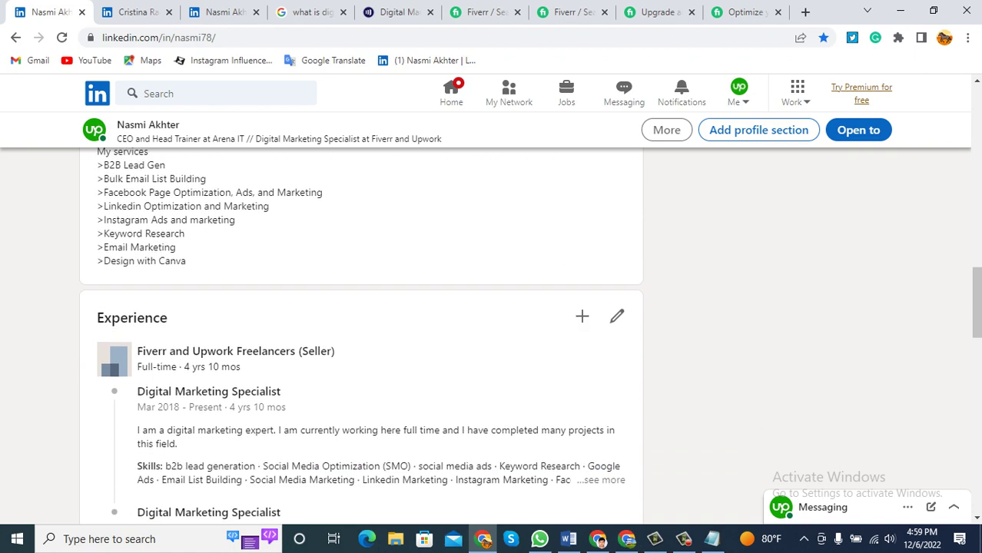
scroll(362, 331, "up", 1)
scroll(361, 330, "up", 2)
scroll(361, 330, "down", 2)
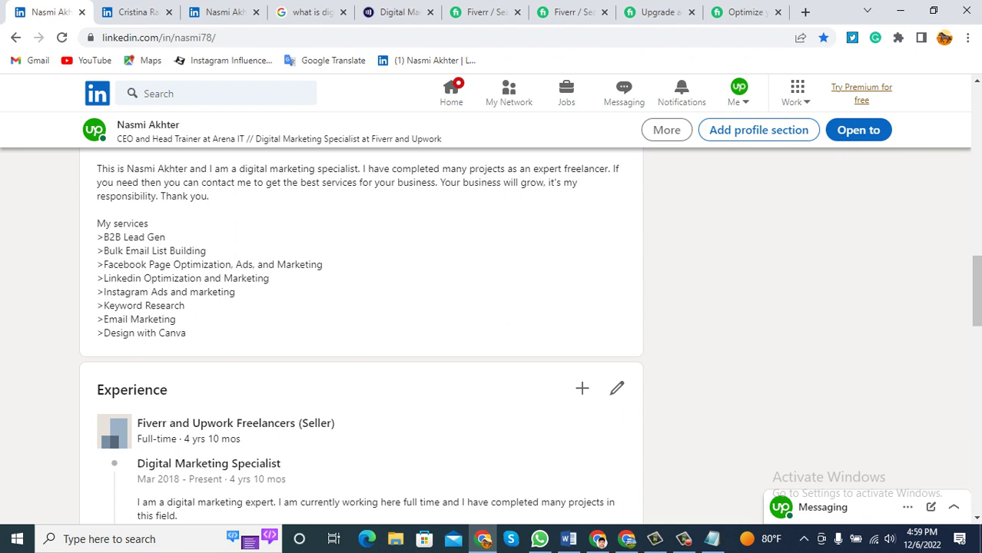
left_click_drag(187, 333, 149, 224)
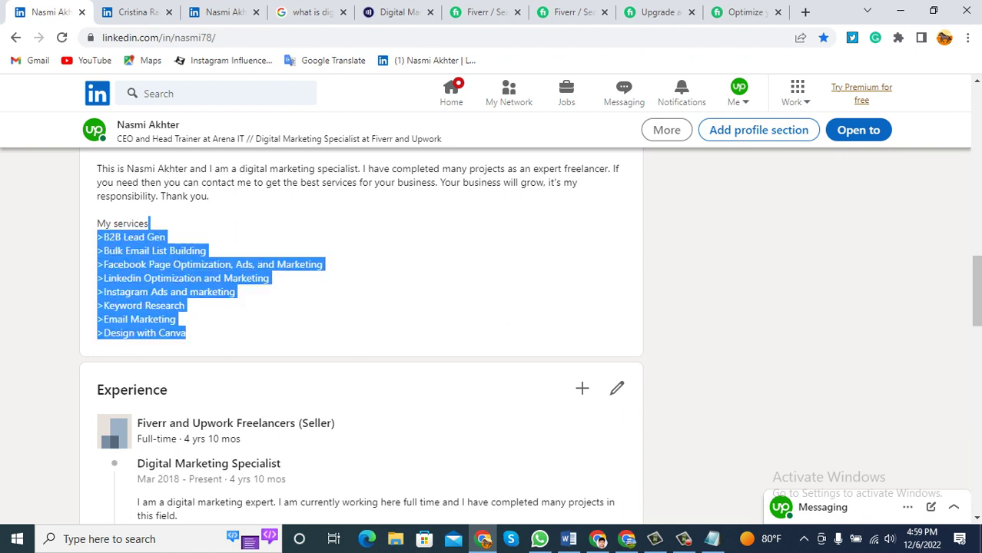
left_click(149, 223)
scroll(361, 307, "up", 5)
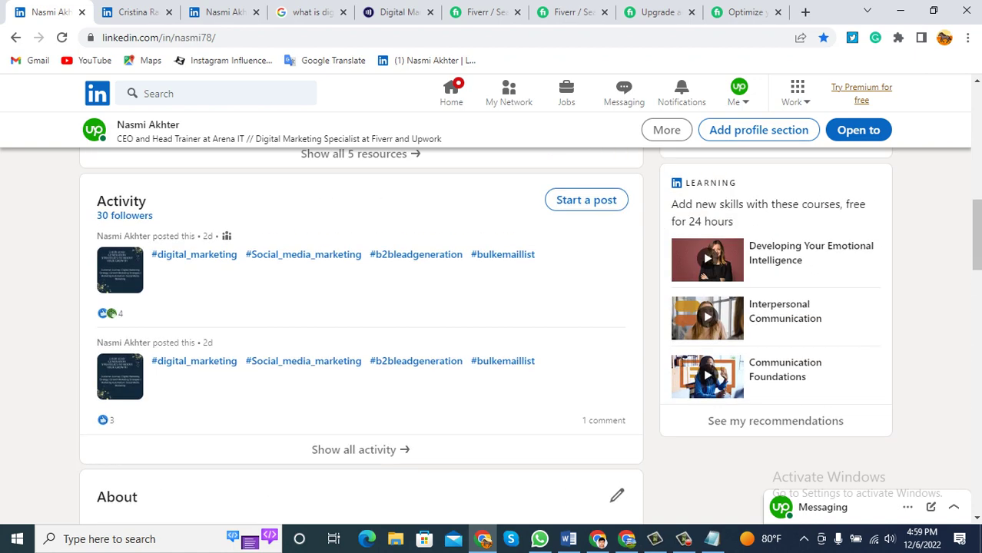
scroll(230, 331, "up", 3)
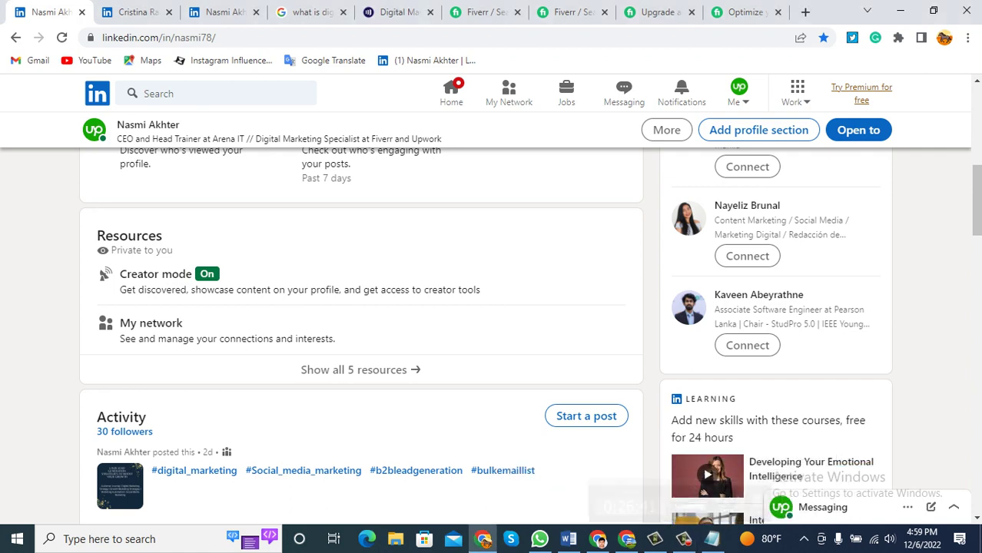
scroll(361, 308, "up", 7)
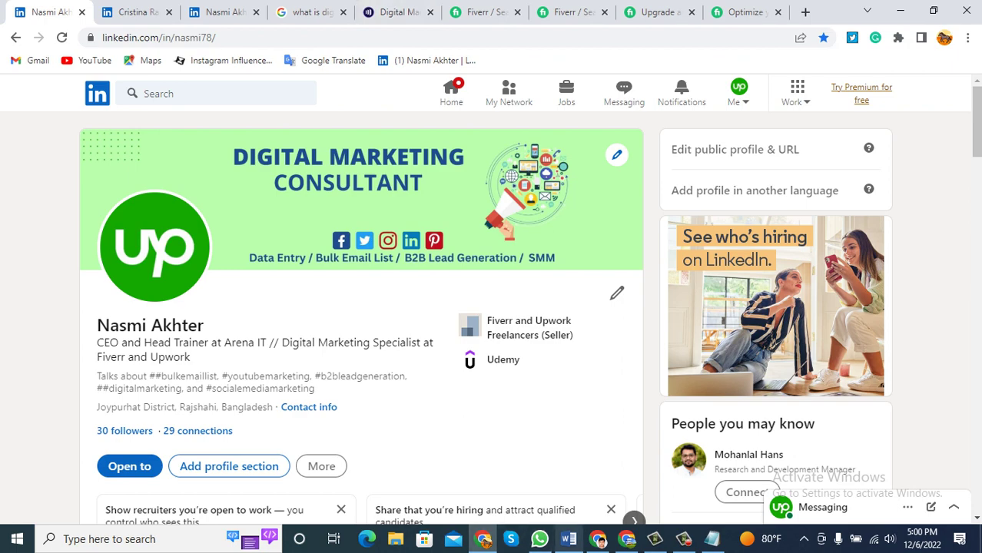
Mark 'Featured' as the next item in the Word checklist, then minimize Word.
left_click(569, 538)
left_click(474, 477)
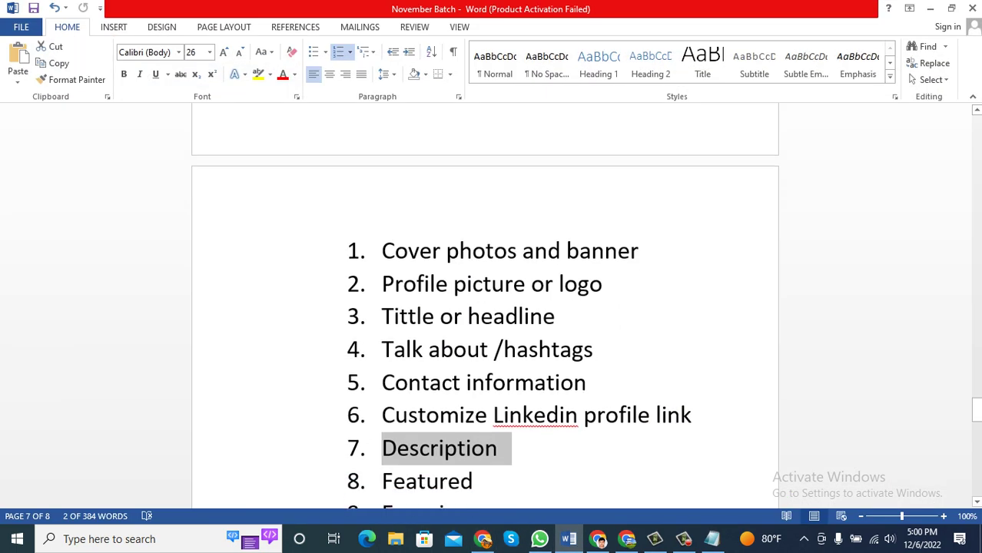
left_click_drag(474, 477, 381, 477)
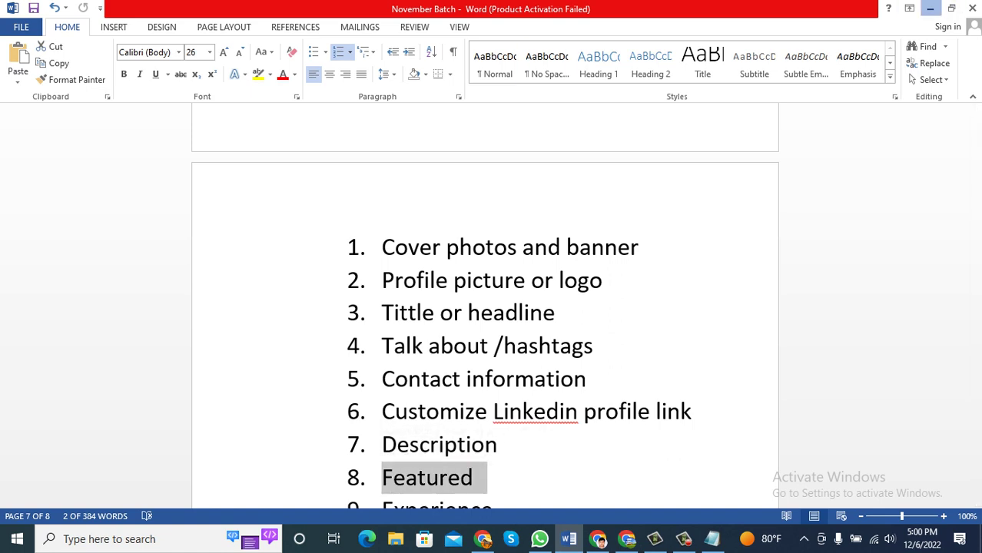
left_click(930, 8)
Scroll through the profile and open the Add to profile dialog with its Core sections.
scroll(229, 322, "down", 2)
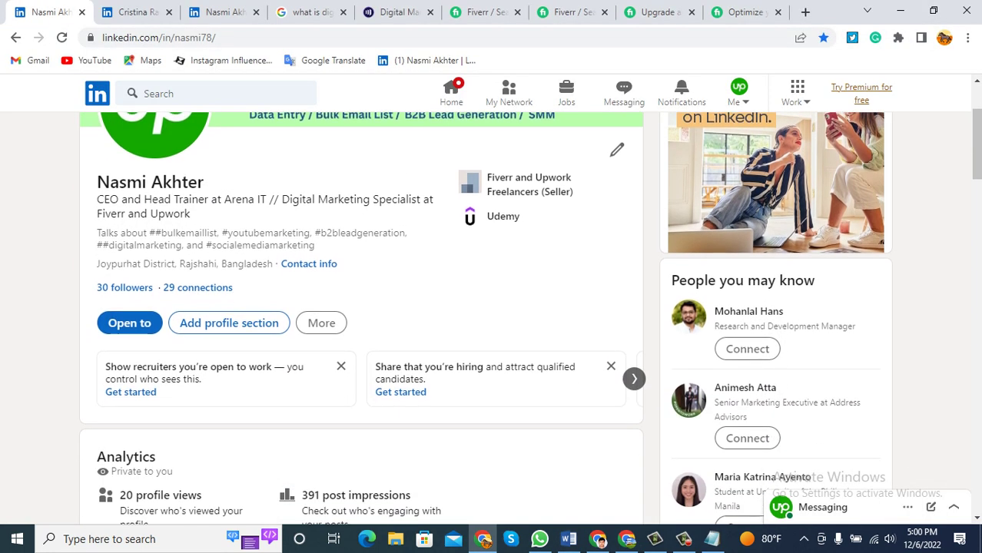
scroll(229, 322, "down", 5)
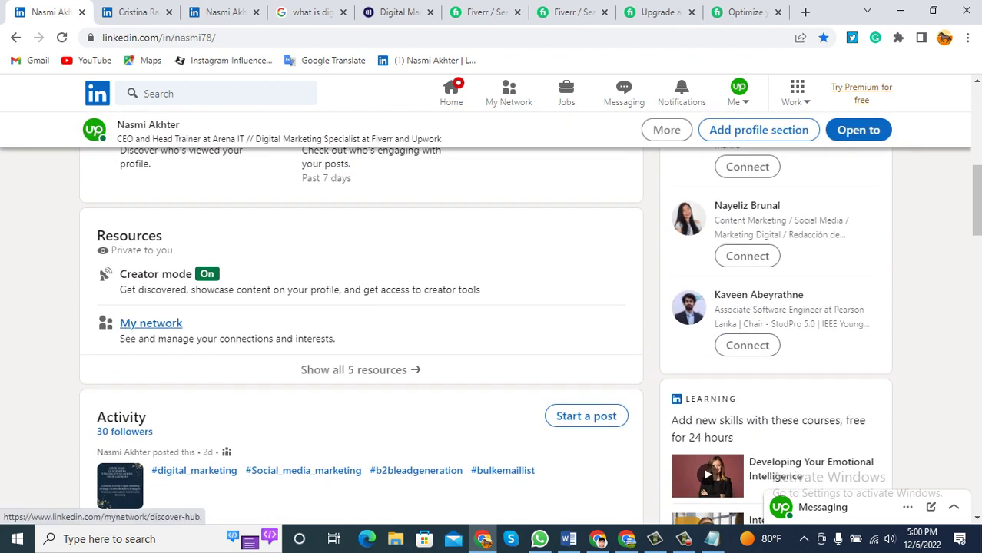
scroll(150, 322, "down", 2)
scroll(360, 322, "down", 3)
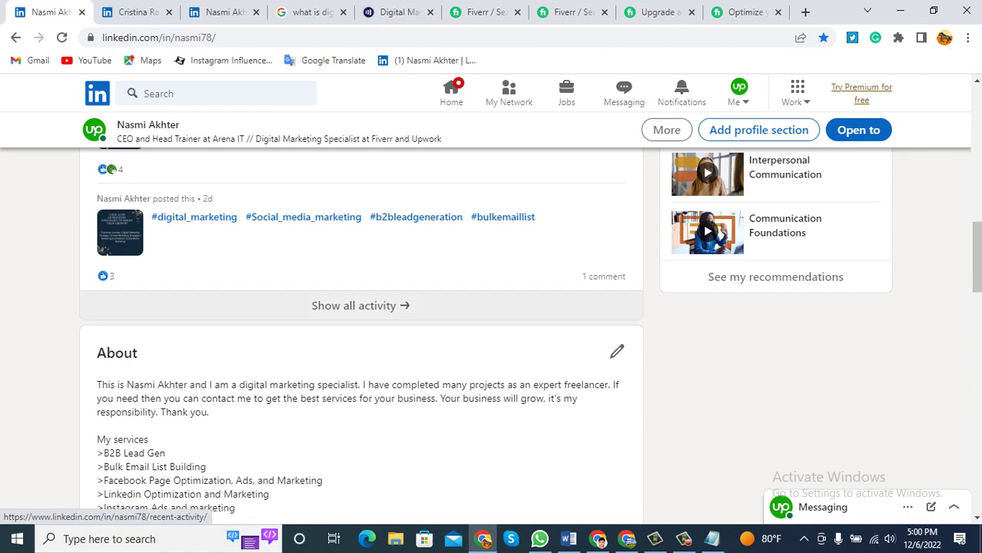
scroll(360, 323, "up", 6)
scroll(361, 323, "down", 4)
scroll(360, 323, "down", 6)
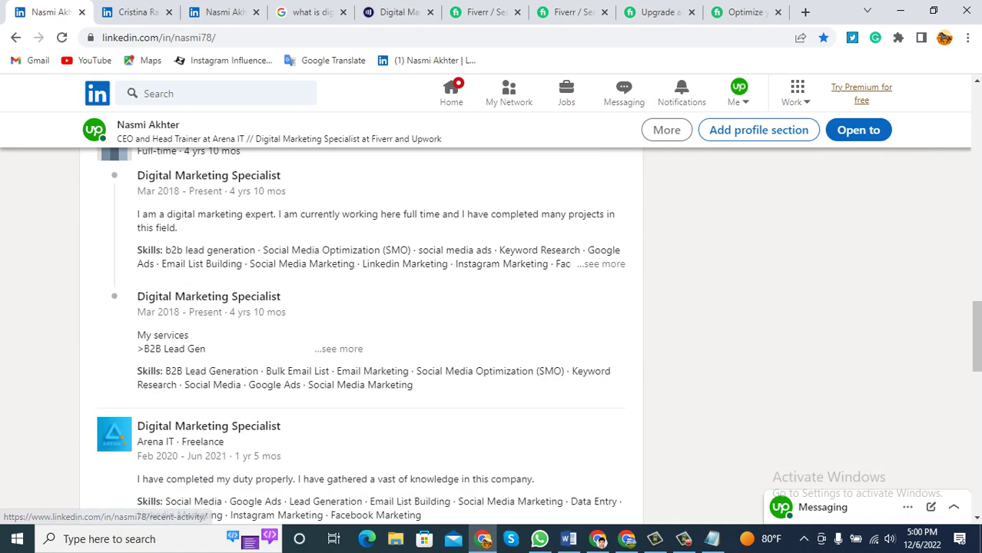
scroll(360, 323, "up", 12)
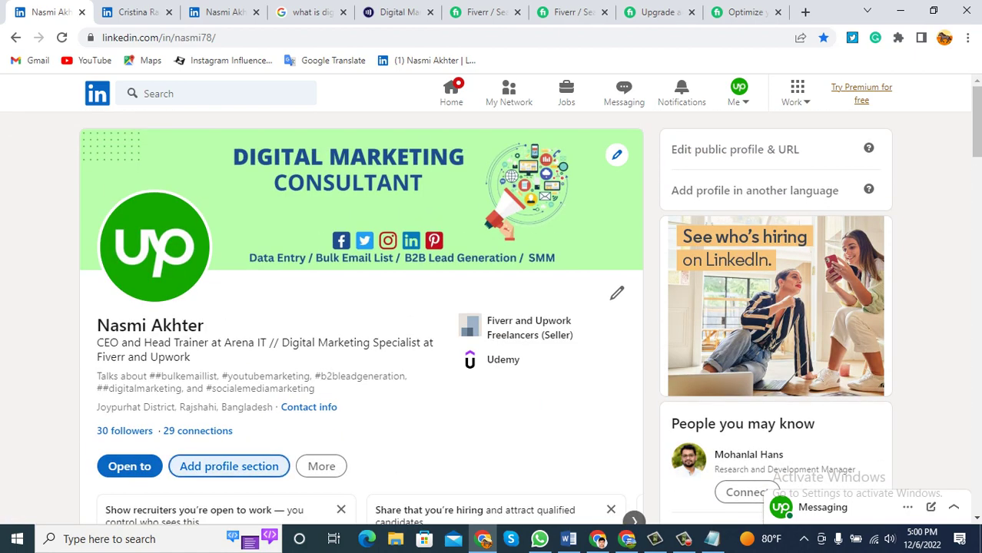
left_click(229, 466)
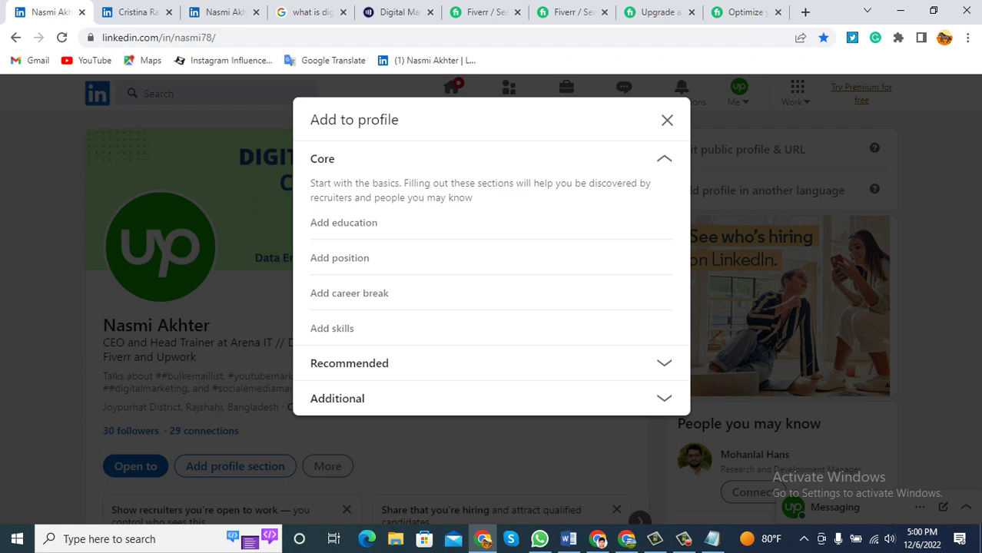
Expand Recommended and choose Add featured to reach the empty Featured page.
left_click(349, 363)
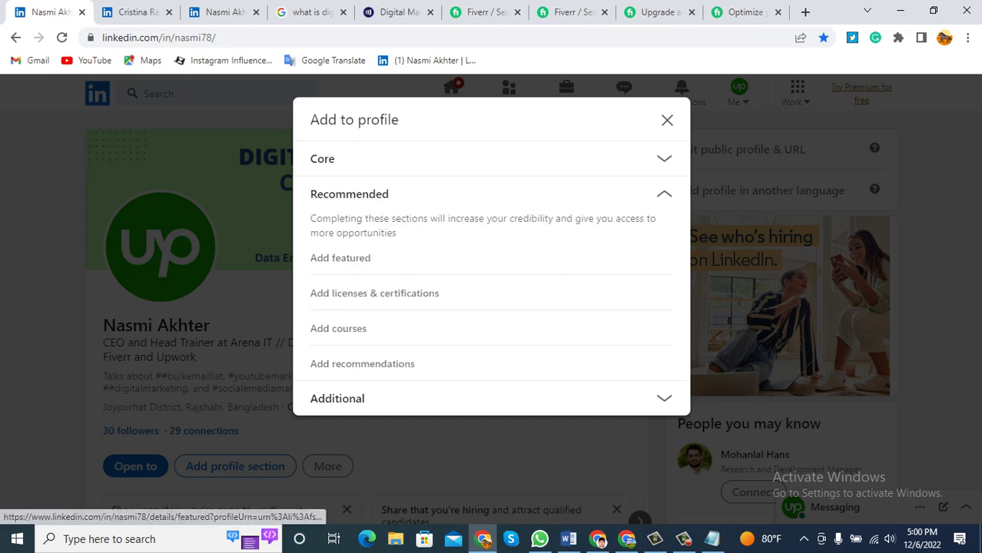
left_click(340, 258)
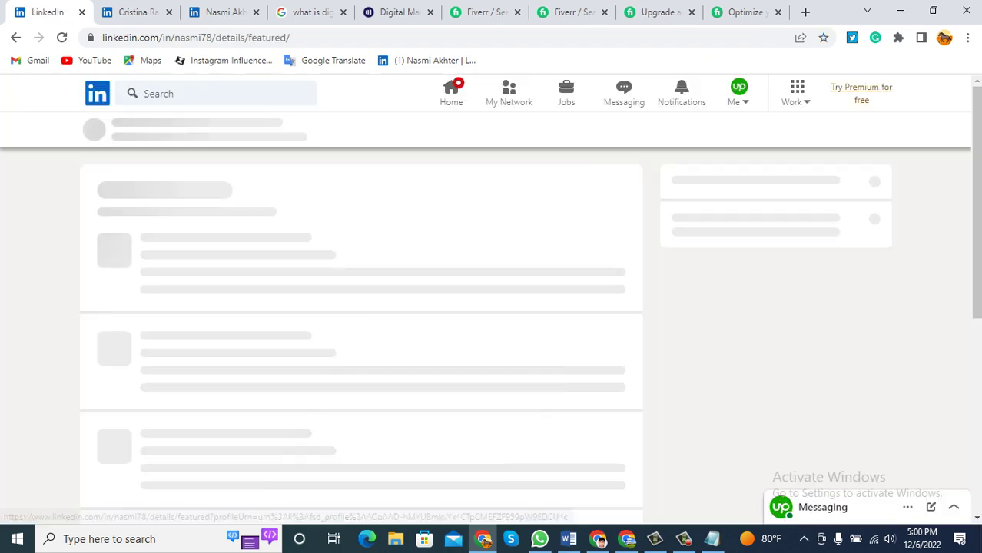
scroll(361, 330, "down", 1)
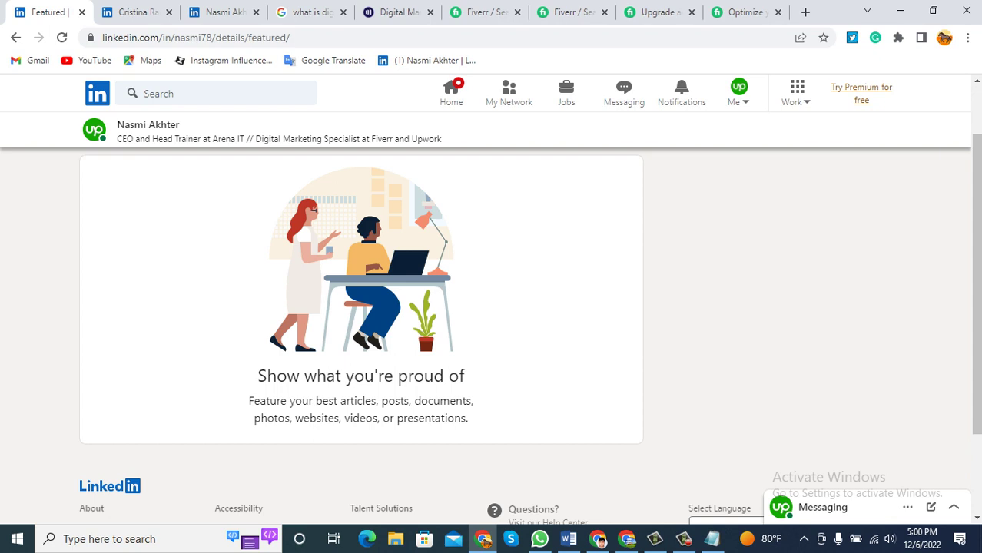
Highlight the Featured page's 'Show what you're proud of' heading and description while reading them.
left_click_drag(258, 369, 469, 419)
left_click(469, 419)
left_click_drag(465, 376, 264, 375)
left_click_drag(248, 401, 257, 419)
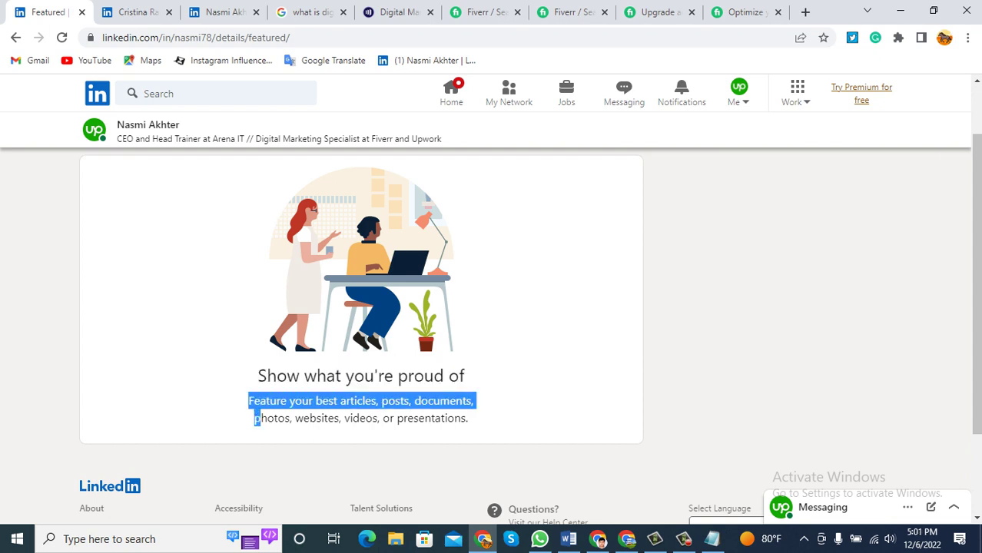
left_click_drag(257, 369, 468, 419)
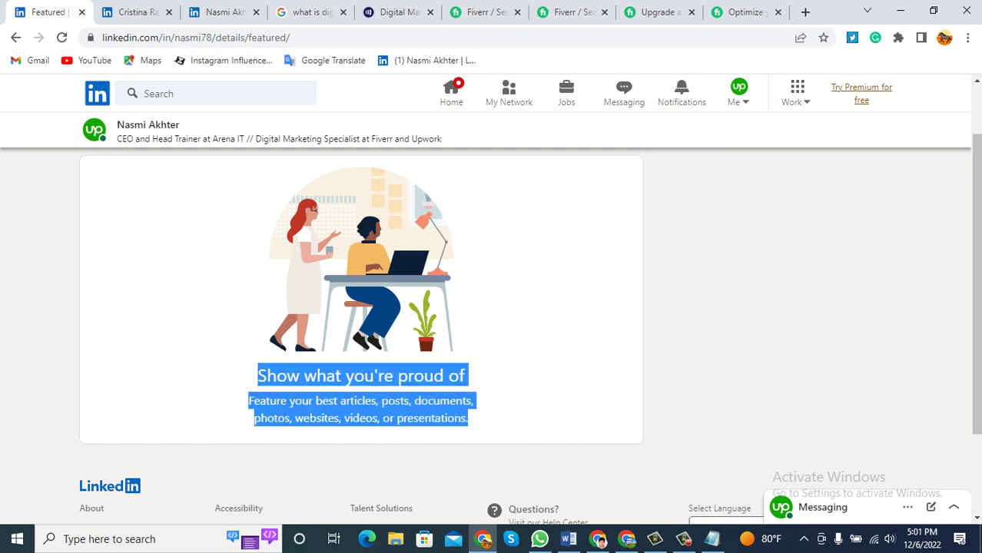
left_click(469, 419)
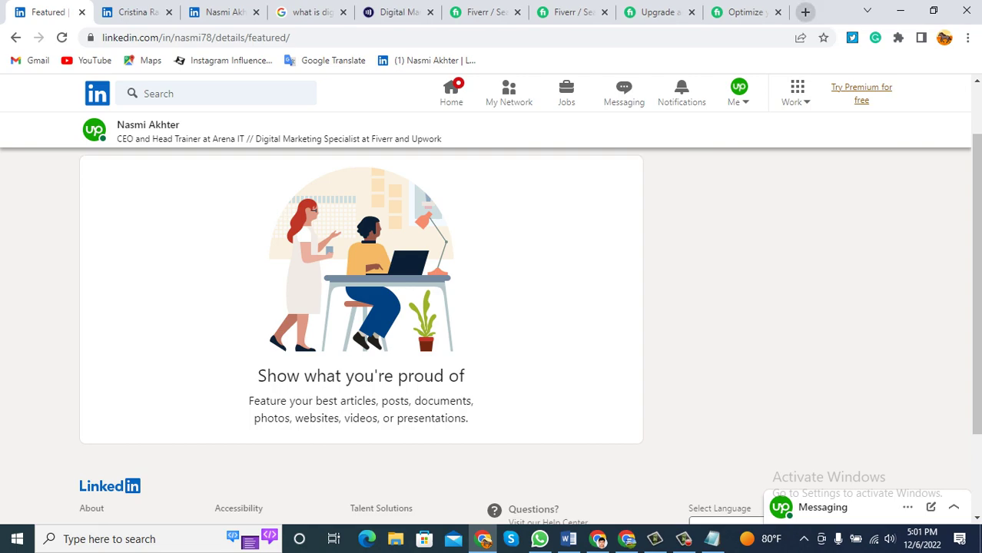
left_click(805, 12)
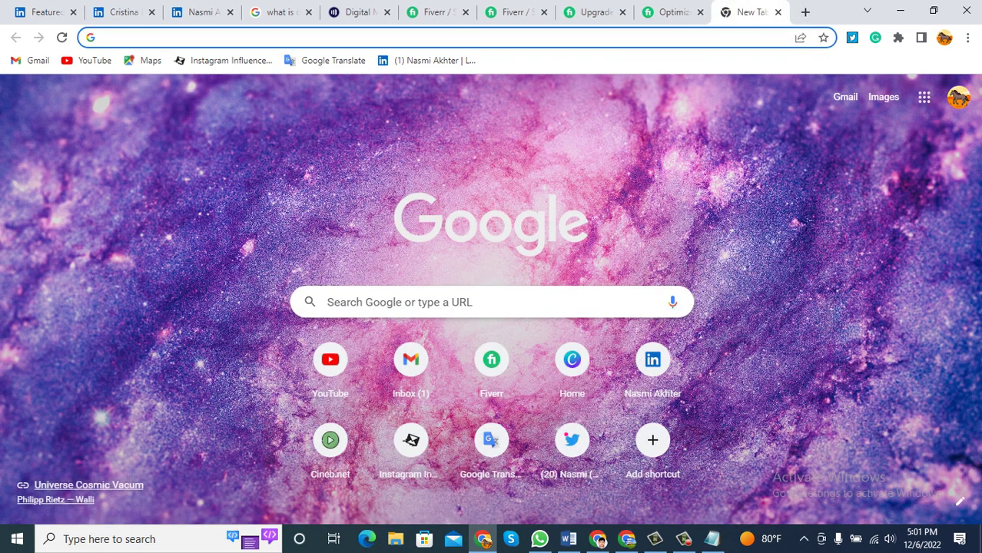
Search Google for 'about linkedin', highlight its definition, then return to the other member's profile.
type("lin")
key("BackSpace")
key("BackSpace")
key("BackSpace")
key("BackSpace")
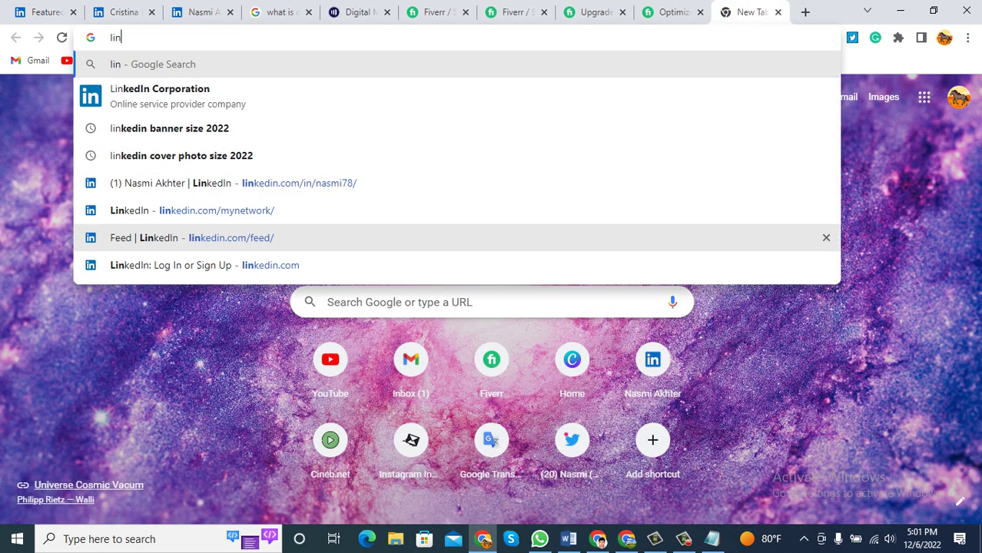
type("a")
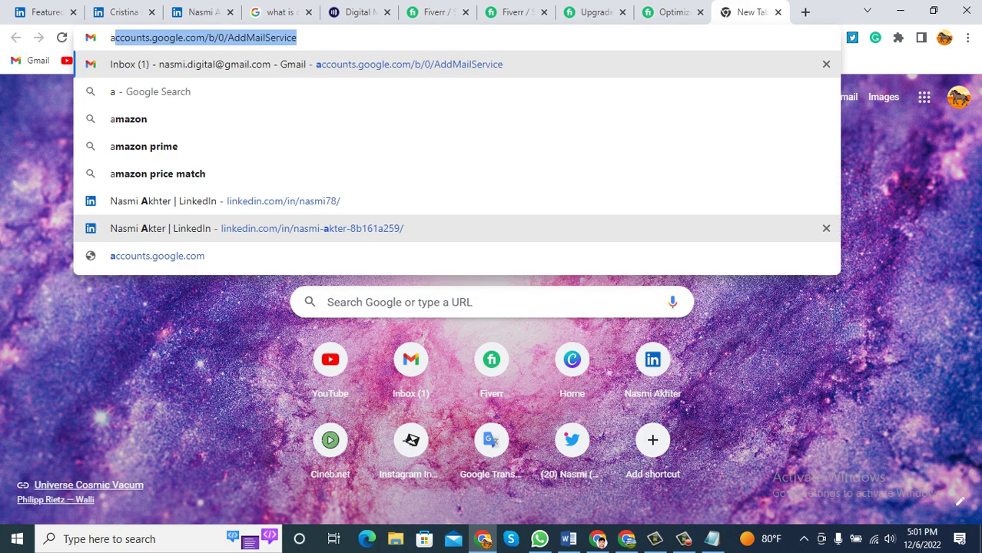
type("bout linkedin")
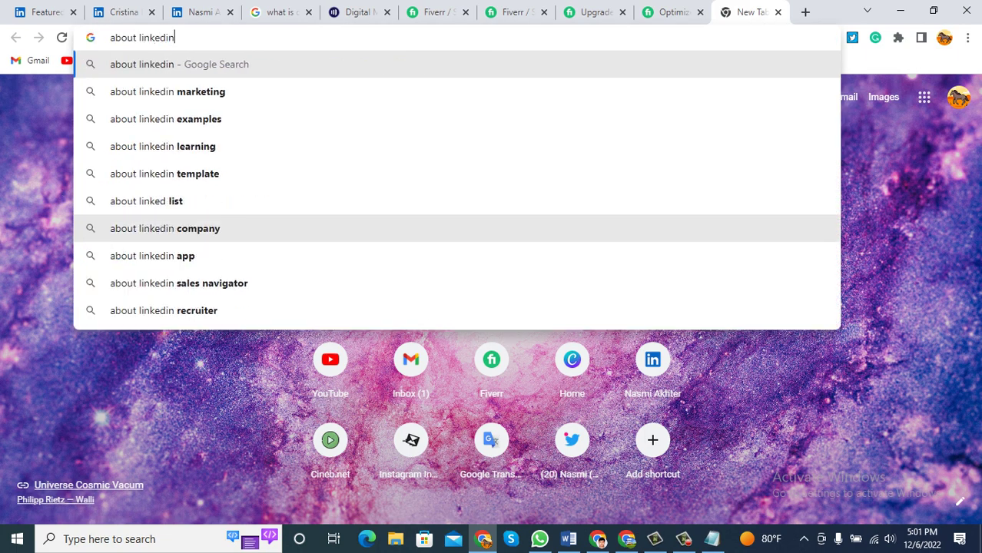
key("Return")
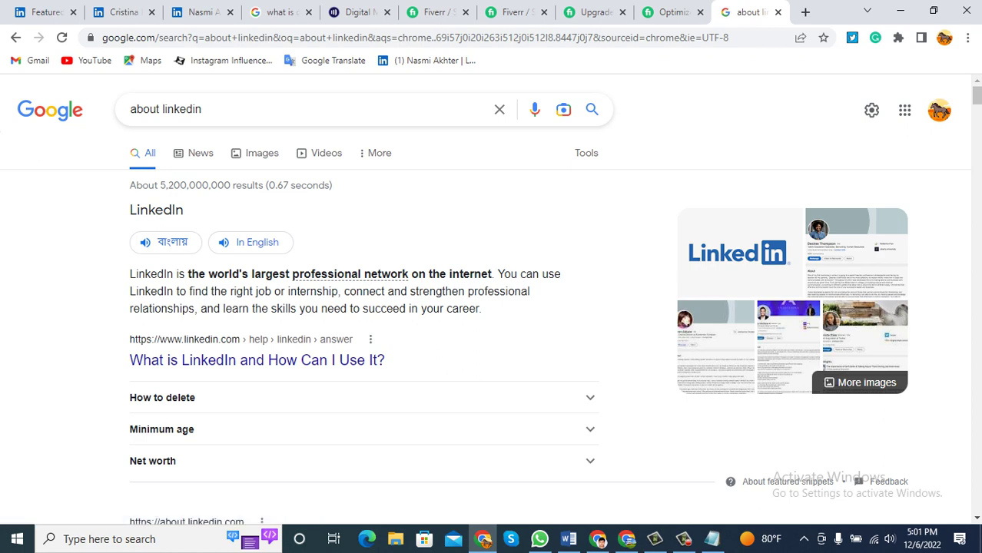
left_click_drag(129, 274, 481, 308)
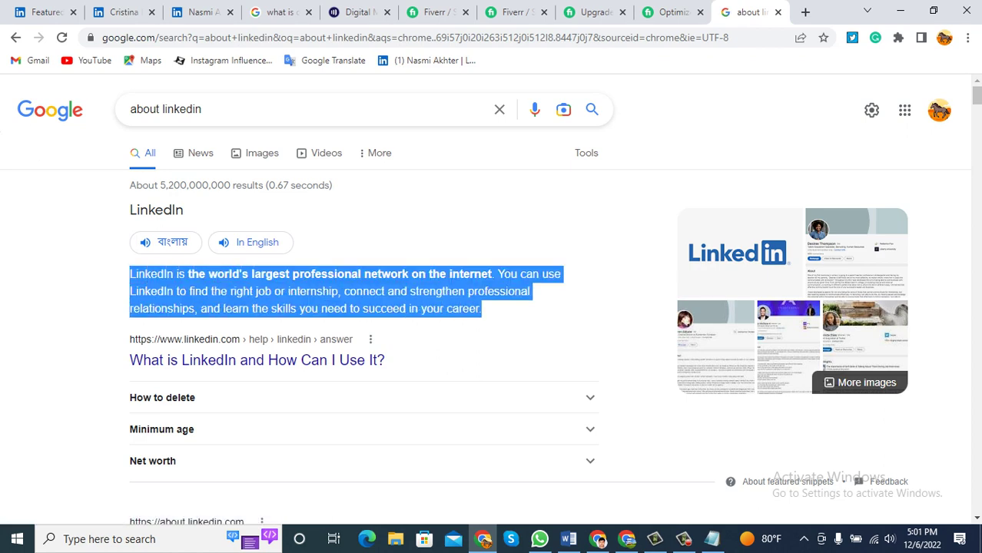
left_click(123, 12)
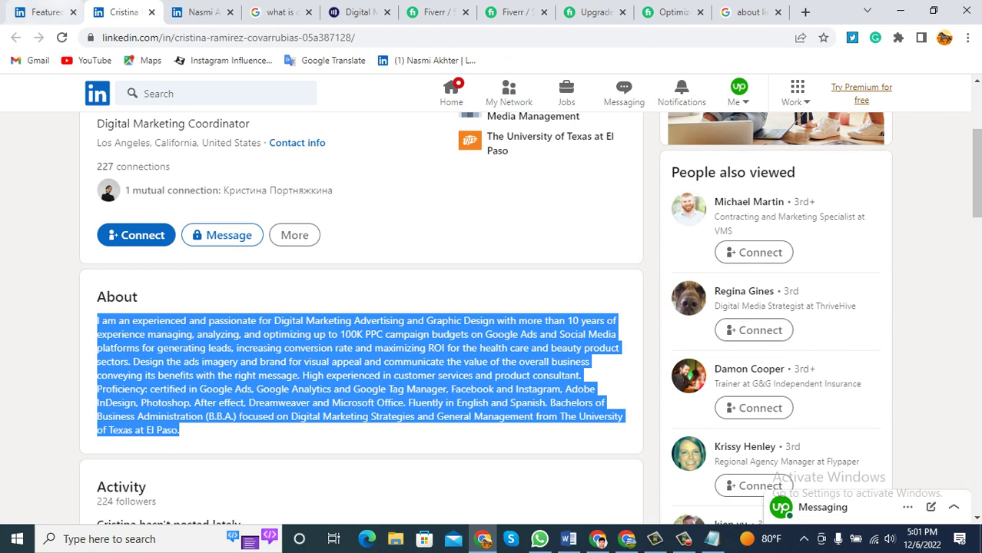
Feature own digital marketing growth-strategies post in the profile's Featured section via Add a post.
key("ctrl+shift+Tab")
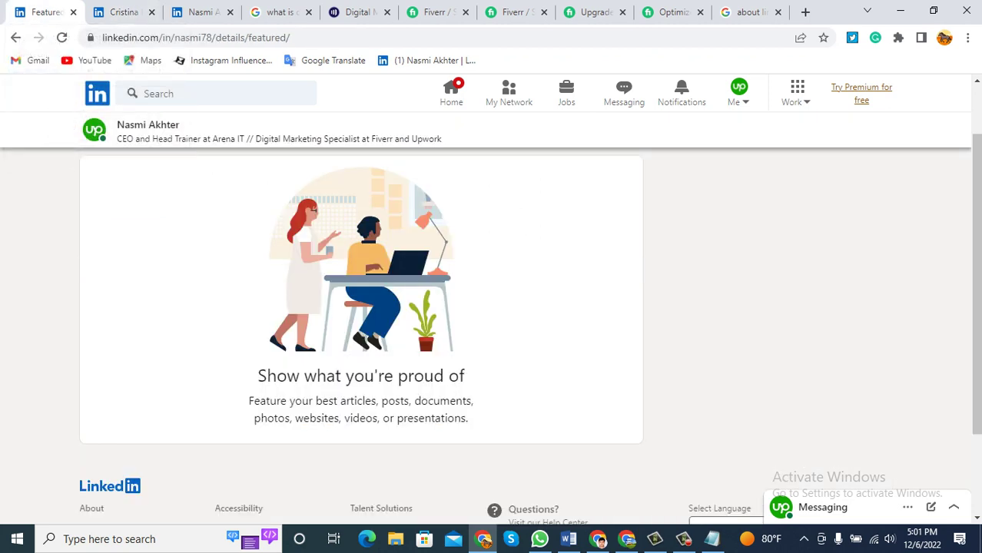
scroll(361, 308, "up", 1)
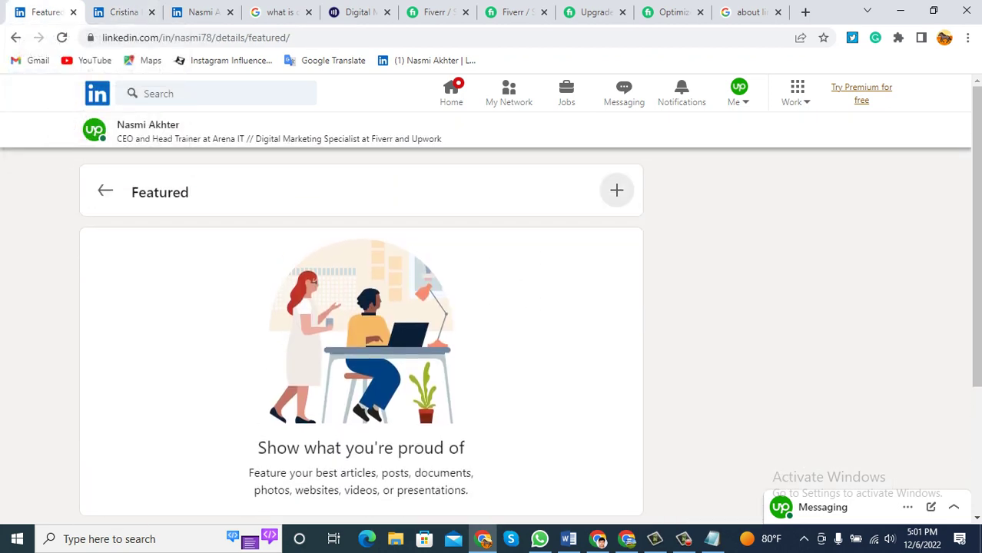
left_click(617, 190)
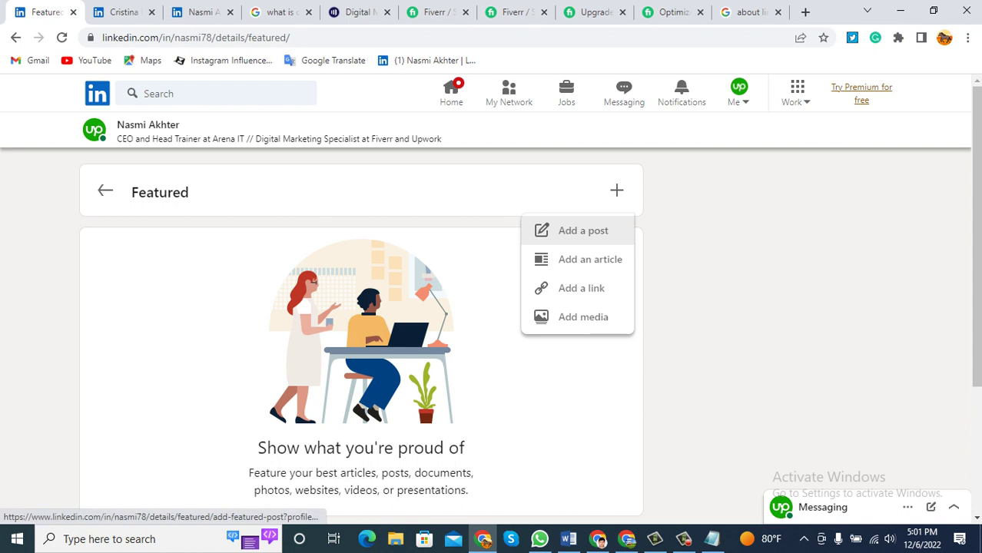
left_click(583, 231)
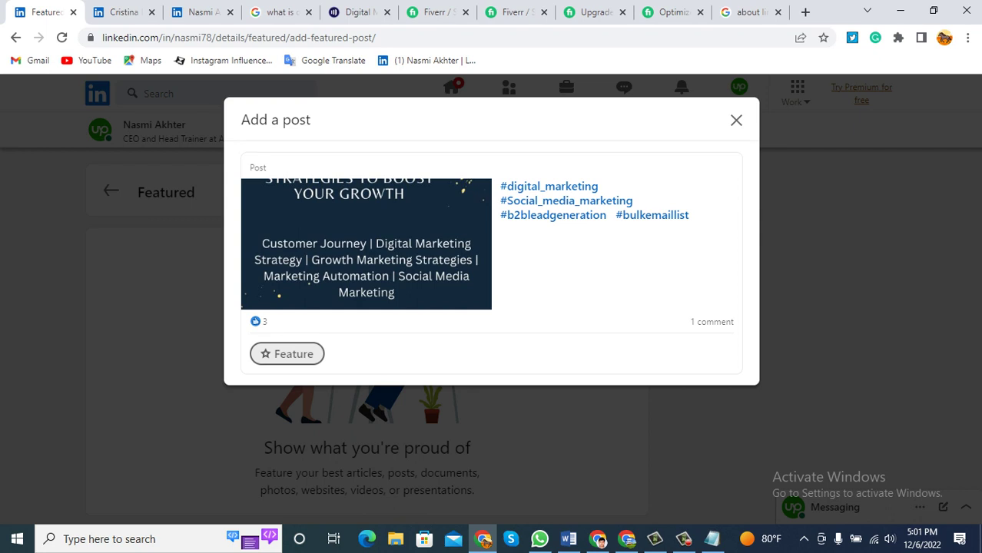
left_click(287, 354)
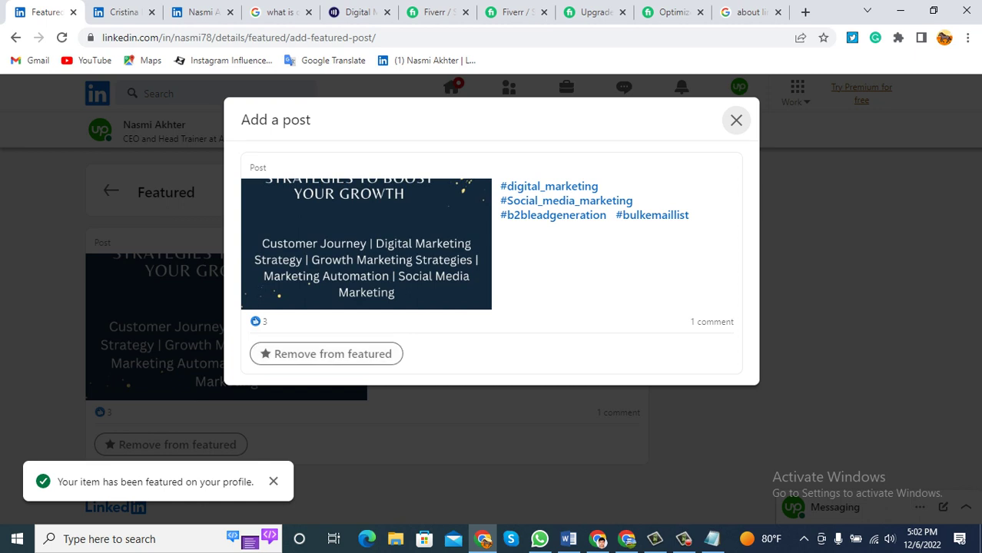
key("Escape")
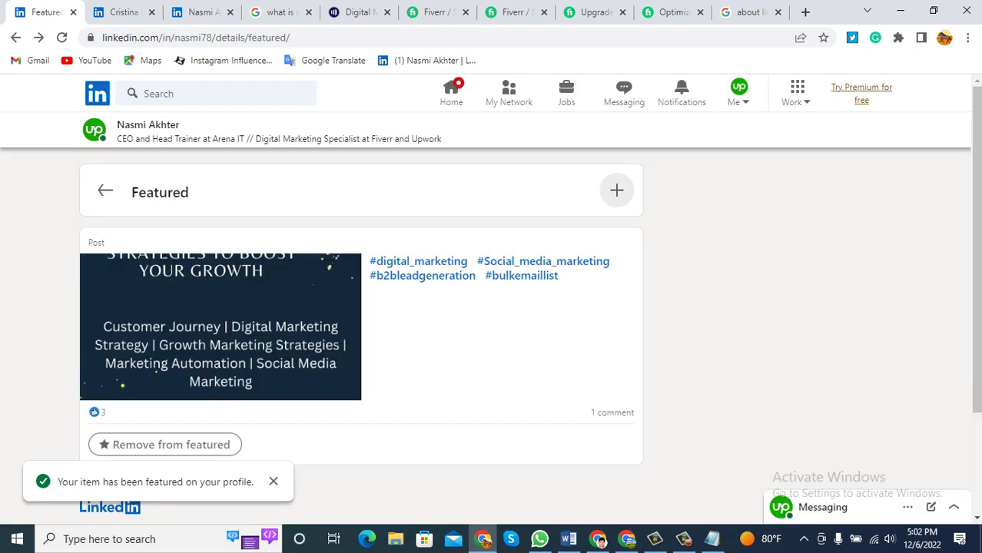
scroll(361, 307, "down", 1)
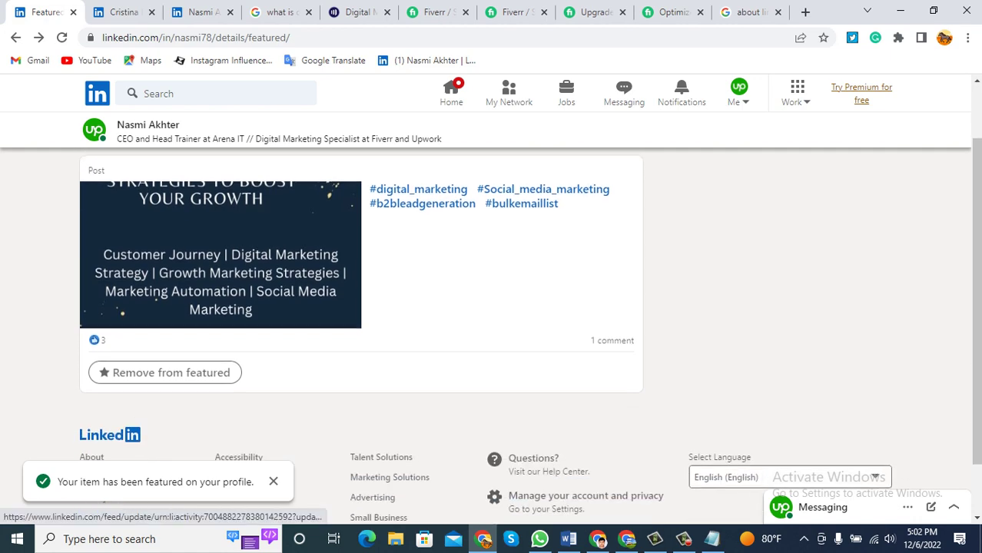
Mark Experience as the next Word checklist item, then go back to the main LinkedIn profile.
left_click(569, 539)
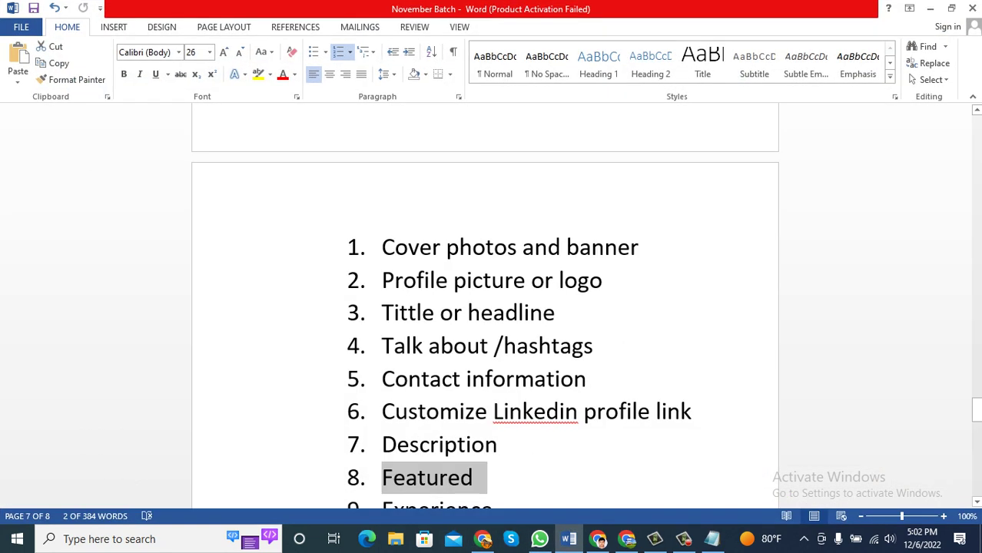
scroll(485, 308, "down", 1)
left_click_drag(507, 476, 381, 476)
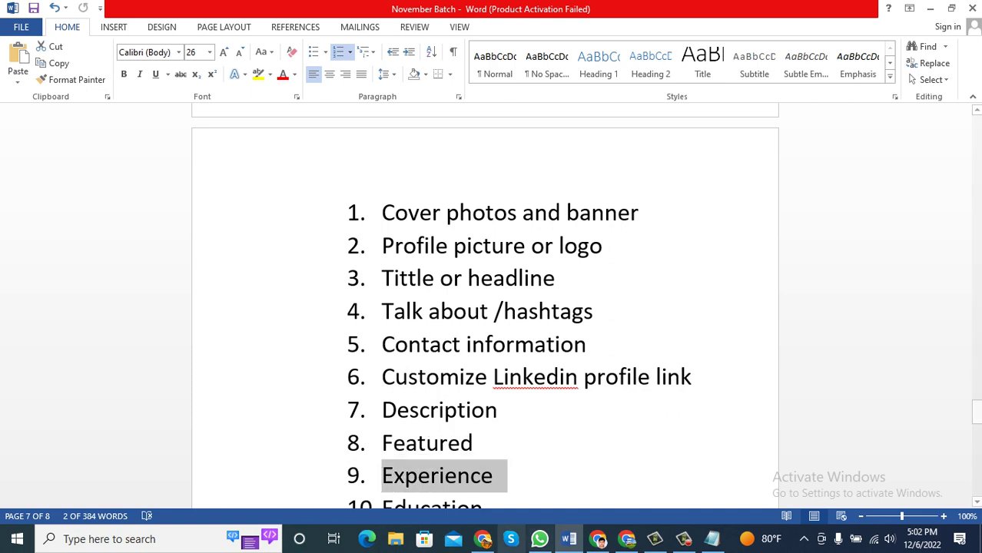
left_click(482, 539)
scroll(362, 307, "up", 1)
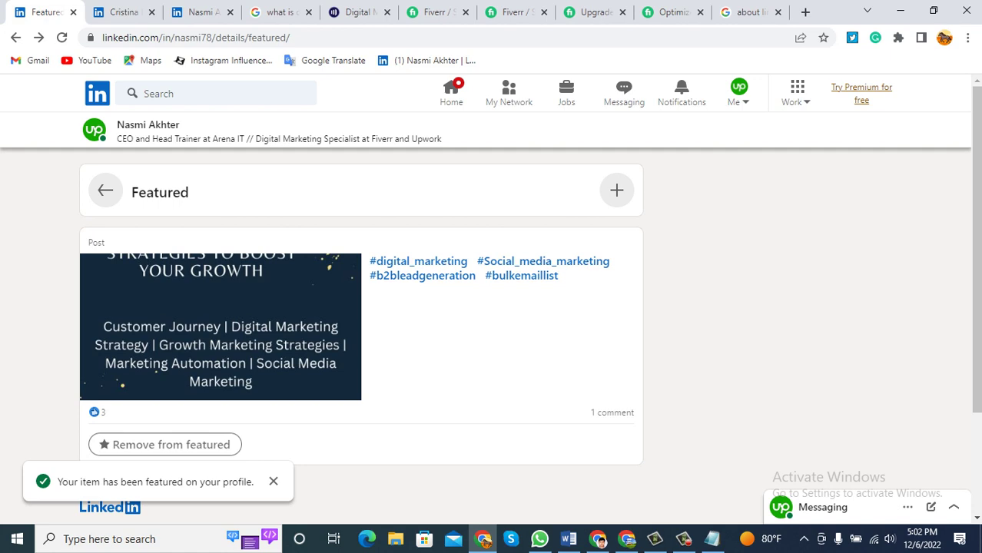
left_click(106, 191)
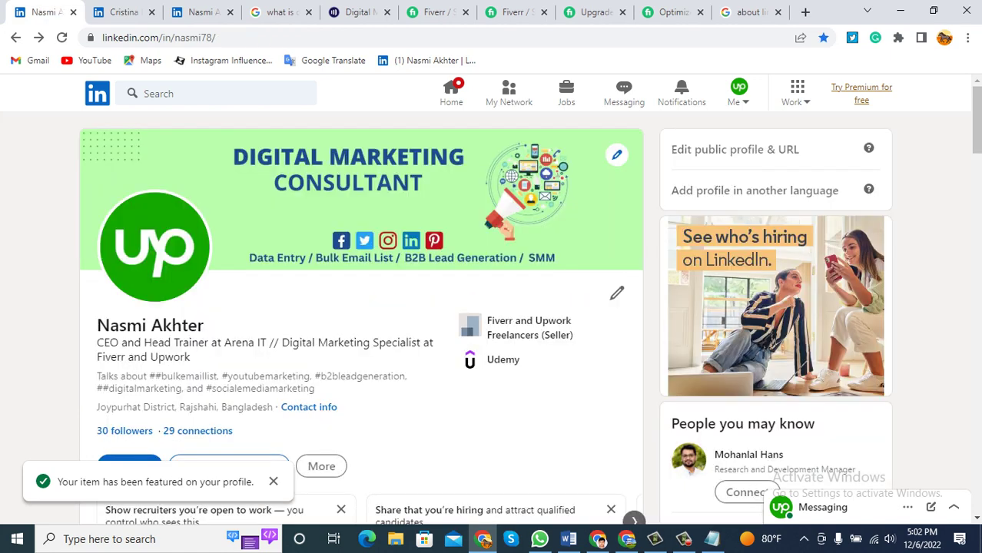
scroll(361, 307, "down", 1)
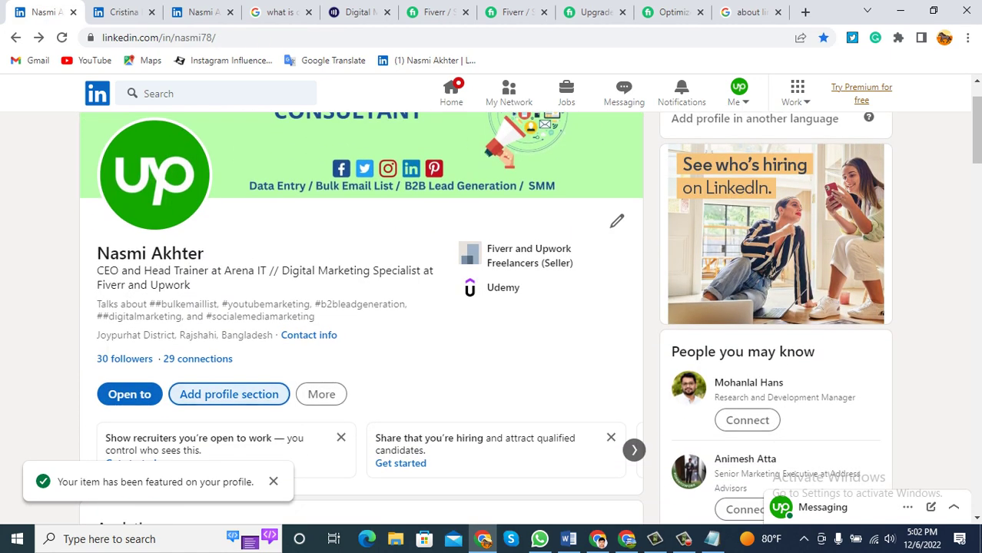
left_click(229, 394)
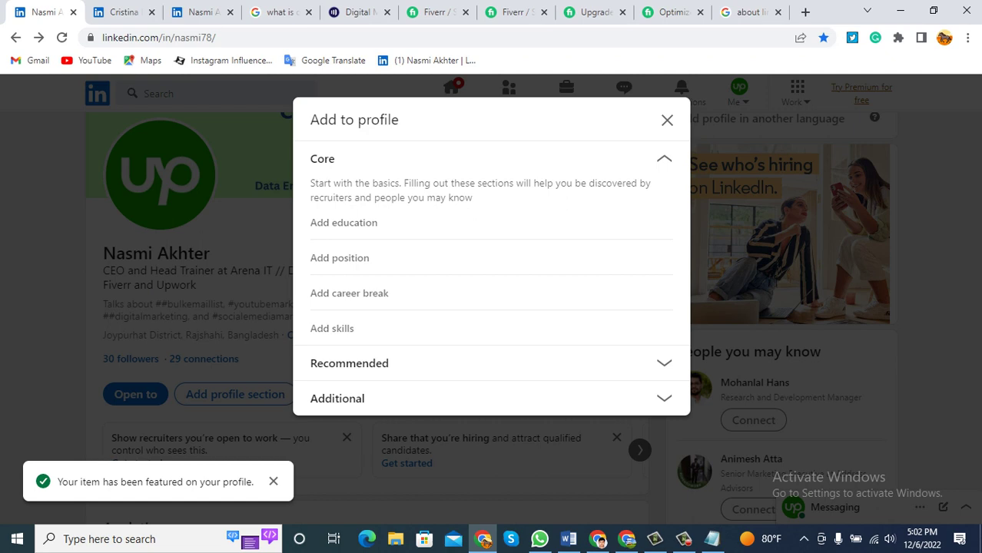
left_click(349, 364)
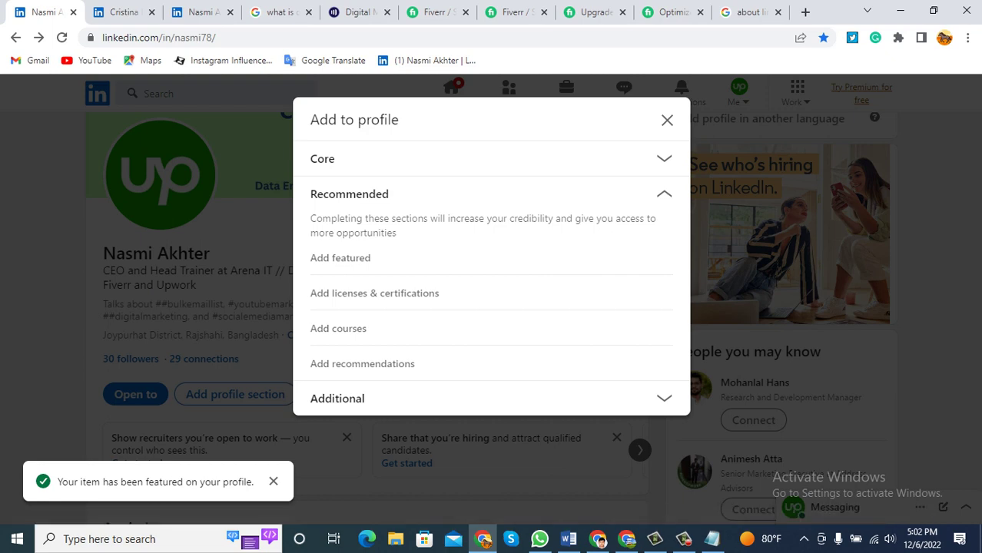
left_click(337, 398)
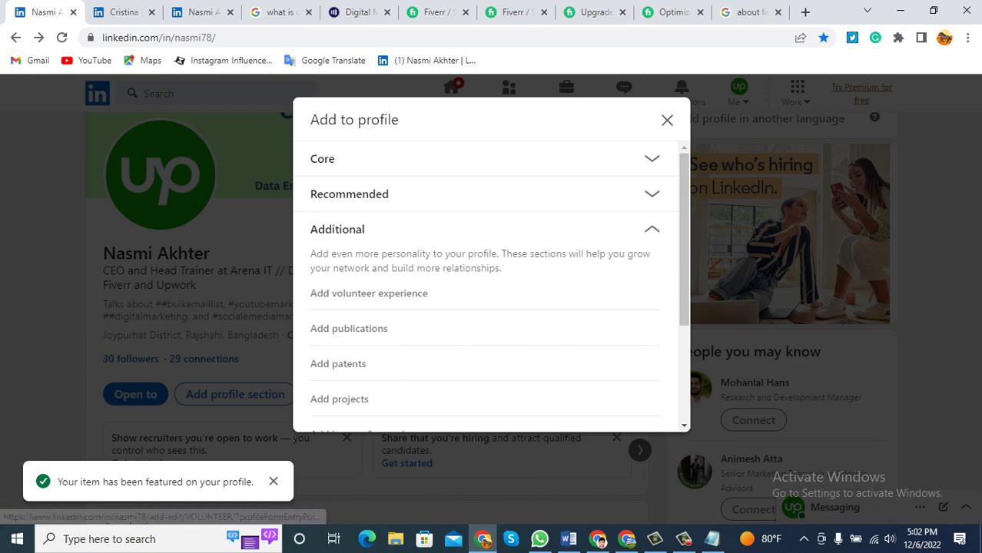
scroll(484, 292, "down", 2)
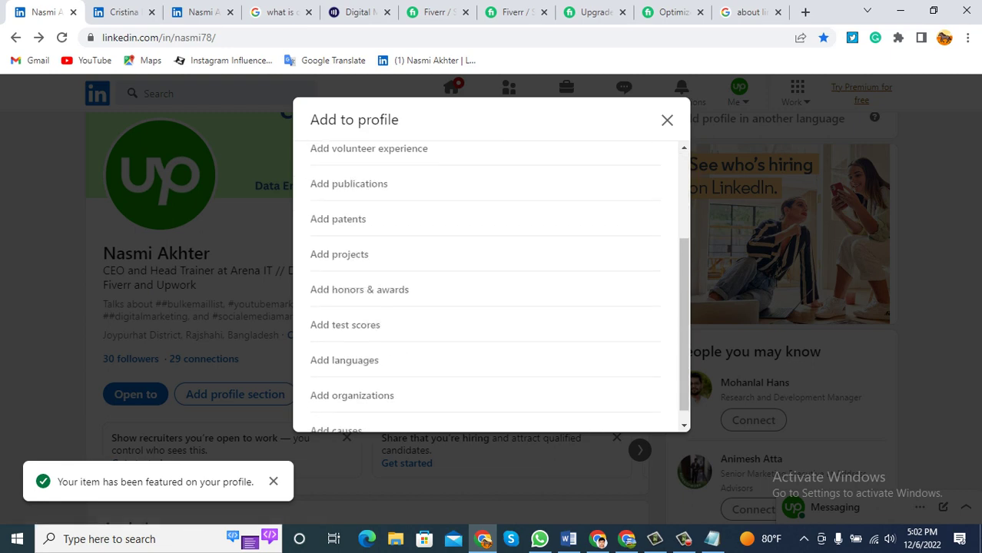
scroll(484, 289, "down", 1)
scroll(492, 285, "up", 4)
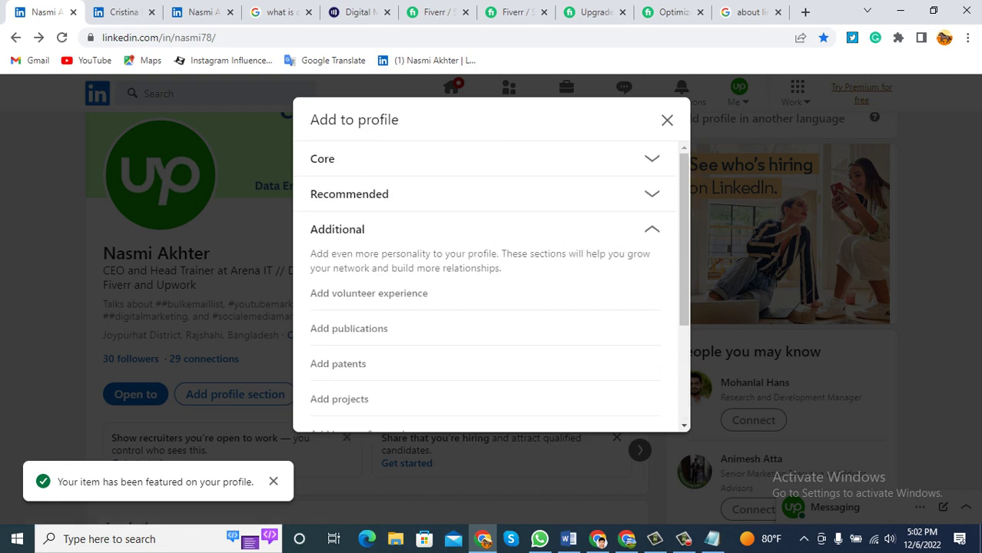
left_click(323, 158)
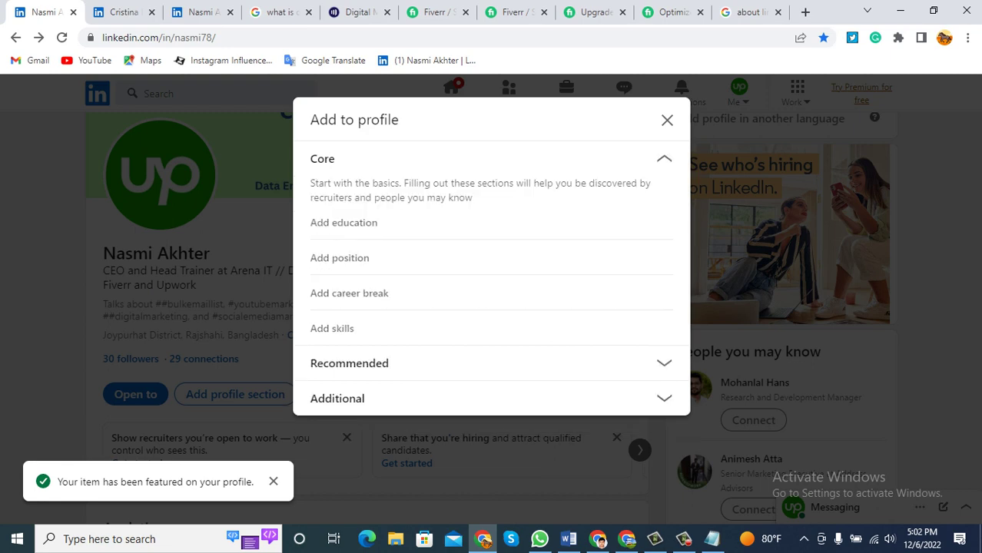
left_click(349, 363)
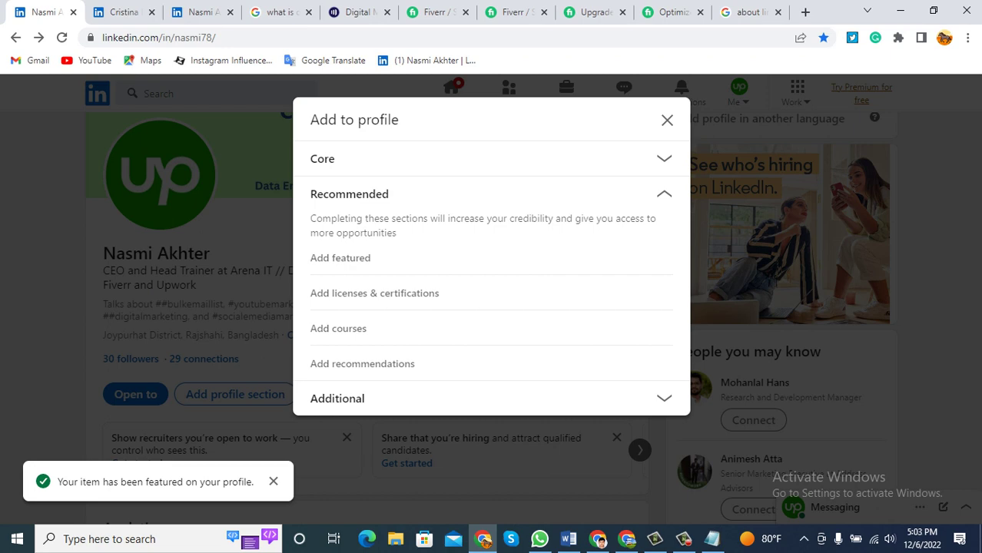
left_click(337, 398)
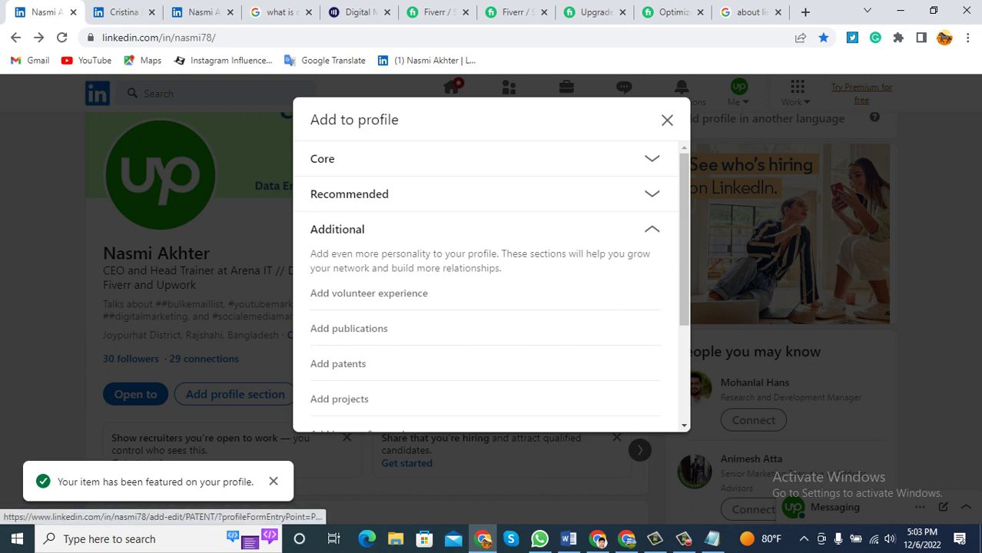
scroll(491, 292, "down", 1)
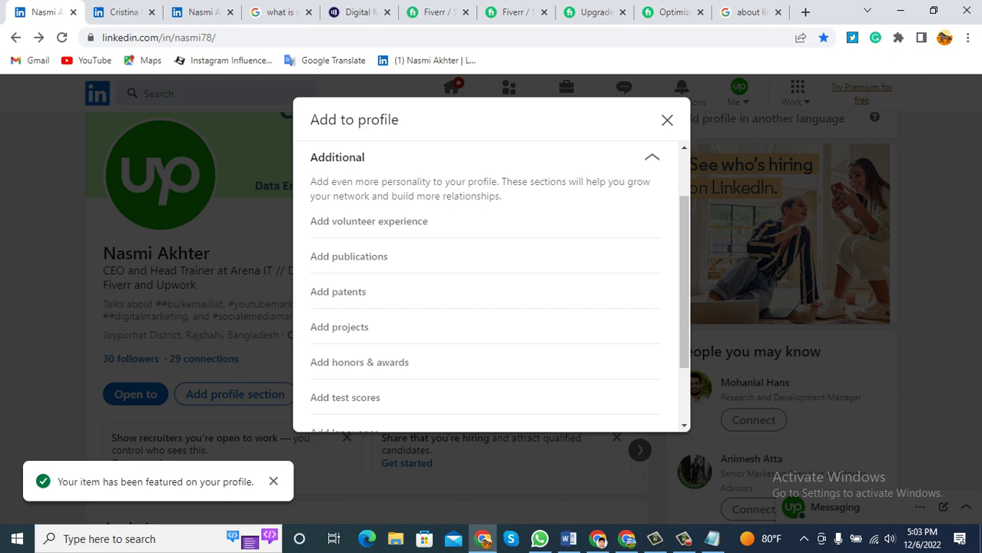
scroll(491, 289, "down", 1)
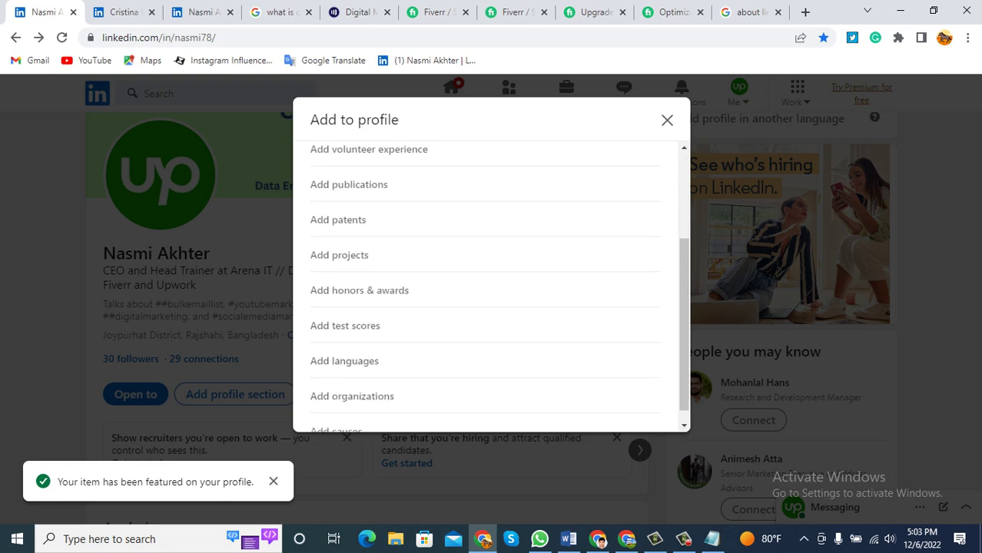
scroll(492, 289, "down", 1)
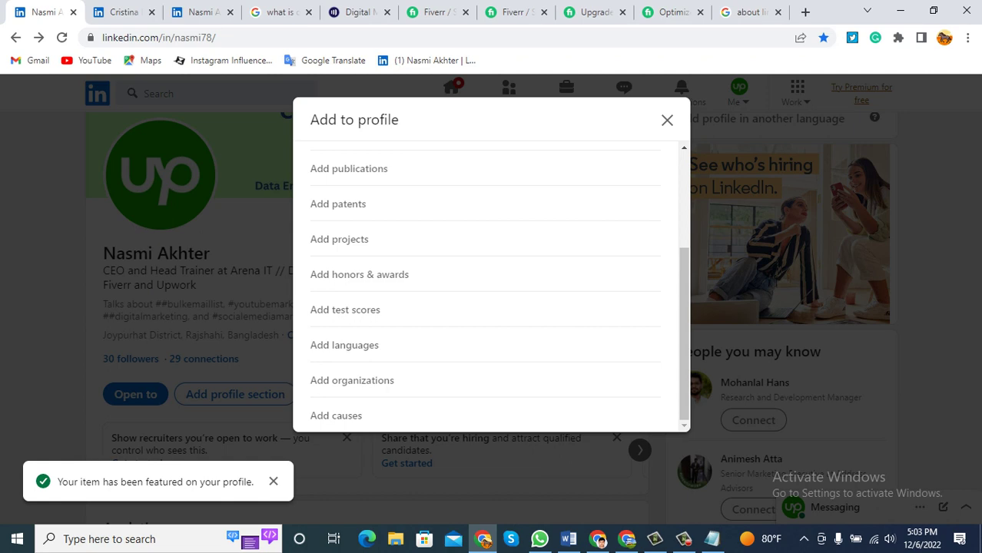
Close the open options and reopen the Add profile section list from the profile actions.
left_click(667, 120)
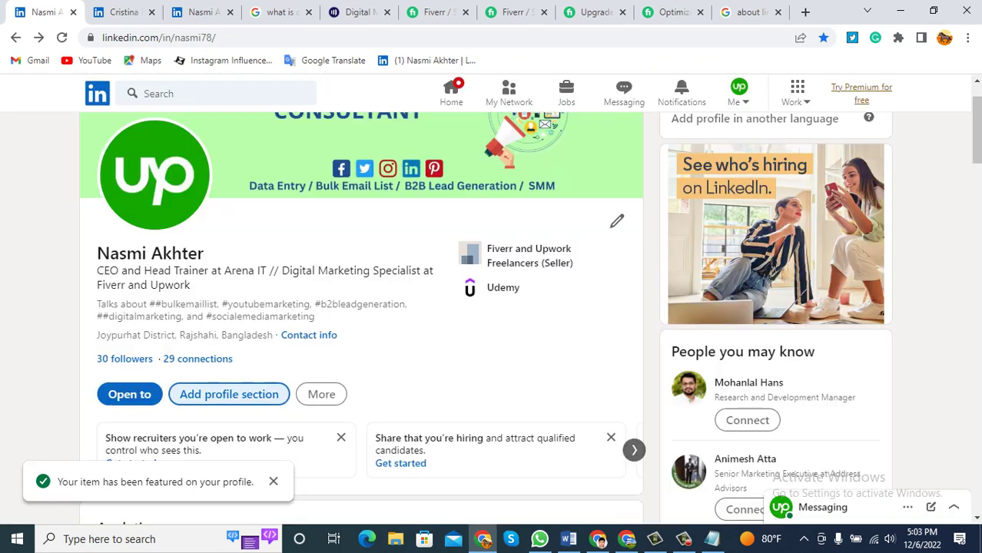
scroll(667, 120, "down", 2)
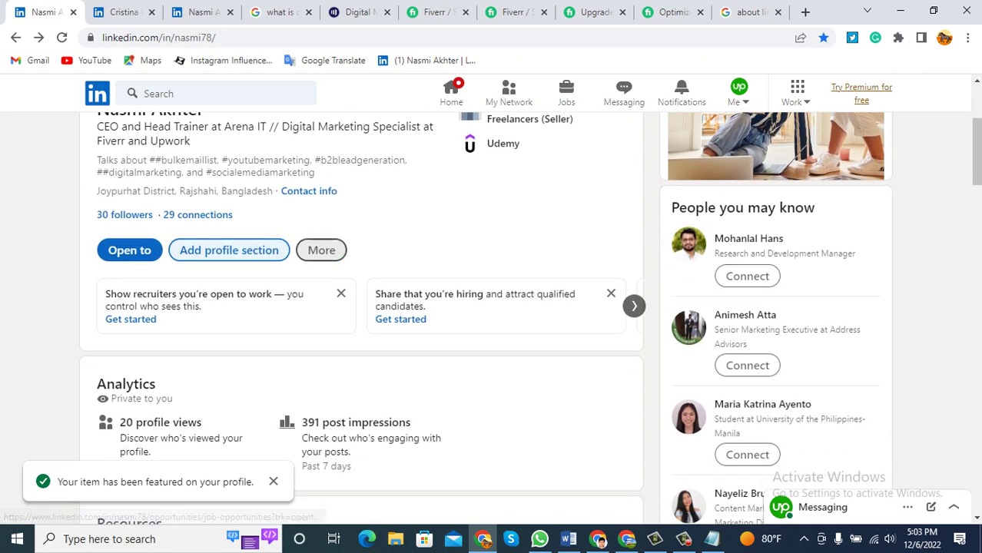
left_click(322, 250)
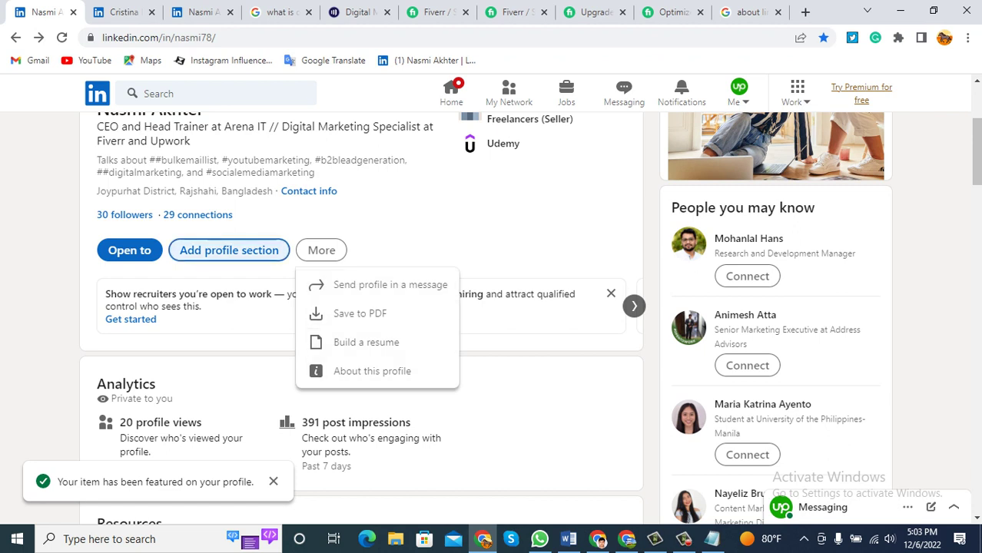
left_click(228, 251)
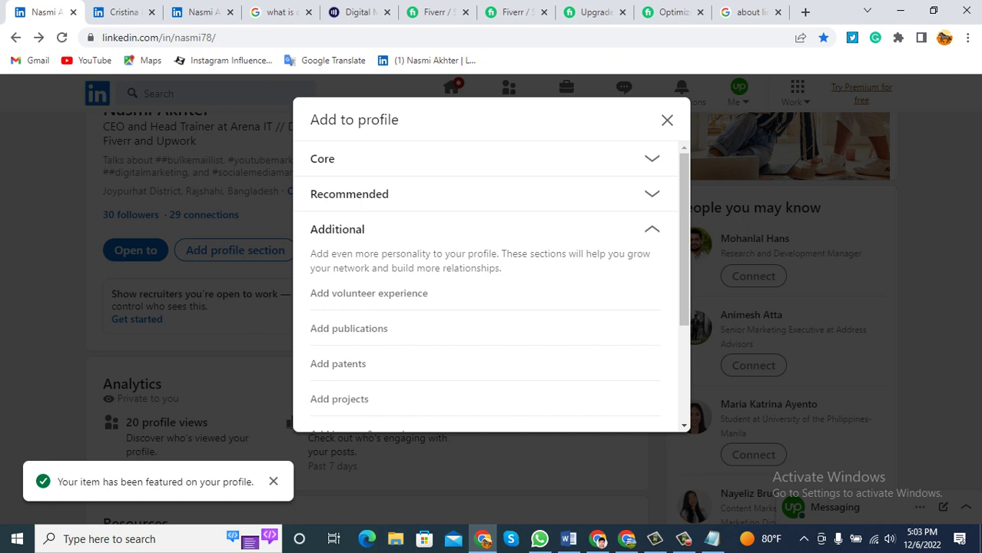
Browse the Core, Recommended and Additional sections and choose Add volunteer experience.
left_click(322, 159)
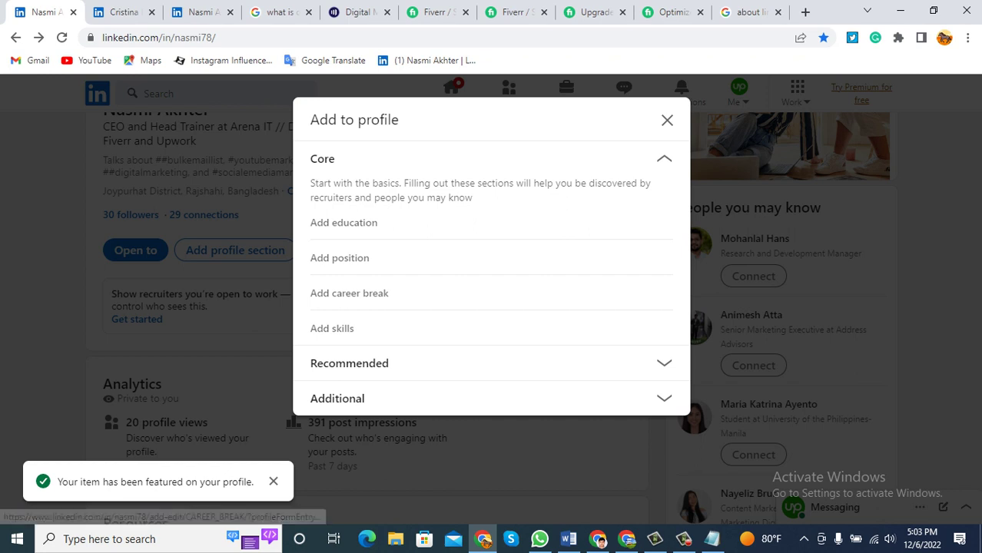
left_click(349, 363)
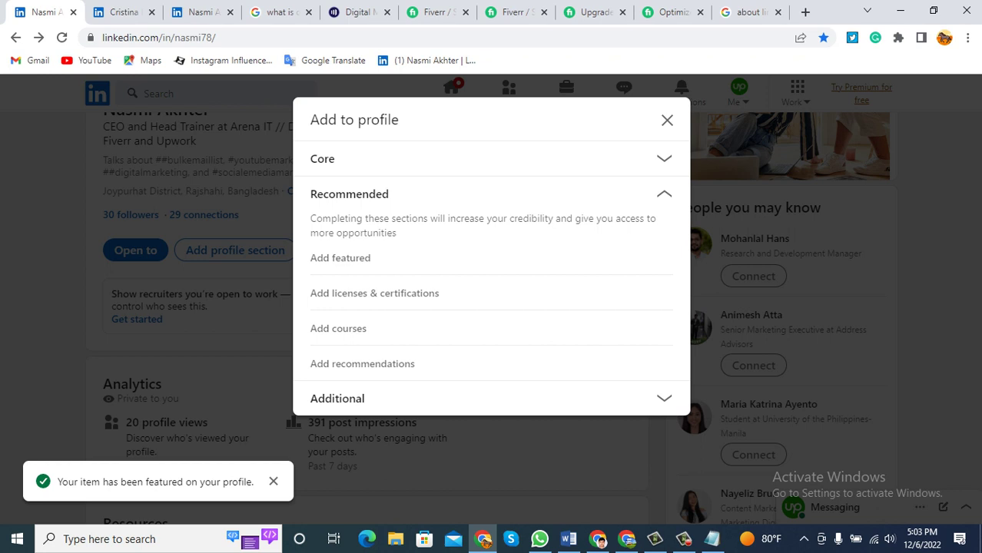
left_click(337, 398)
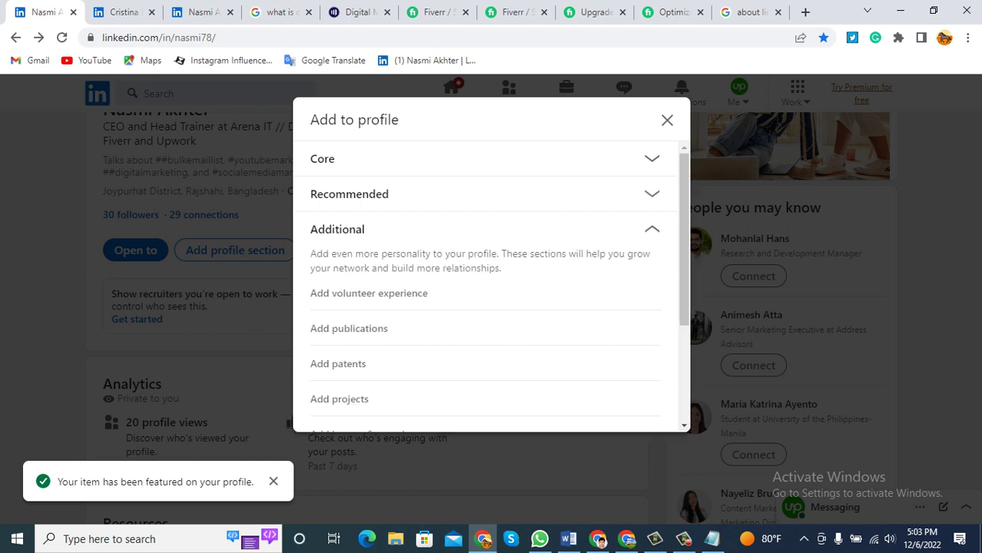
scroll(484, 326, "down", 3)
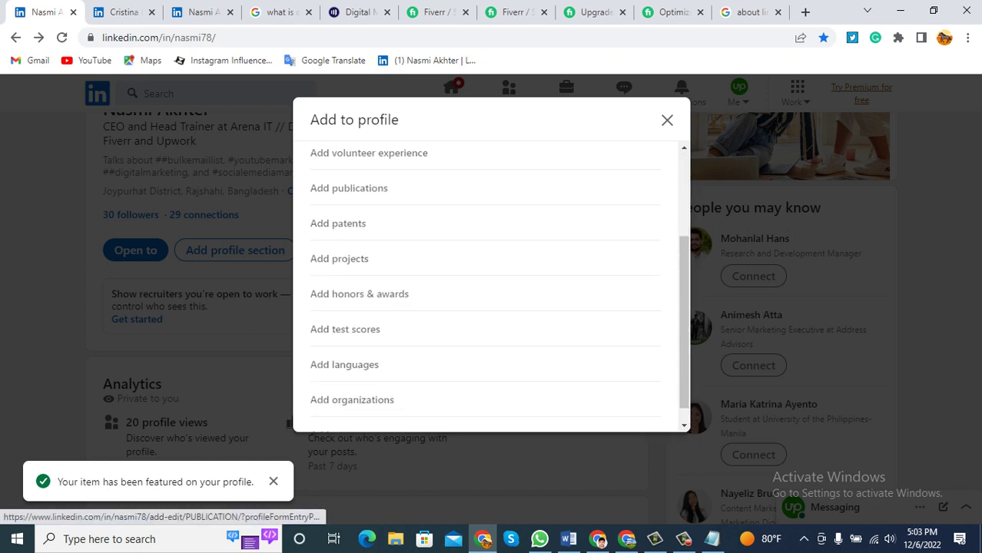
scroll(484, 326, "down", 1)
scroll(484, 292, "up", 4)
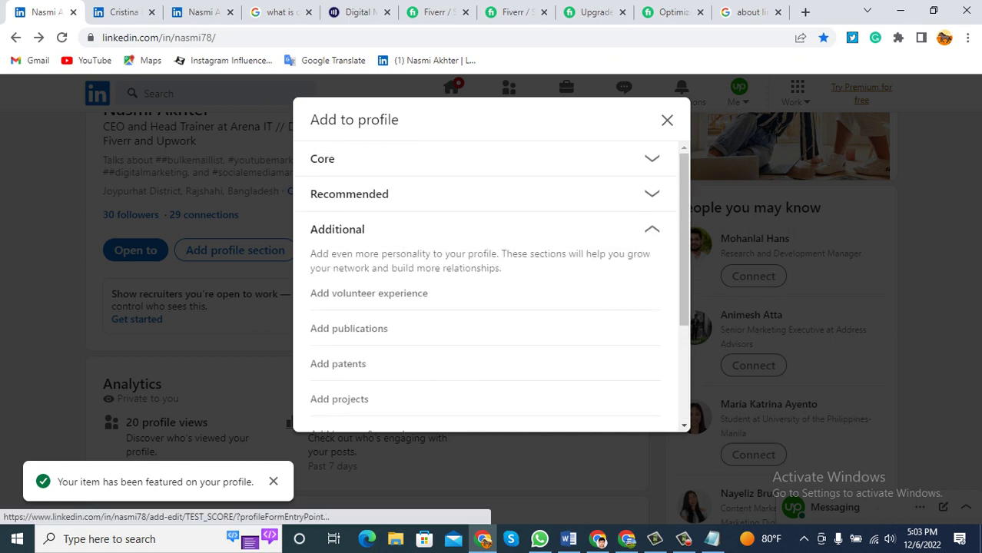
left_click(322, 158)
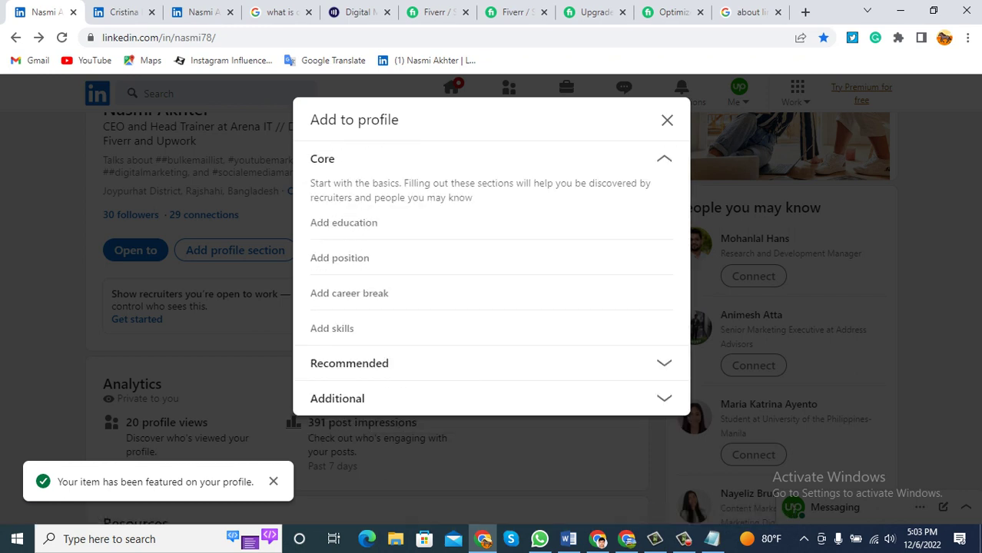
left_click(349, 362)
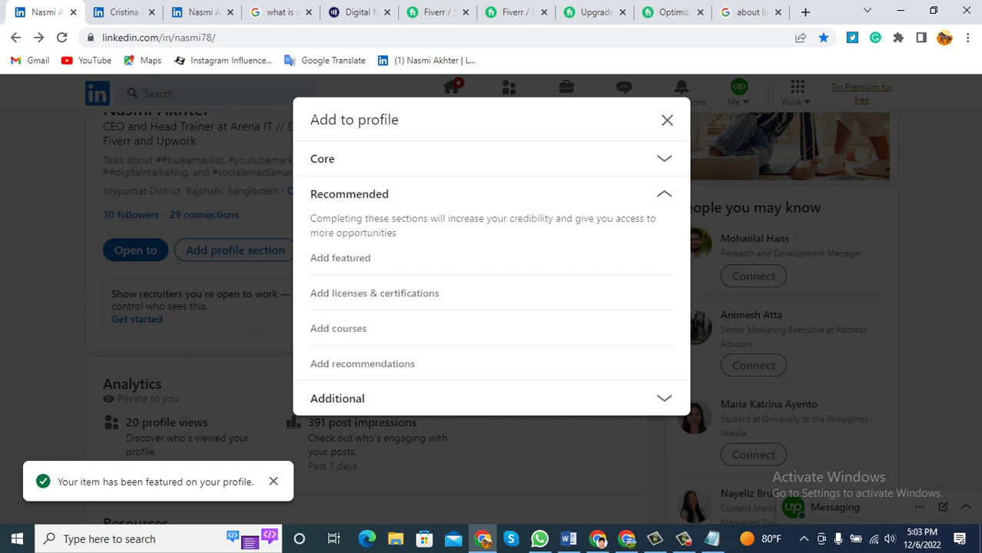
left_click(337, 398)
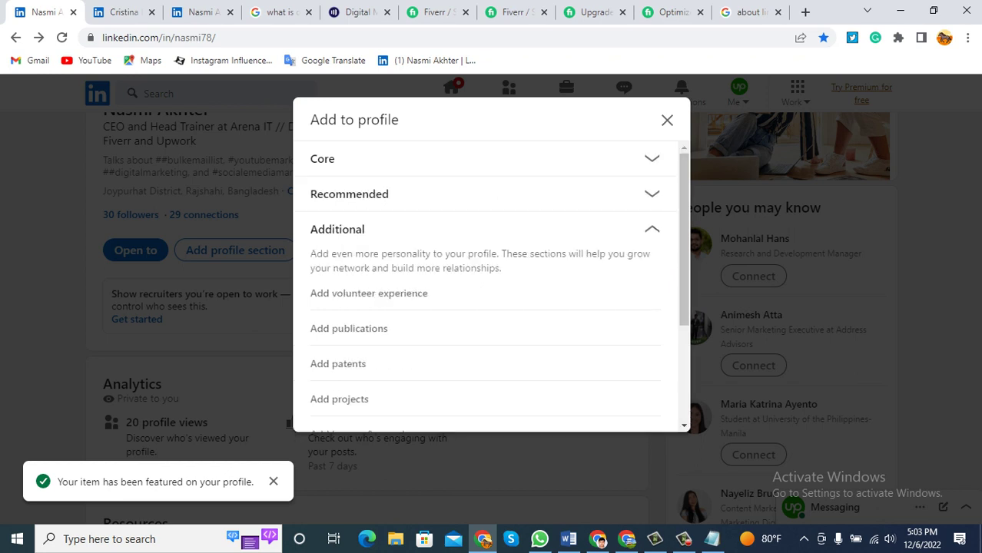
left_click(368, 293)
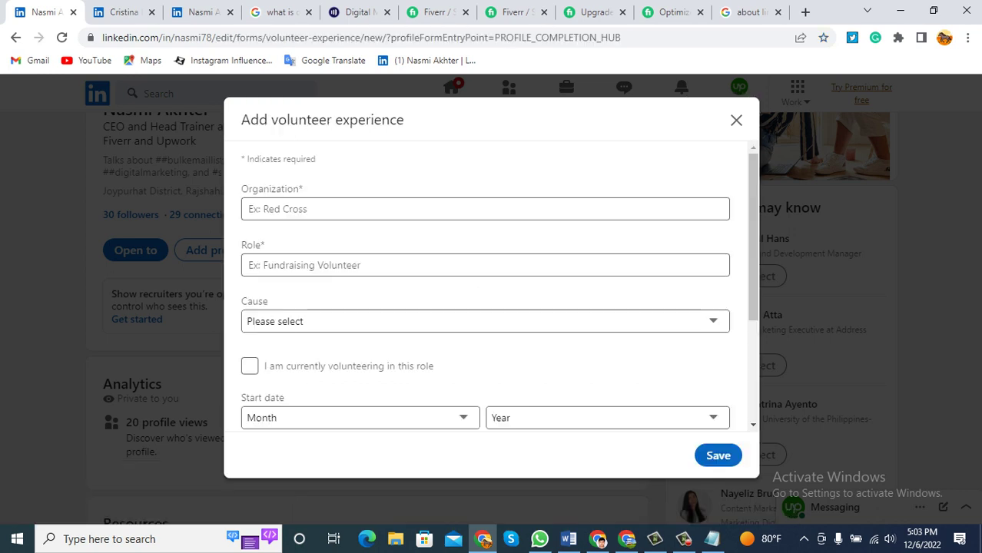
Type 'Arena IT Institute' as the organization and accept the 'Arena IT Institute and Software' suggestion.
left_click(485, 265)
left_click(485, 209)
left_click_drag(405, 119, 241, 120)
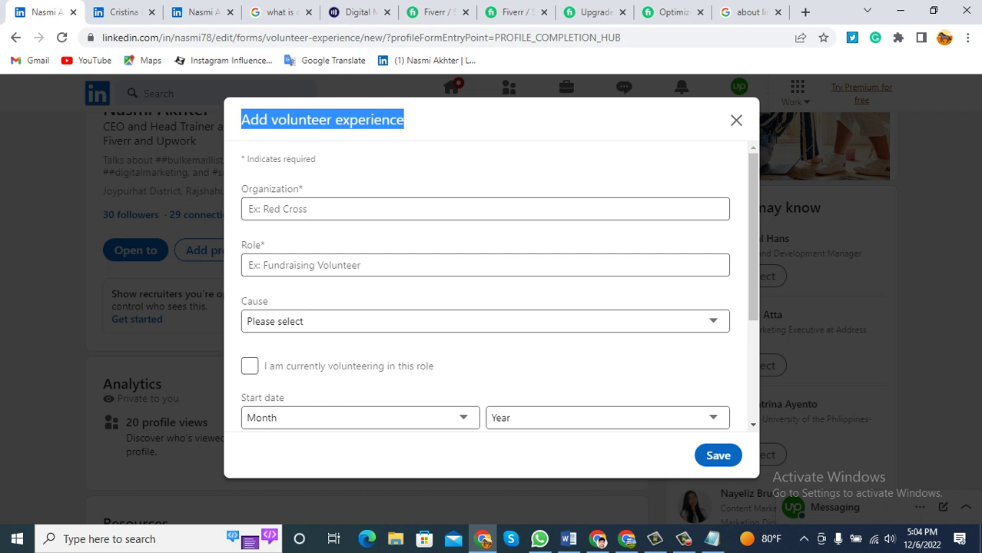
left_click_drag(405, 120, 240, 120)
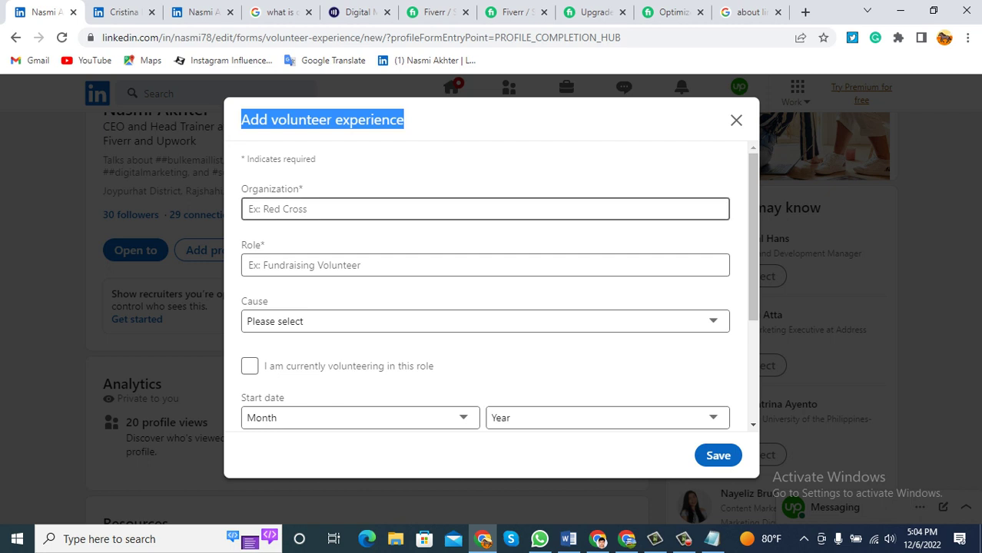
left_click(307, 209)
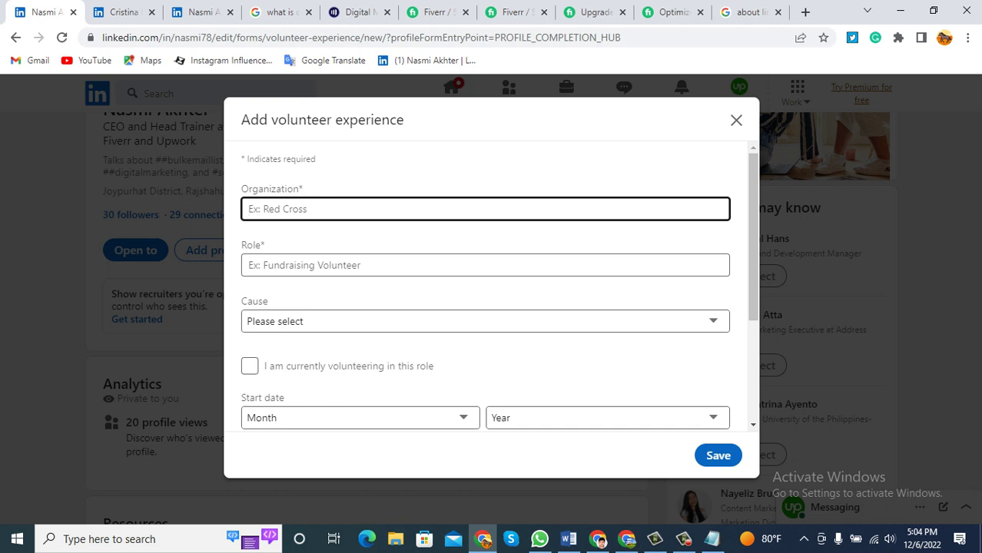
type("Arena")
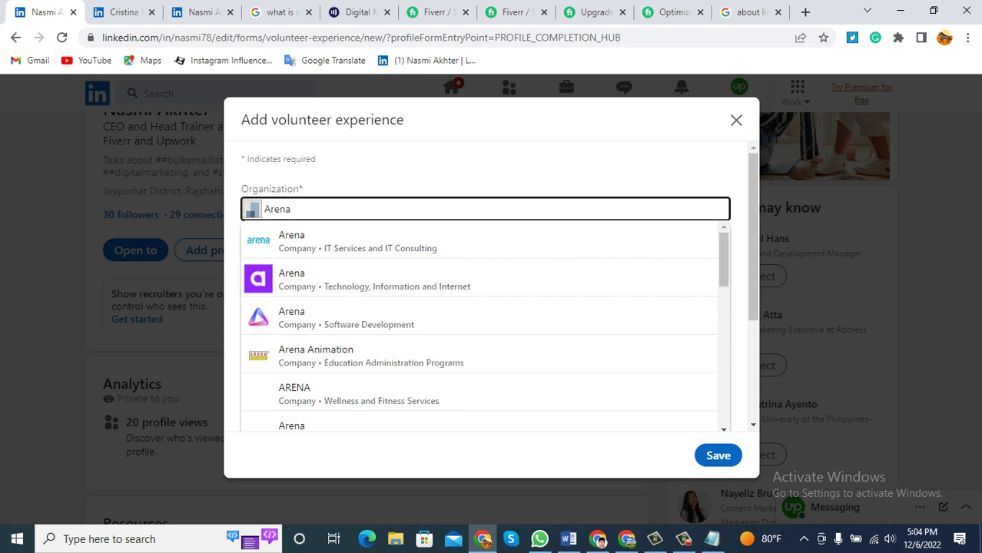
type(" I")
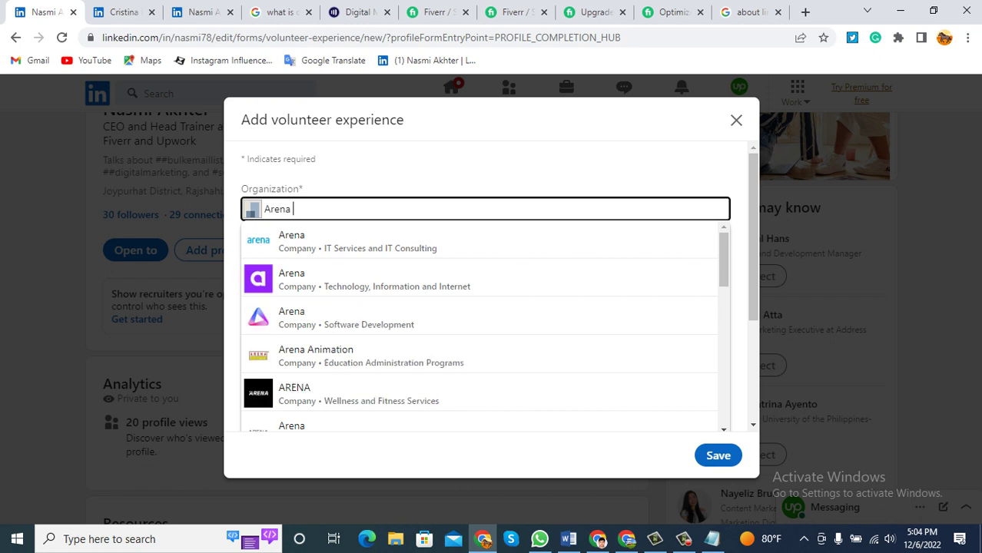
type("T")
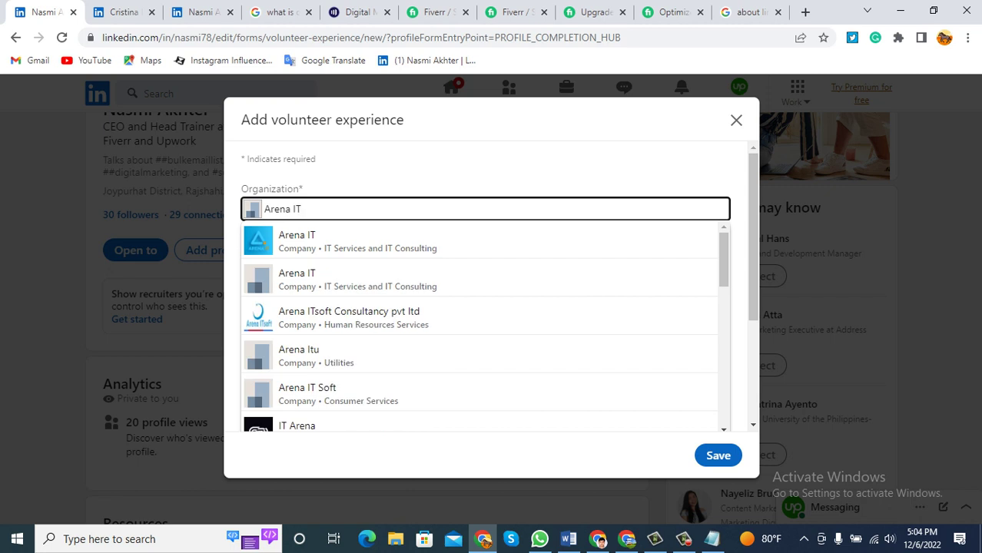
type(" Instit")
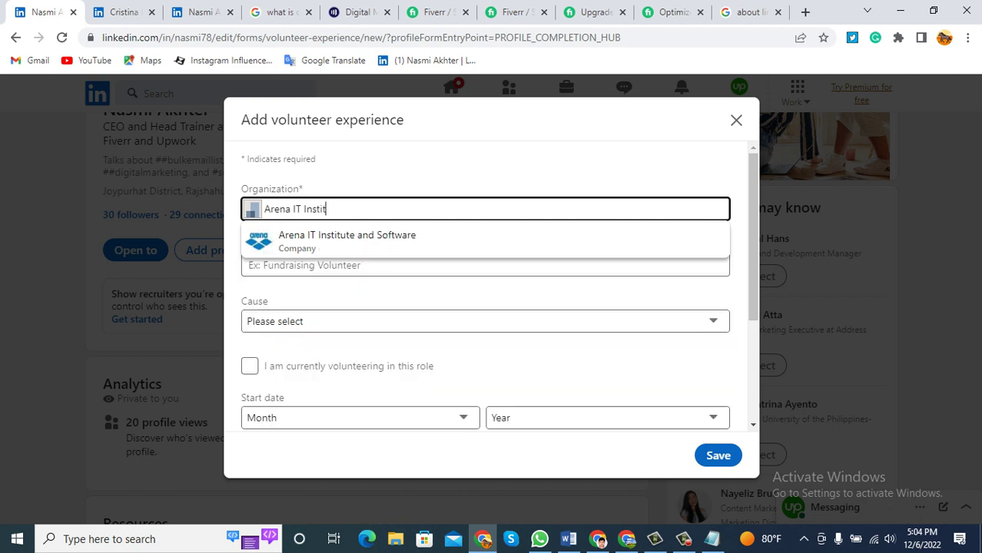
type("ute")
key("Down")
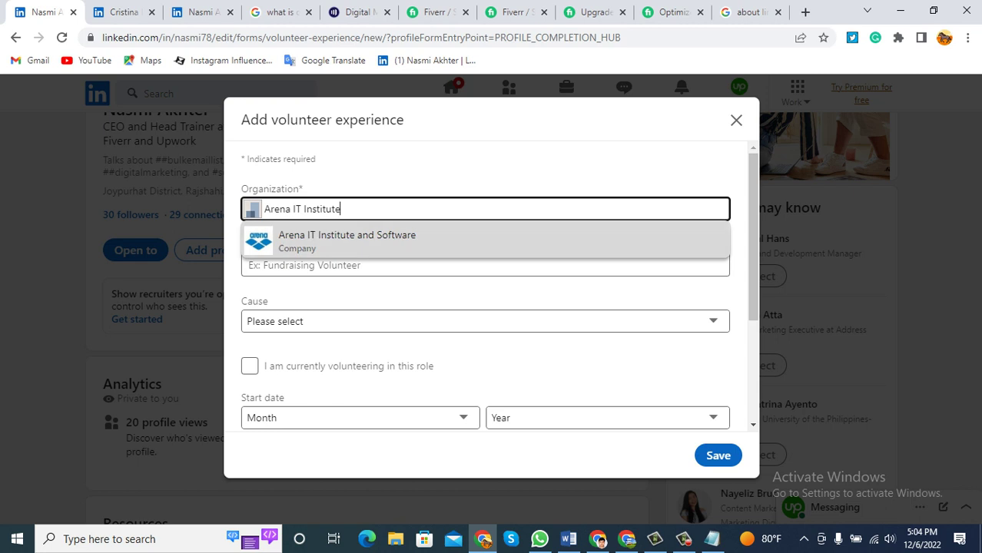
key("Return")
left_click_drag(401, 209, 264, 209)
left_click(402, 209)
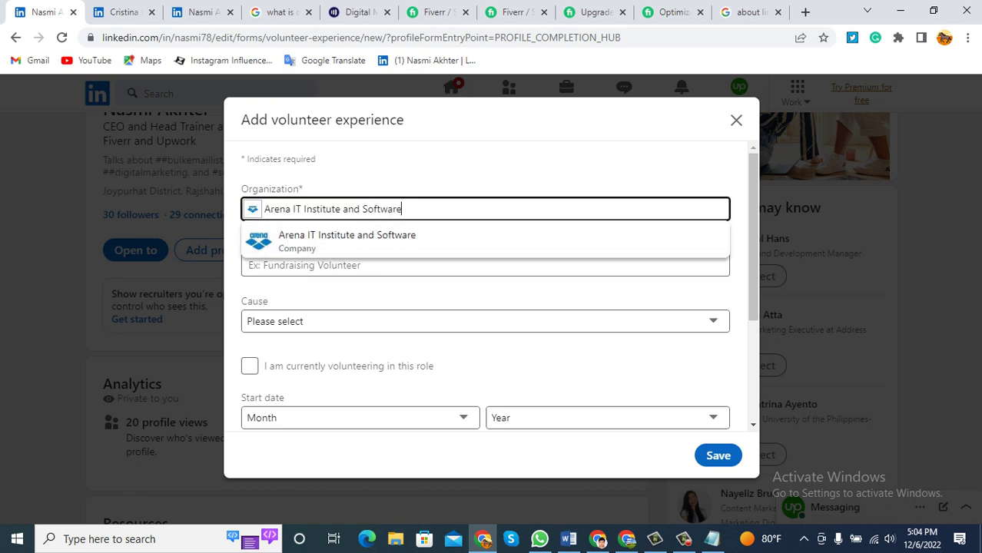
left_click(485, 266)
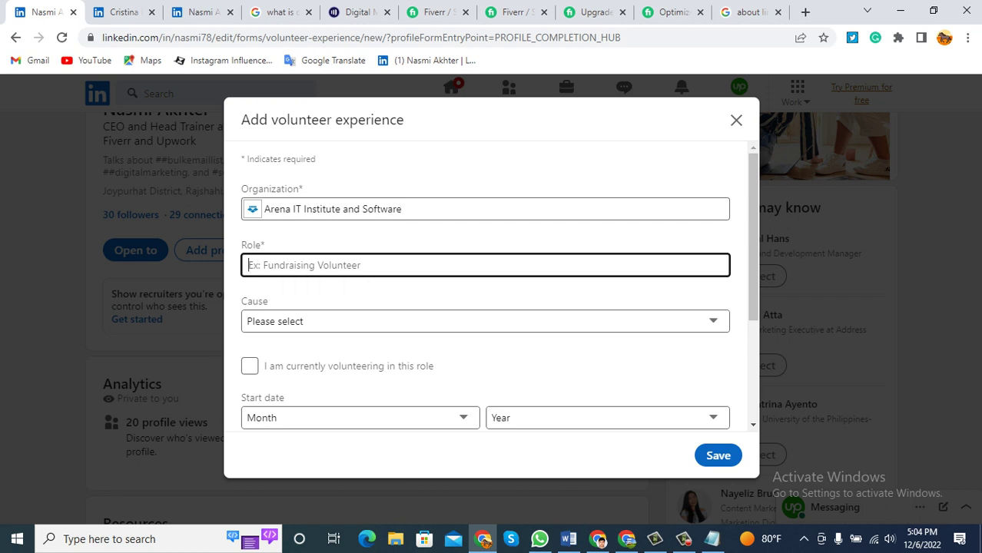
Set the volunteer role to Freelance from the suggestions for 'Free'.
type("Free")
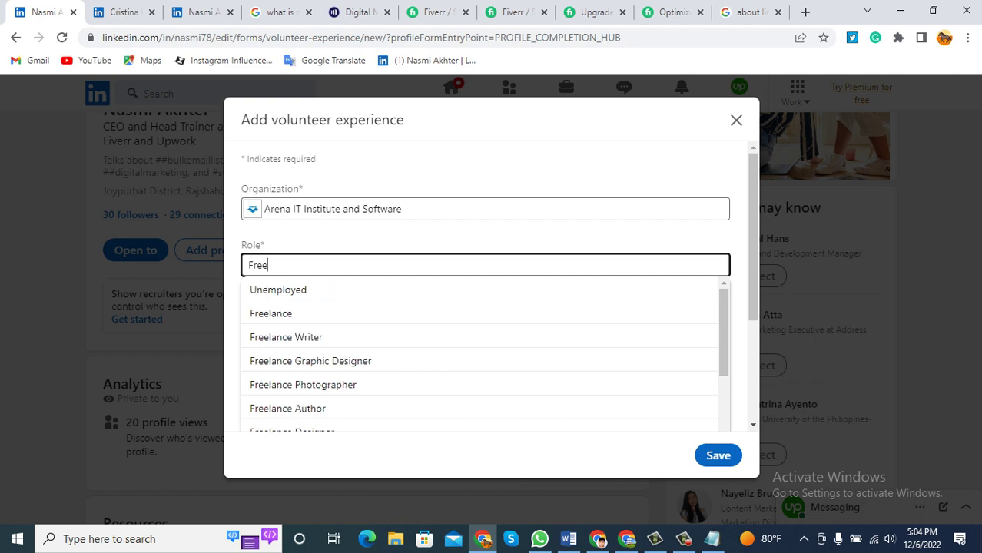
key("Down")
key("Down")
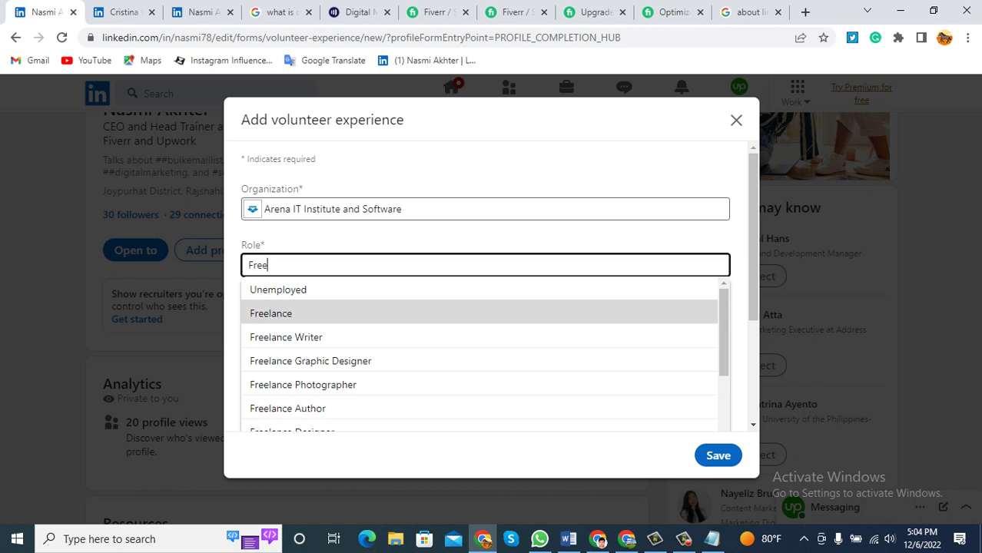
key("Return")
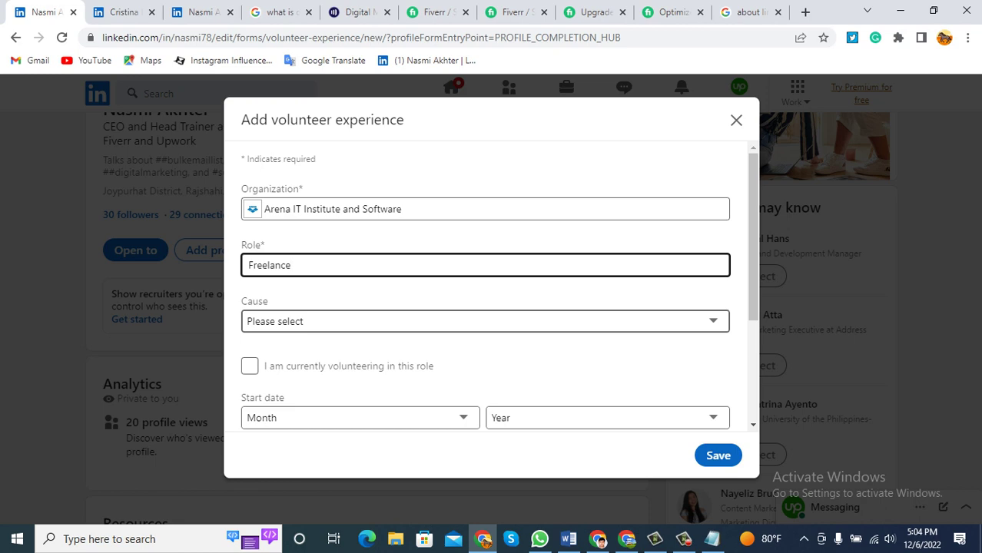
Set the volunteering cause to Social Services from the Cause dropdown.
left_click(485, 321)
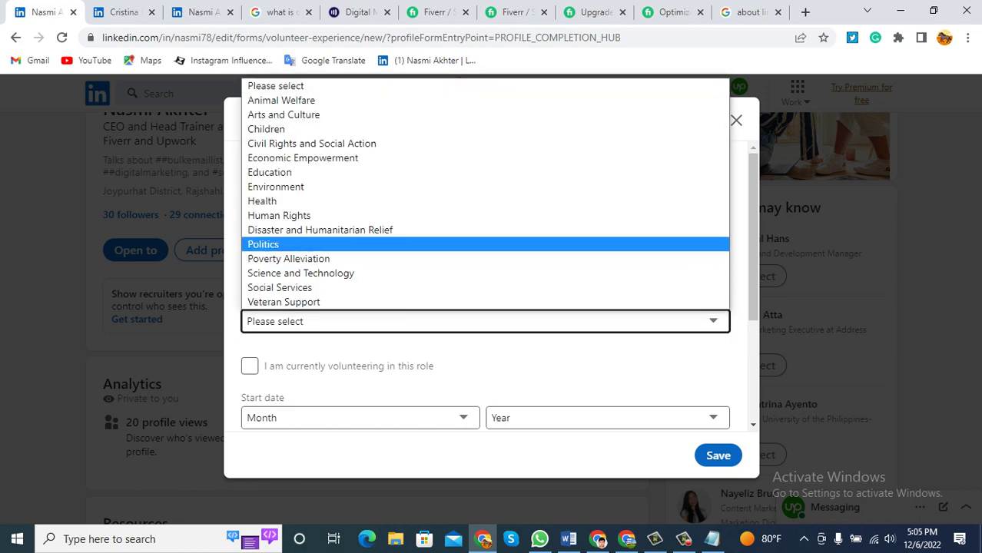
key("Down")
key("Down")
key("Down")
key("Down")
key("Down")
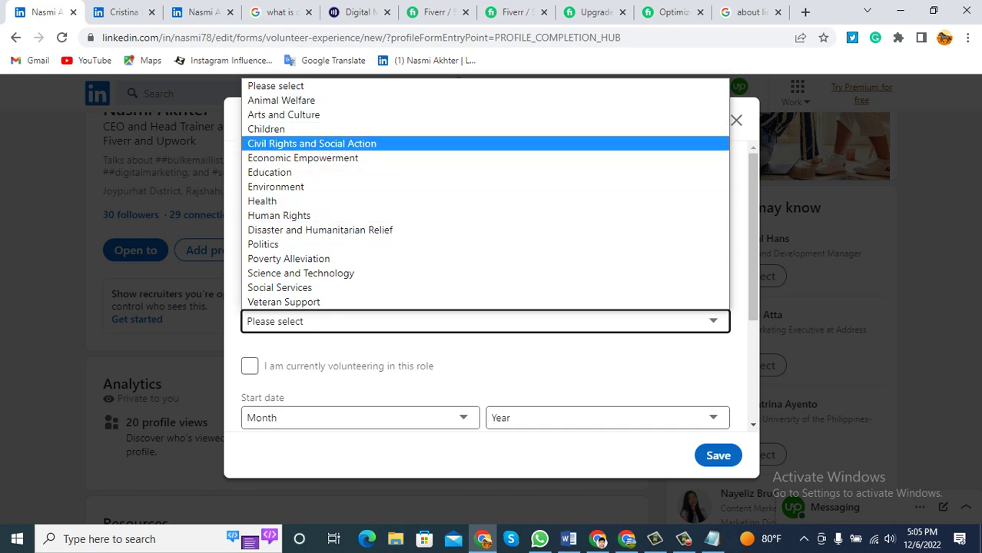
key("Down")
key("Down")
key("Down")
key("Down")
key("Down")
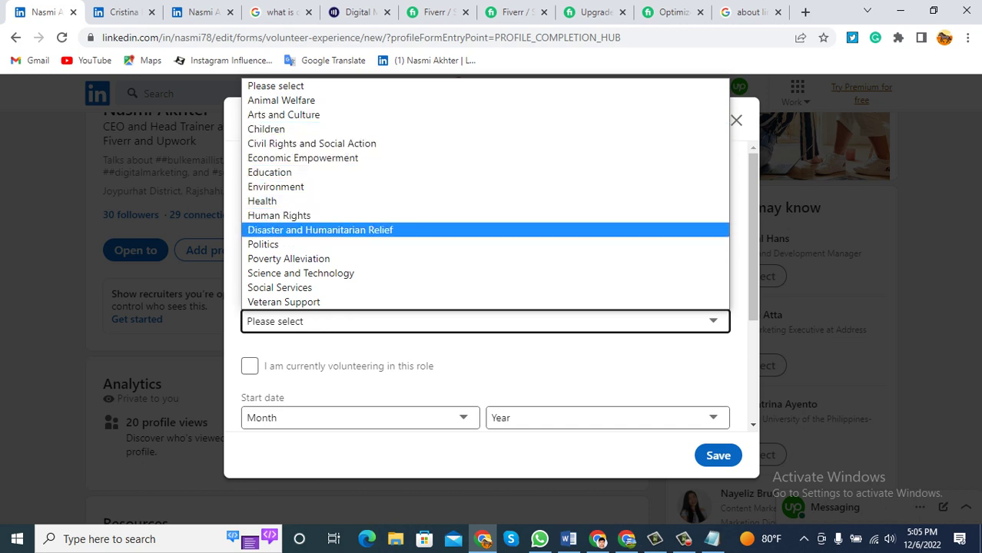
key("Up")
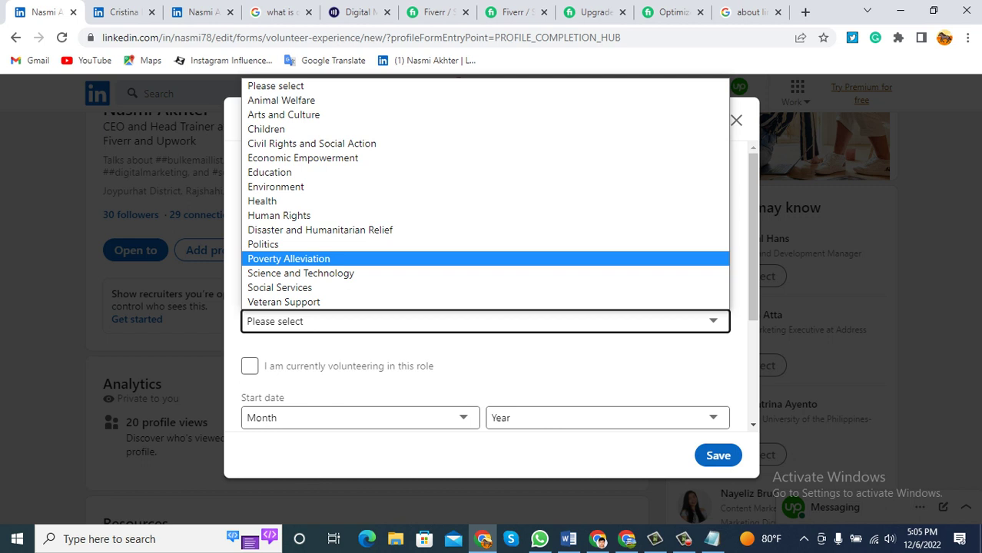
key("Down")
key("Down")
key("Down")
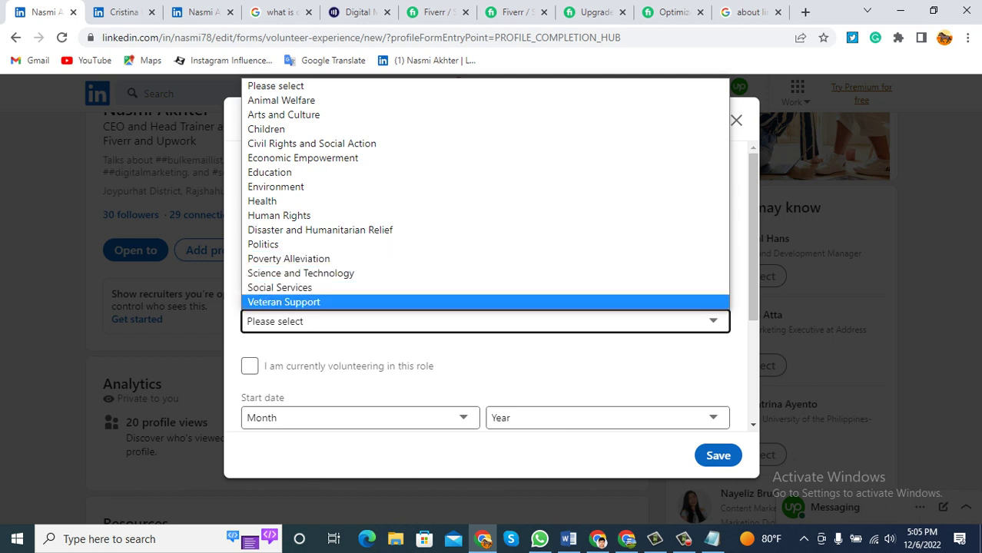
key("Up")
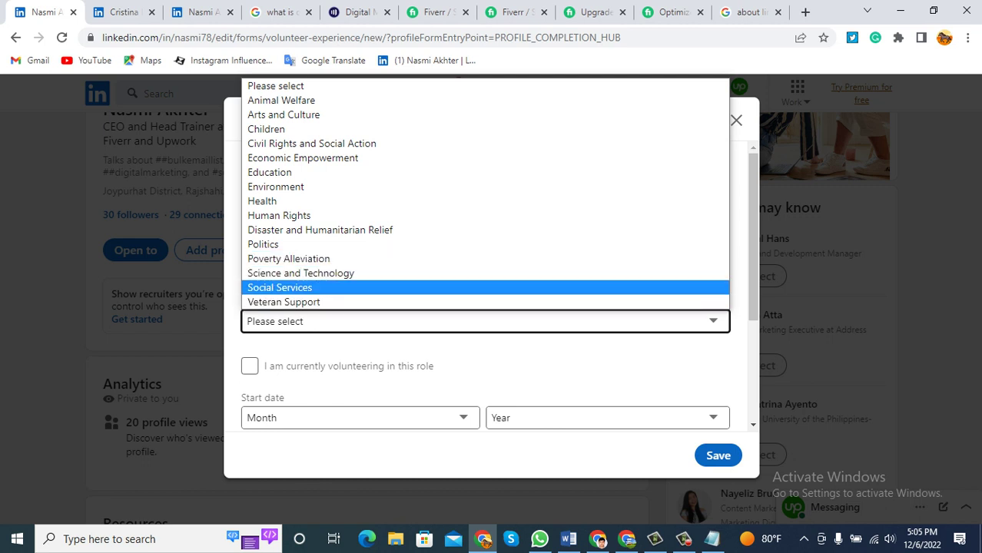
key("Up")
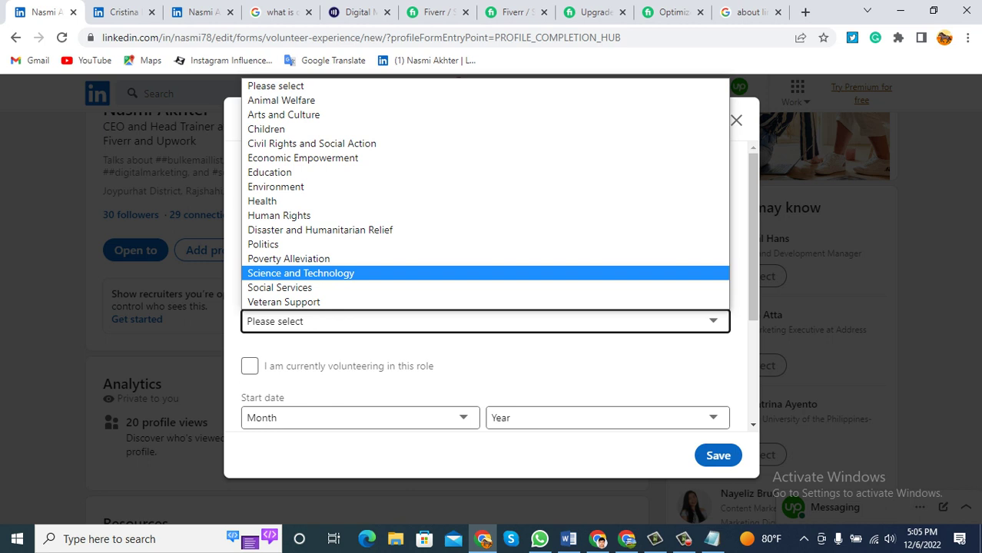
key("Up")
key("Up")
key("Up")
key("Up")
key("Up")
key("Up")
key("Up")
key("Up")
key("Up")
key("Up")
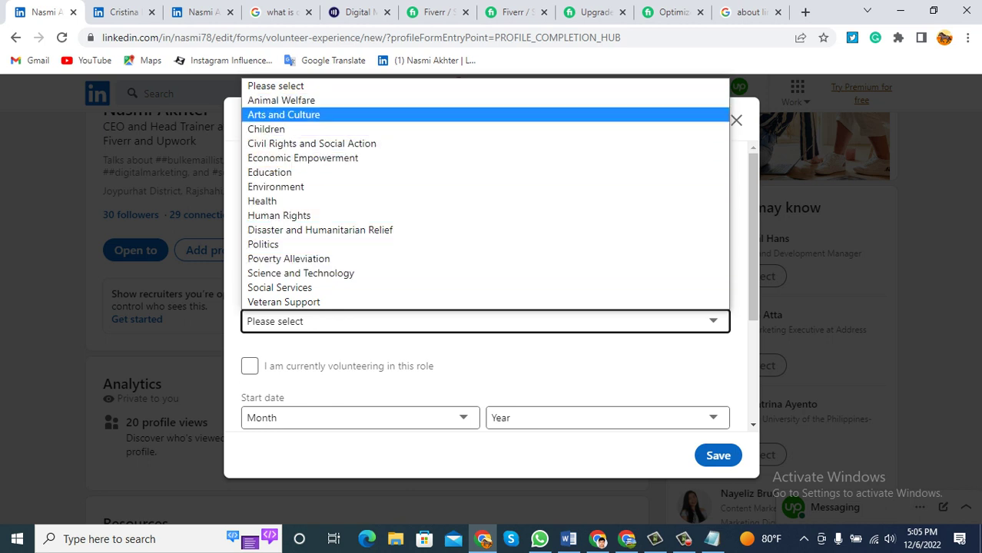
key("Down")
key("Down")
key("Down")
key("Down")
key("Down")
key("Down")
key("Down")
key("Down")
key("Down")
key("Down")
key("Down")
key("Down")
key("Down")
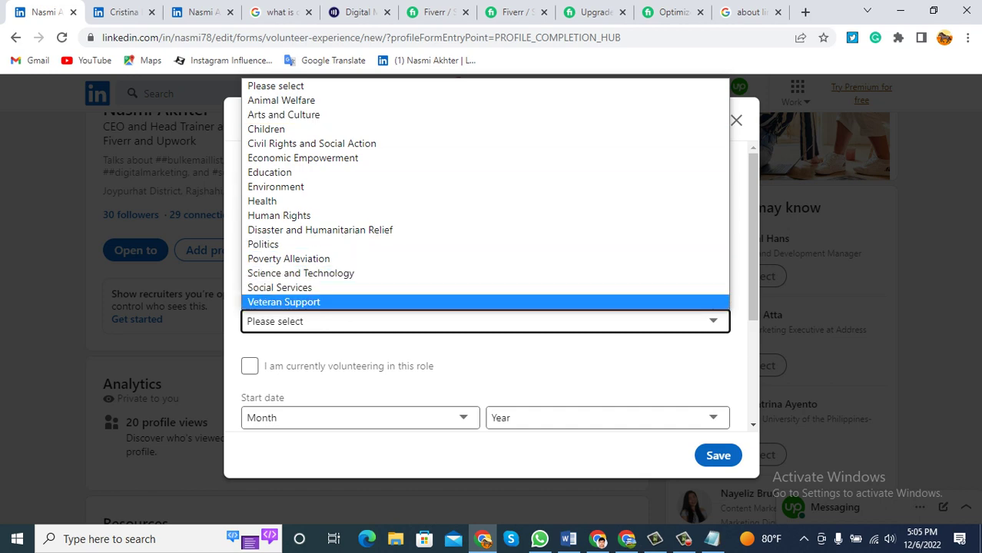
key("Up")
key("Up")
key("Up")
key("Up")
key("Up")
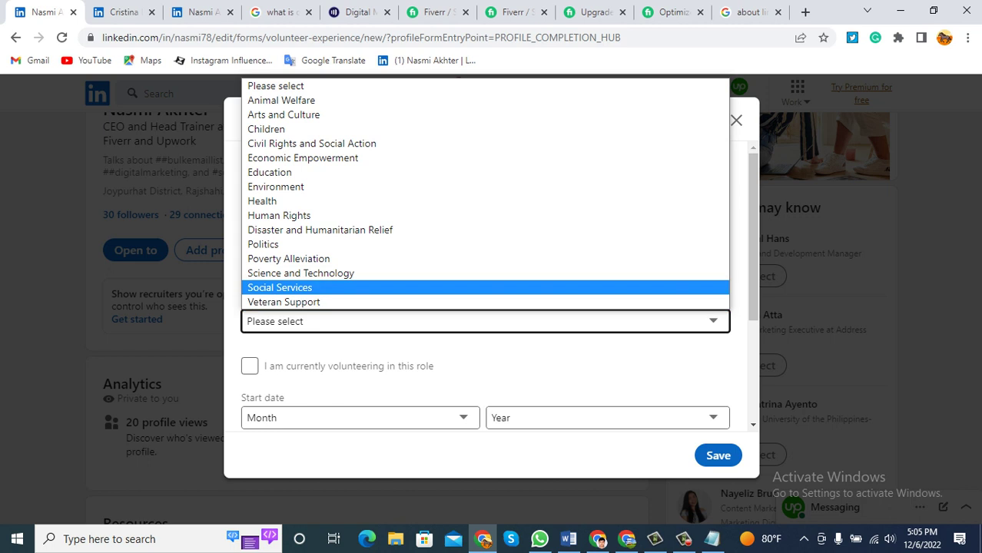
key("Up")
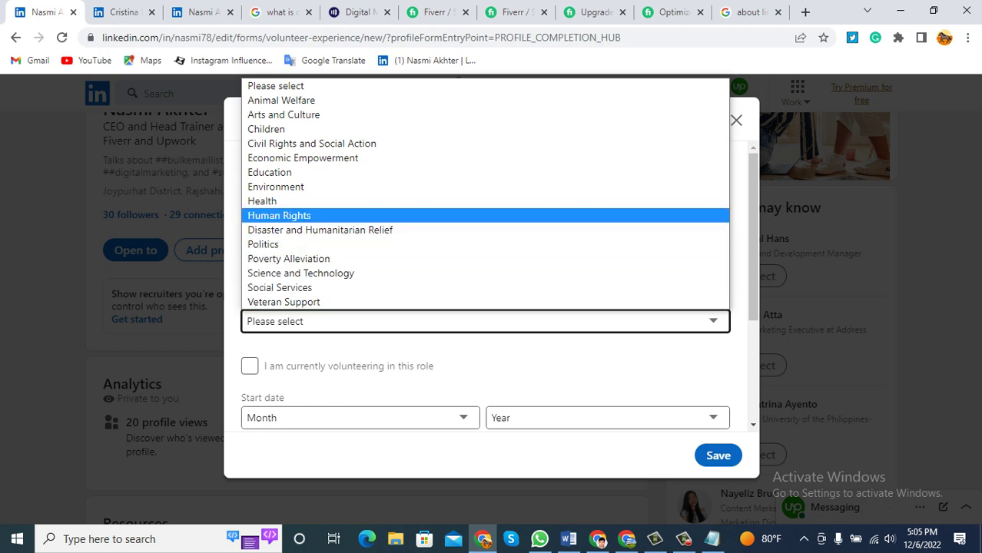
key("Up")
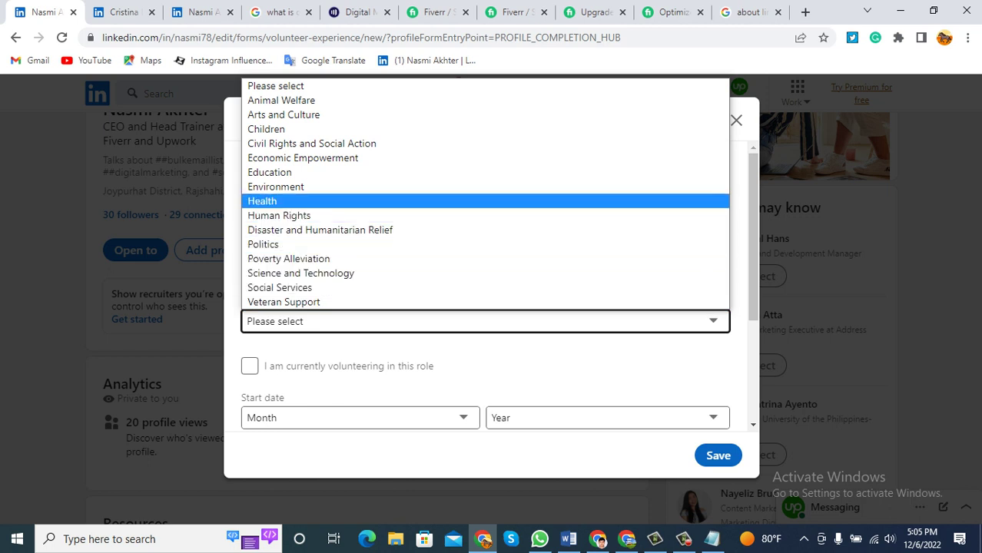
key("Up")
key("Up")
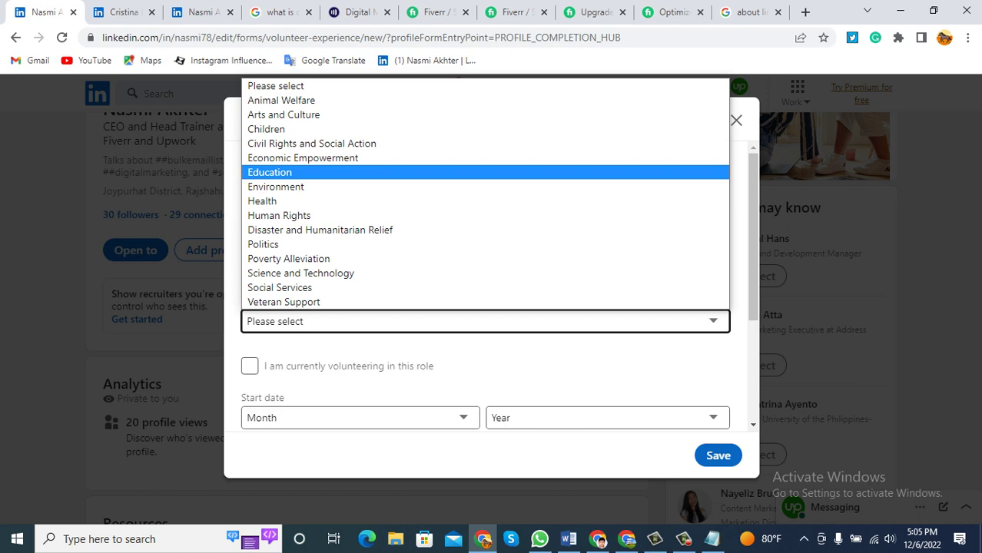
key("Down")
key("Down")
key("Down")
key("Down")
key("Down")
key("Down")
key("Down")
key("Down")
key("Return")
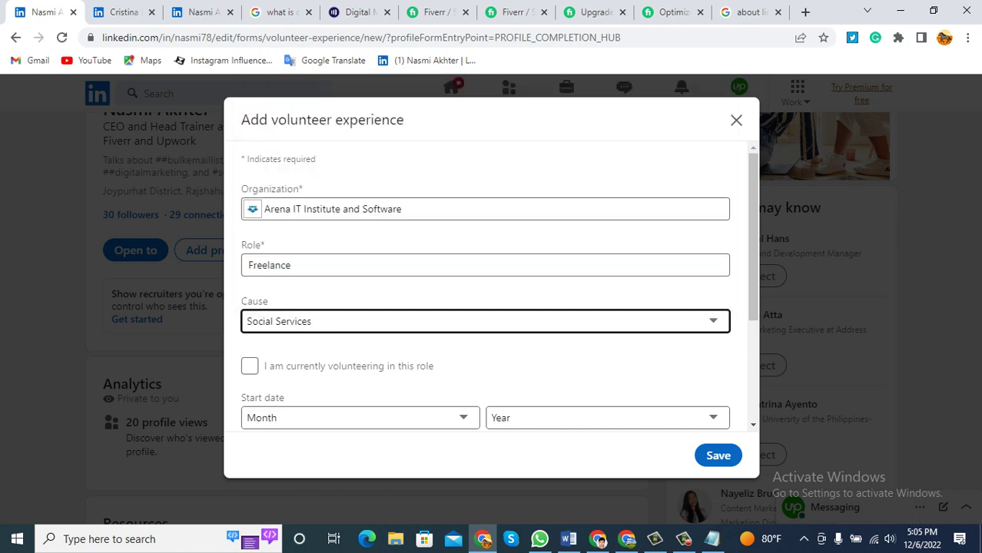
scroll(486, 292, "down", 2)
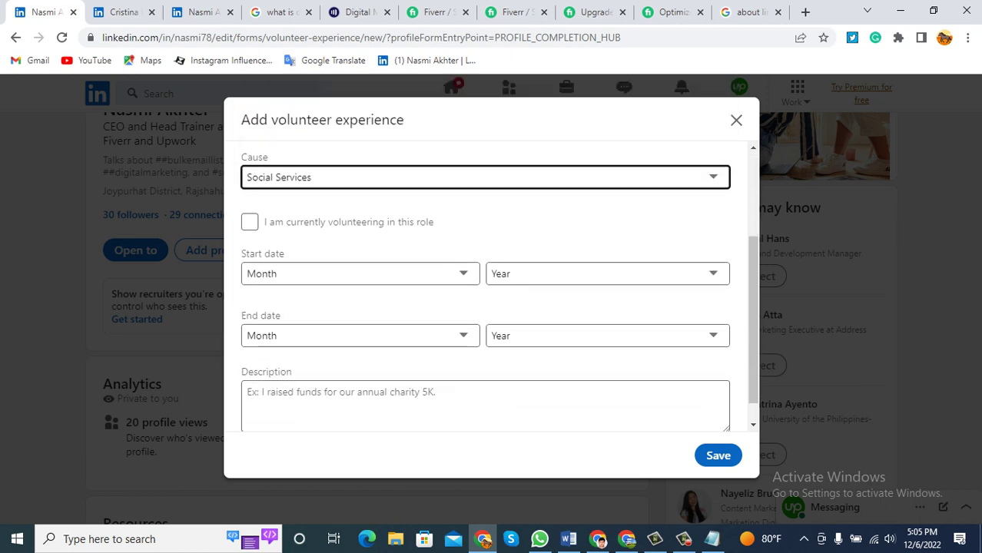
Mark the role as currently volunteering with a start date of January 2021.
key("Tab")
key("space")
key("Tab")
key("space")
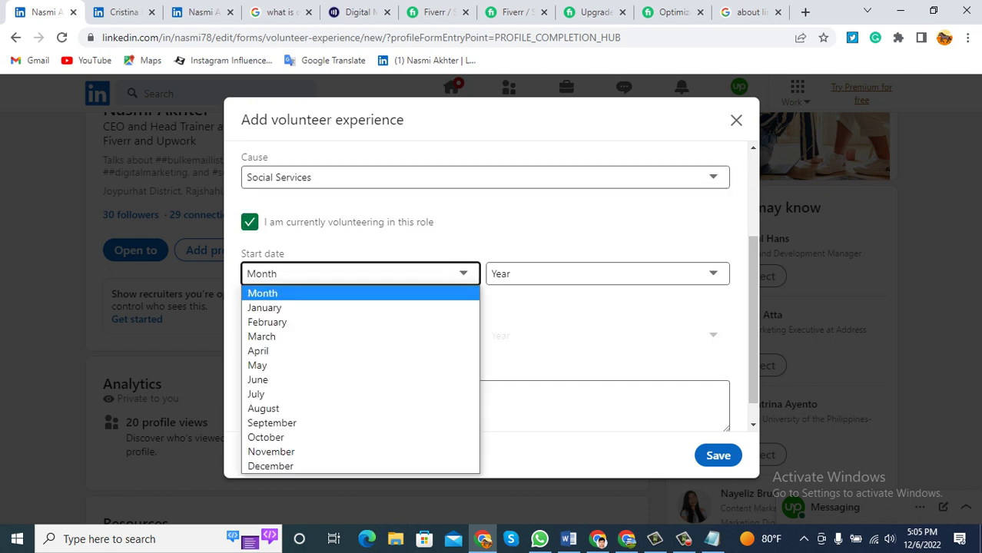
key("Return")
key("Down")
key("Tab")
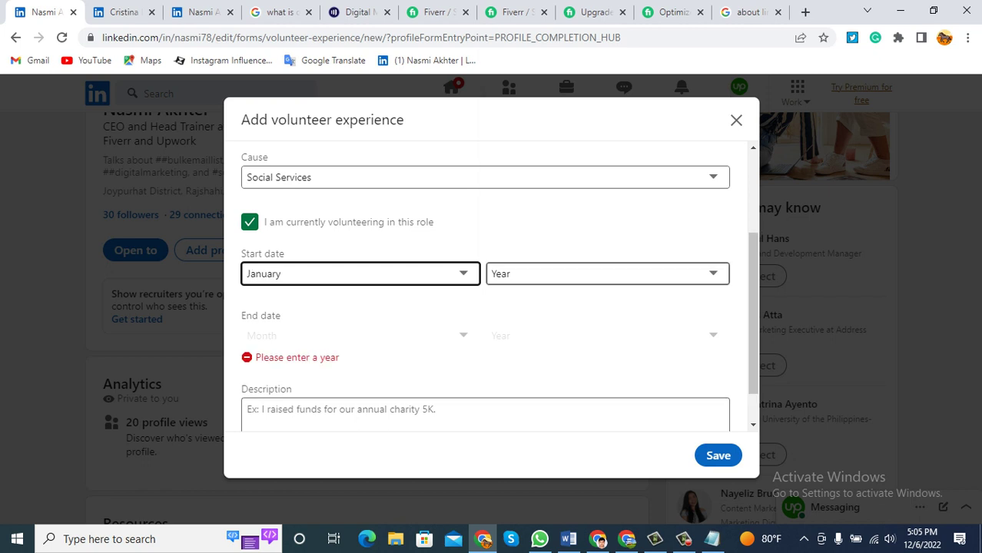
key("space")
type("2008")
key("Up")
key("Up")
key("Up")
key("Up")
key("Up")
key("Up")
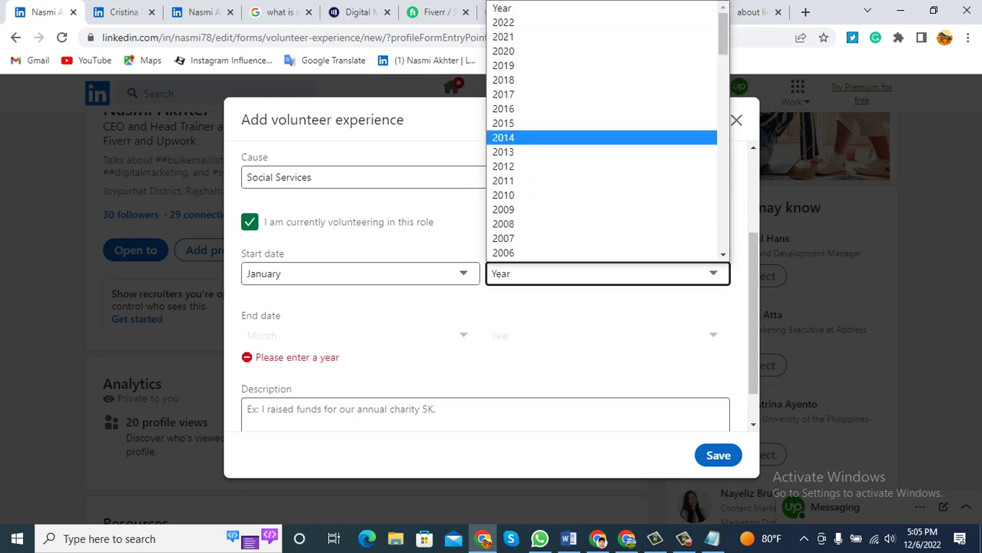
key("Up")
key("Up")
key("Up")
key("Up")
key("Up")
key("Up")
key("Up")
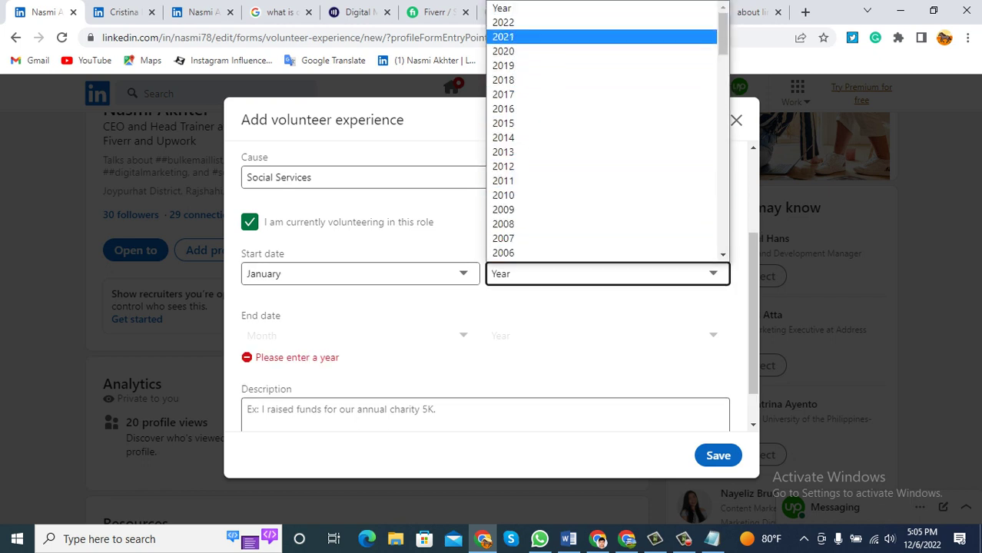
key("Return")
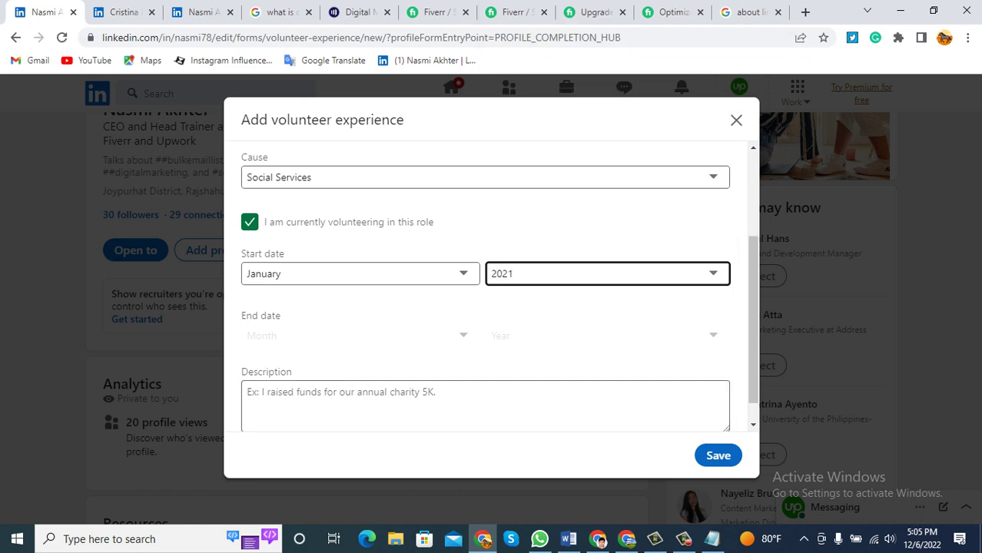
Save the volunteer experience entry to the profile.
key("Tab")
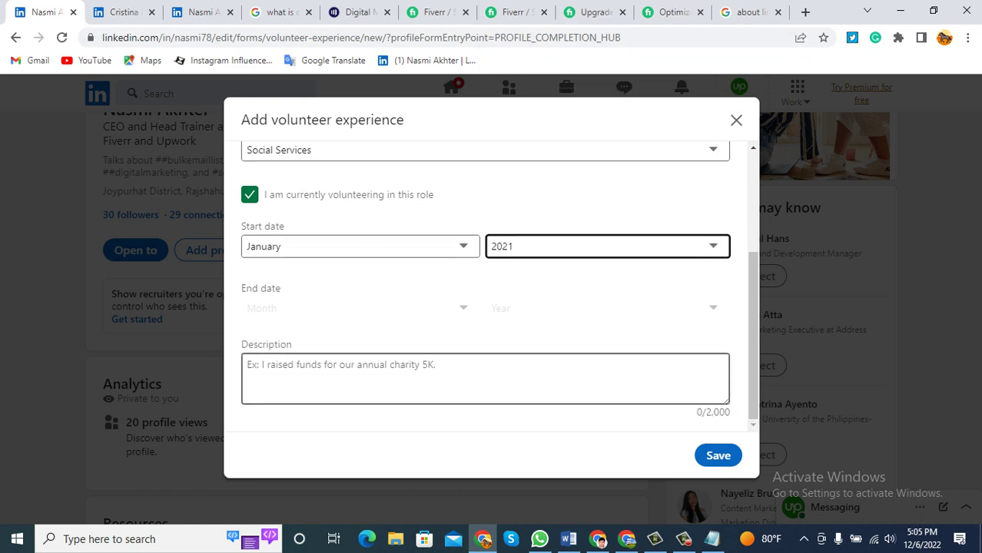
key("Tab")
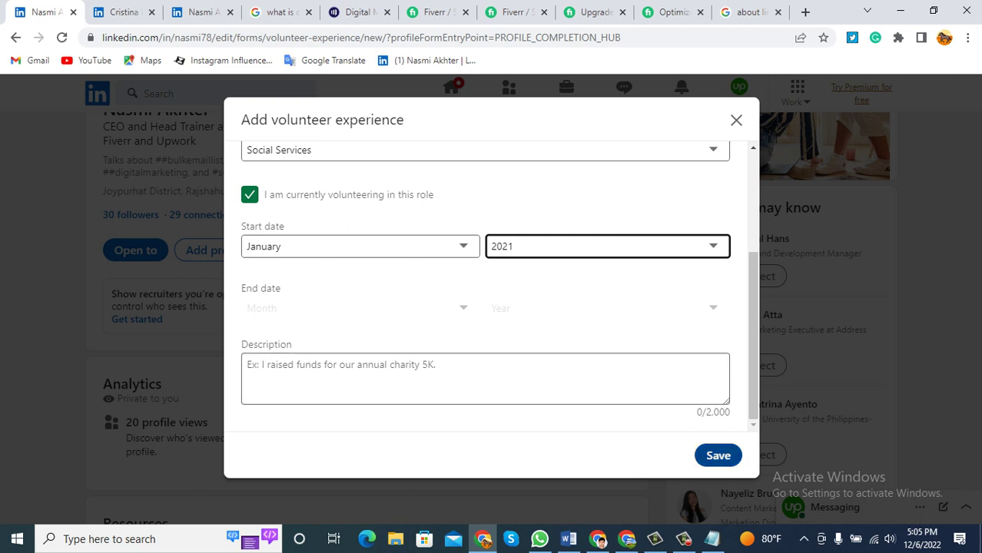
key("Tab")
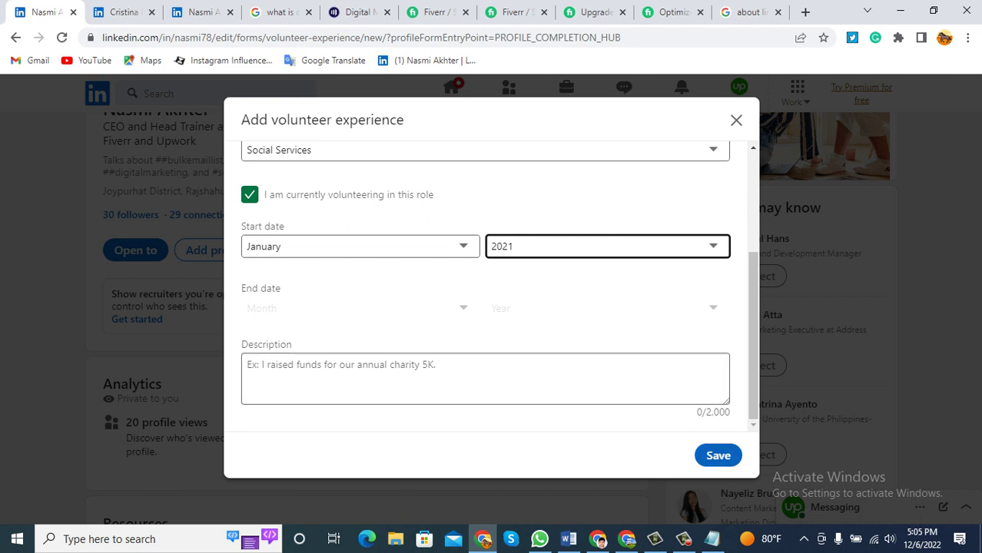
key("Tab")
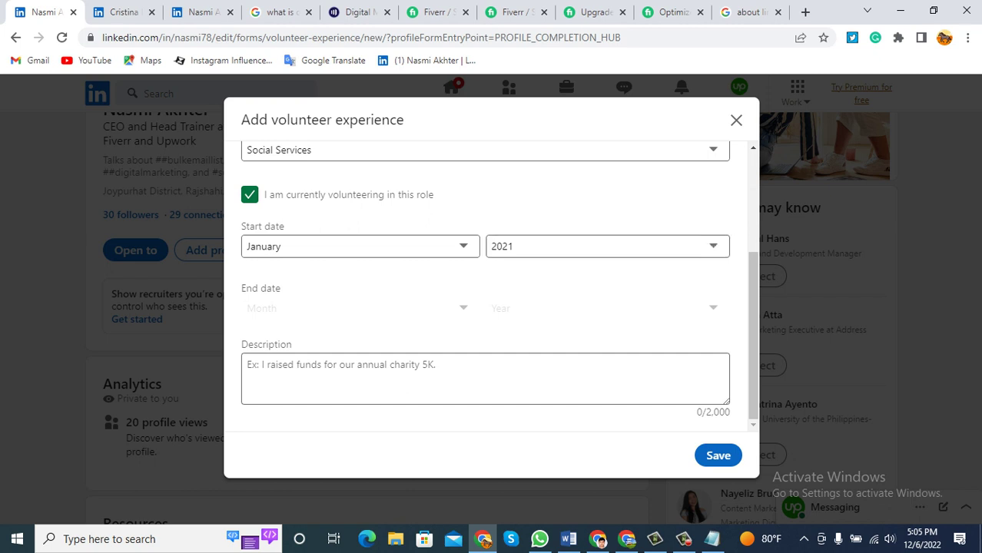
key("Tab")
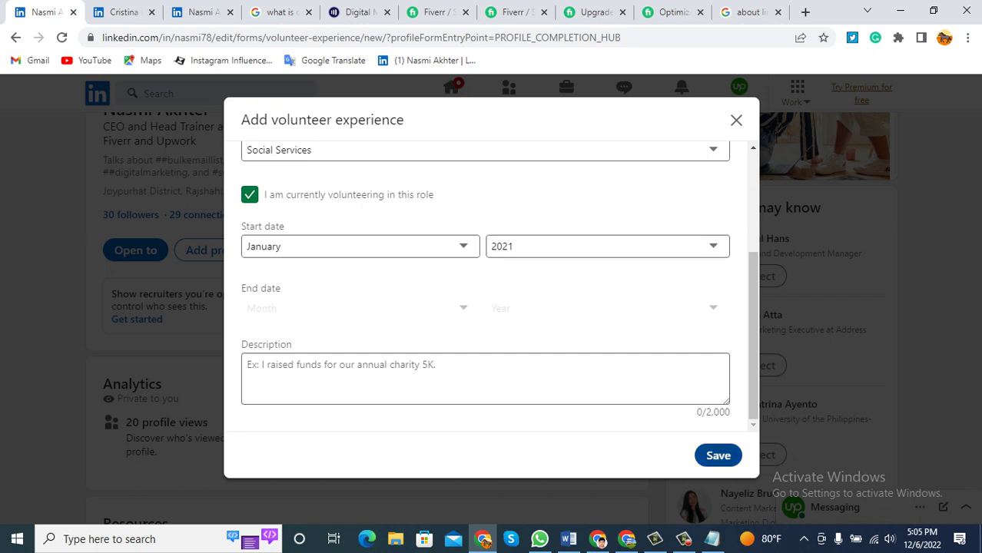
key("shift+Tab")
key("shift+Tab")
key("shift+Tab")
key("shift+Tab")
key("space")
key("space")
scroll(498, 289, "down", 2)
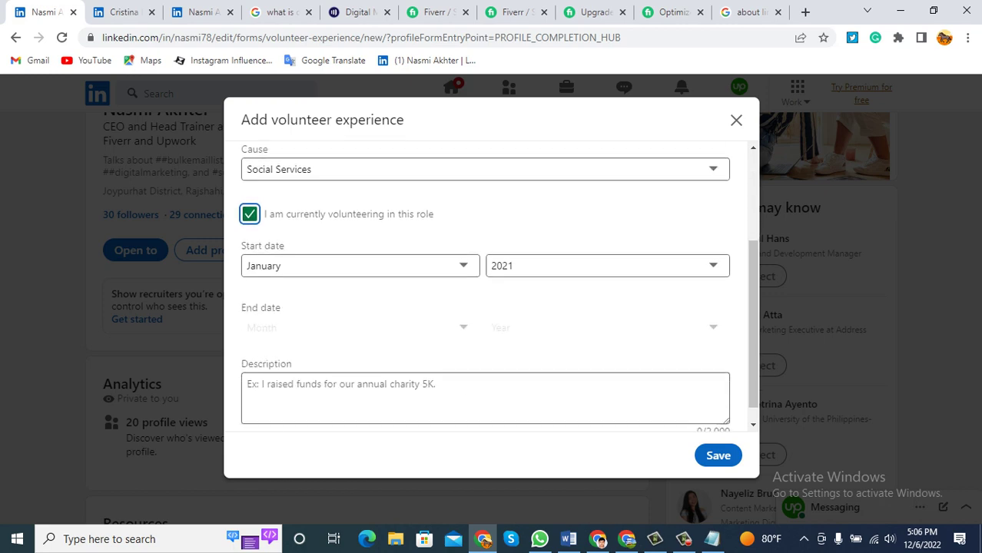
key("Tab")
key("Tab")
key("Tab")
key("Tab")
key("Return")
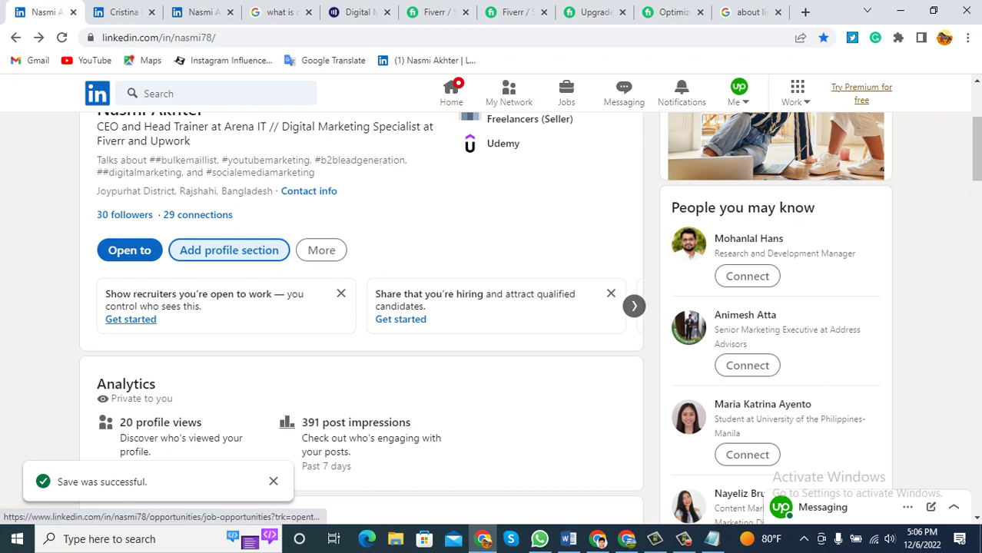
scroll(131, 319, "down", 5)
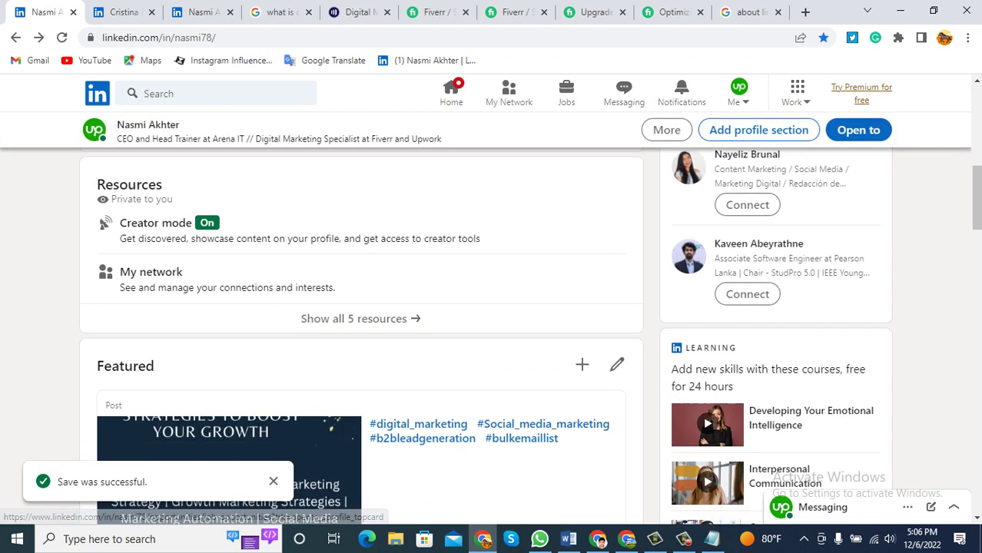
scroll(361, 331, "down", 8)
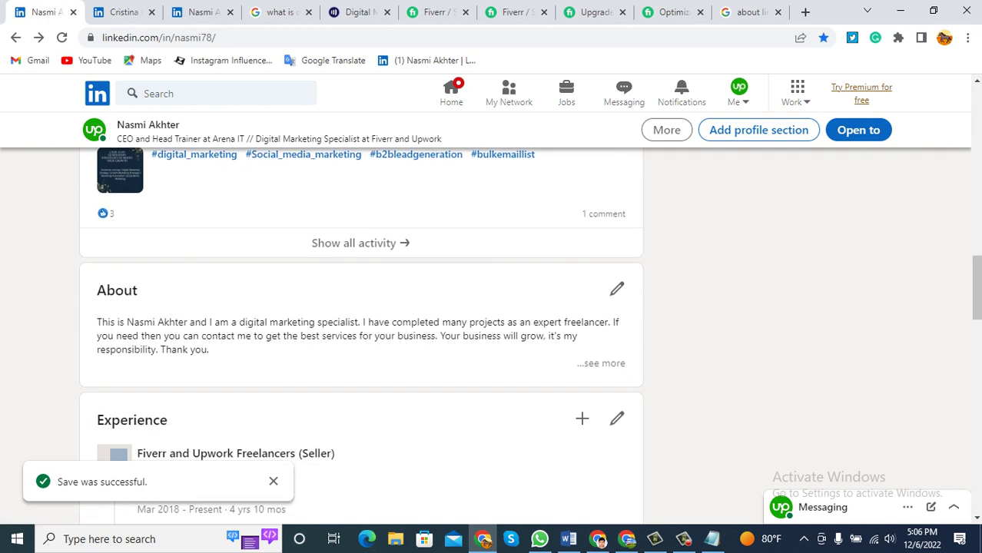
scroll(361, 330, "down", 5)
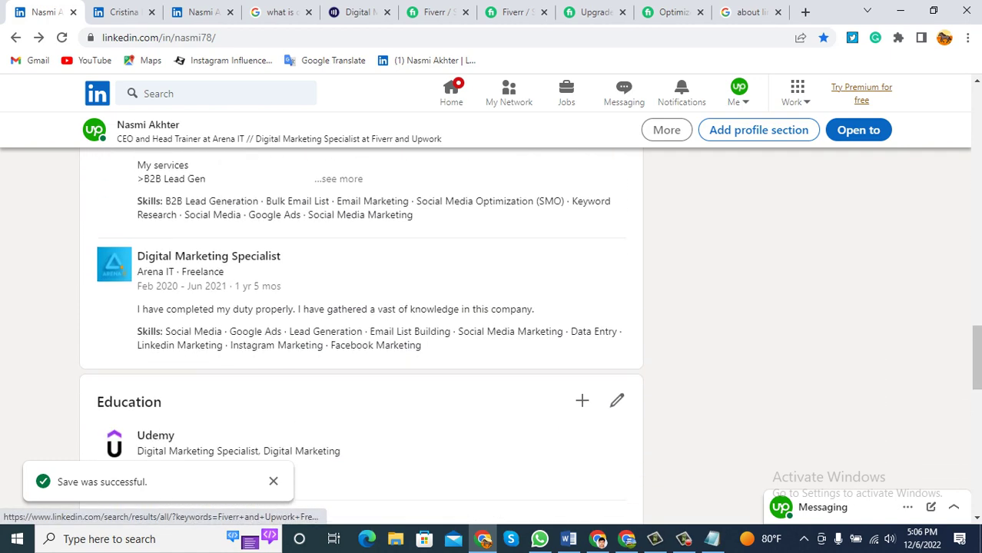
scroll(361, 330, "up", 3)
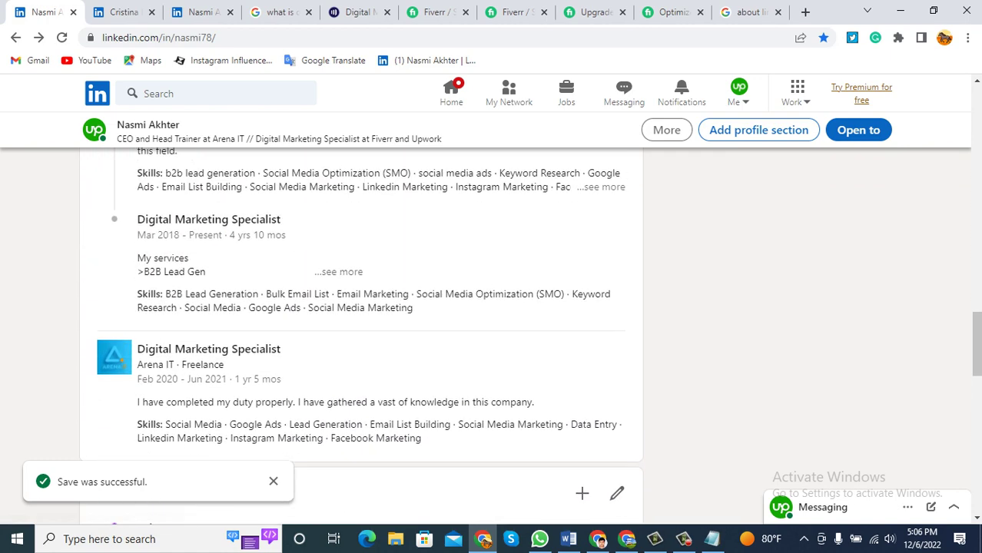
key("F5")
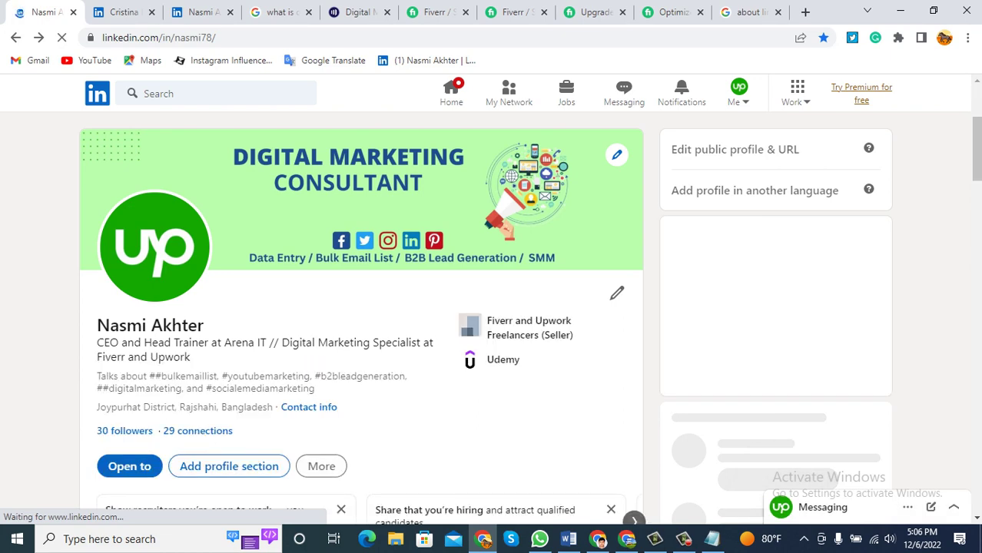
scroll(361, 308, "down", 10)
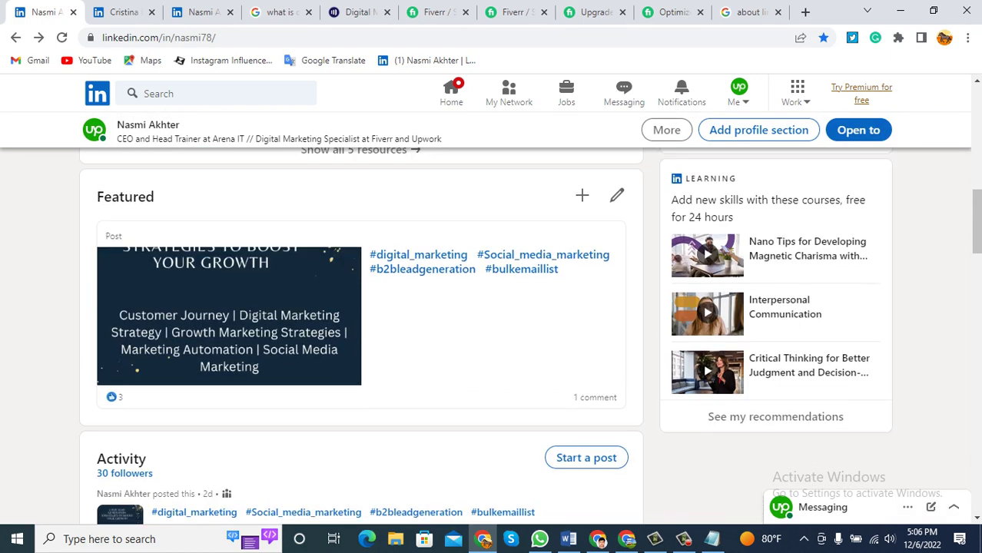
scroll(361, 339, "down", 10)
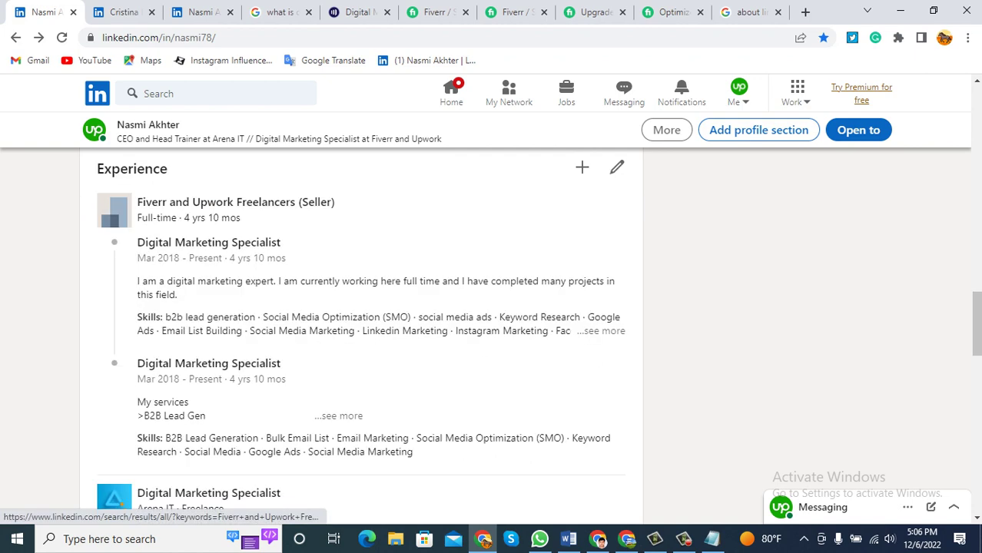
scroll(361, 338, "down", 3)
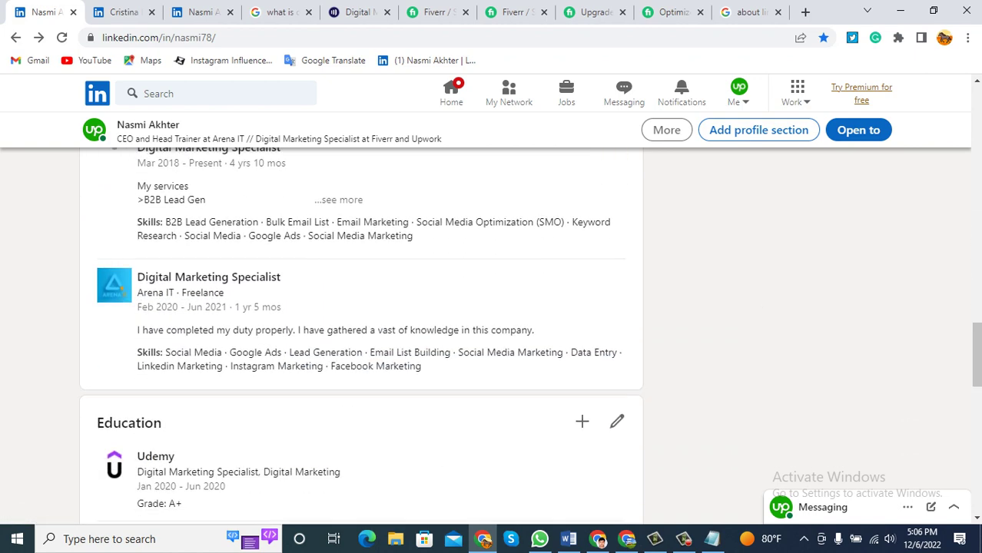
scroll(361, 339, "down", 4)
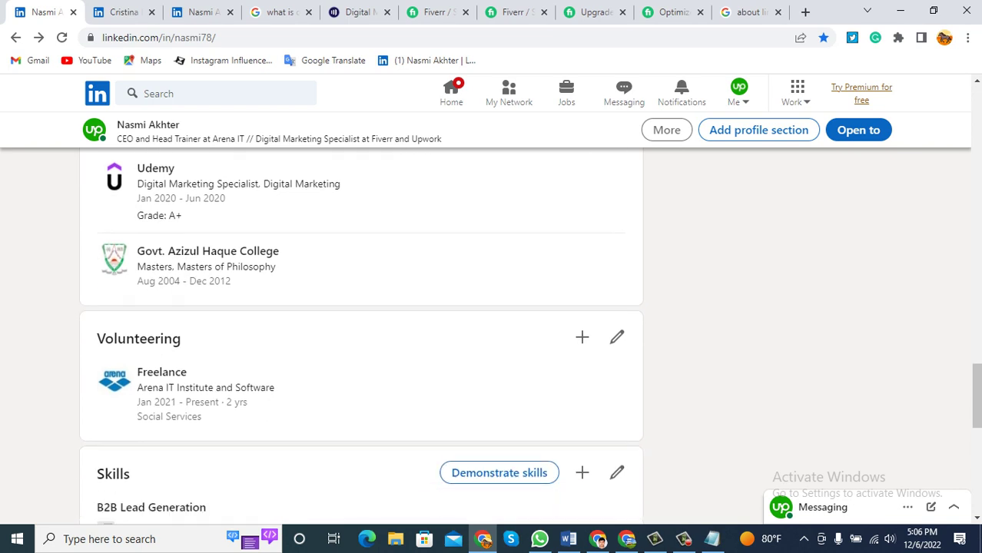
left_click_drag(96, 339, 182, 338)
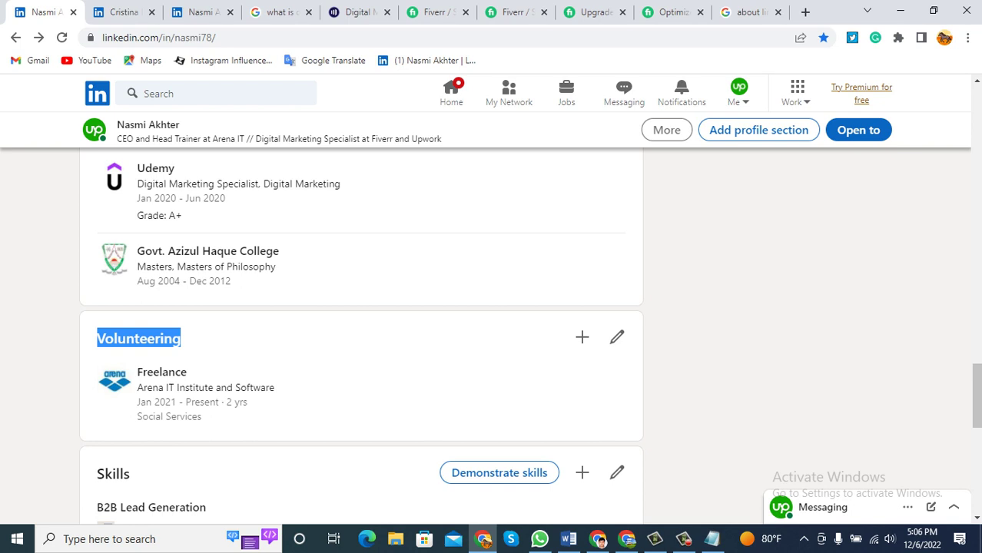
left_click_drag(181, 338, 97, 338)
scroll(361, 322, "up", 20)
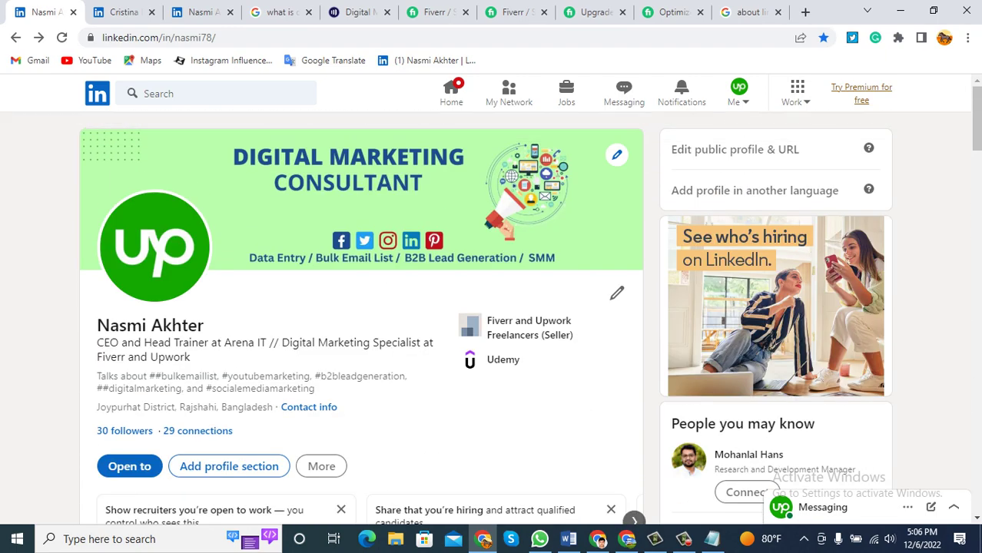
left_click(569, 539)
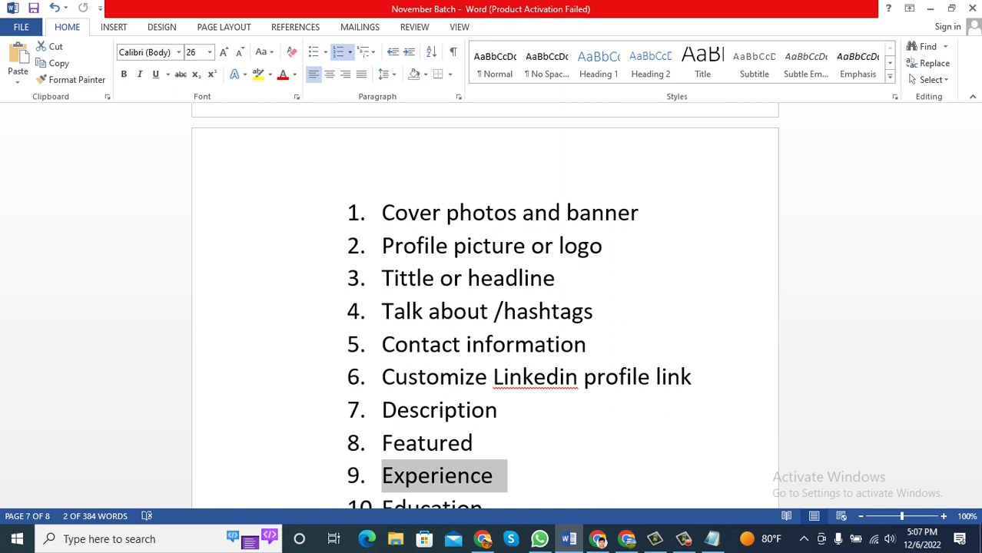
Mark Education as the next Word checklist item and return to the LinkedIn profile.
scroll(484, 308, "down", 1)
left_click_drag(498, 474, 382, 474)
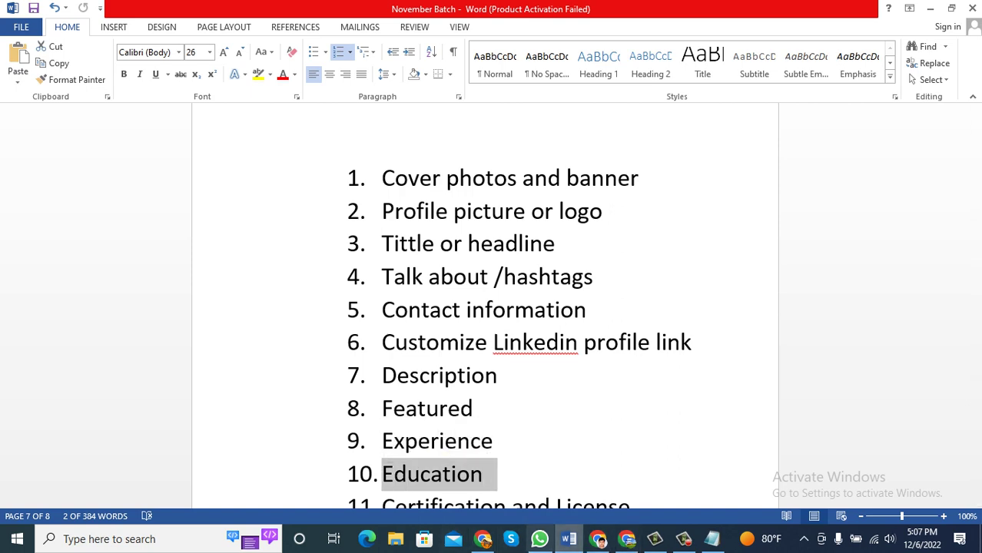
left_click(483, 539)
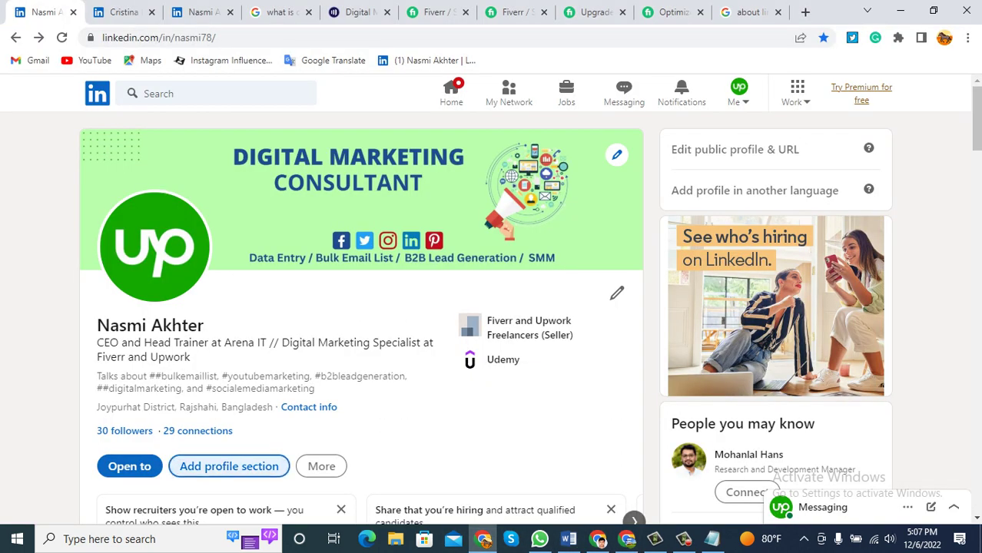
Start a new education entry with school 'Arena IT Institute and Software'.
left_click(229, 466)
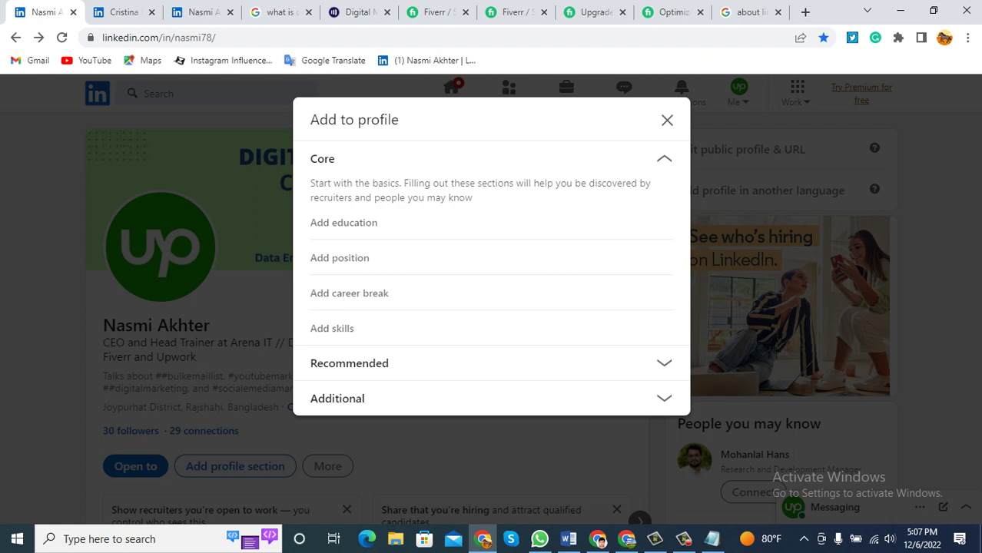
left_click(343, 222)
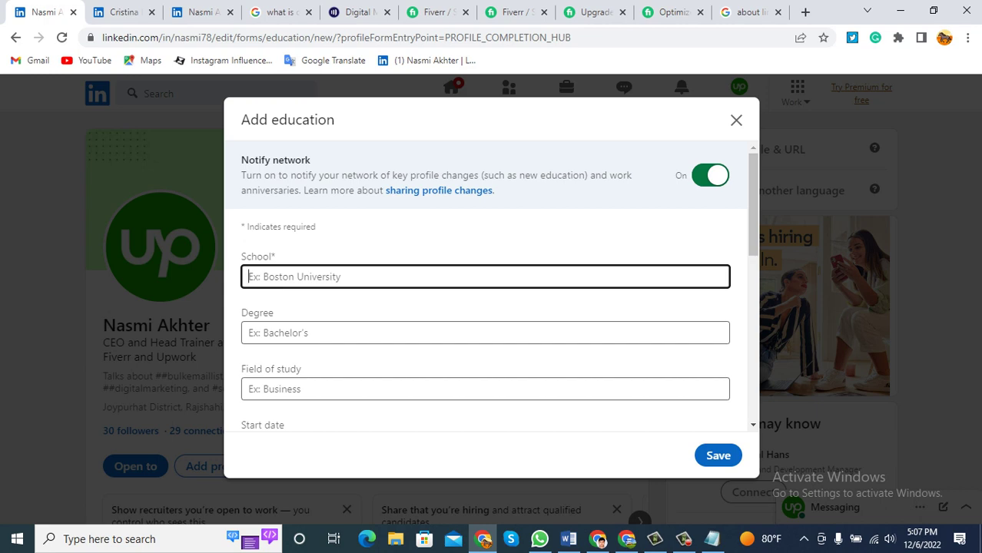
type("Arene")
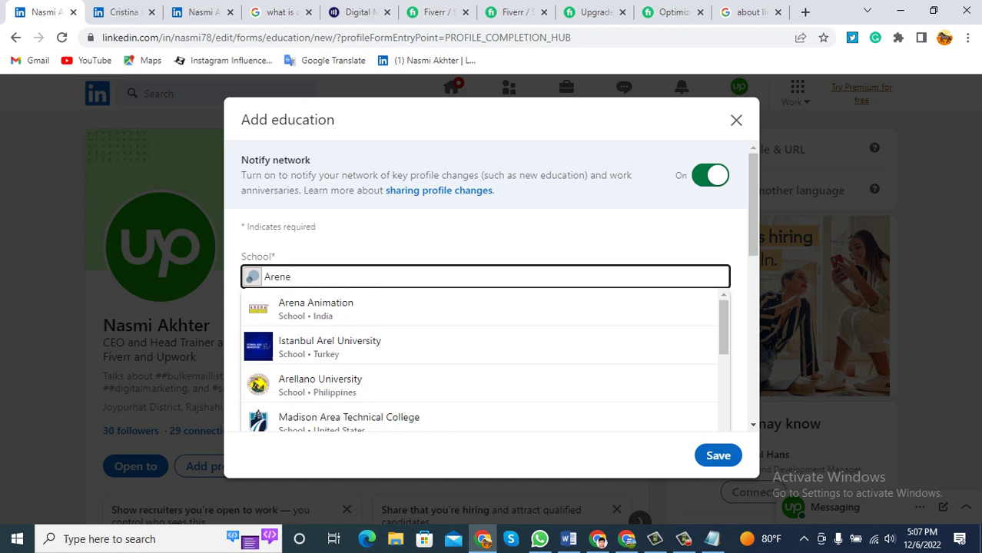
key("BackSpace")
type("a")
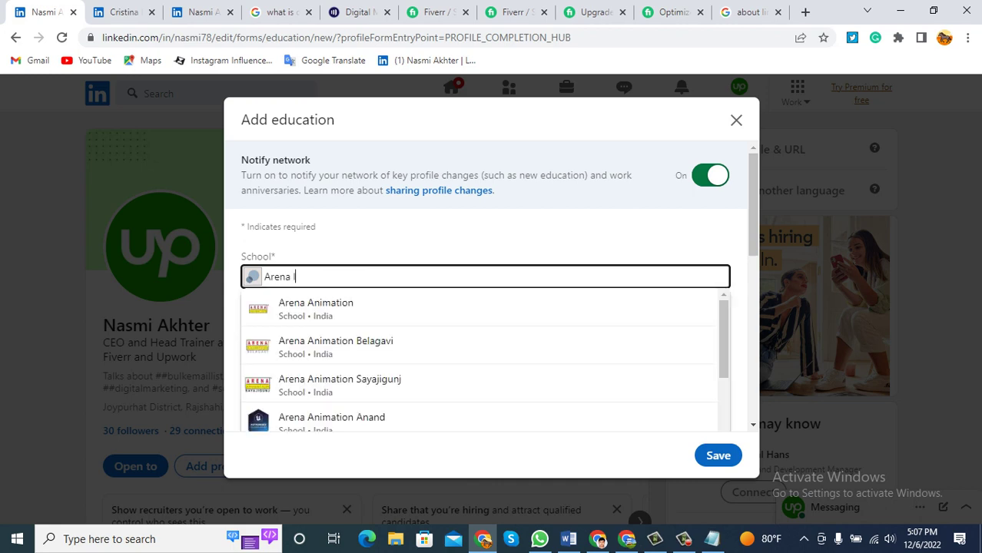
type(" IT a")
key("BackSpace")
type("Institu")
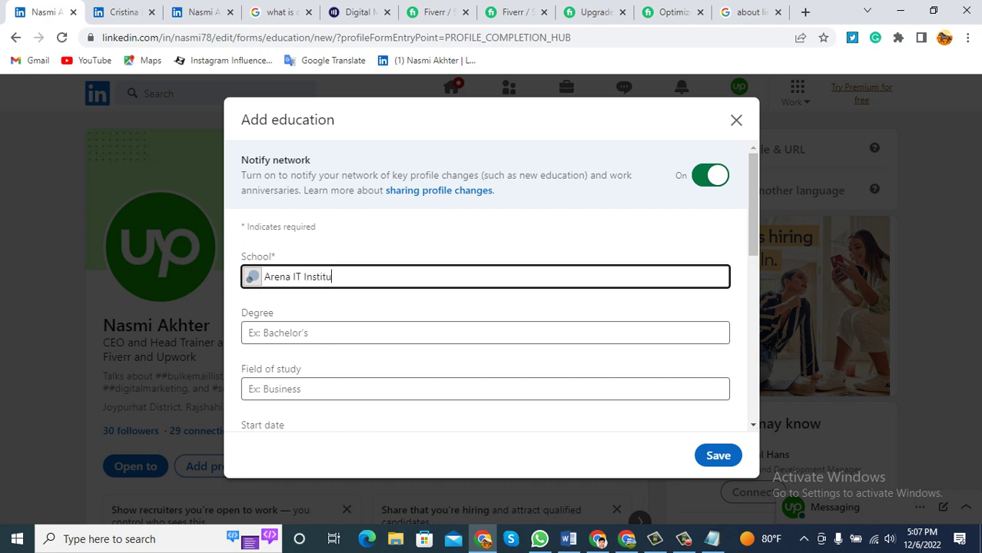
type("te and Software")
Enter the degree 'Diploma in Computer'.
left_click(485, 332)
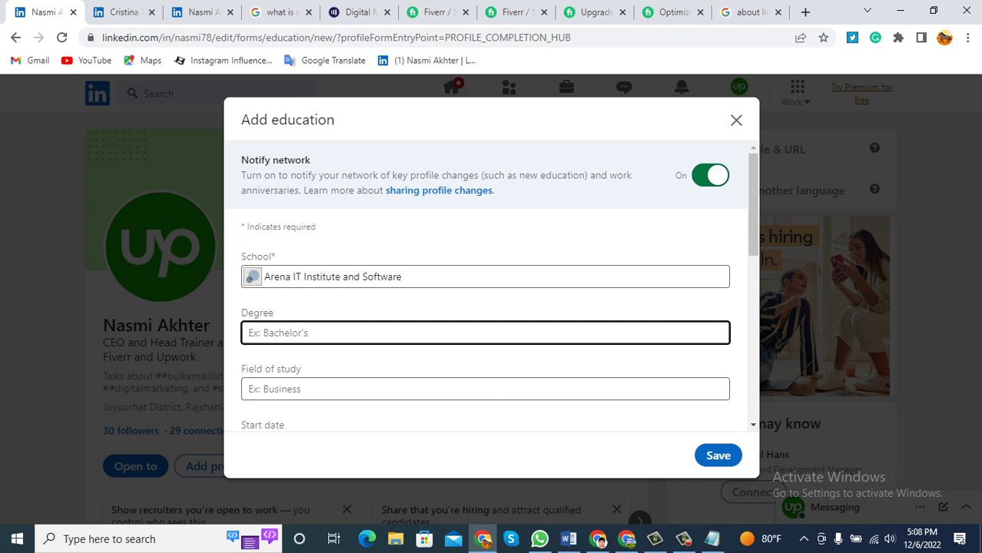
type("D")
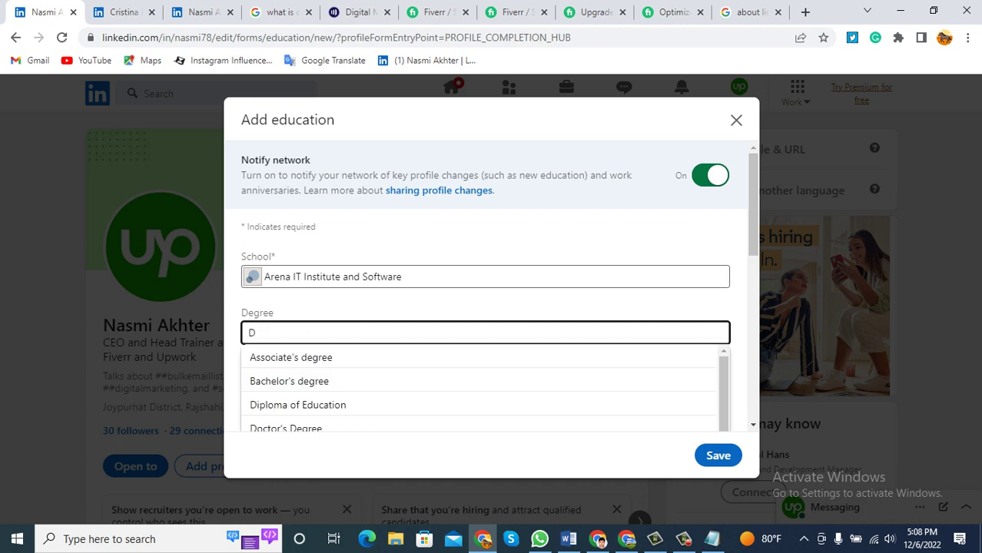
type("iploma")
key("Down")
key("Down")
key("Down")
key("Down")
key("Up")
key("Up")
key("Up")
key("Up")
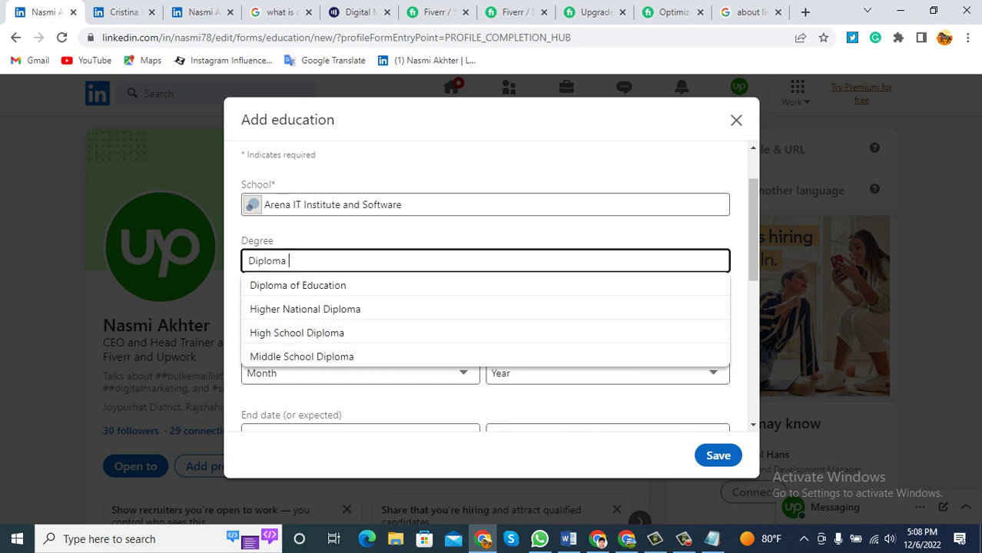
type("in Co")
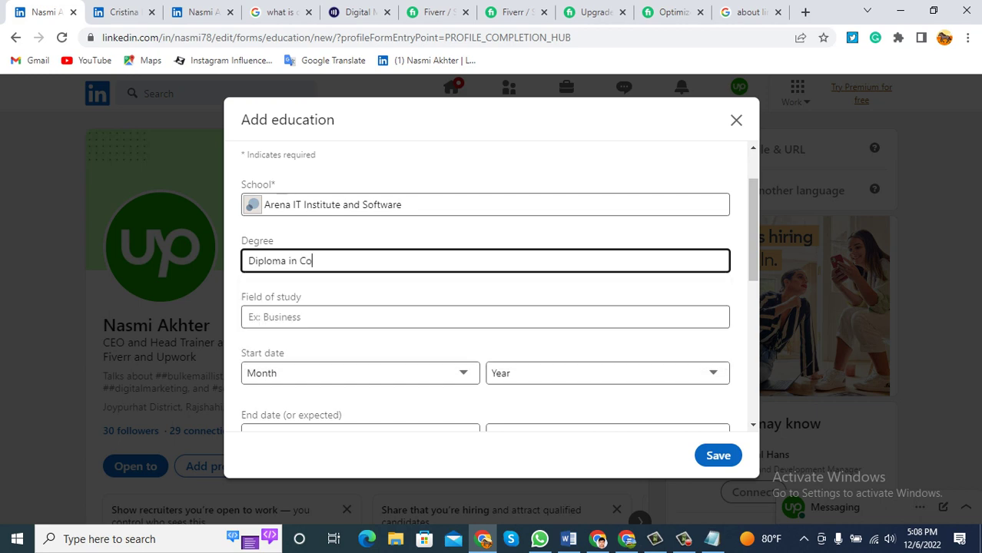
type("mputer")
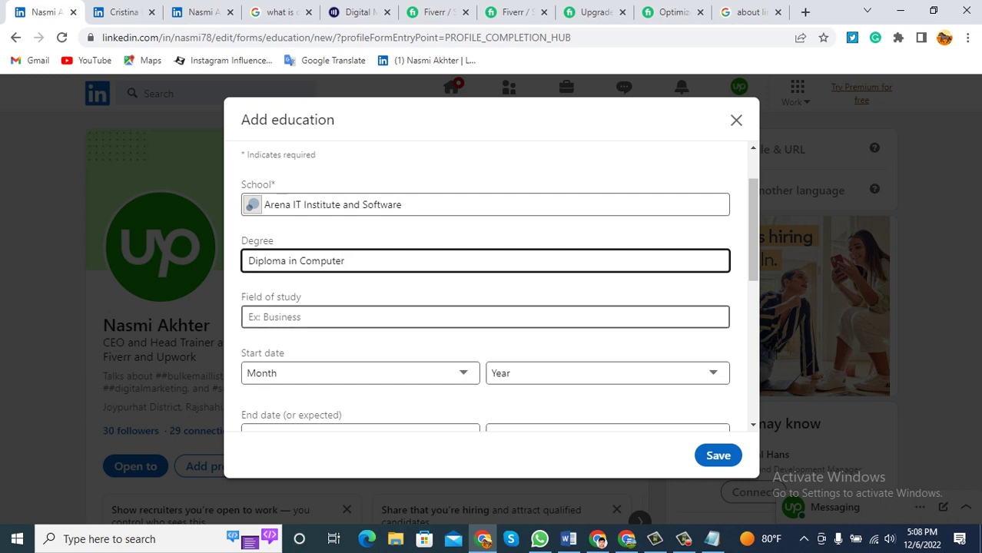
Choose Computer Science from the field of study suggestions.
left_click(485, 317)
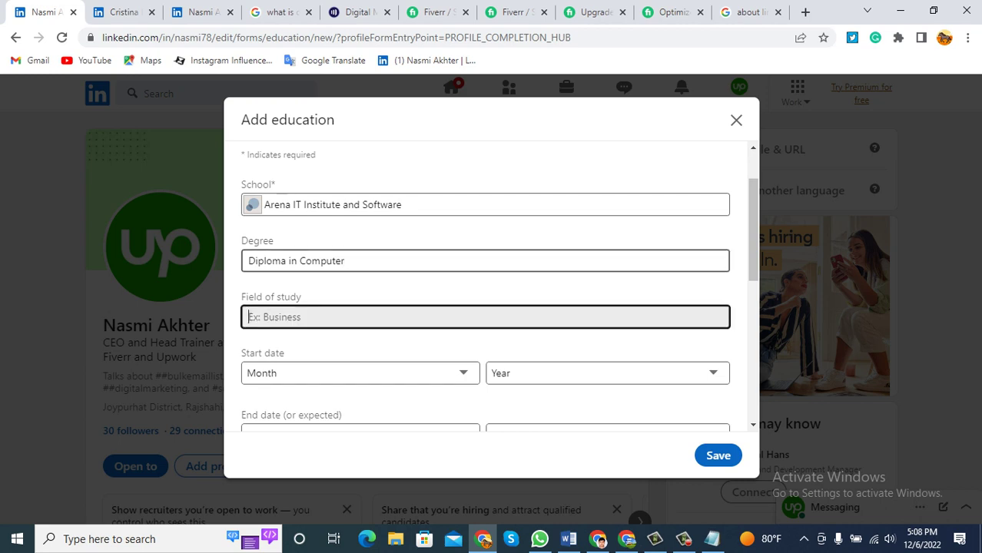
type("C")
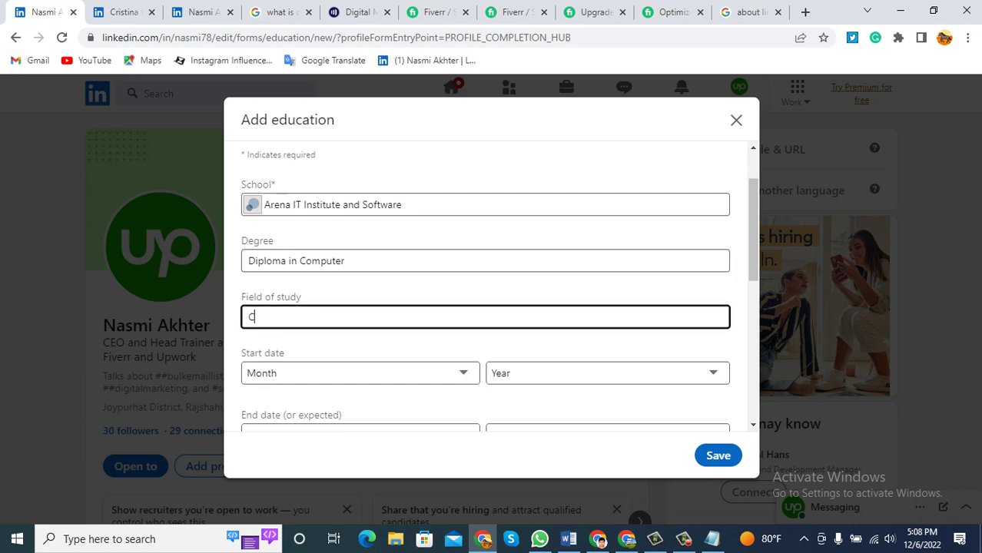
type("omputer")
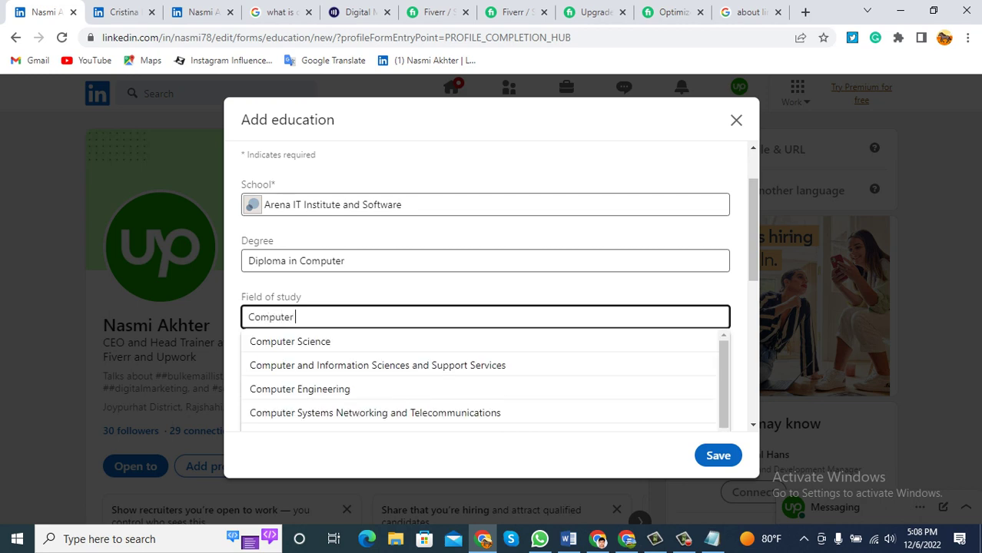
key("Down")
key("Return")
scroll(485, 286, "down", 1)
key("Tab")
key("shift+Tab")
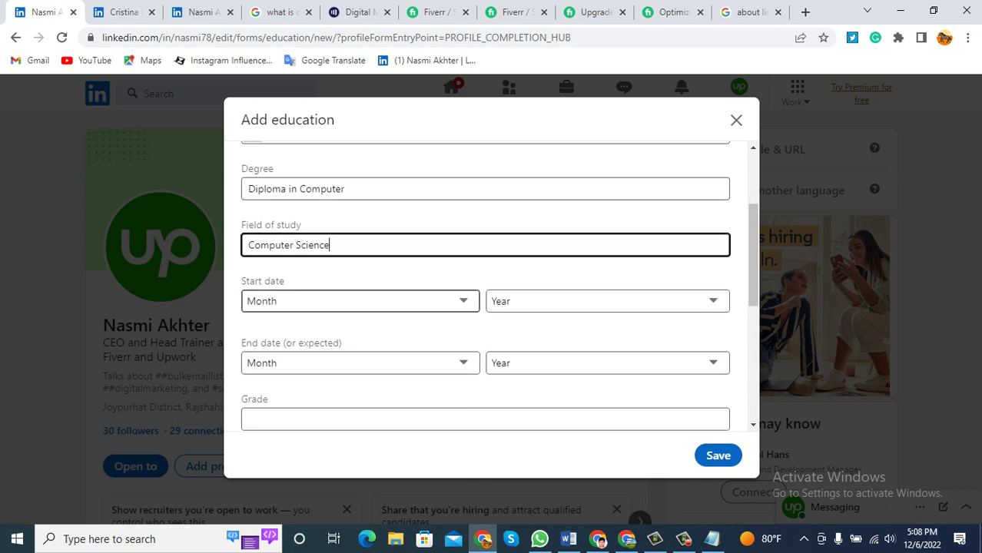
key("Tab")
Set the start date to February 2018.
key("alt+Down")
key("Down")
key("Down")
key("Down")
key("Down")
key("Up")
key("Up")
key("Up")
key("Escape")
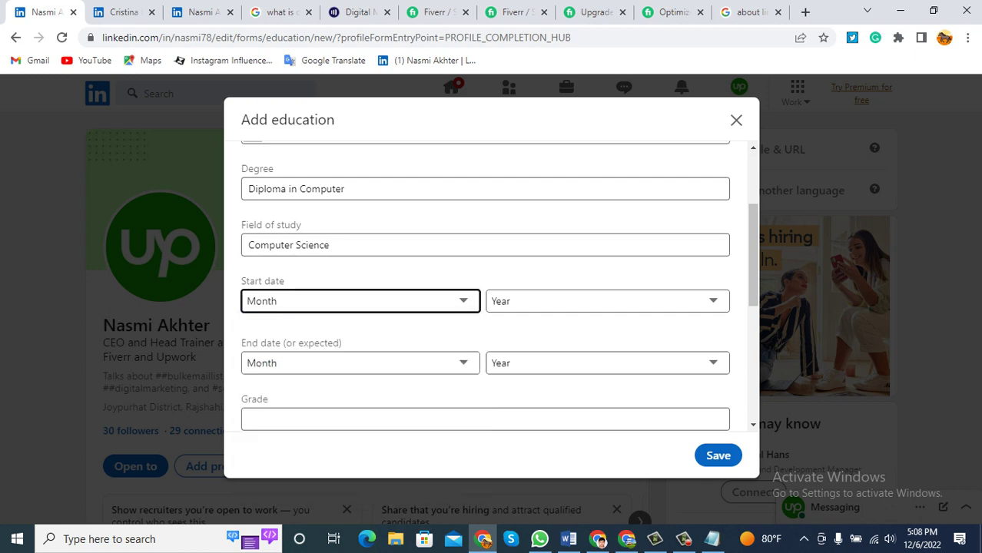
key("Down")
key("Down")
key("Tab")
key("alt+Down")
key("Down")
key("Down")
key("Down")
key("Down")
key("Down")
key("Down")
key("Down")
key("Down")
key("Down")
key("Up")
key("Up")
key("Up")
key("Up")
key("Up")
key("Up")
key("Escape")
key("Tab")
key("Tab")
Set the education end date to December 2020.
left_click(360, 290)
key("shift+Tab")
key("alt+Down")
key("Down")
key("Down")
key("Down")
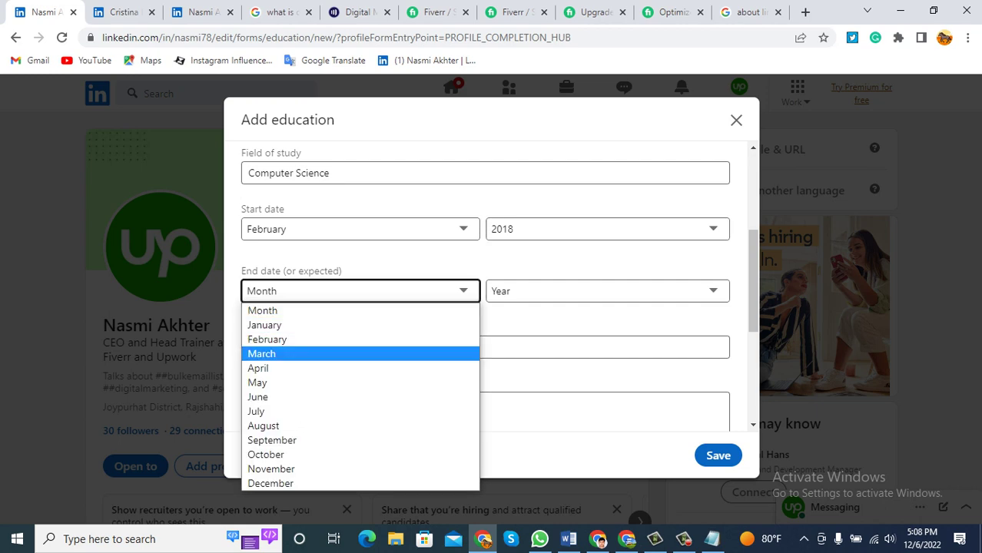
key("Down")
key("Down")
key("Down")
key("Down")
key("Down")
key("Down")
key("Down")
key("Down")
key("Down")
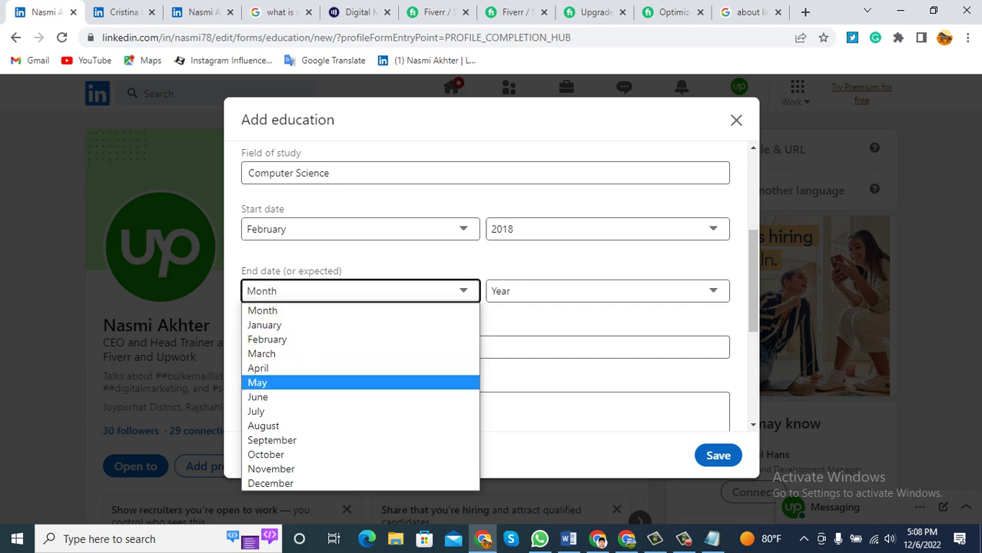
key("Return")
key("Tab")
key("alt+Down")
key("Down")
key("Down")
key("Down")
key("Down")
key("Down")
key("Down")
key("Down")
key("Down")
key("Down")
key("Down")
key("Down")
key("Down")
key("Down")
key("Down")
key("Down")
key("Down")
key("Down")
key("Down")
key("Down")
key("Up")
key("Up")
key("Up")
key("Up")
key("Up")
key("Up")
key("Up")
key("Up")
key("Up")
key("Up")
key("Up")
key("Up")
key("Up")
key("Up")
key("Up")
key("Up")
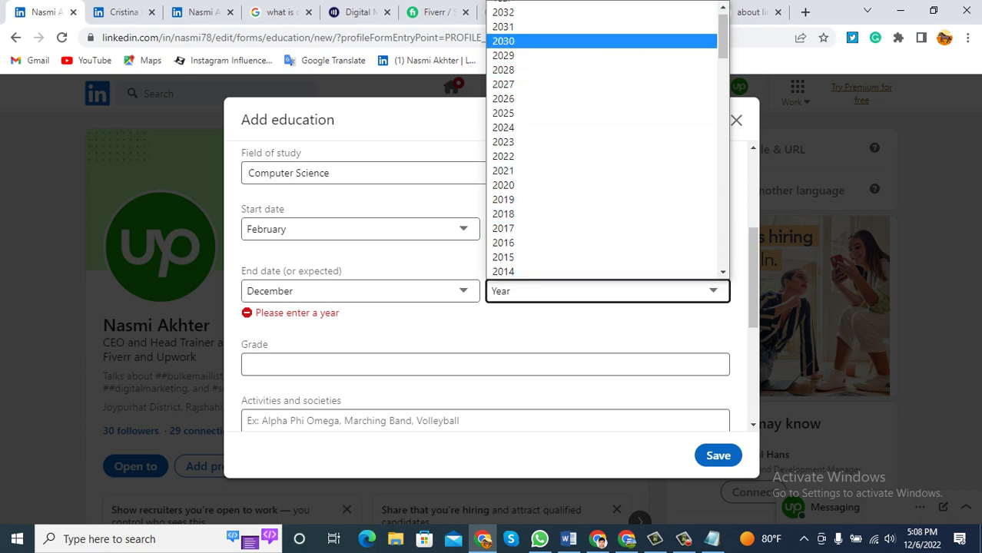
key("Down")
key("Down")
key("Down")
key("Down")
key("Down")
key("Down")
key("Down")
key("Down")
key("Down")
key("Down")
key("Down")
key("Up")
key("Return")
Enter A+ as the grade.
scroll(485, 285, "down", 2)
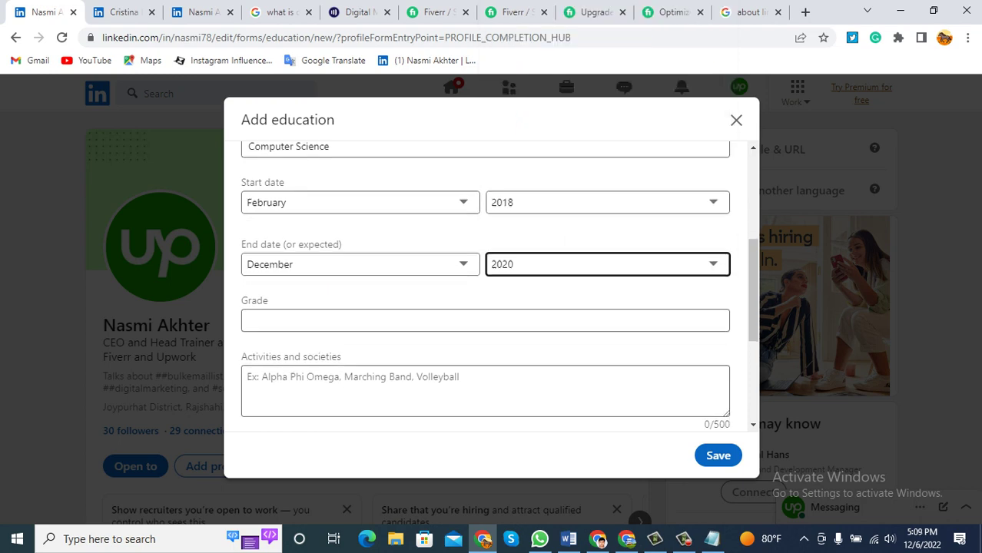
left_click(247, 203)
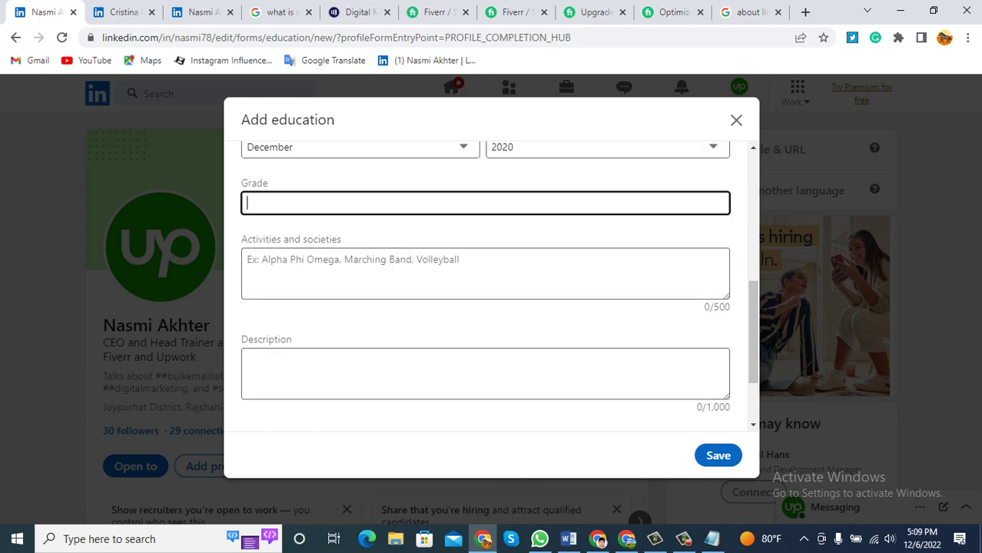
type("A")
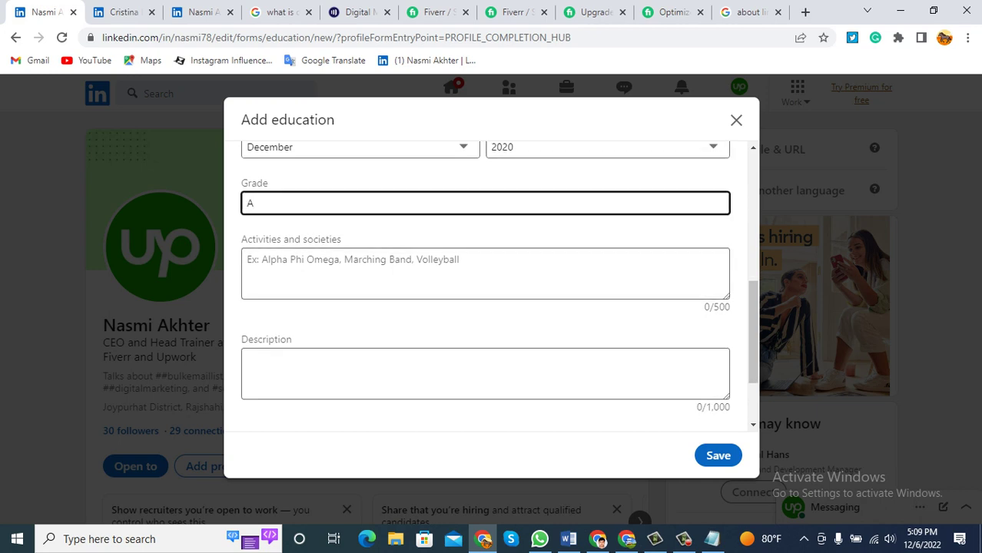
type("+")
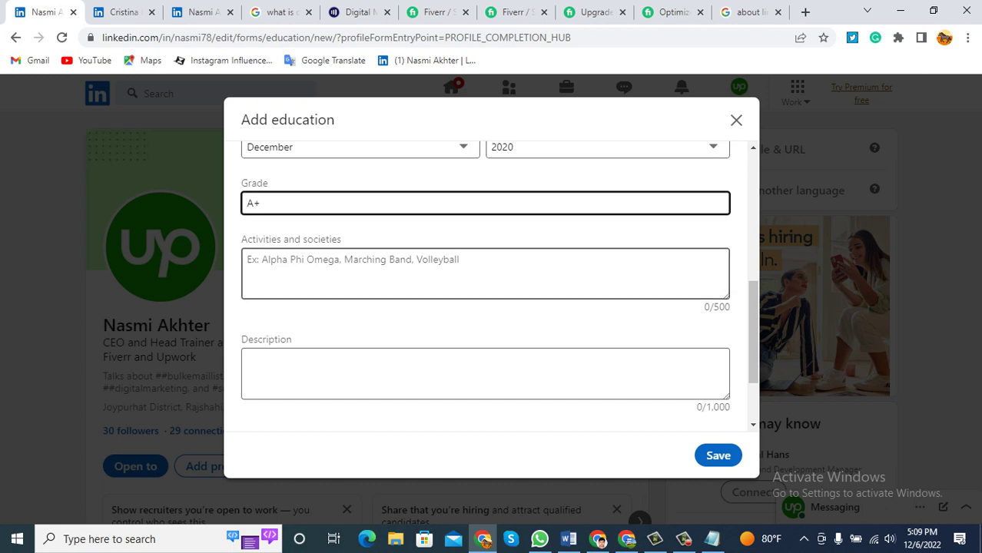
scroll(499, 286, "down", 2)
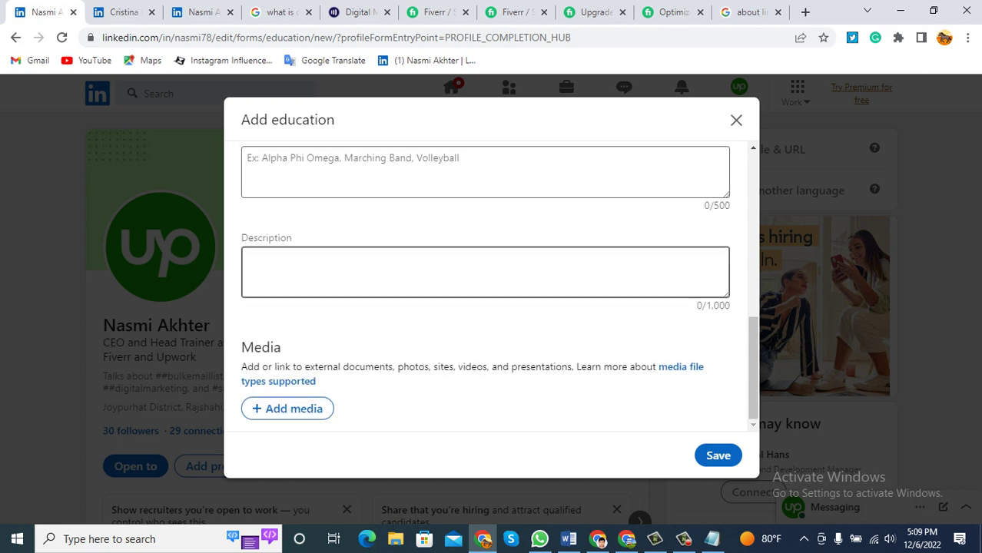
Save the education entry and scroll down to the Education section.
left_click(718, 455)
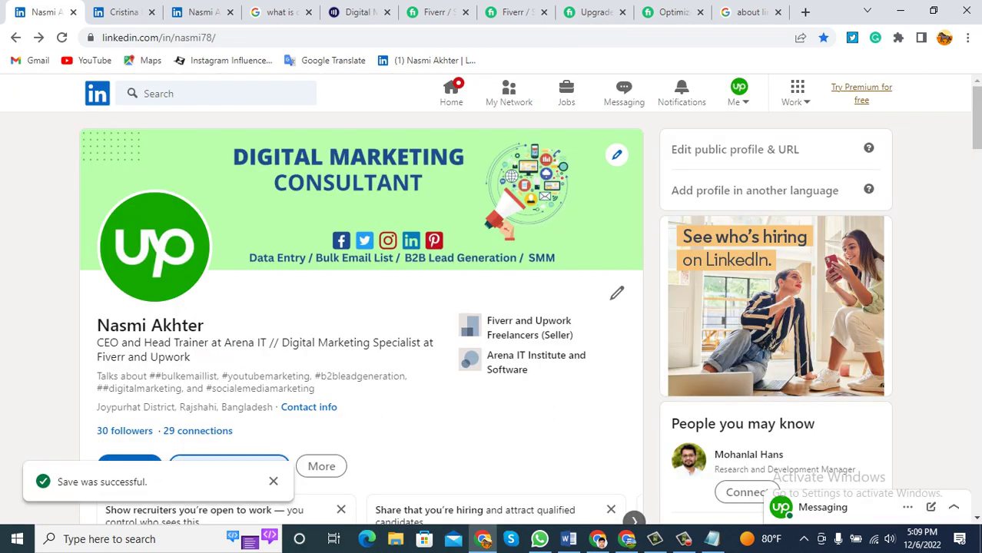
scroll(361, 307, "down", 3)
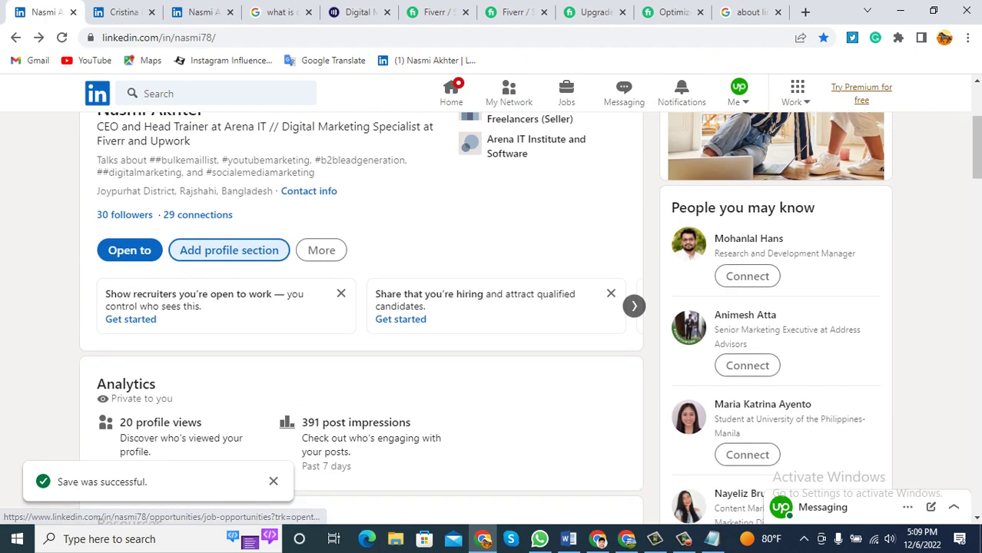
scroll(361, 308, "down", 2)
scroll(361, 308, "down", 6)
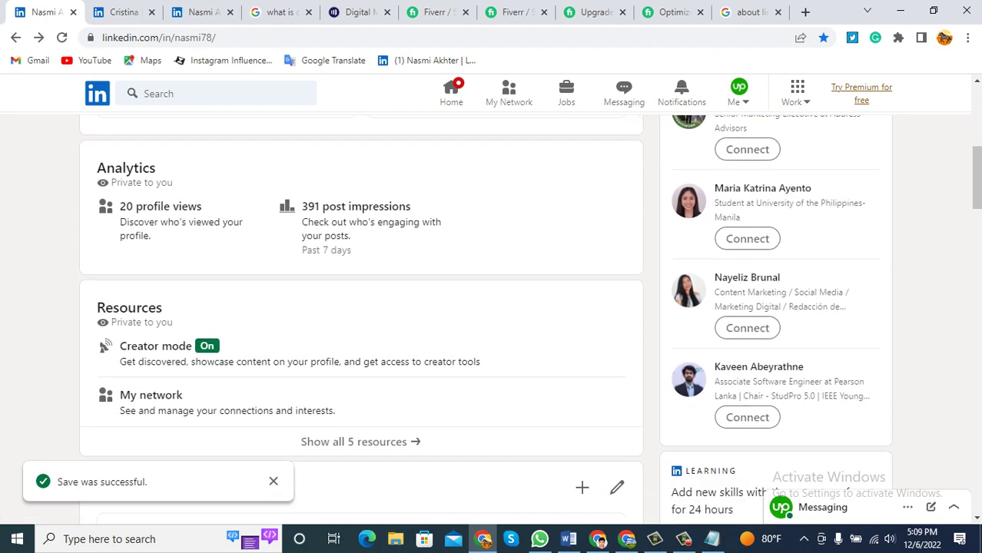
scroll(361, 308, "down", 10)
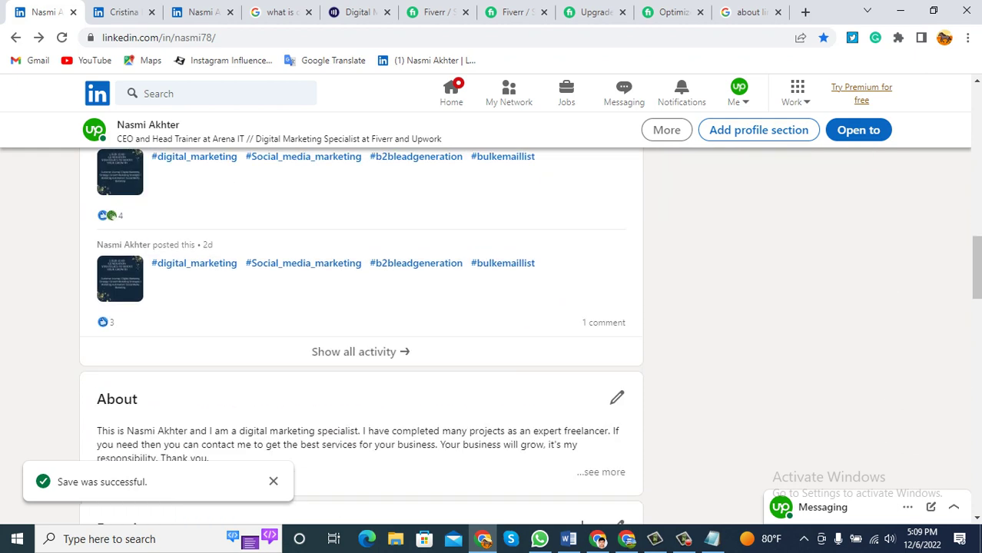
scroll(361, 307, "down", 4)
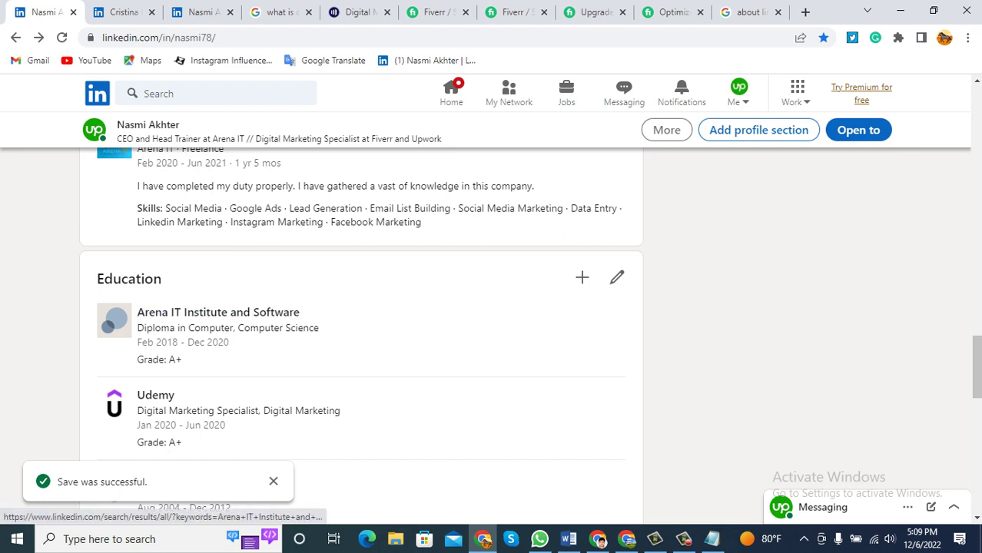
scroll(582, 278, "up", 2)
scroll(582, 278, "down", 1)
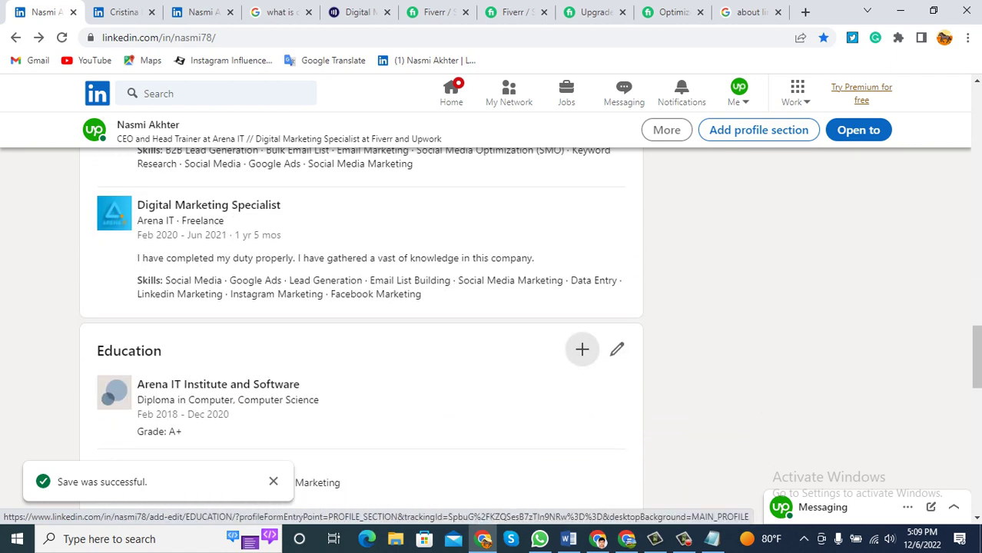
Open an empty Add education form, close it, and scroll back up.
left_click(581, 349)
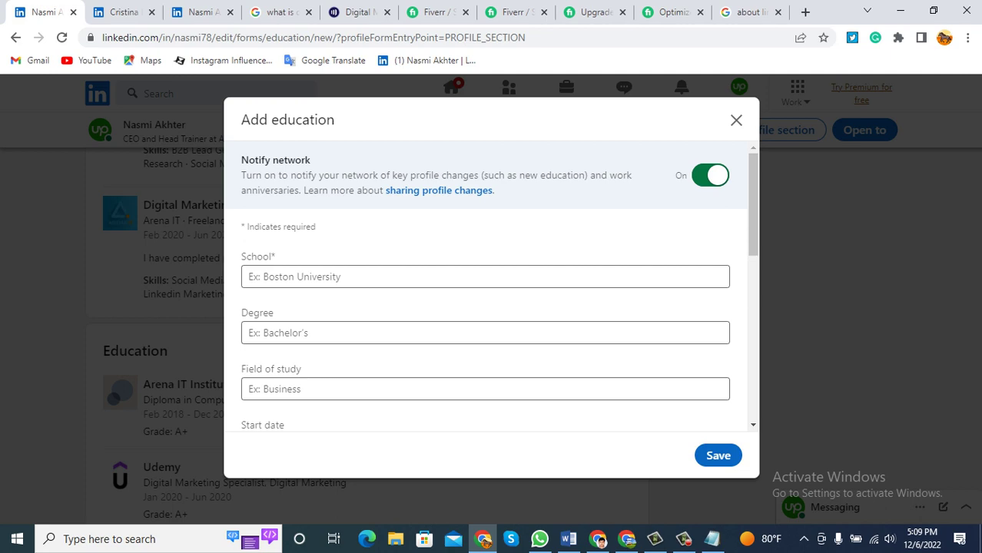
left_click(736, 120)
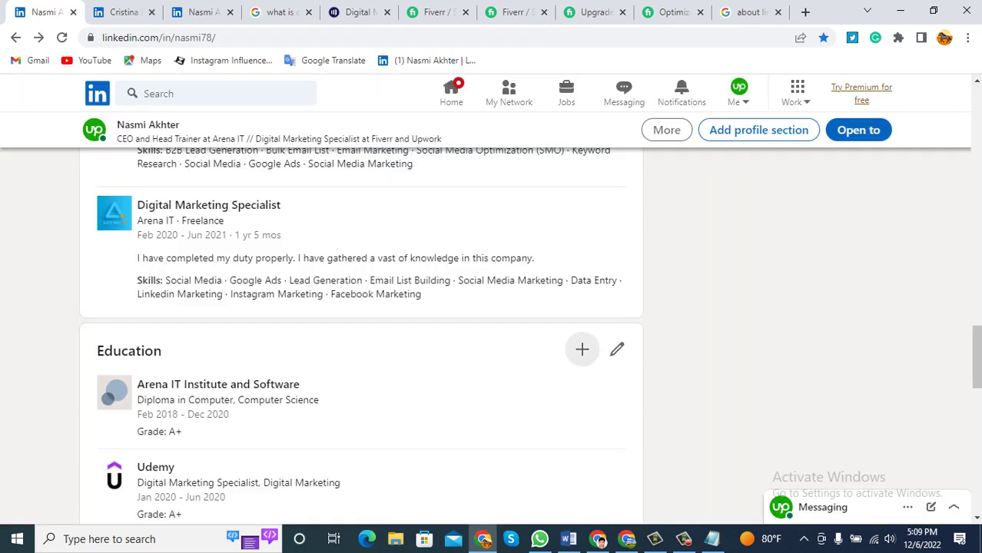
scroll(361, 307, "up", 10)
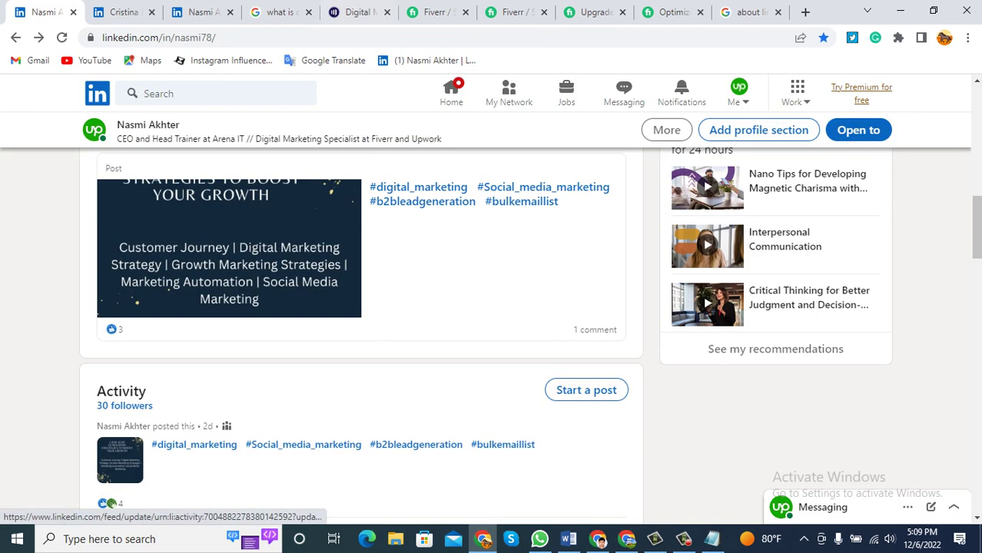
left_click(568, 539)
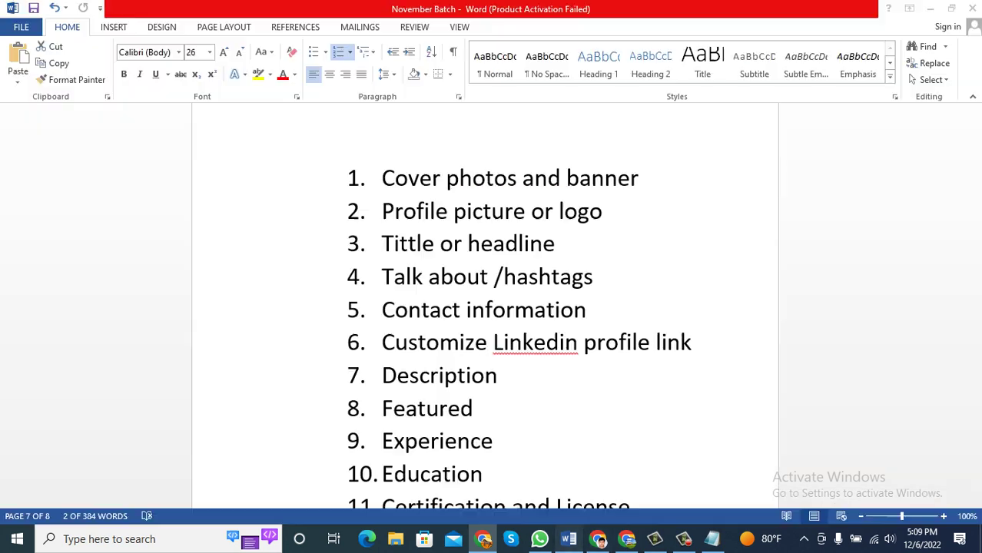
scroll(485, 307, "down", 1)
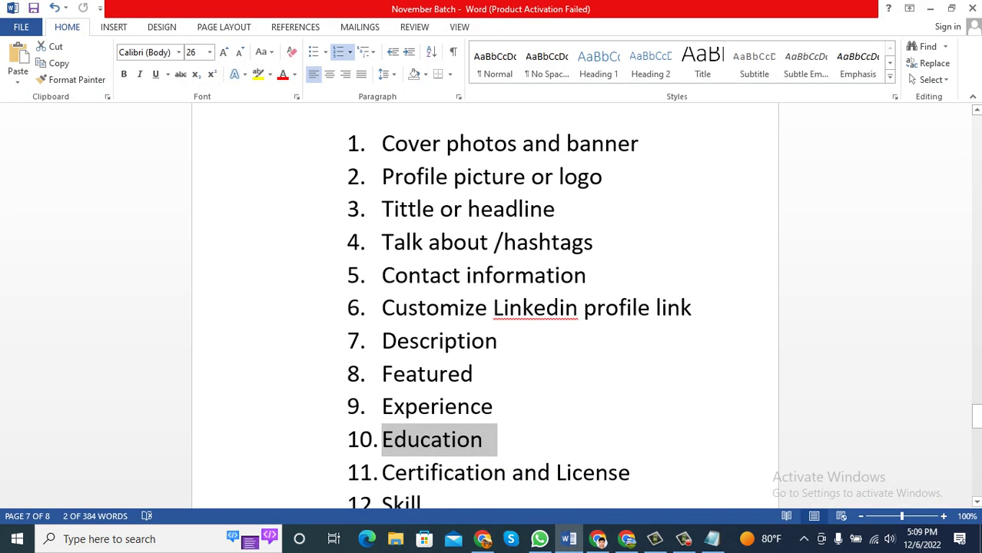
left_click_drag(643, 473, 382, 473)
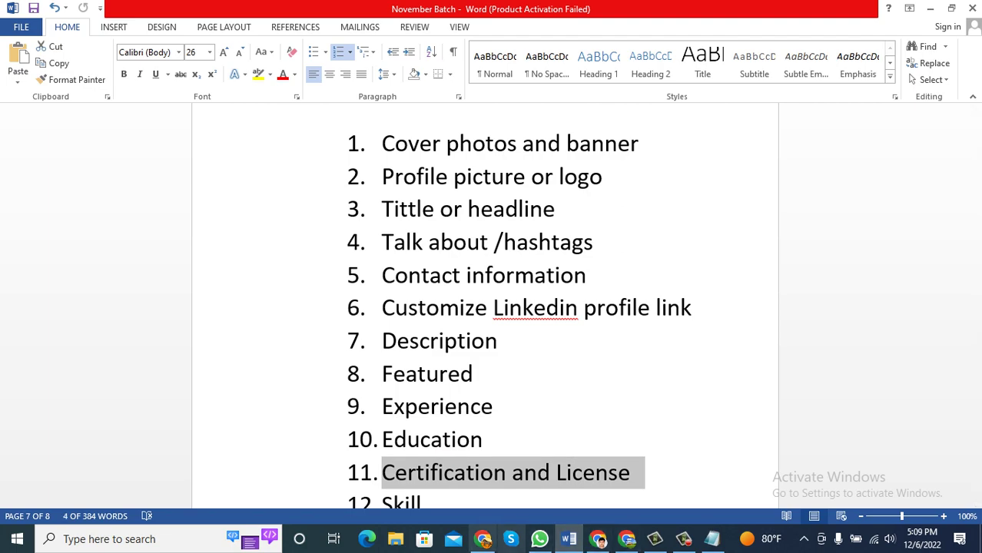
left_click(483, 539)
scroll(361, 308, "up", 10)
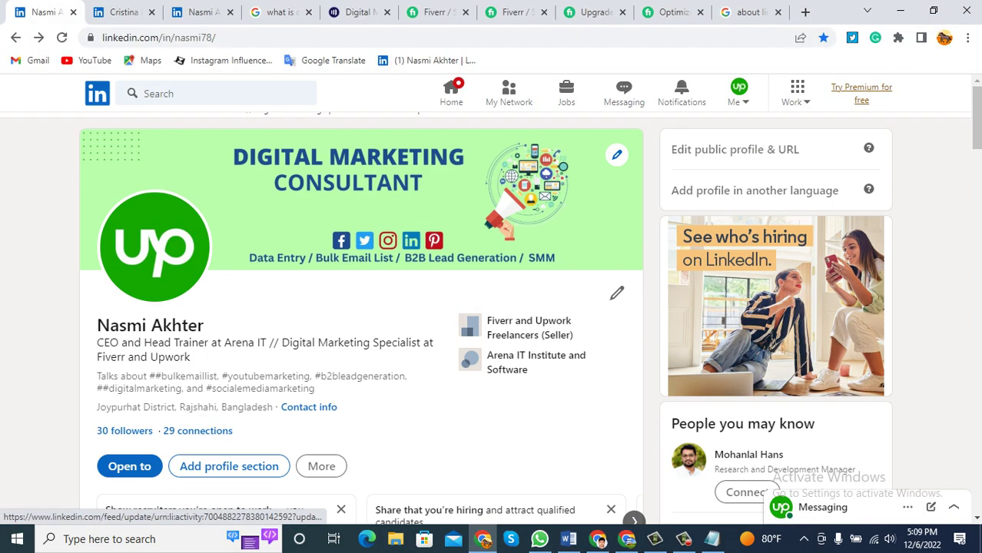
Open the Add education form from Add profile section and close it unchanged.
left_click(229, 467)
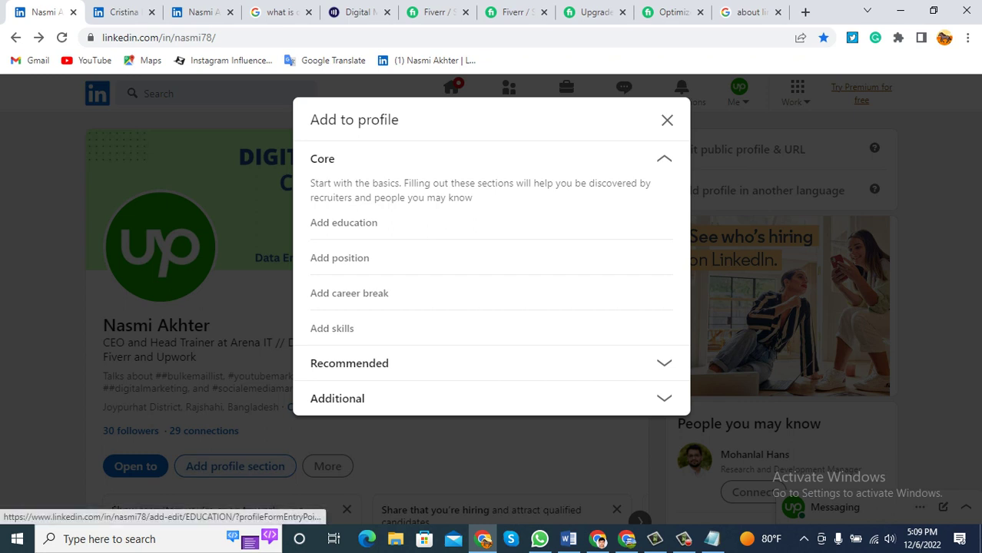
left_click(344, 222)
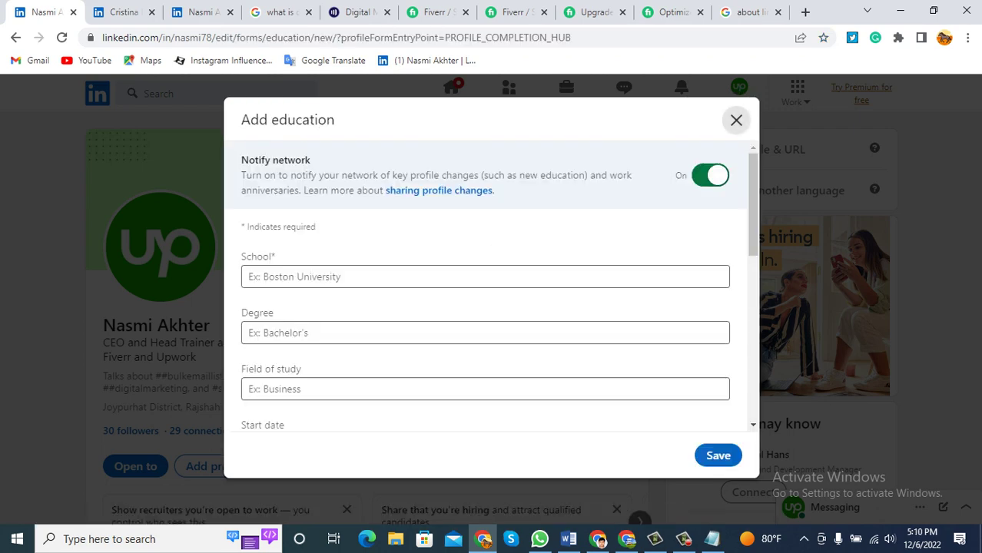
left_click(737, 120)
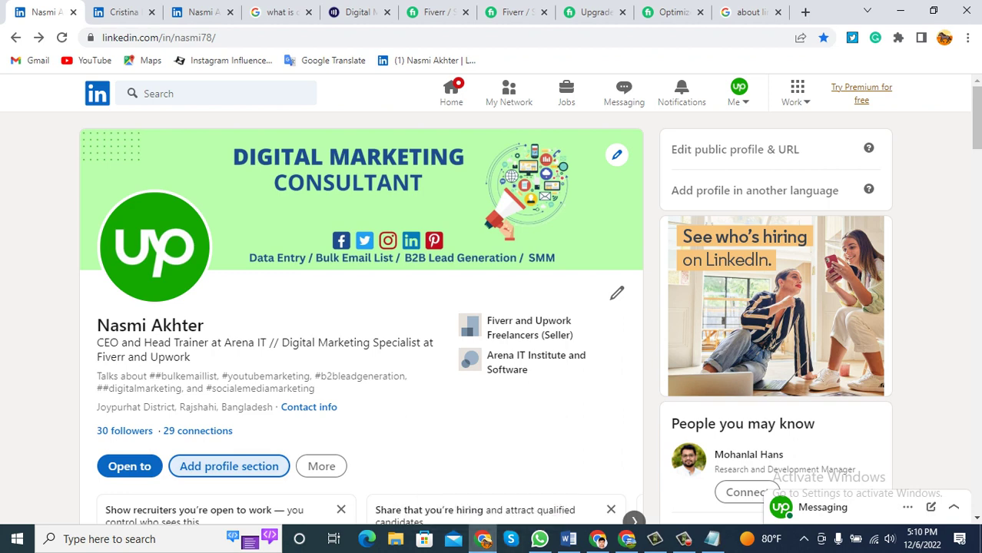
Open Add licenses & certifications under Recommended and focus the Name field.
left_click(229, 466)
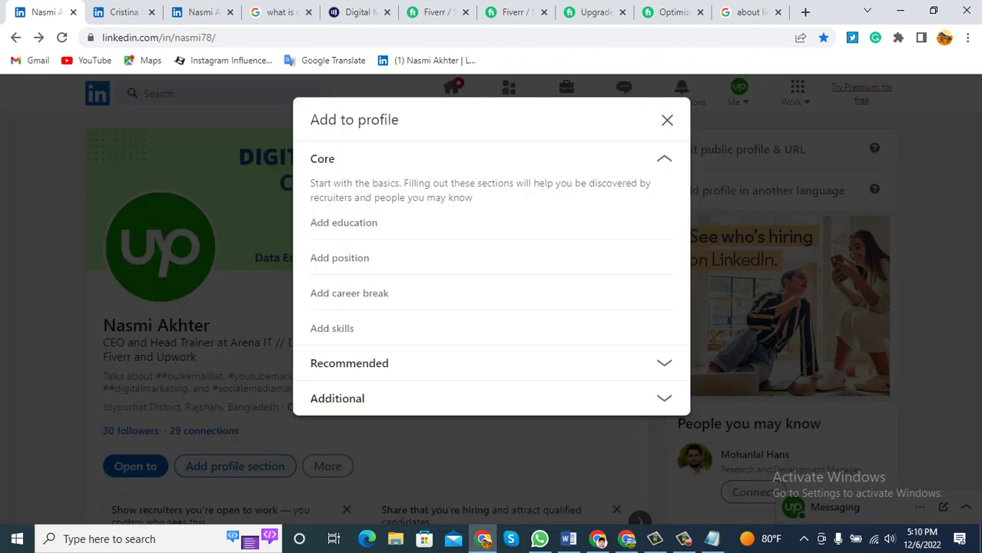
left_click(349, 363)
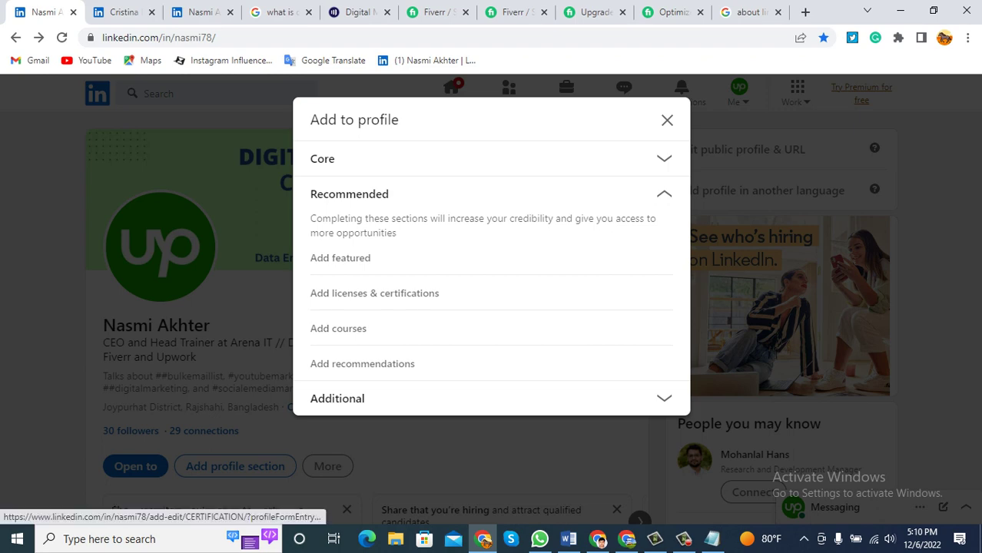
left_click(374, 293)
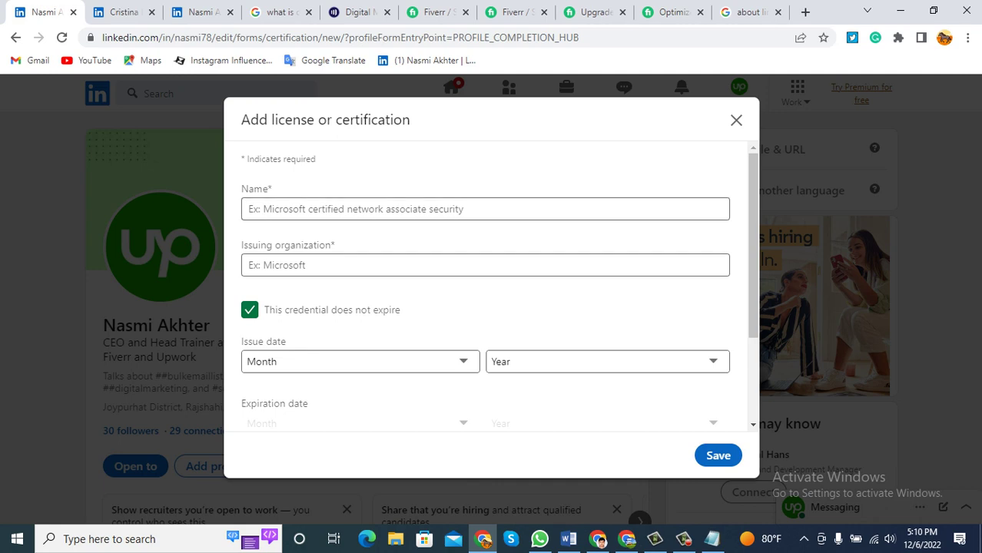
left_click(408, 216)
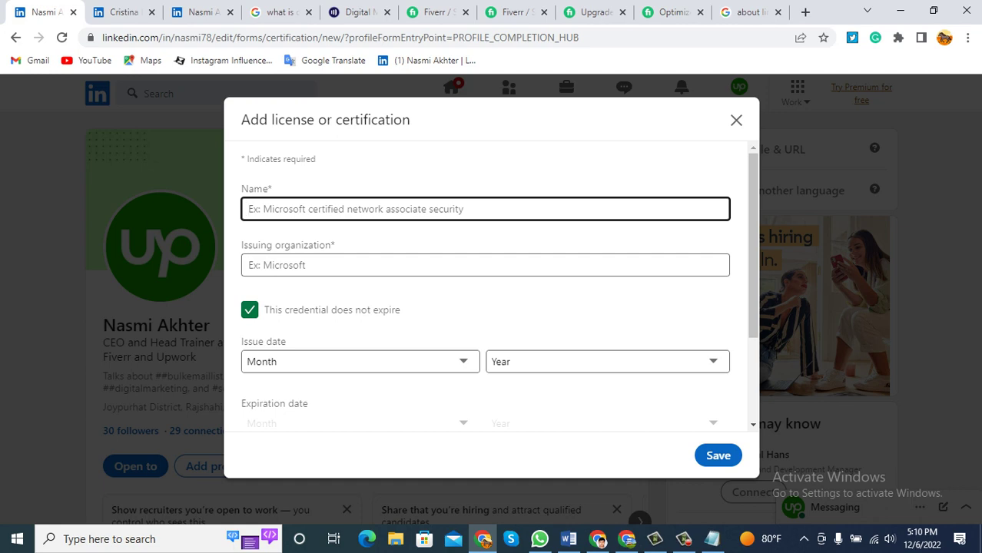
Enter 'Digital Marketing' as the certification name and pick Udemy as the issuing organization.
type("D")
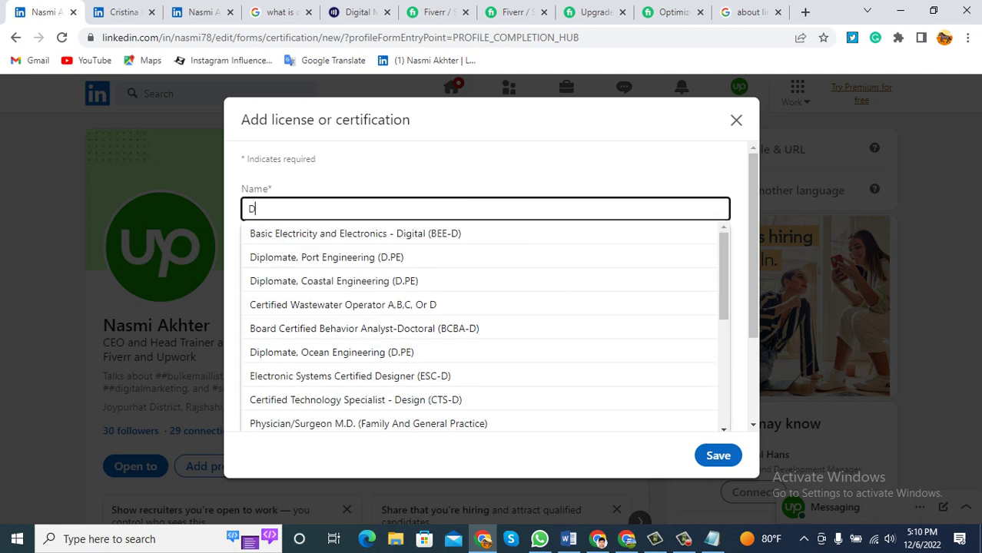
type("igital")
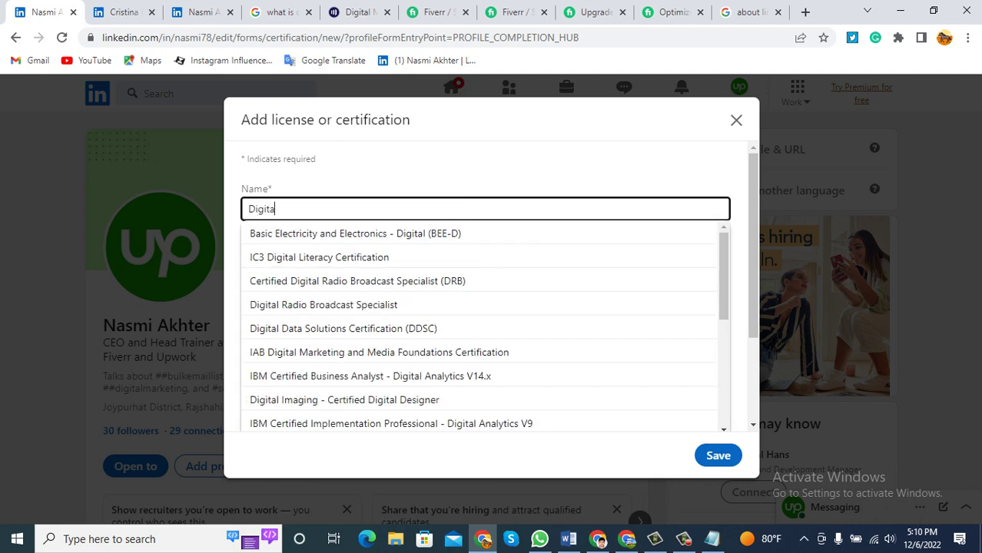
type(" M")
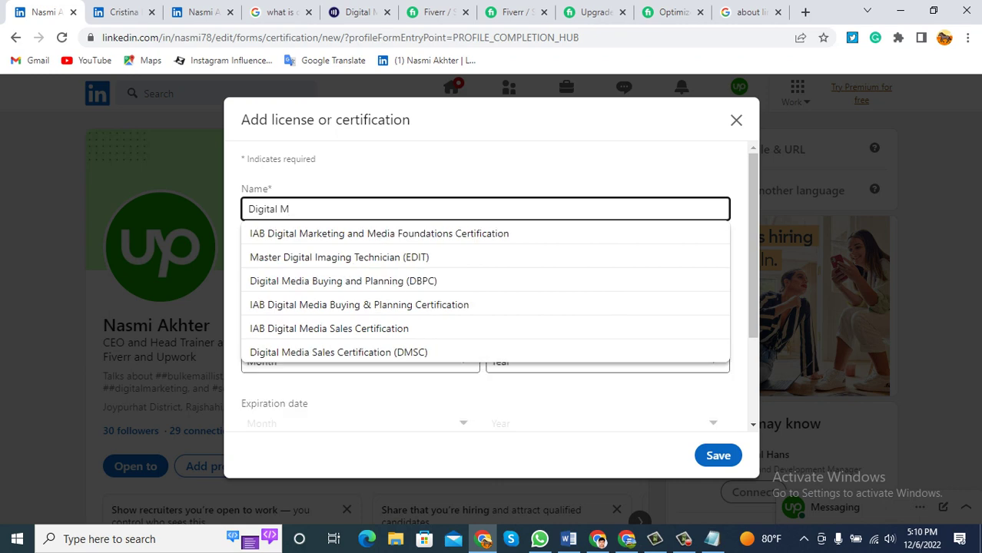
key("Down")
key("Down")
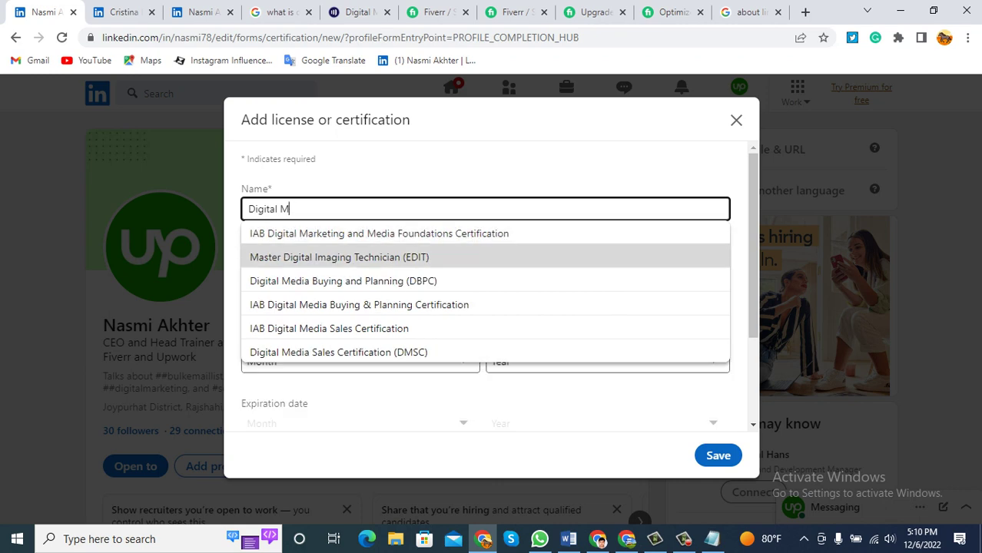
key("Down")
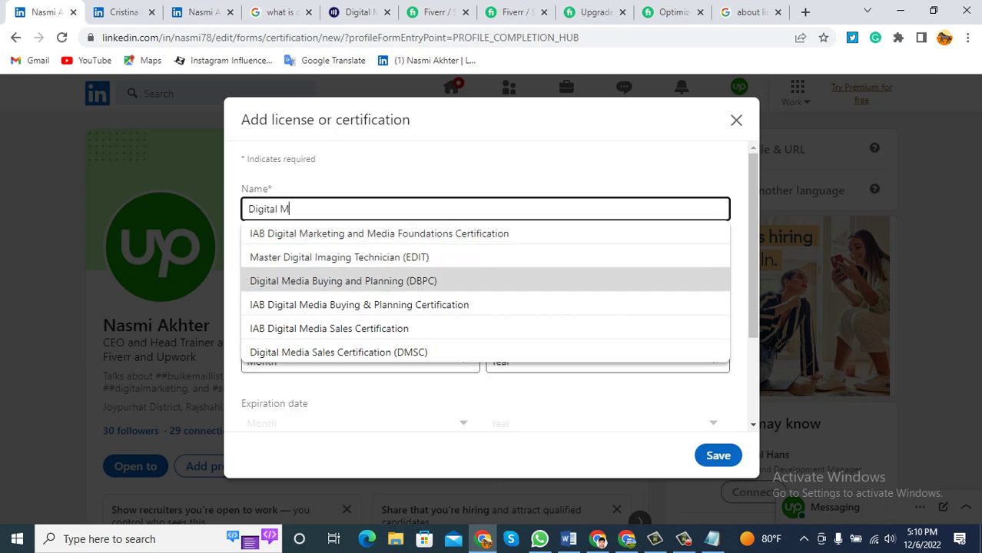
key("Down")
type("arketing")
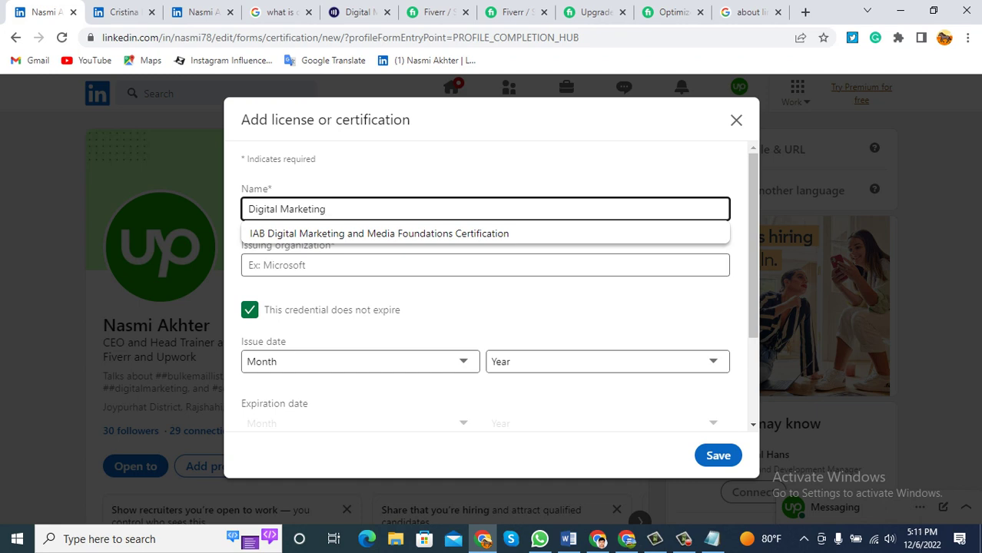
key("Tab")
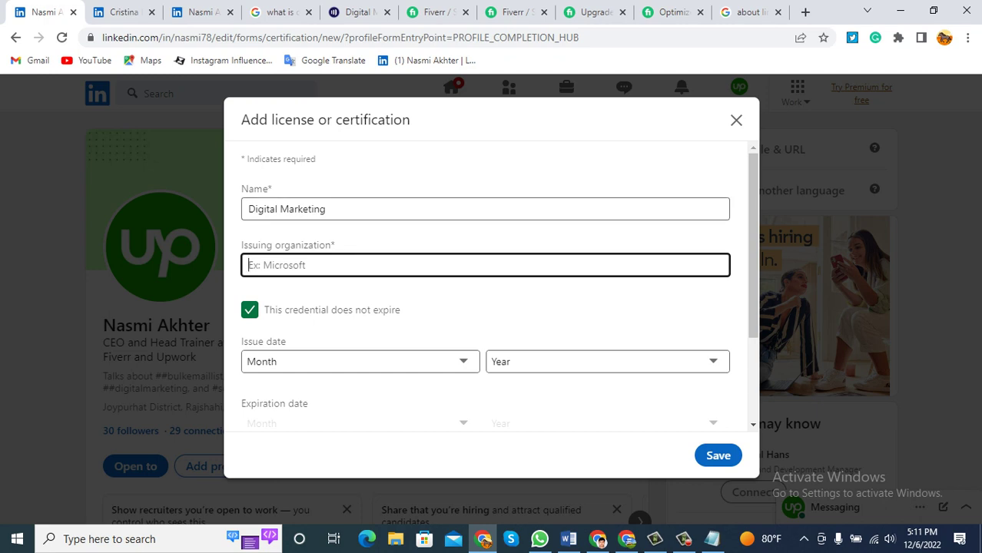
type("Ude")
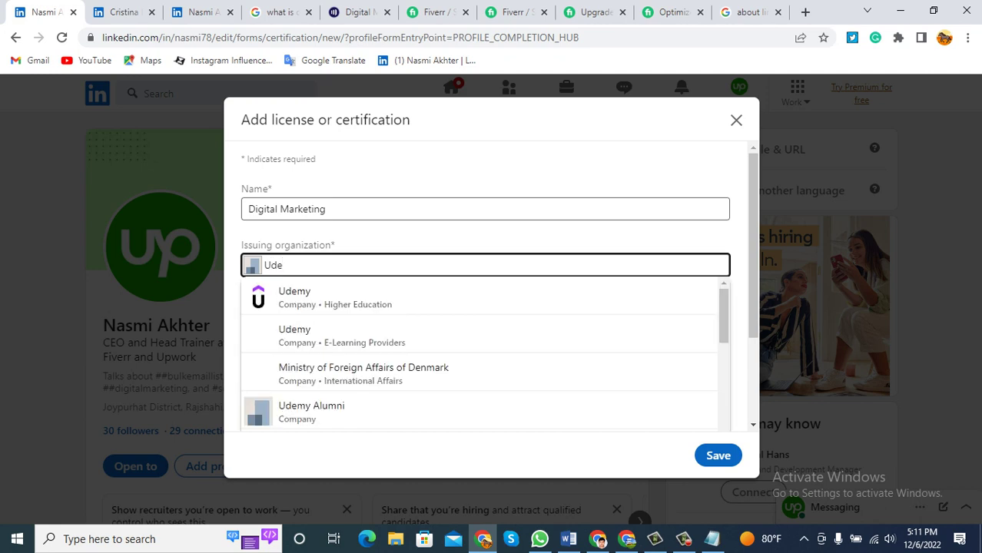
key("Down")
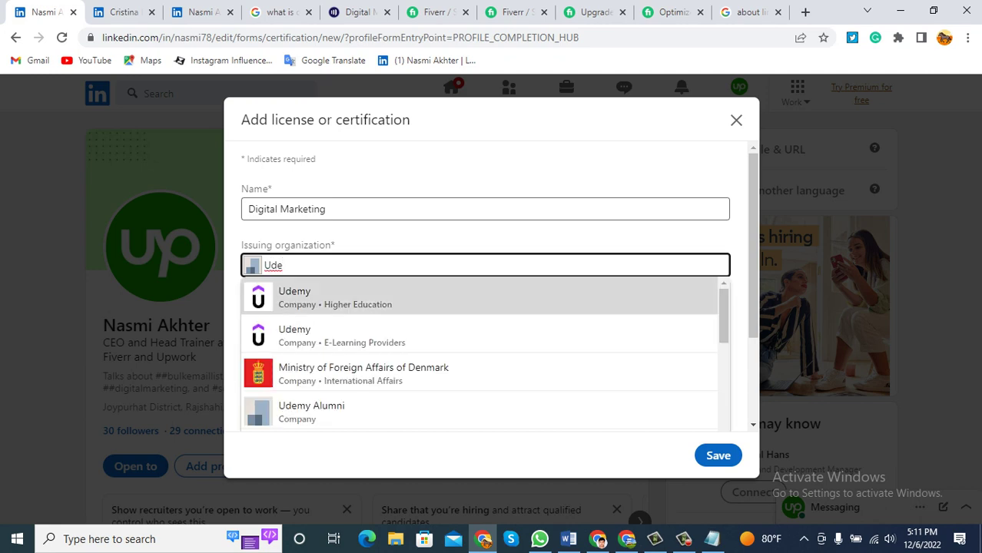
key("Return")
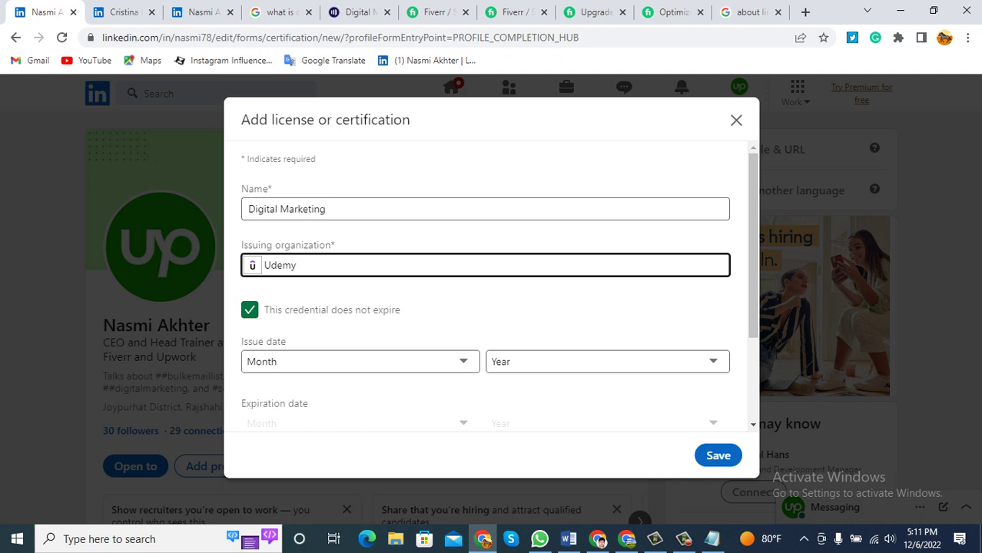
scroll(492, 286, "down", 3)
scroll(492, 286, "up", 3)
scroll(485, 286, "down", 1)
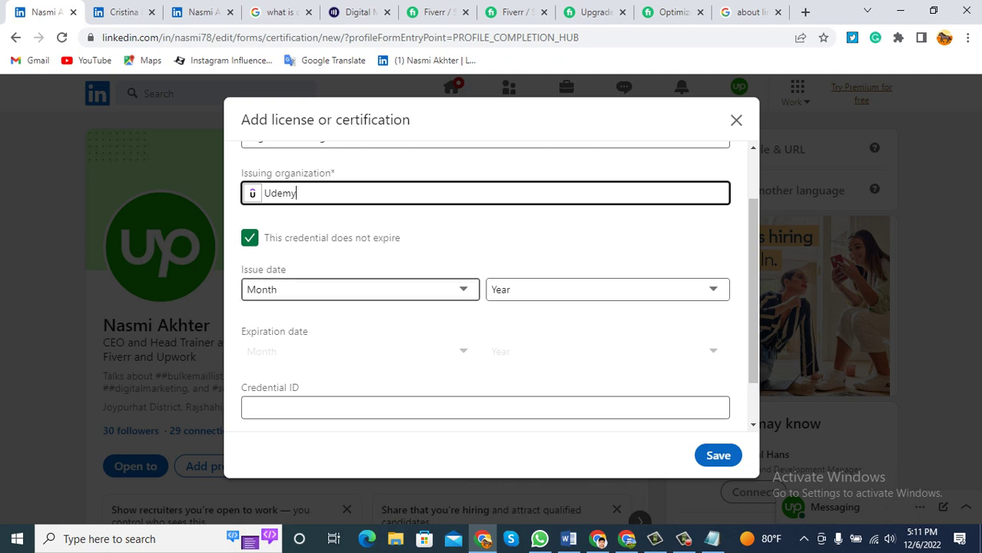
Set the certification's issue date to January 2021.
left_click(359, 290)
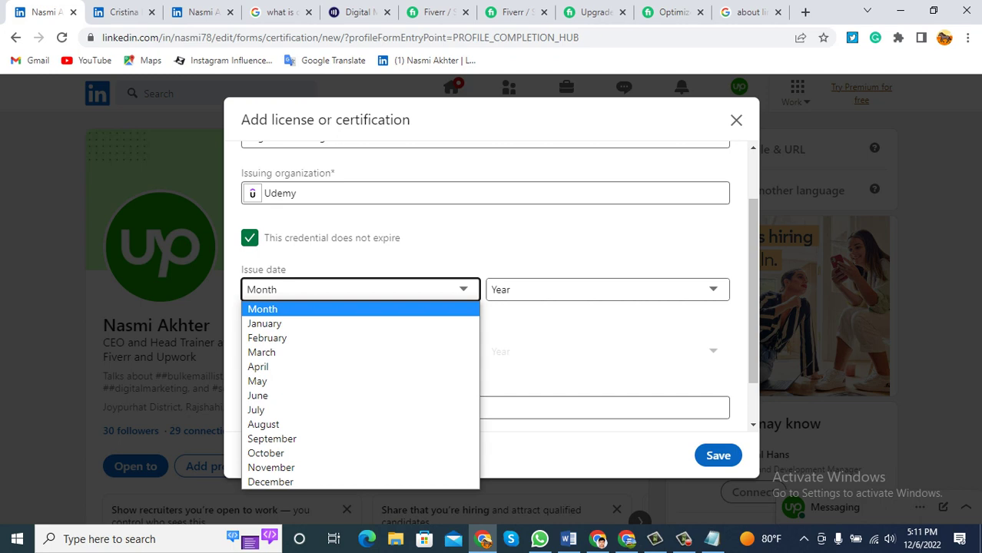
key("Down")
key("Down")
key("Down")
key("Down")
key("Up")
key("Up")
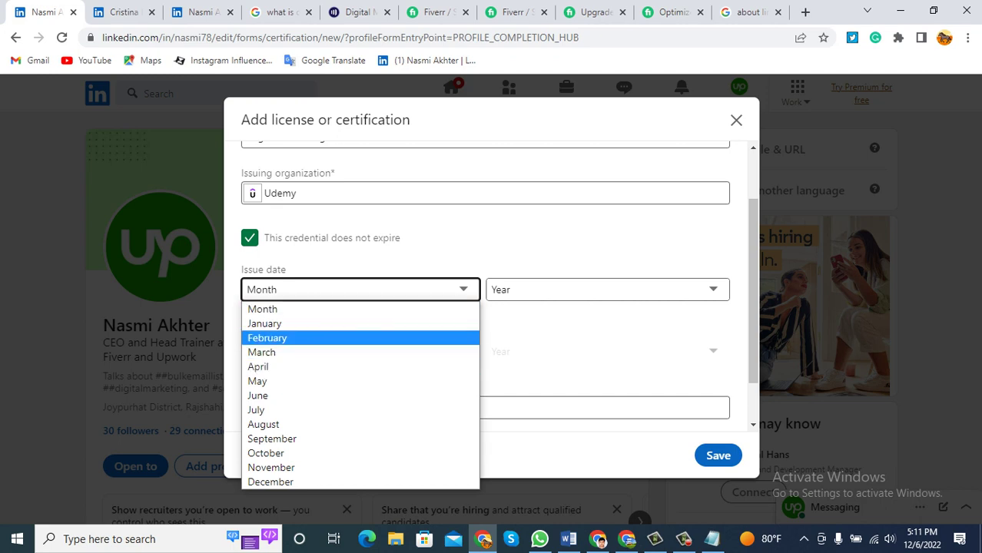
key("Down")
key("Up")
key("Up")
key("Return")
key("Tab")
key("alt+Down")
key("Down")
key("Down")
key("Down")
key("Down")
key("Down")
key("Down")
key("Down")
key("Down")
key("Down")
key("Down")
key("Down")
key("Down")
key("Down")
key("Up")
key("Up")
key("Up")
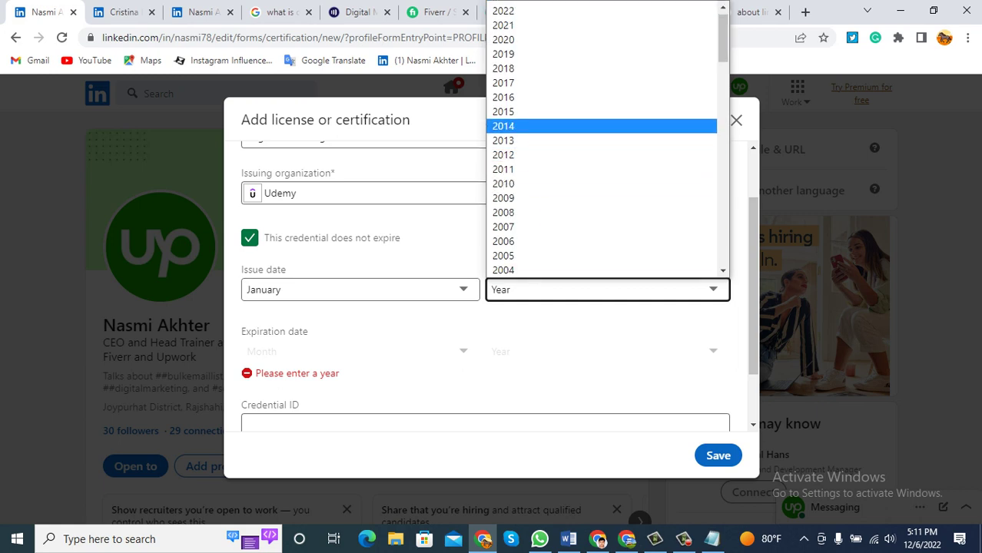
key("Up")
key("Up")
key("Up")
key("Up")
key("Return")
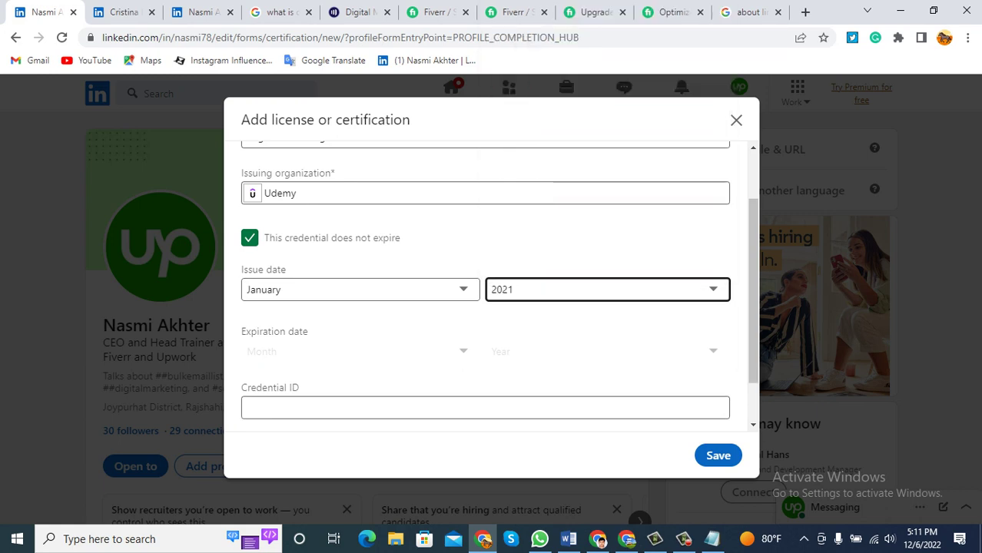
Leave Credential ID and URL as they are and save the certification.
scroll(499, 286, "down", 1)
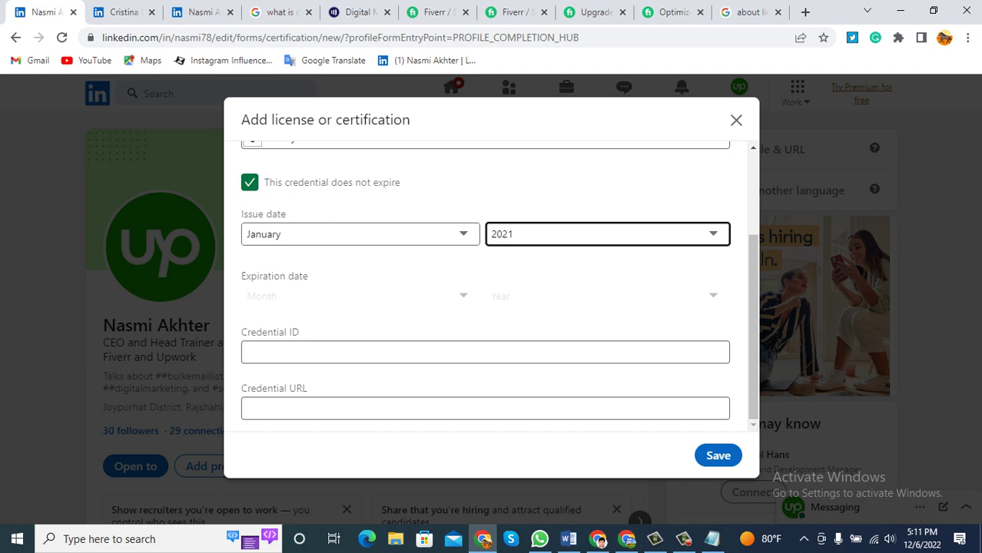
left_click(484, 352)
left_click(484, 408)
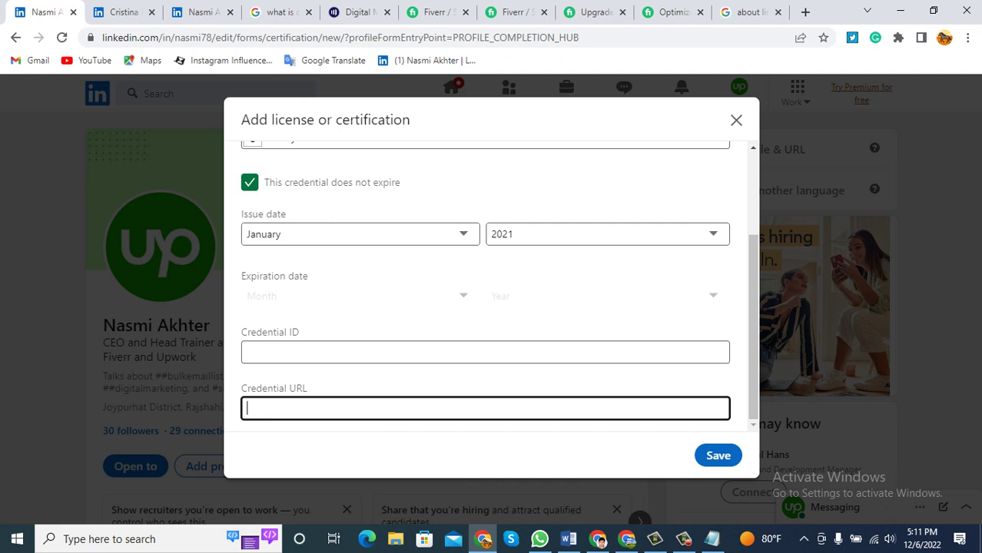
left_click(718, 455)
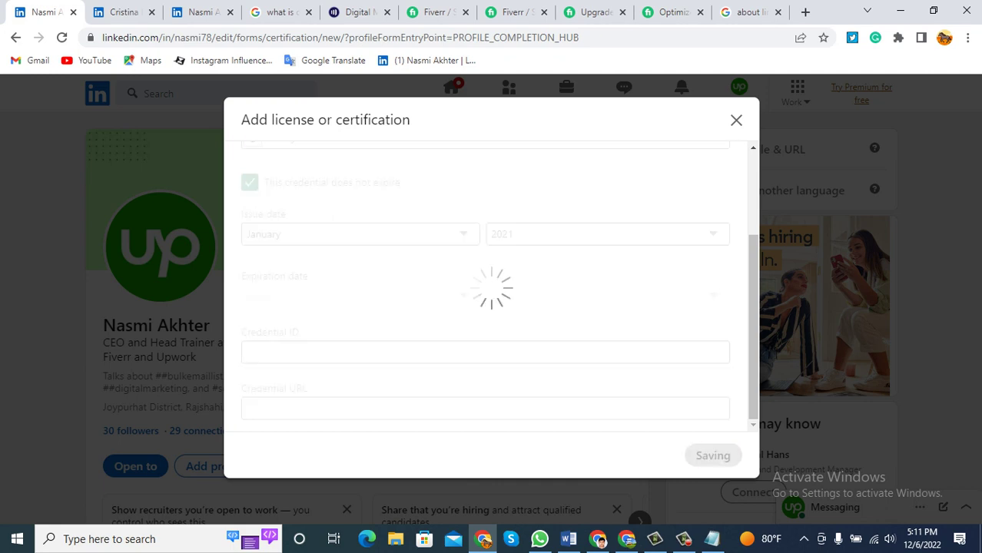
Check the profile lists the Udemy Digital Marketing certification with No Expiration Date.
scroll(491, 307, "down", 10)
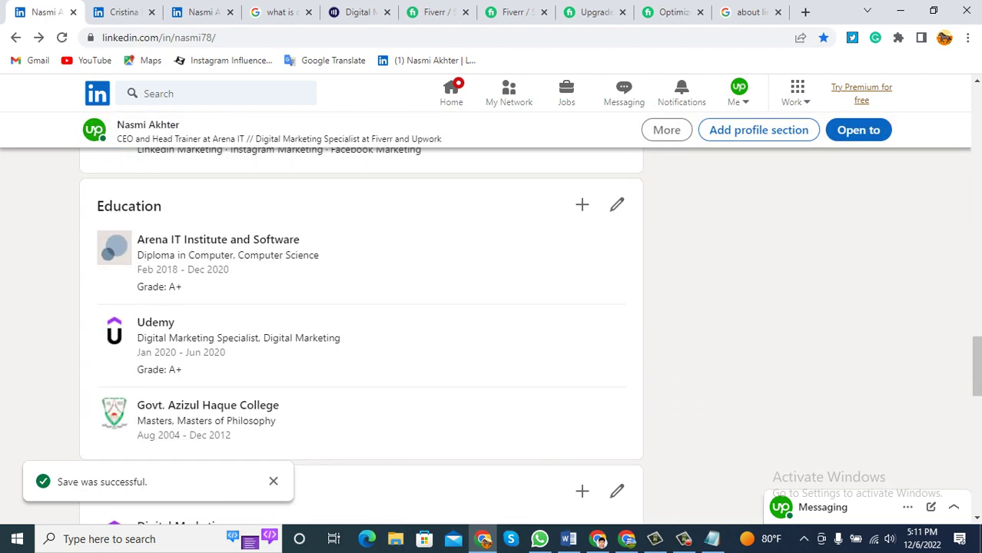
scroll(231, 262, "up", 4)
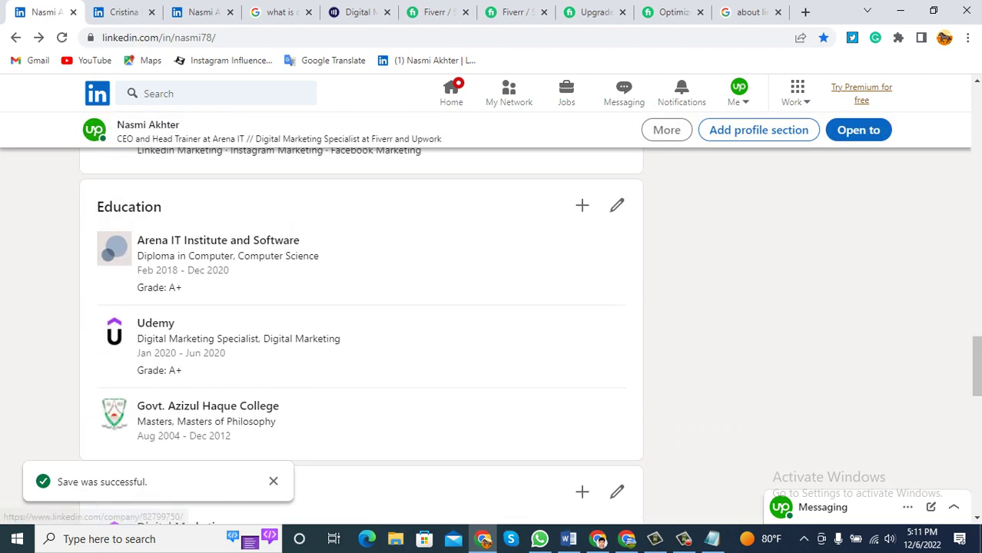
scroll(361, 307, "down", 2)
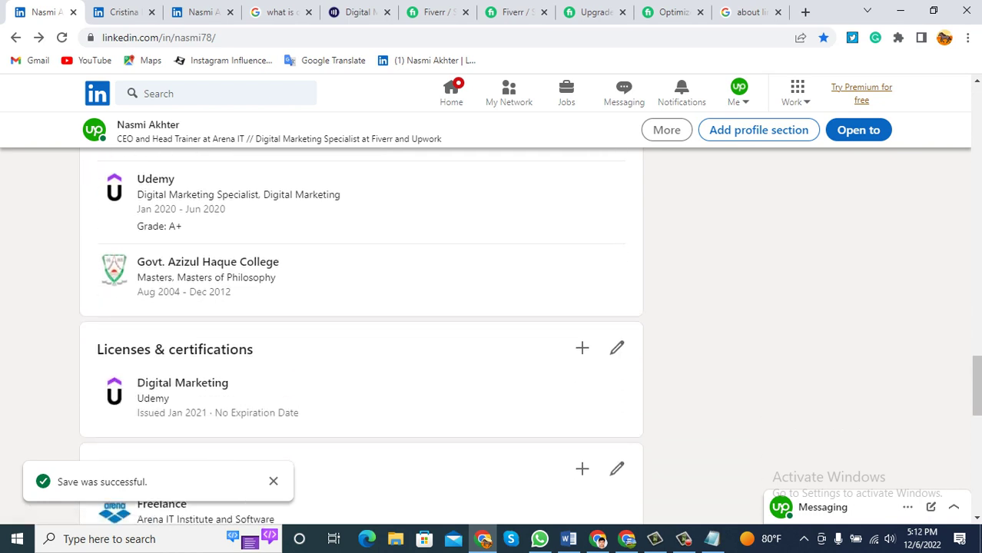
left_click_drag(138, 377, 169, 399)
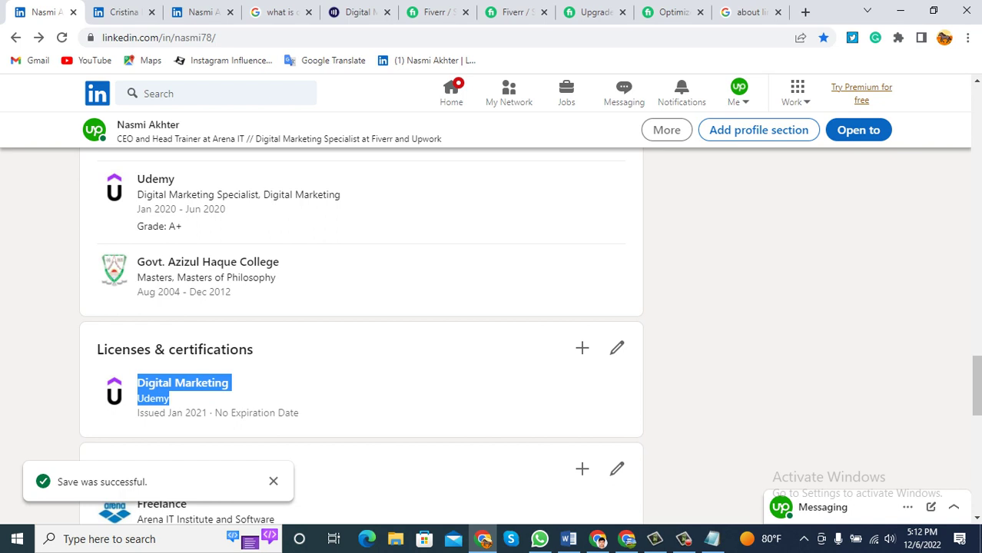
left_click_drag(300, 413, 214, 412)
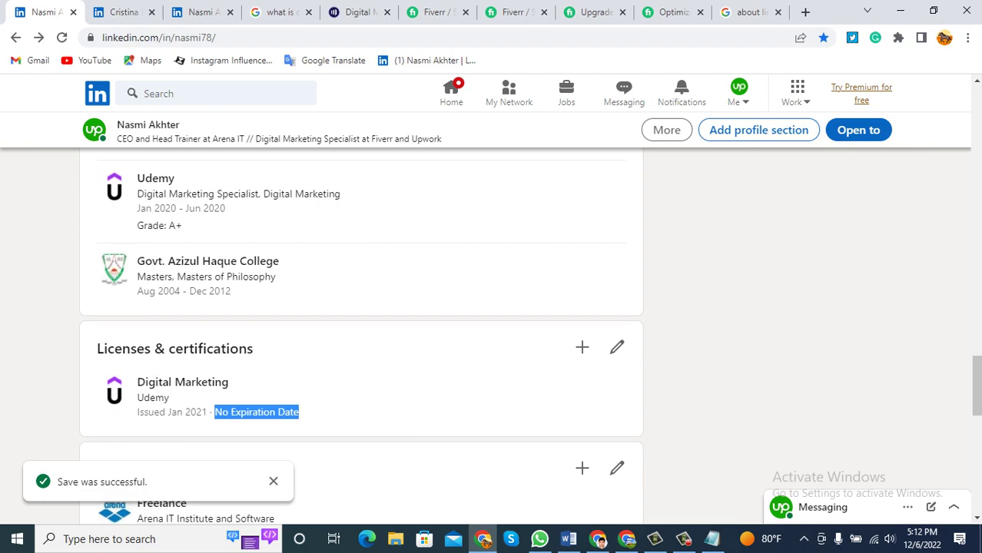
scroll(361, 338, "down", 2)
scroll(361, 338, "up", 12)
scroll(362, 338, "up", 6)
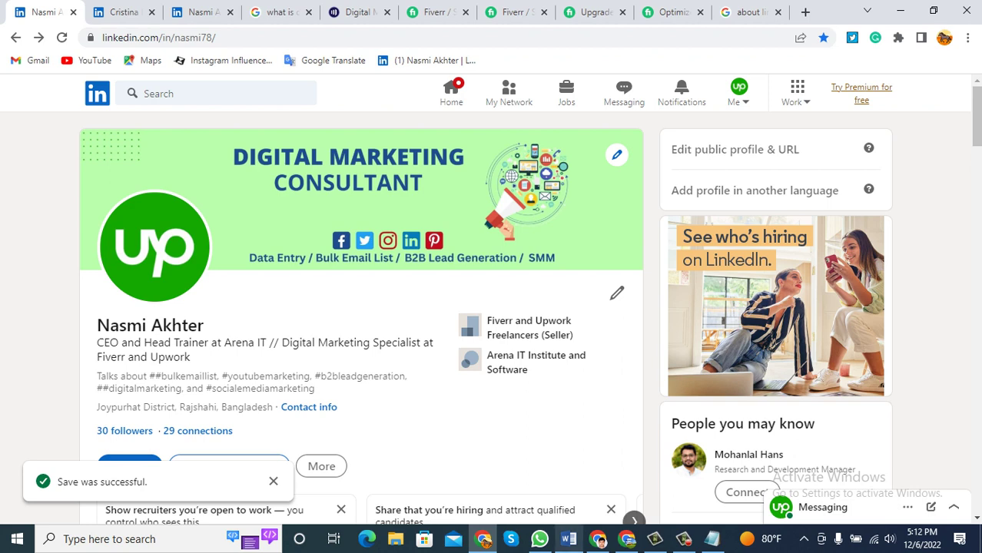
Select the Skill item in the November Batch checklist, then return to LinkedIn.
left_click(568, 539)
scroll(491, 308, "down", 1)
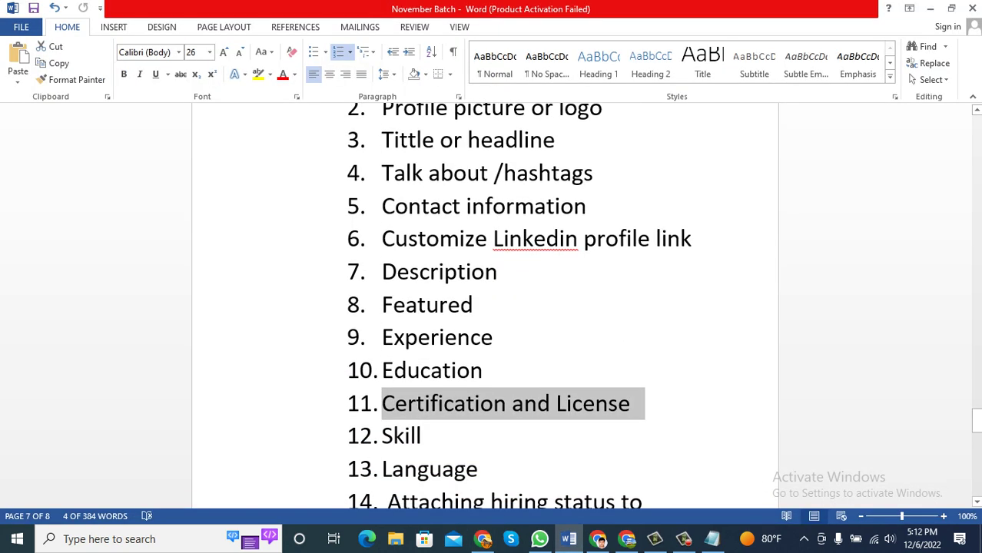
left_click(422, 435)
left_click_drag(436, 436, 381, 435)
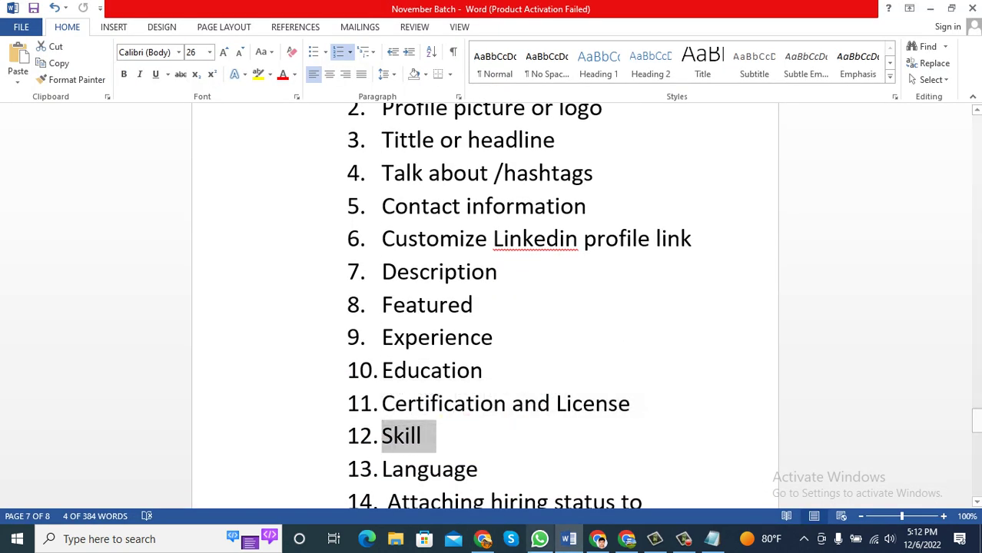
left_click(482, 539)
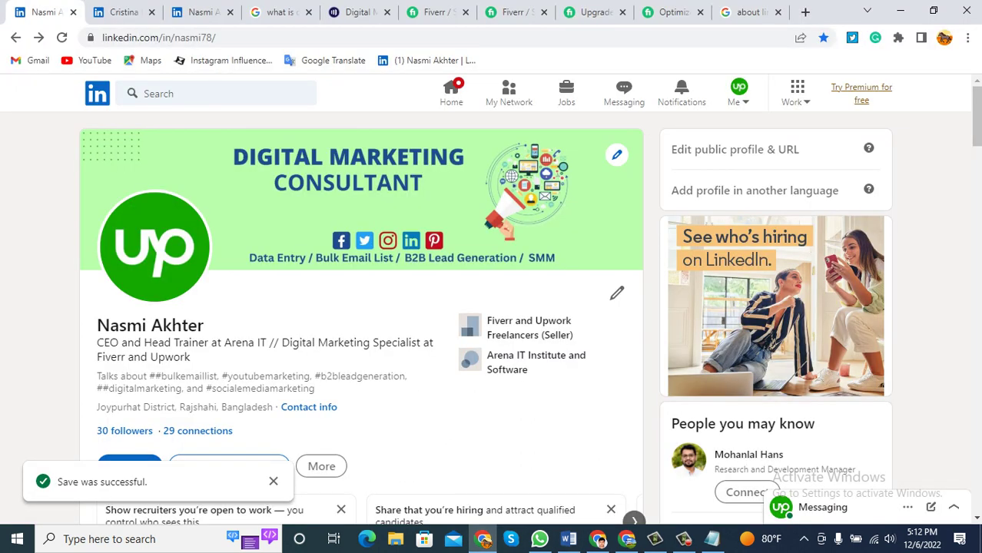
From the Add profile section list, open Core and choose Add skills.
scroll(228, 321, "down", 2)
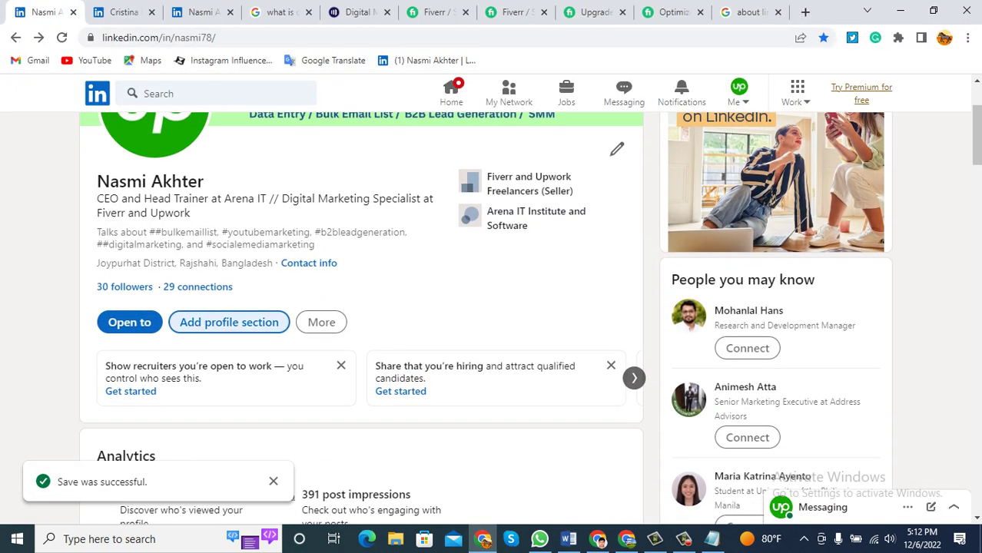
left_click(229, 321)
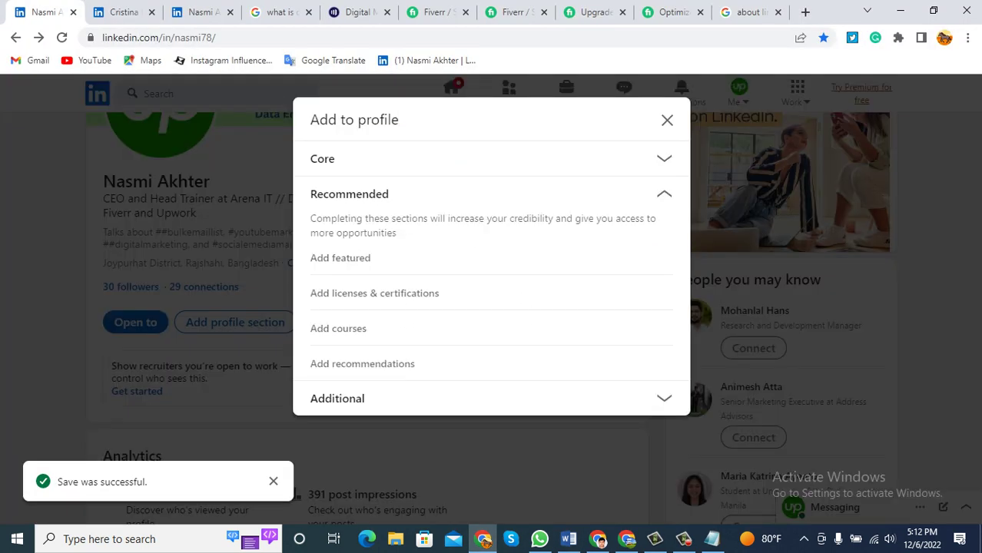
left_click(337, 398)
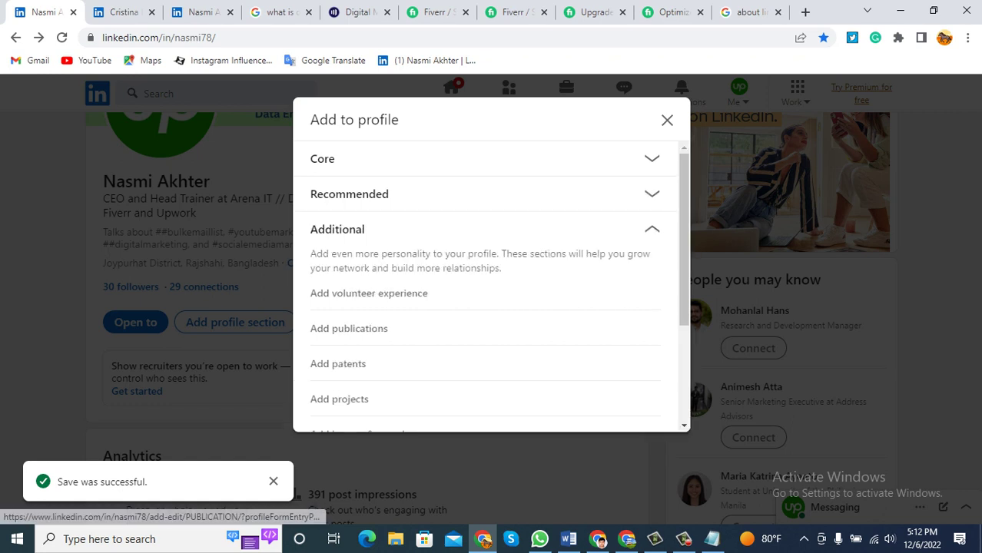
scroll(492, 284, "down", 3)
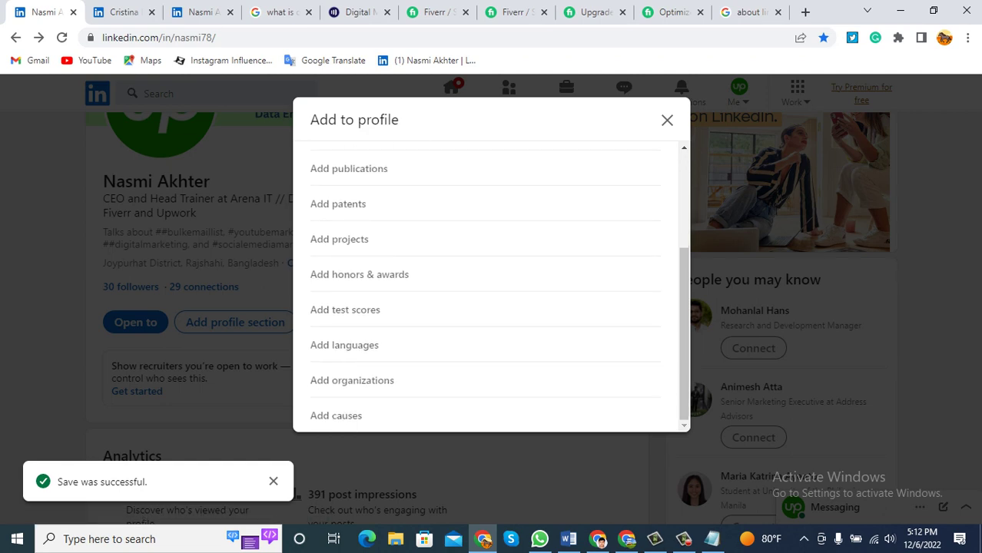
scroll(491, 284, "up", 3)
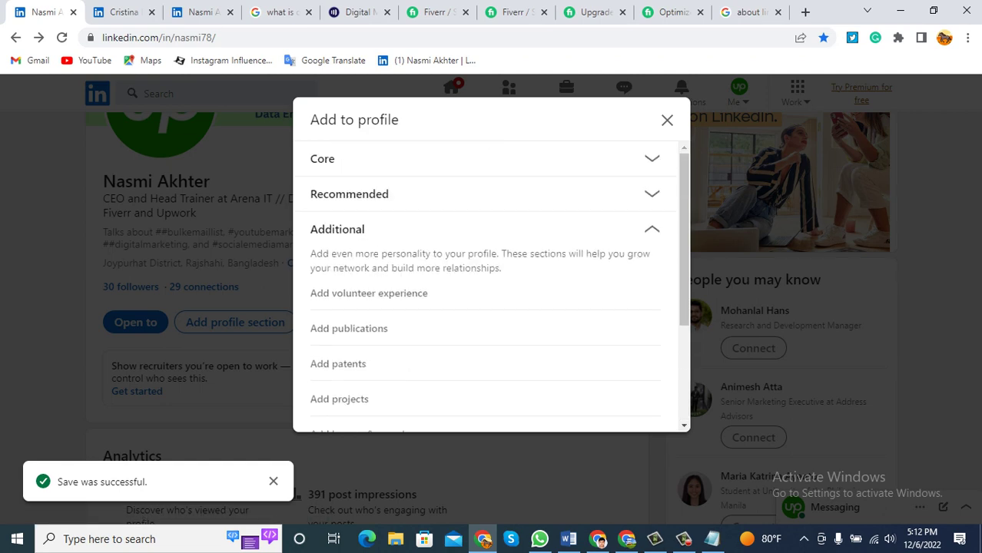
left_click(652, 158)
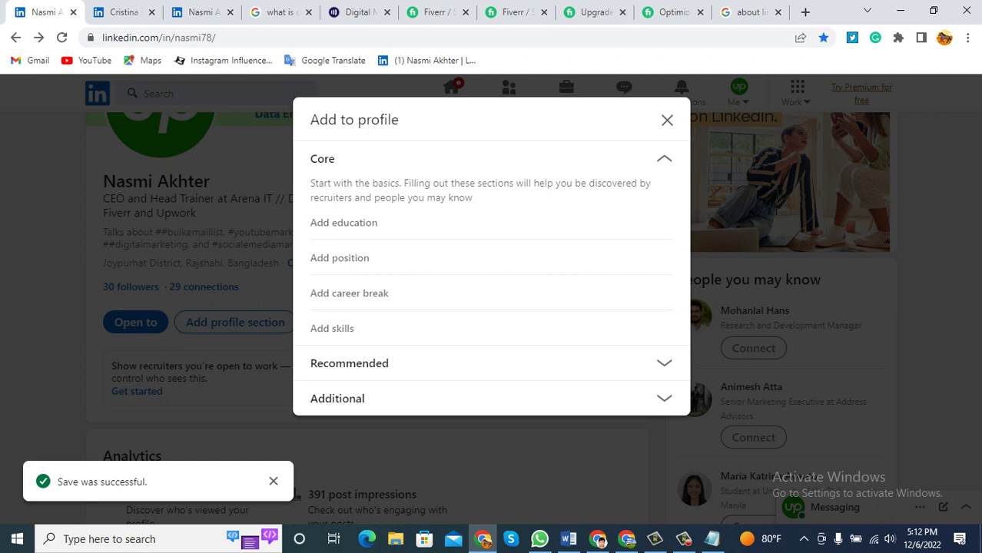
left_click(332, 328)
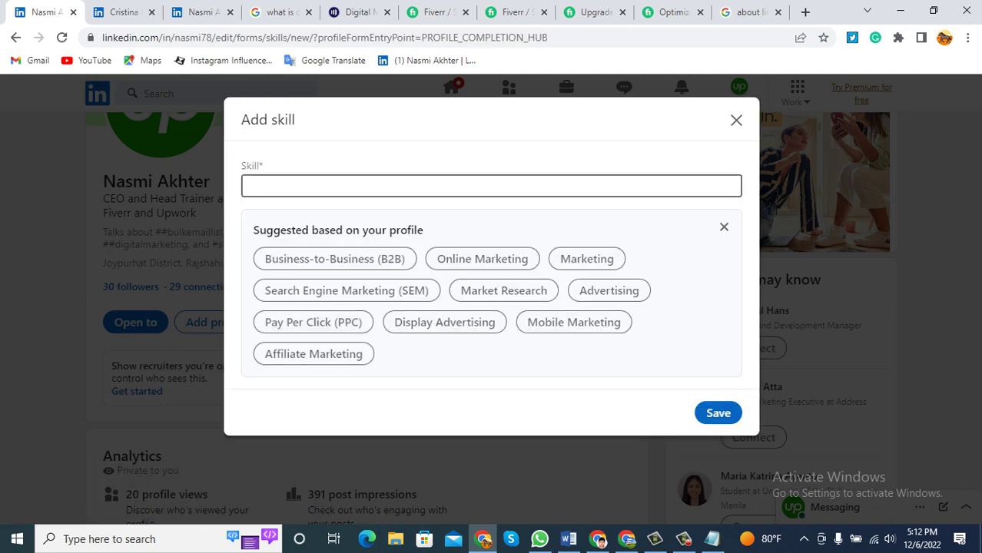
Save Business-to-Business (B2B) as a skill linked to both roles, education, certification and volunteering.
key("Tab")
key("Return")
key("Tab")
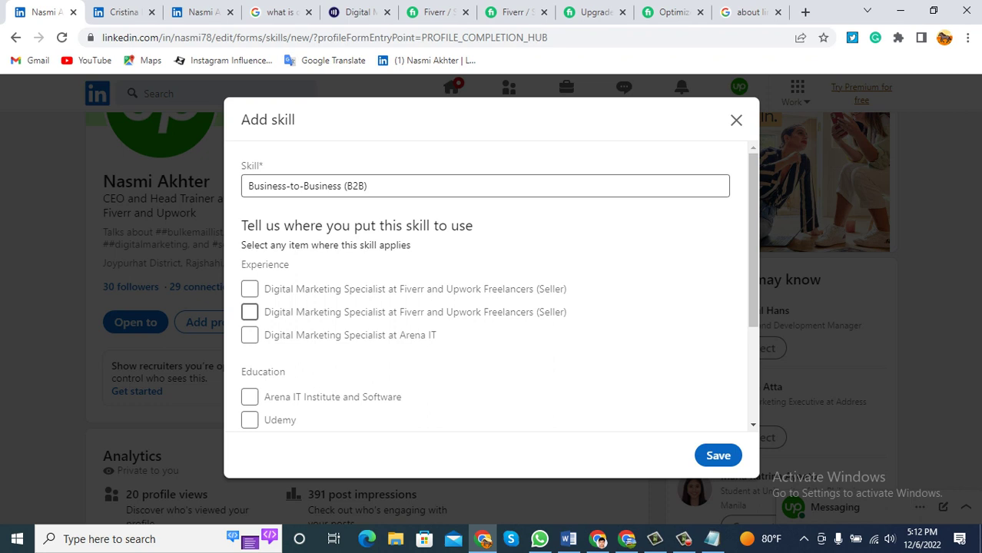
key("shift+Tab")
scroll(492, 292, "down", 1)
key("space")
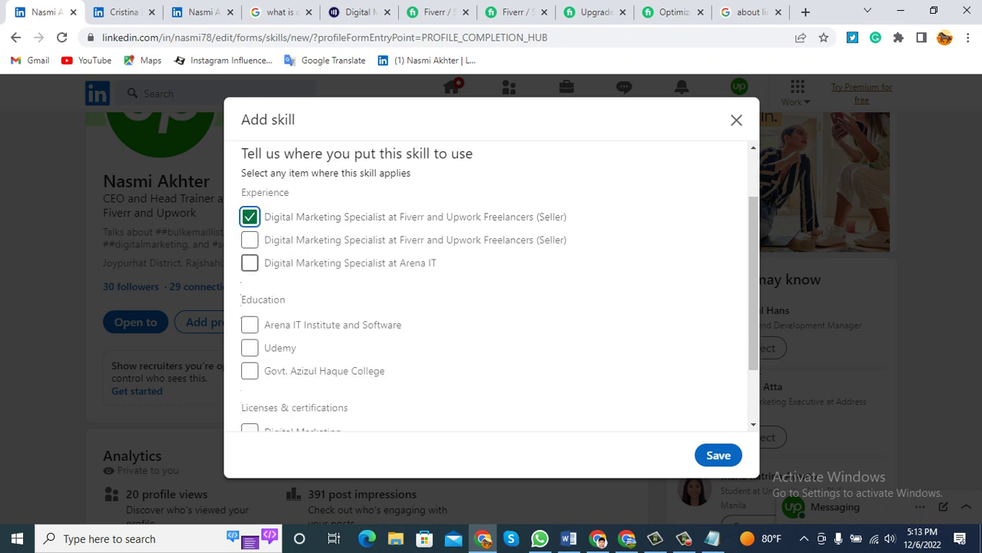
left_click(249, 263)
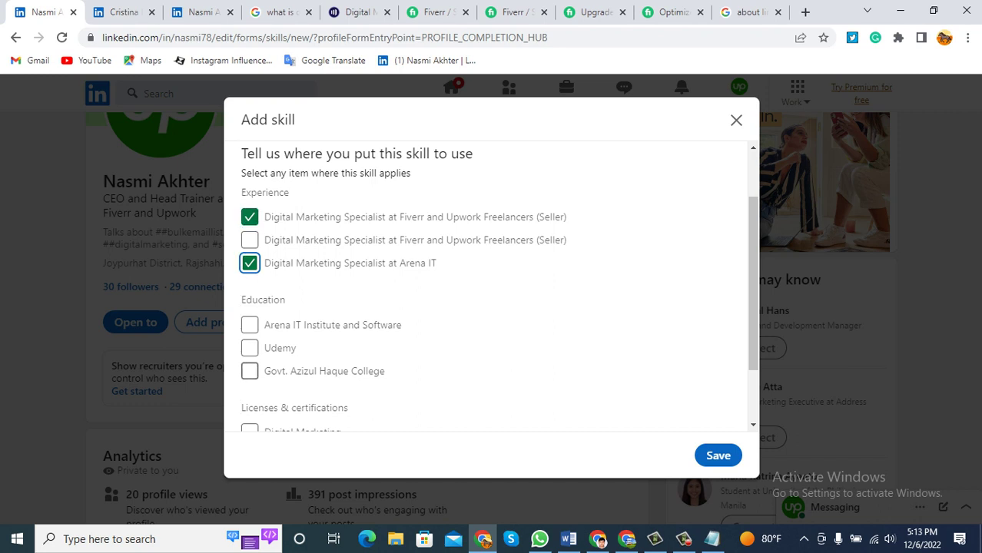
left_click(250, 371)
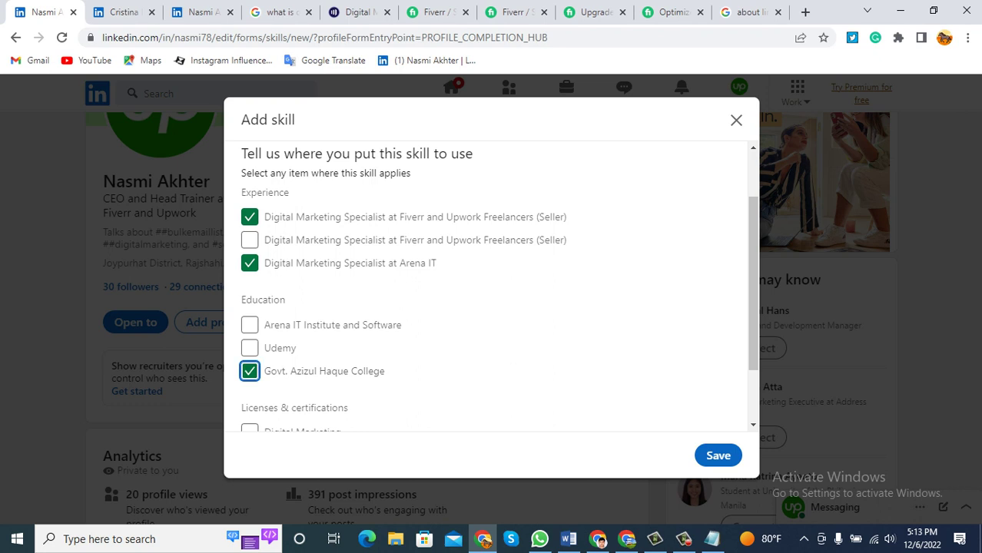
scroll(492, 284, "down", 1)
left_click(250, 253)
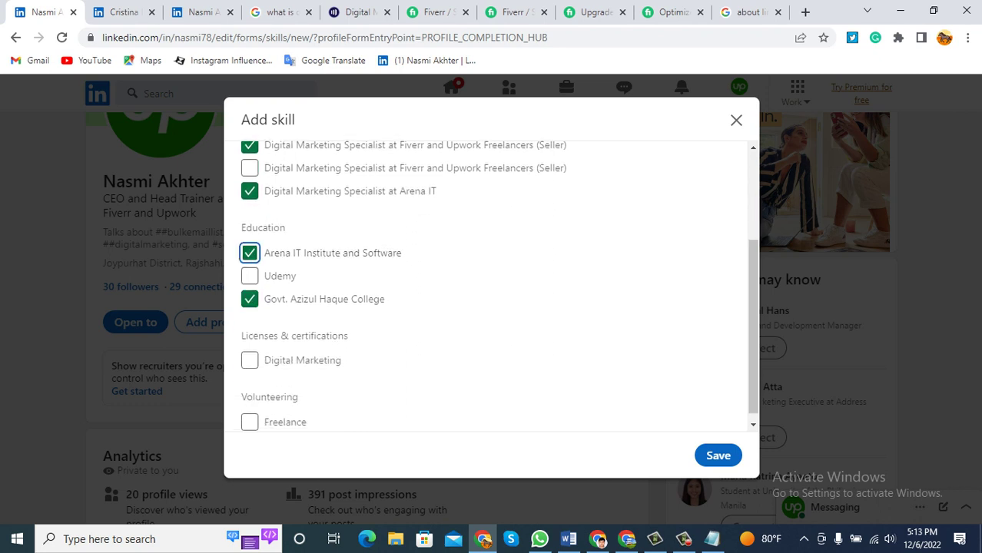
scroll(491, 284, "down", 1)
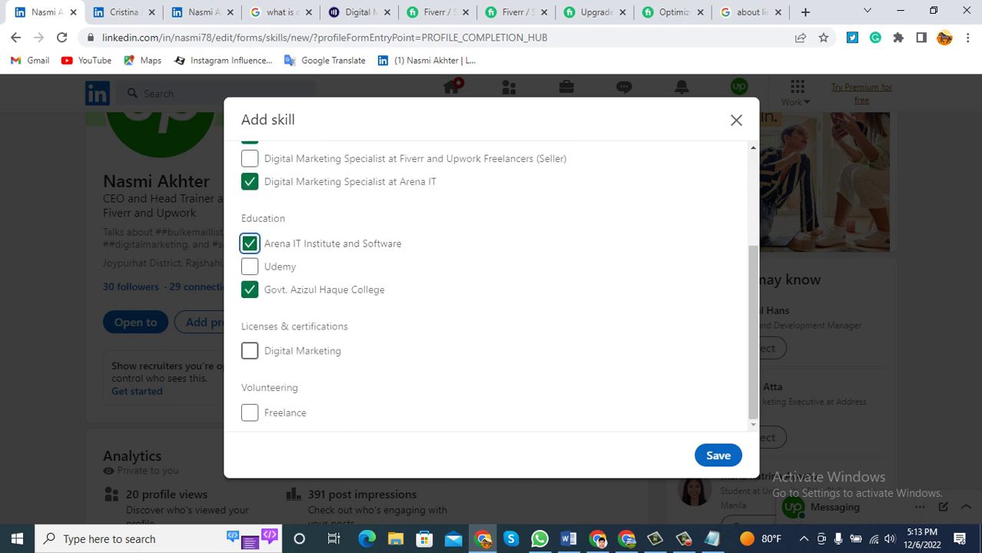
left_click(250, 351)
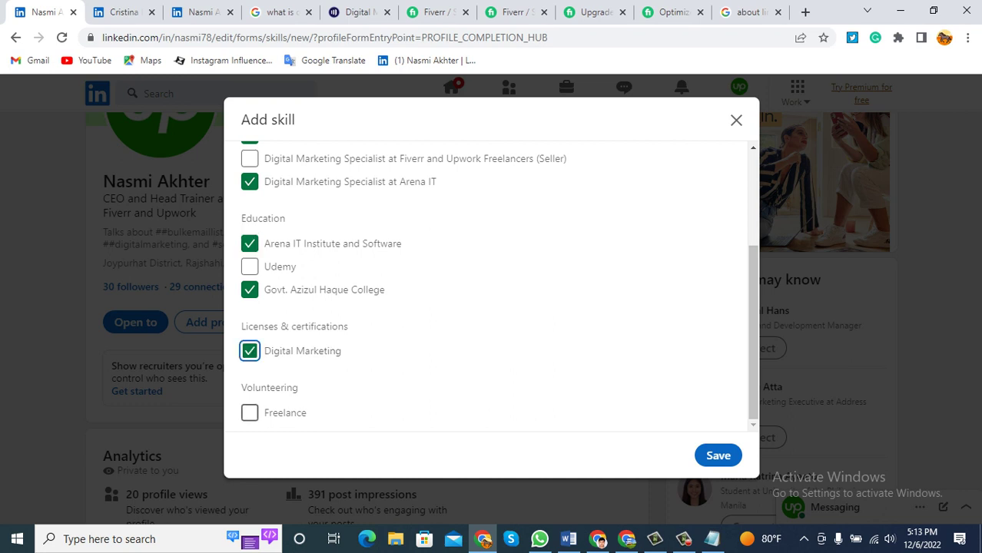
left_click(250, 413)
left_click(717, 455)
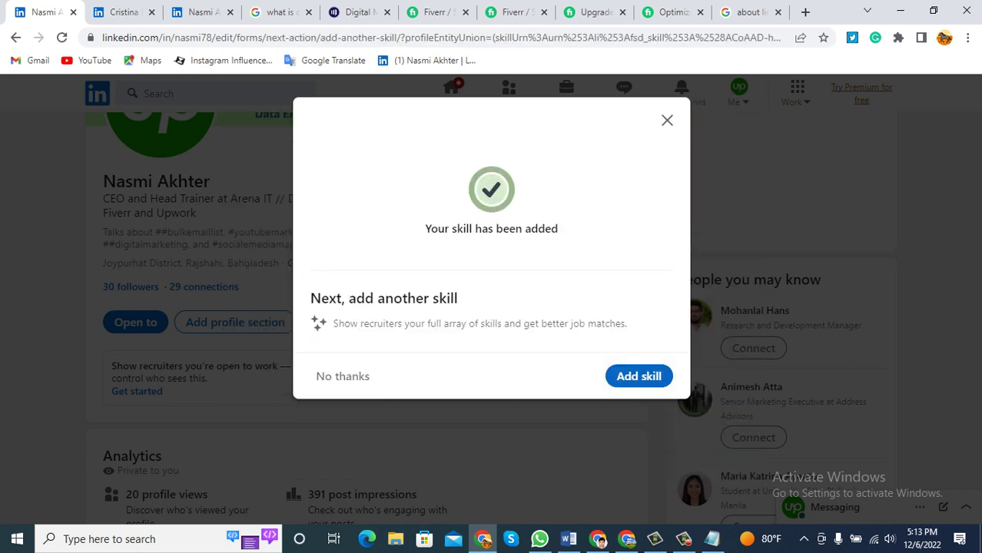
Add Online Marketing and Advertising as further profile skills.
left_click(638, 376)
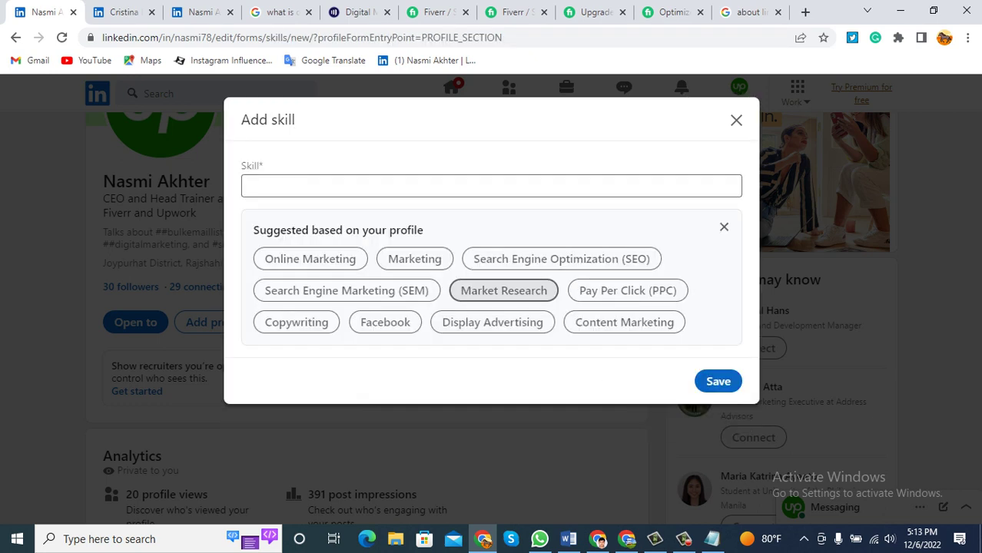
left_click(310, 259)
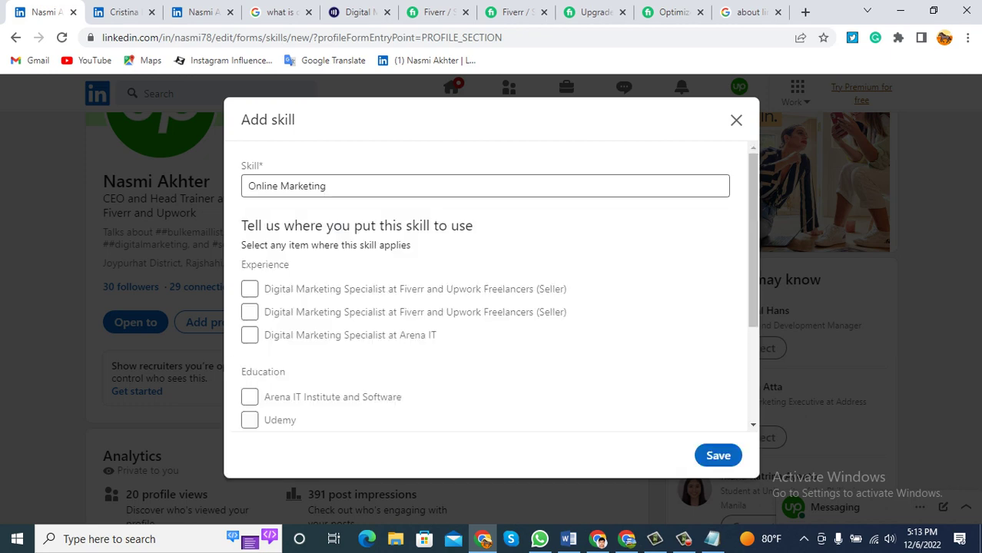
left_click(718, 456)
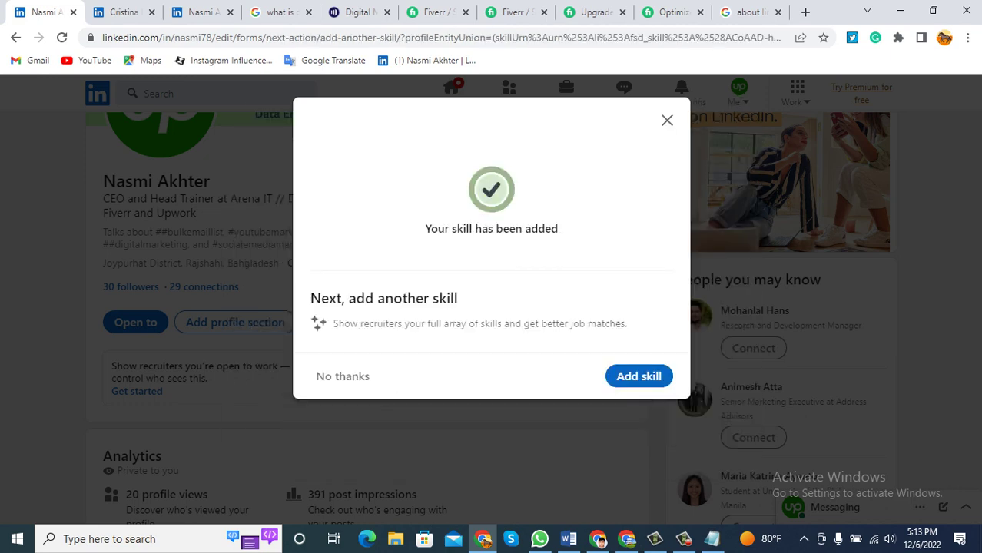
left_click(640, 375)
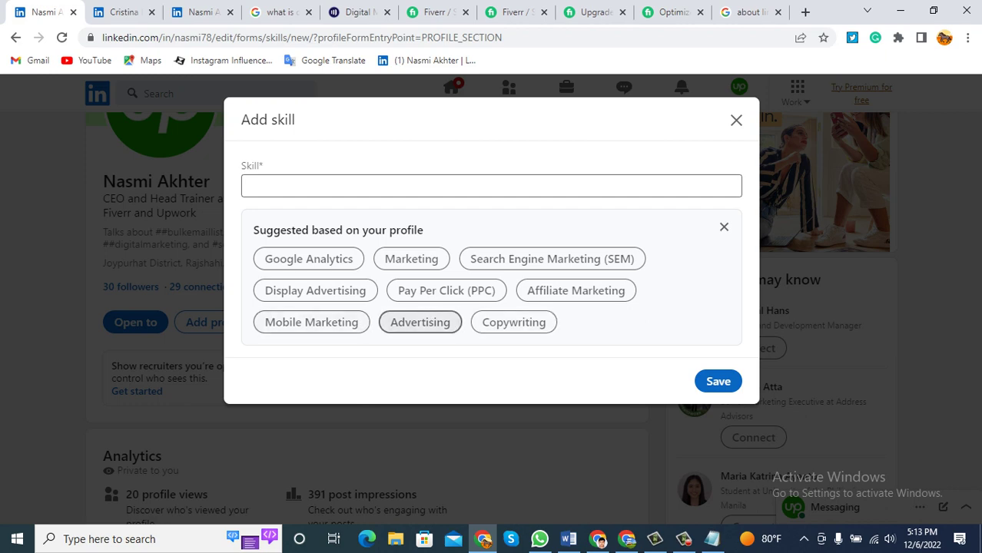
left_click(421, 322)
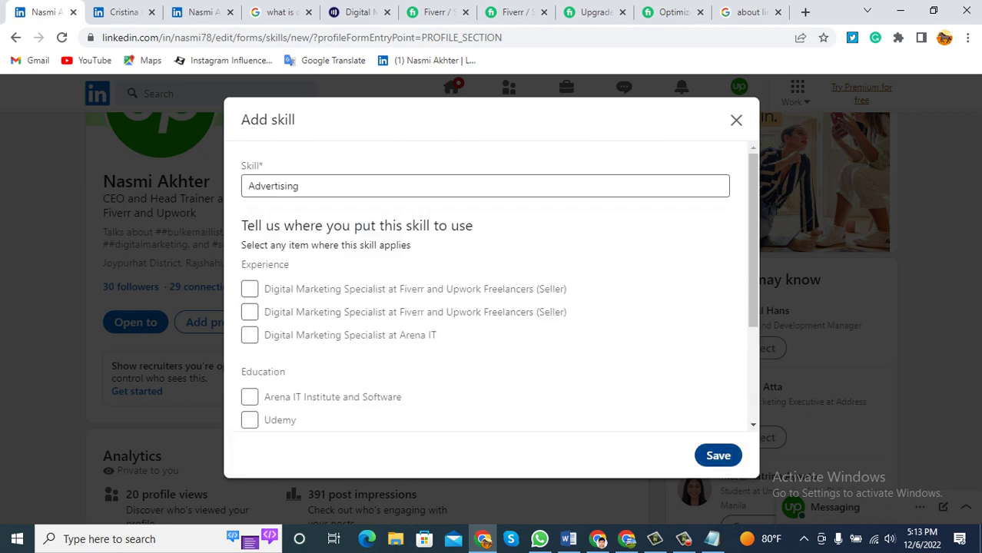
left_click(718, 455)
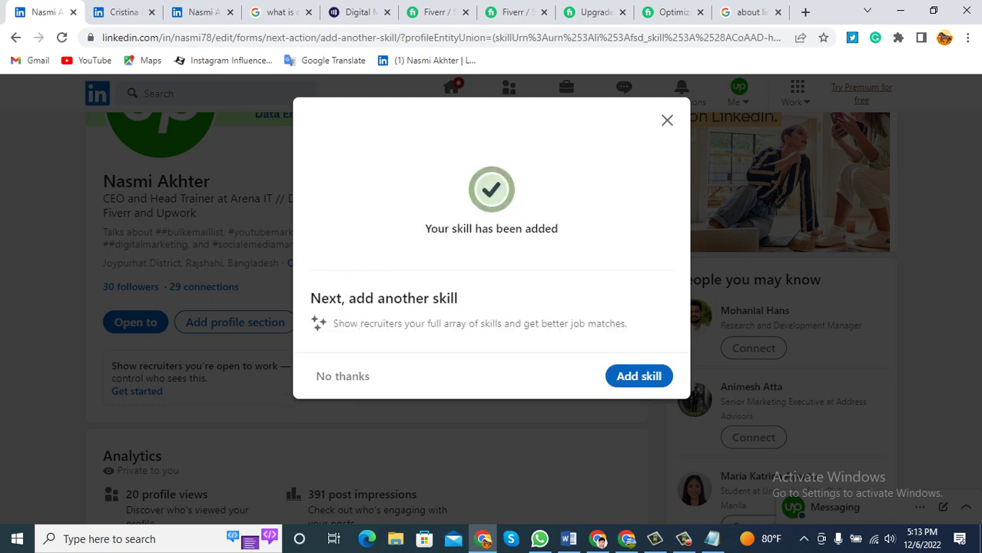
left_click(639, 376)
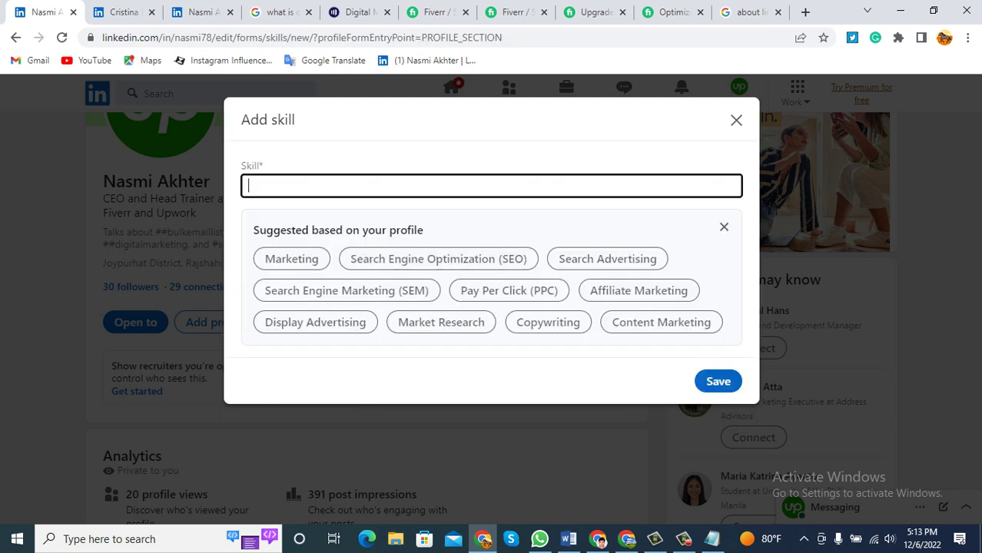
Try adding Social Media Marketing as a skill, then clear the field.
type("s")
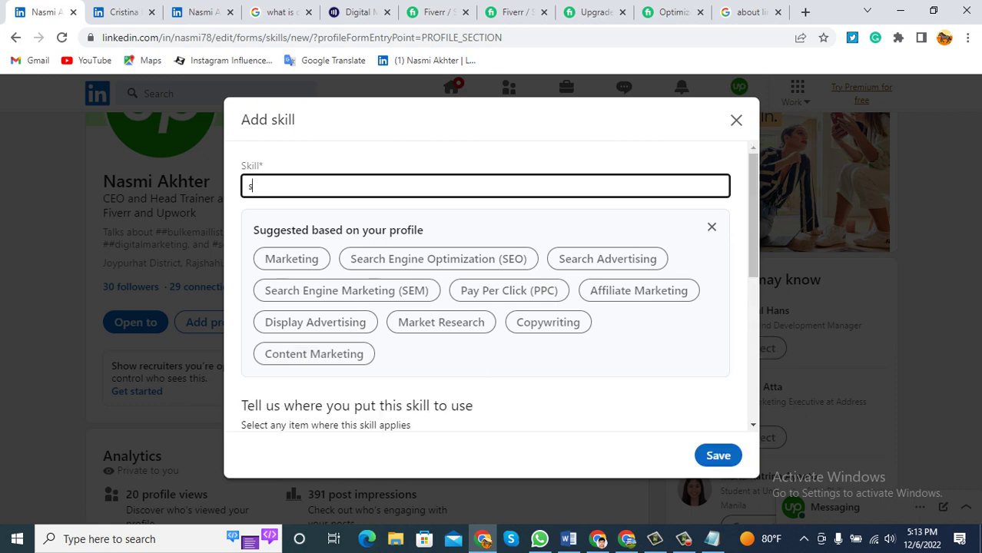
type("ocial")
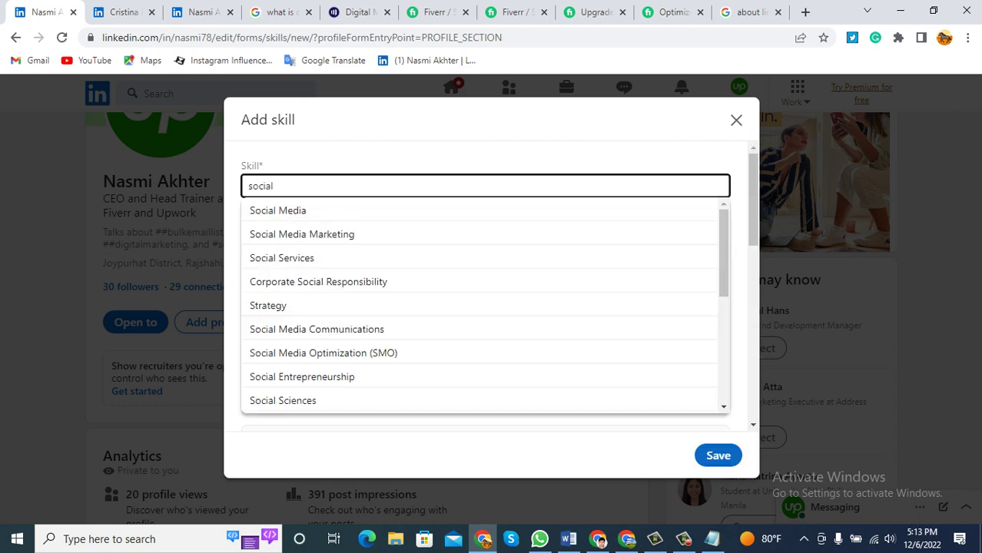
key("Down")
key("Down")
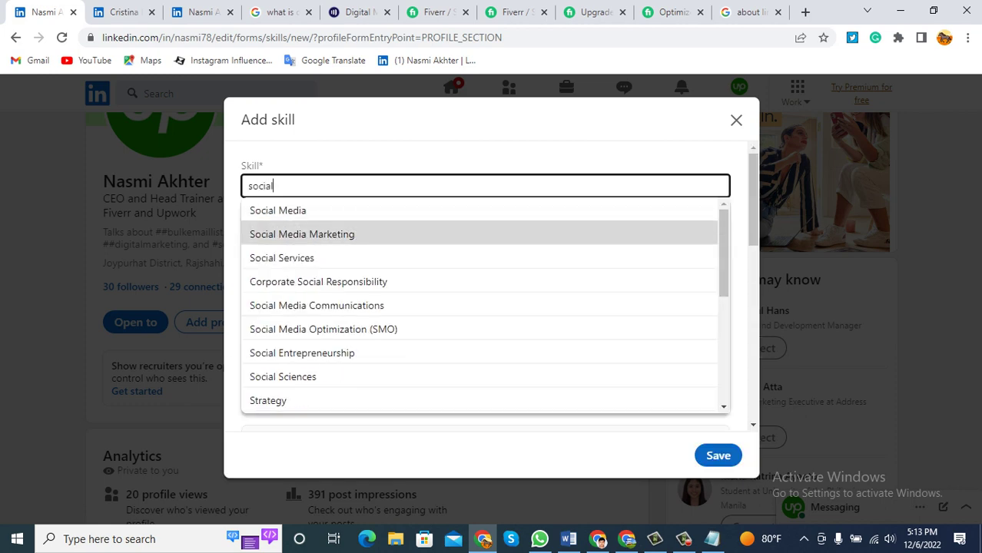
key("Return")
key("Return")
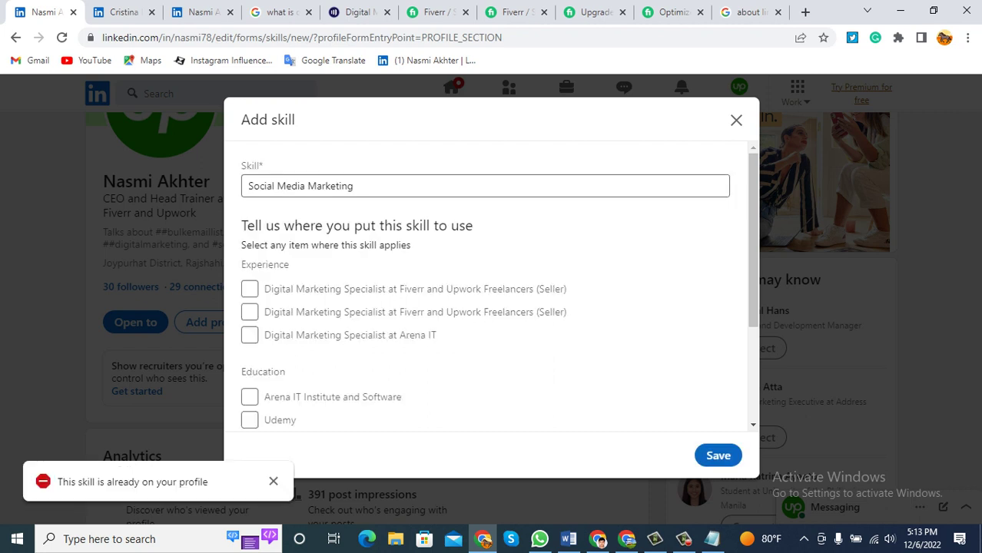
key("ctrl+shift+Left")
key("ctrl+shift+Left")
key("ctrl+shift+Left")
key("BackSpace")
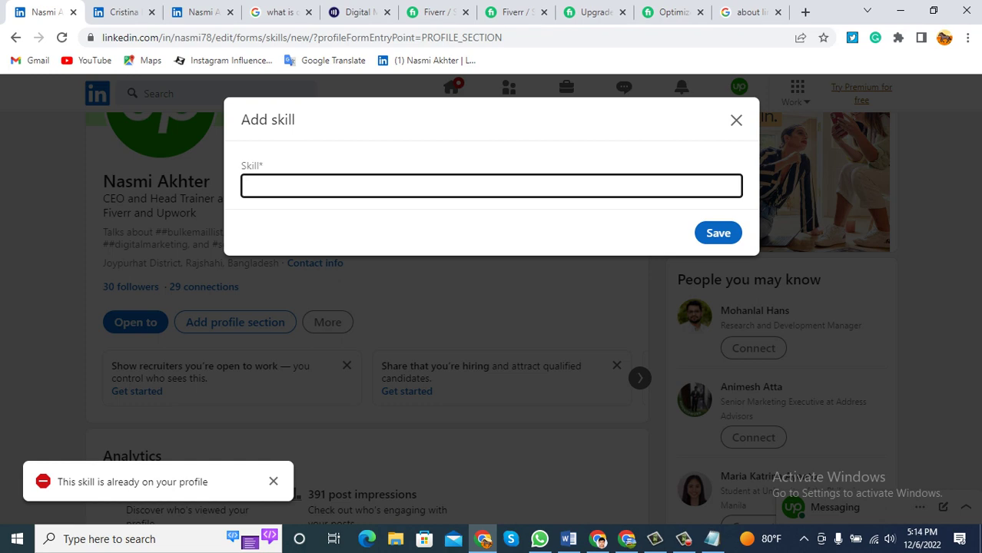
Try adding Email Marketing, then close the skill form and discard the changes.
type("Bu")
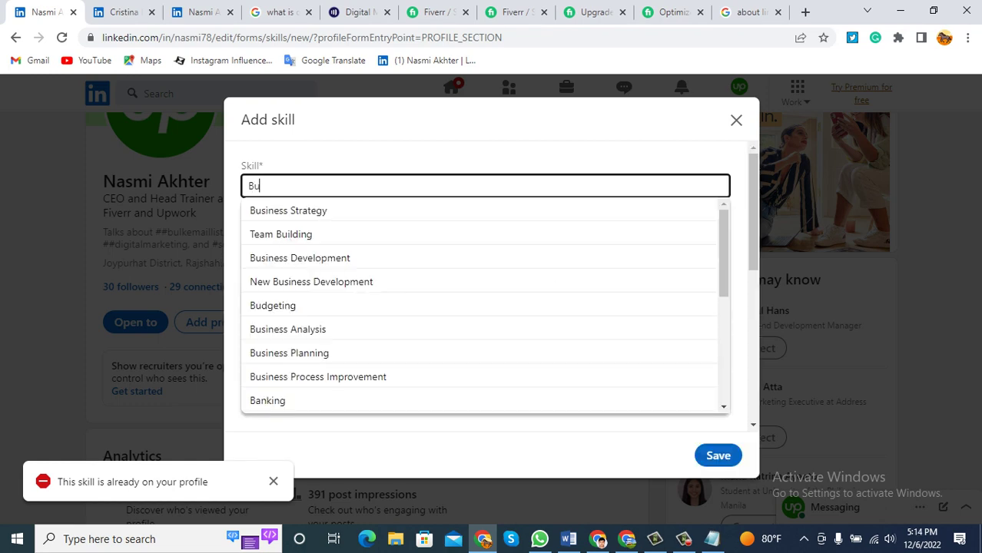
type("lk email")
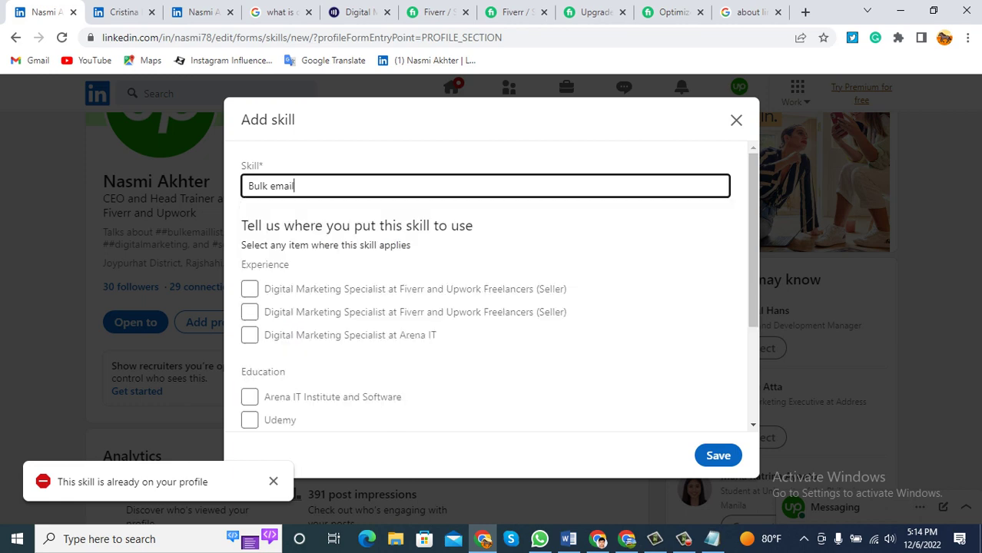
left_click(269, 186)
key("BackSpace")
key("ctrl+a")
type("email mark")
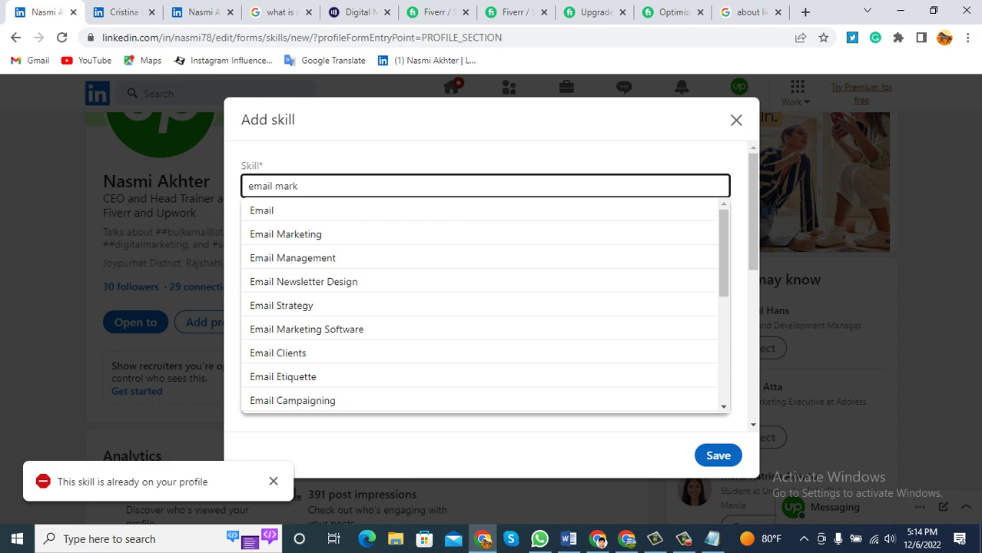
key("Down")
key("Return")
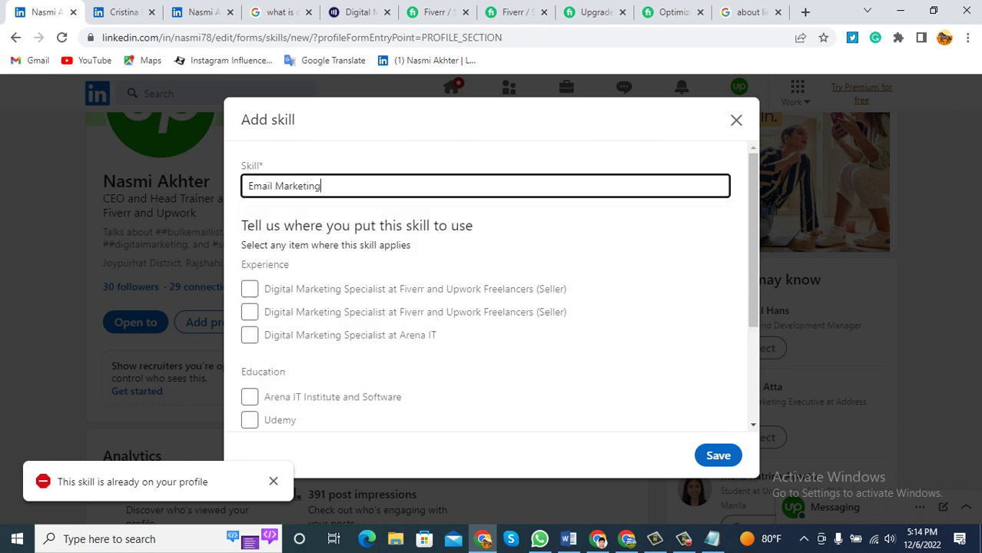
key("Return")
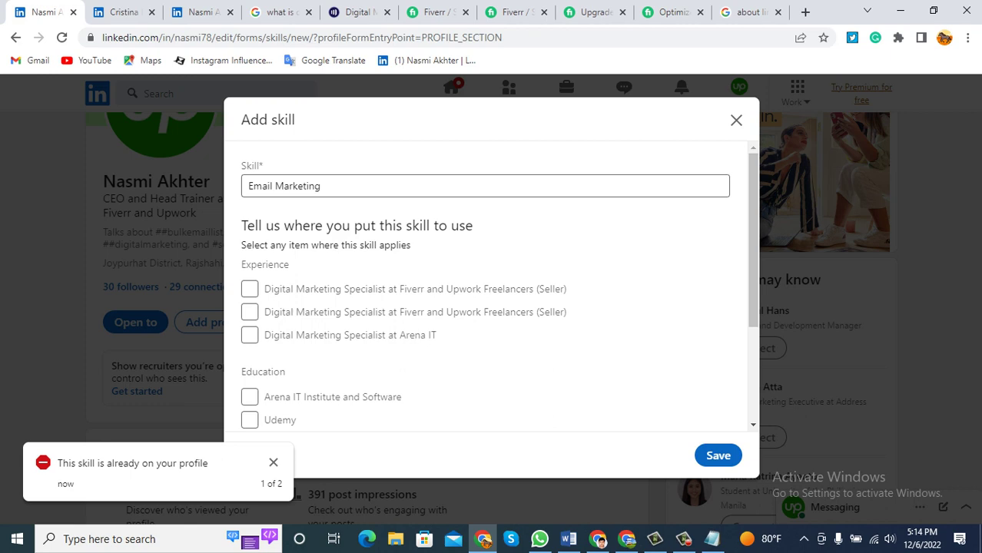
left_click(737, 120)
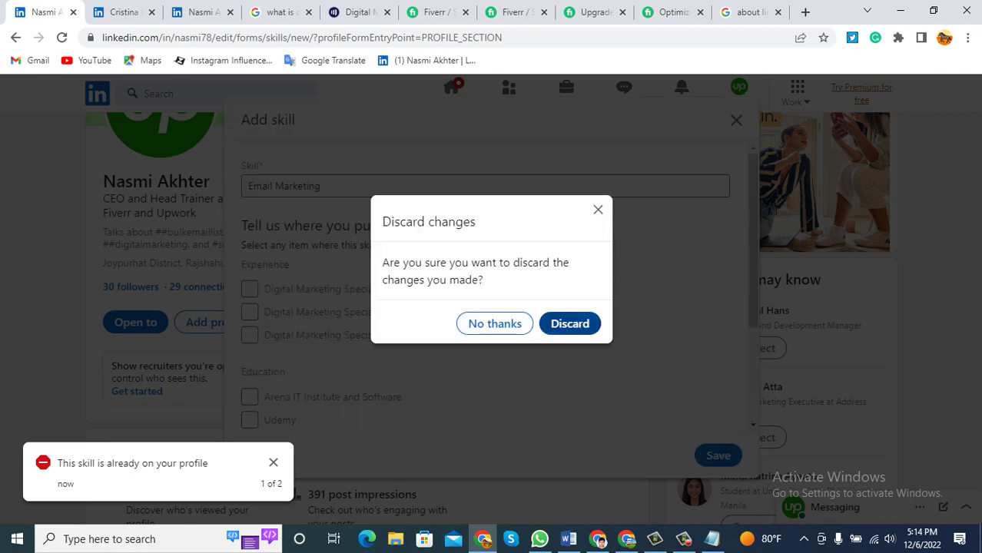
left_click(570, 324)
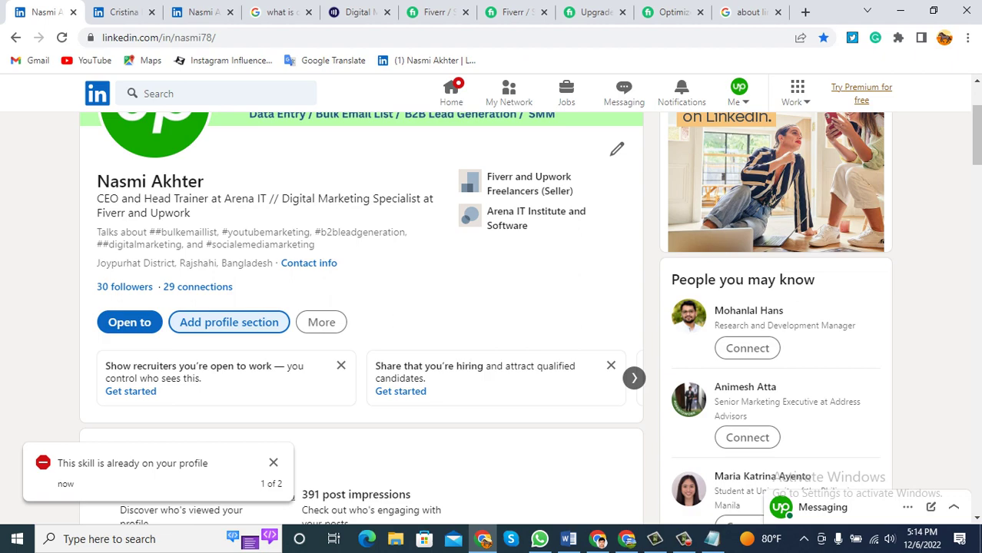
scroll(361, 319, "down", 10)
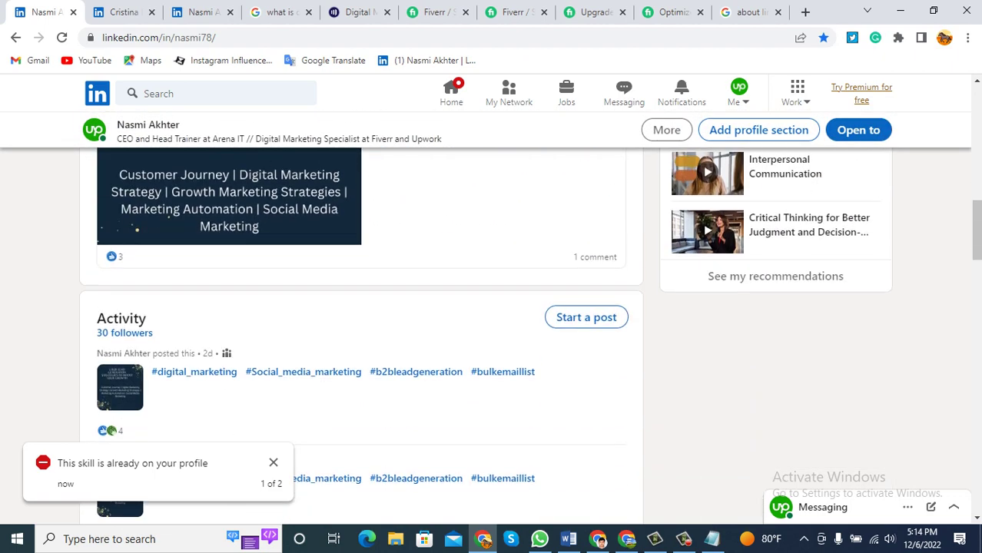
scroll(361, 319, "down", 10)
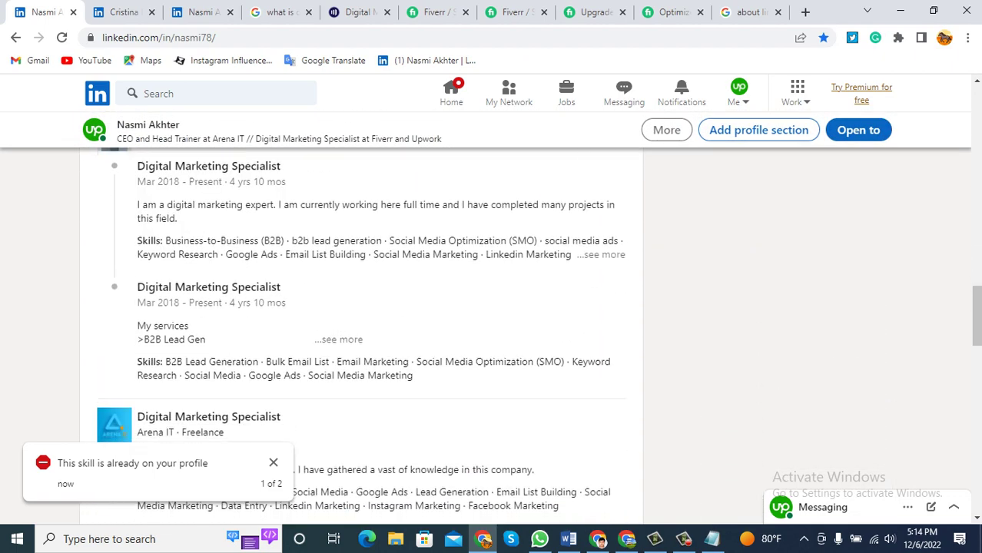
scroll(361, 319, "down", 6)
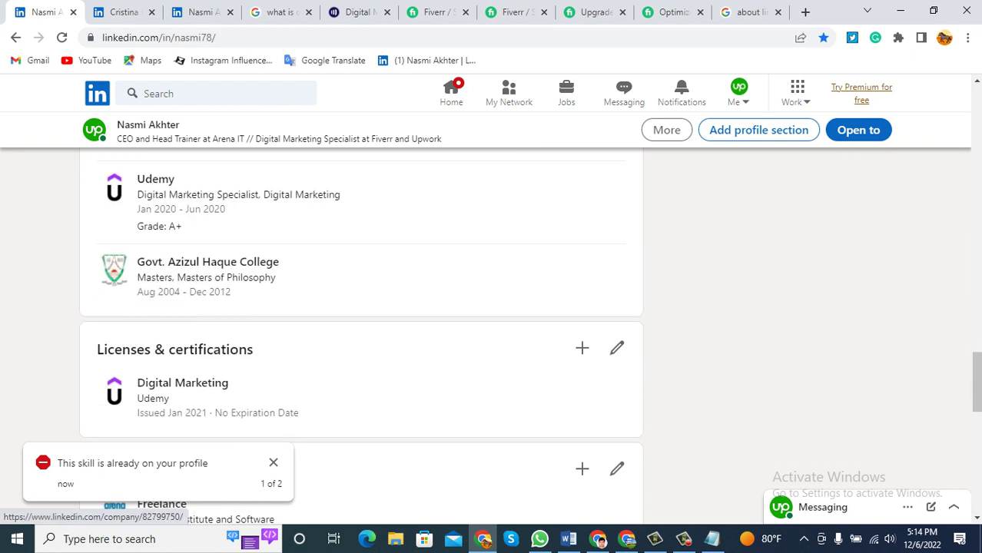
scroll(361, 319, "down", 2)
scroll(361, 319, "down", 2)
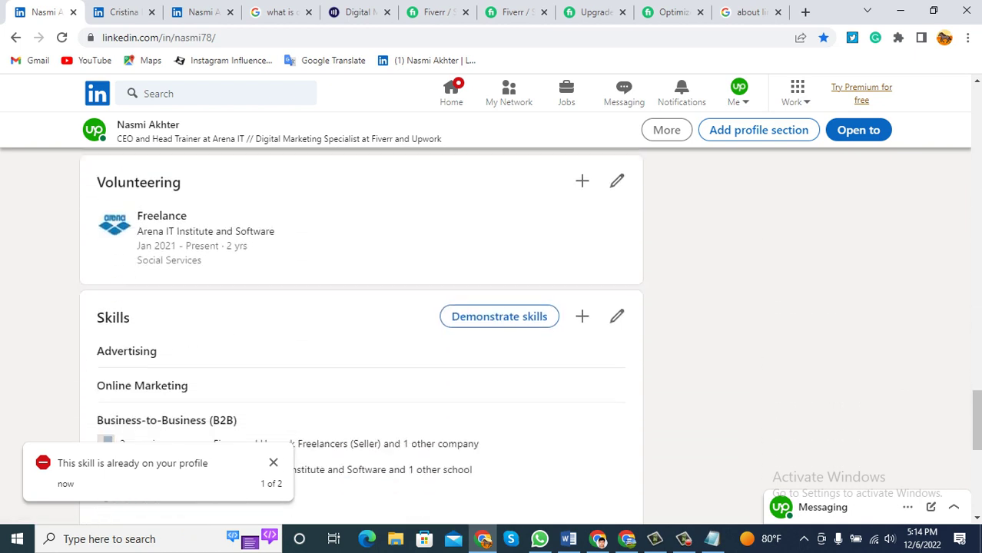
scroll(154, 316, "down", 1)
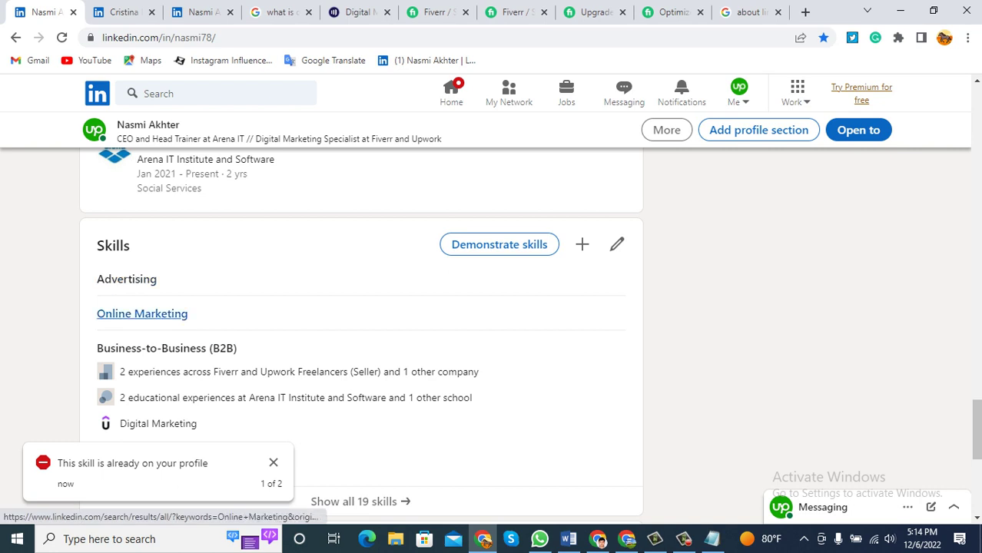
scroll(153, 348, "down", 2)
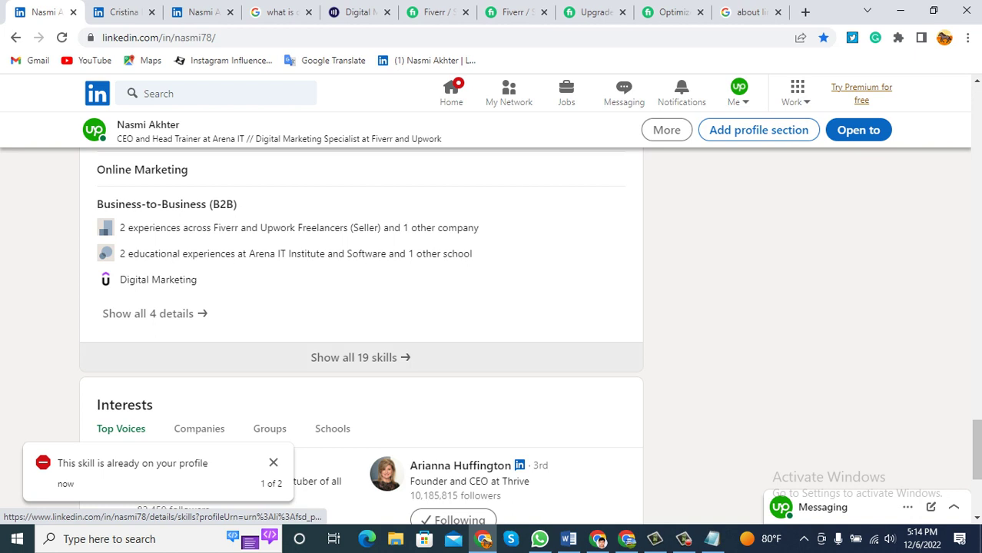
left_click(361, 357)
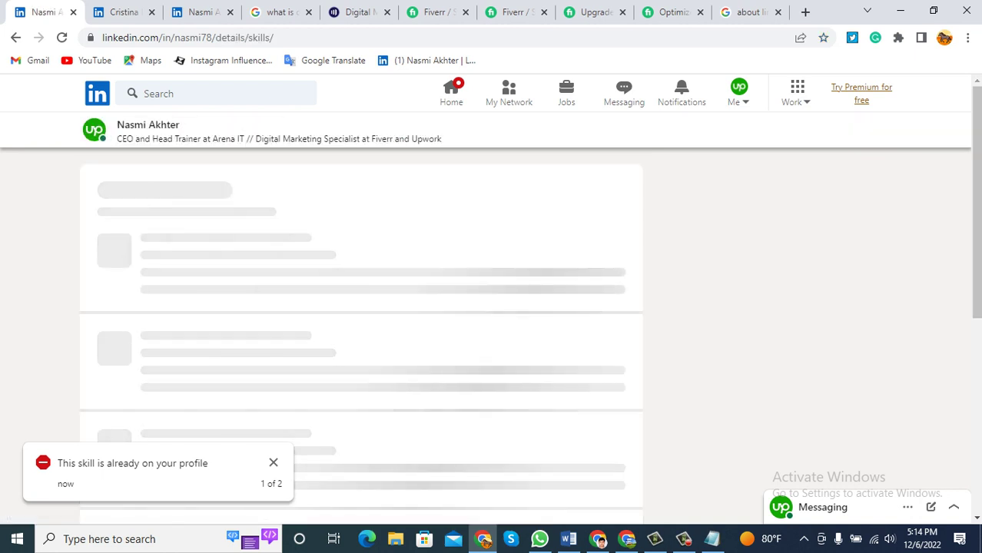
key("alt+Left")
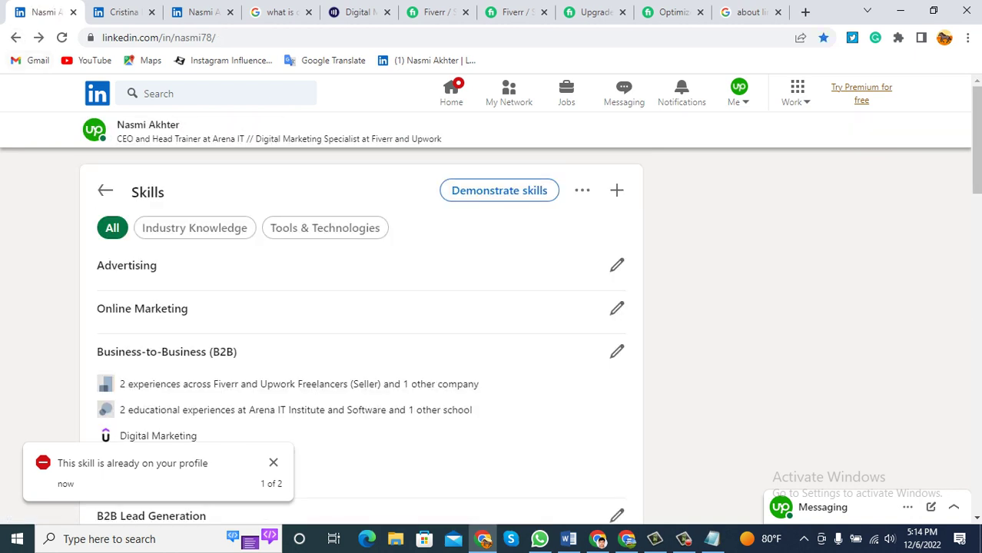
scroll(154, 319, "up", 2)
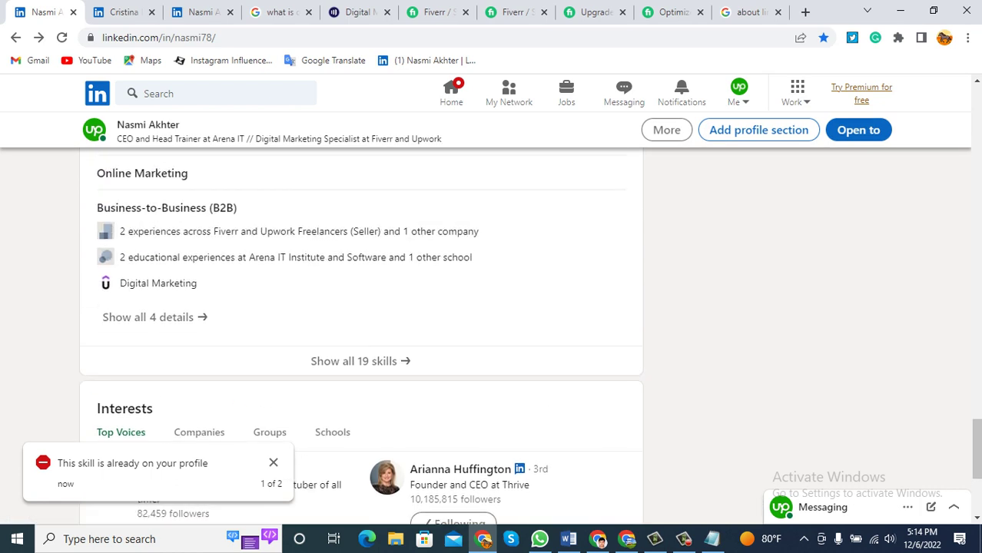
left_click(154, 316)
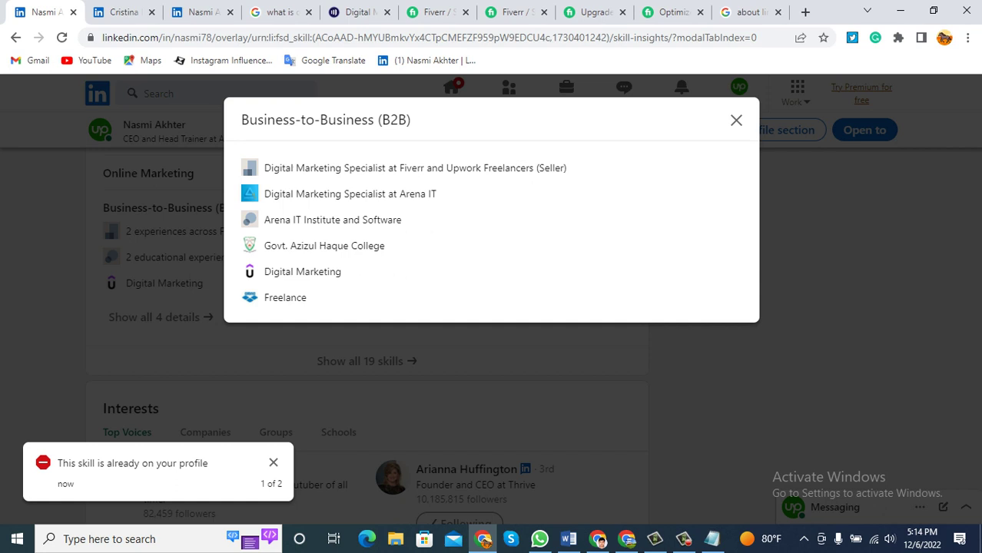
left_click(736, 120)
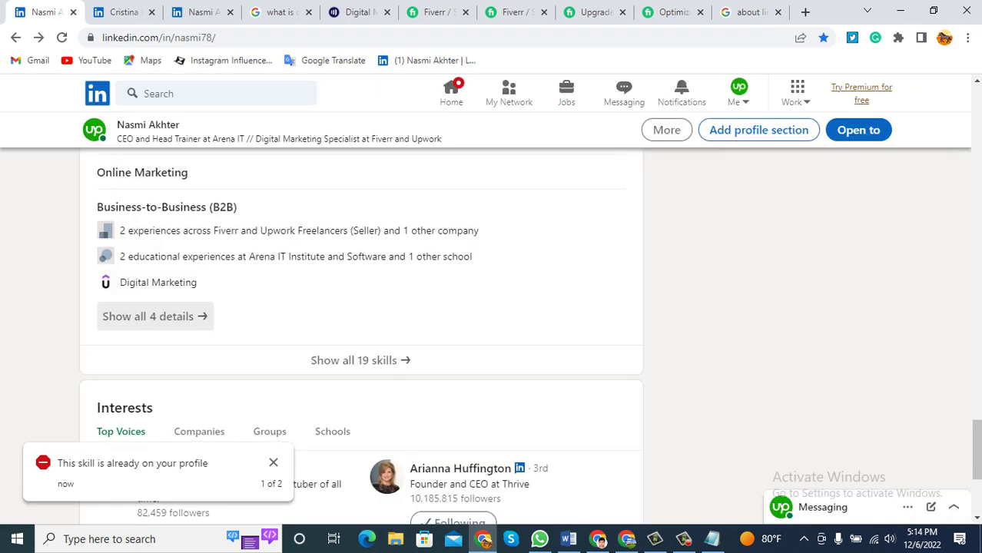
scroll(361, 292, "down", 1)
scroll(361, 307, "up", 3)
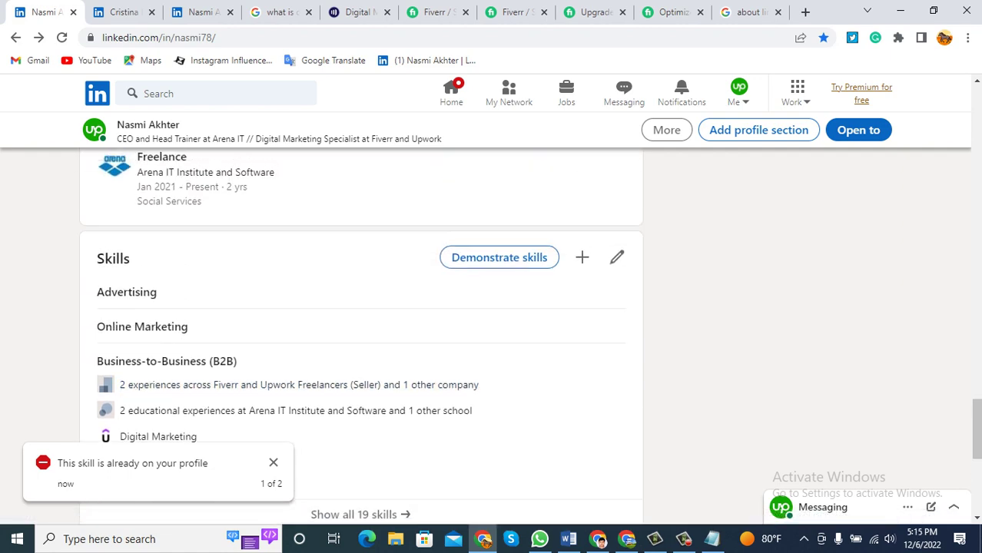
scroll(154, 389, "down", 1)
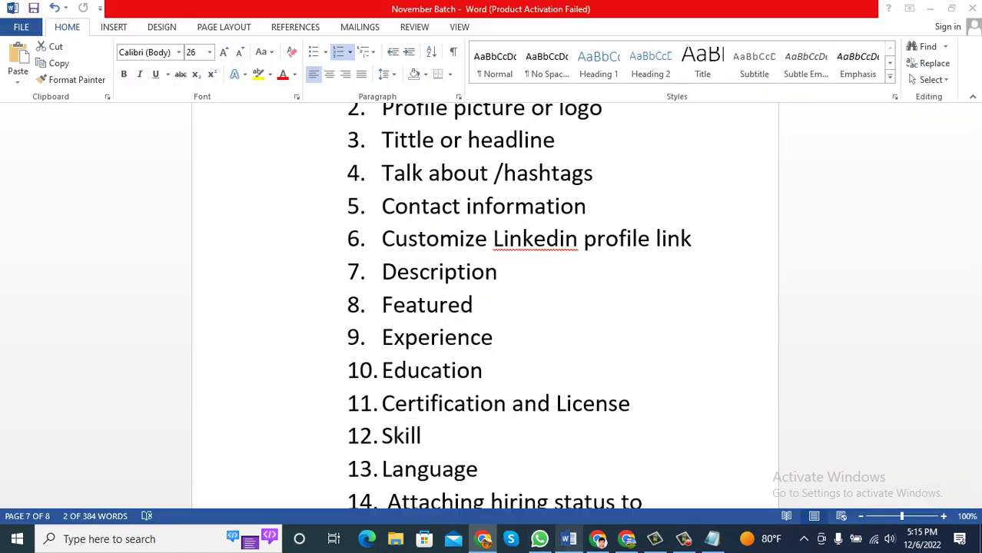
left_click(568, 539)
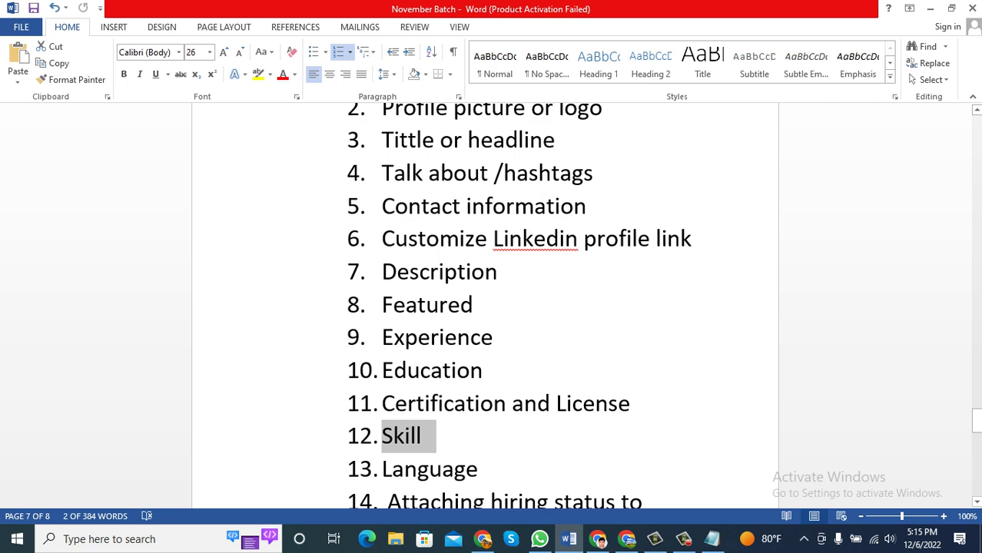
left_click(598, 539)
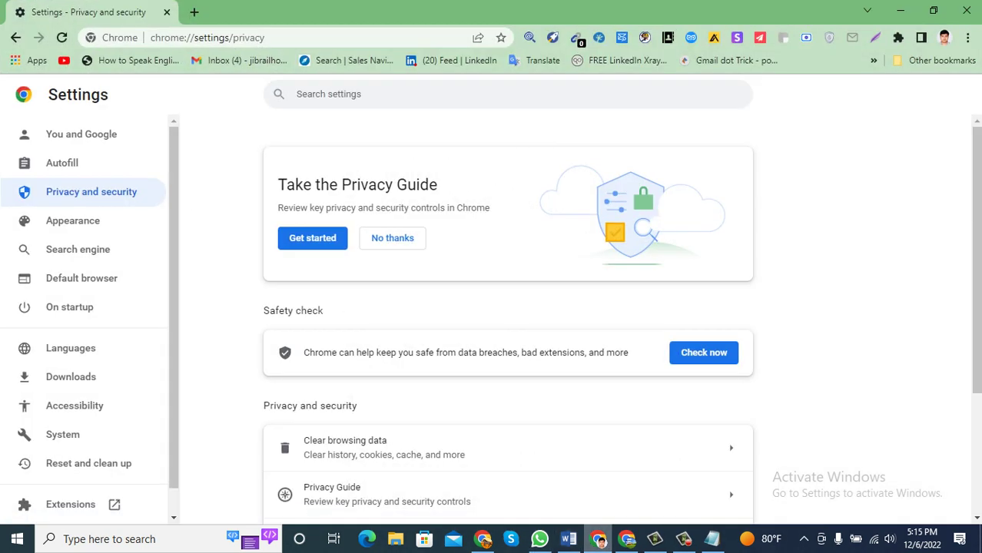
left_click(482, 538)
scroll(361, 323, "up", 5)
scroll(361, 323, "up", 10)
scroll(361, 323, "up", 10)
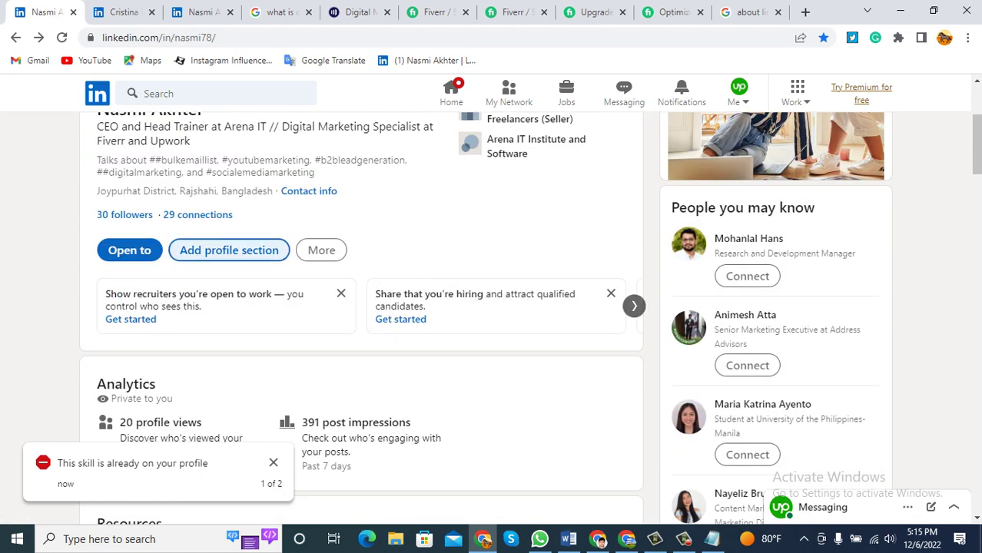
left_click(229, 250)
Open the Add language form from the Additional profile sections.
left_click(322, 159)
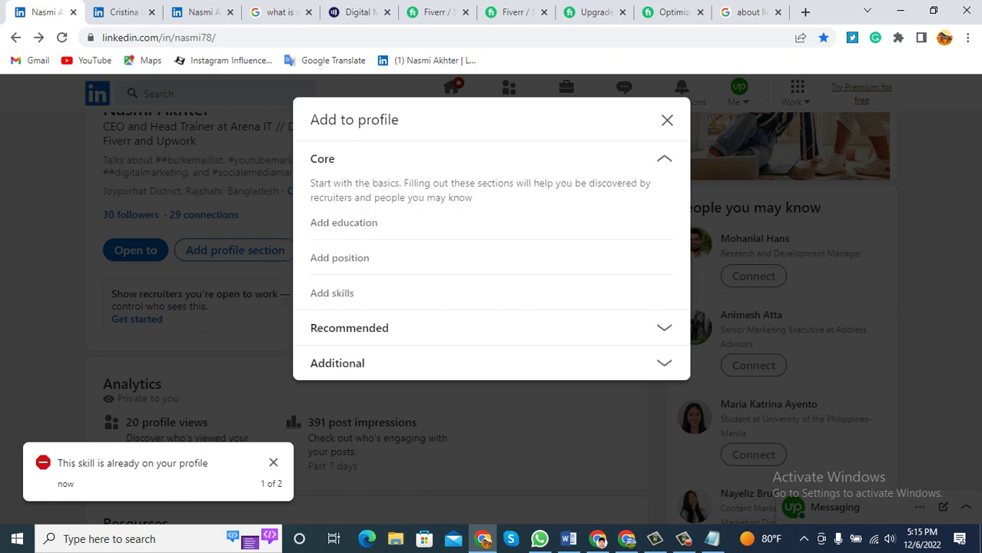
left_click(349, 327)
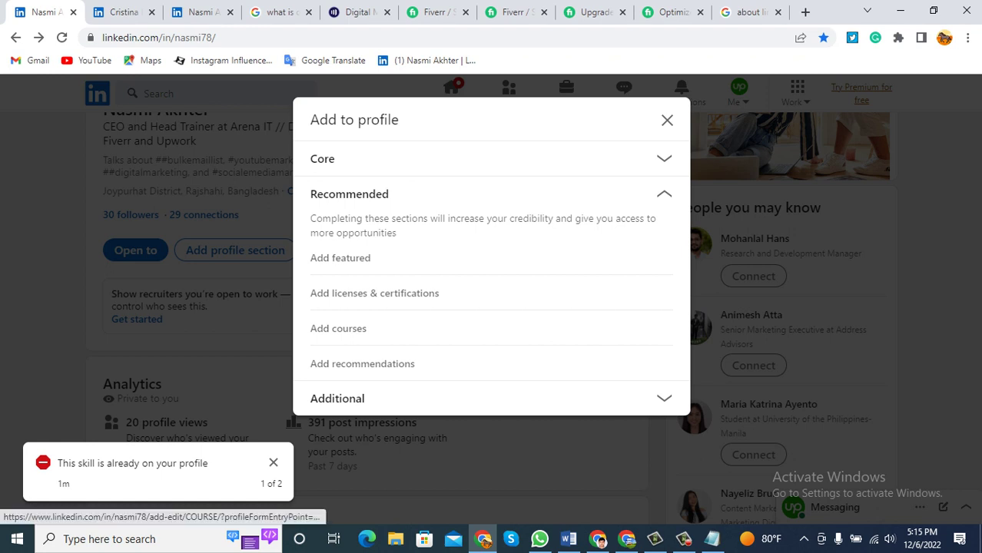
left_click(337, 398)
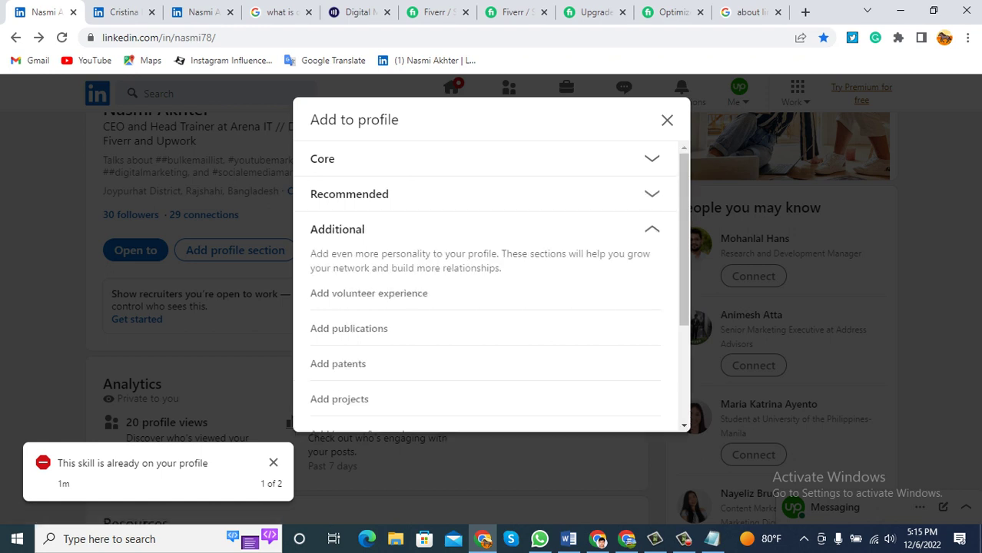
scroll(492, 292, "down", 2)
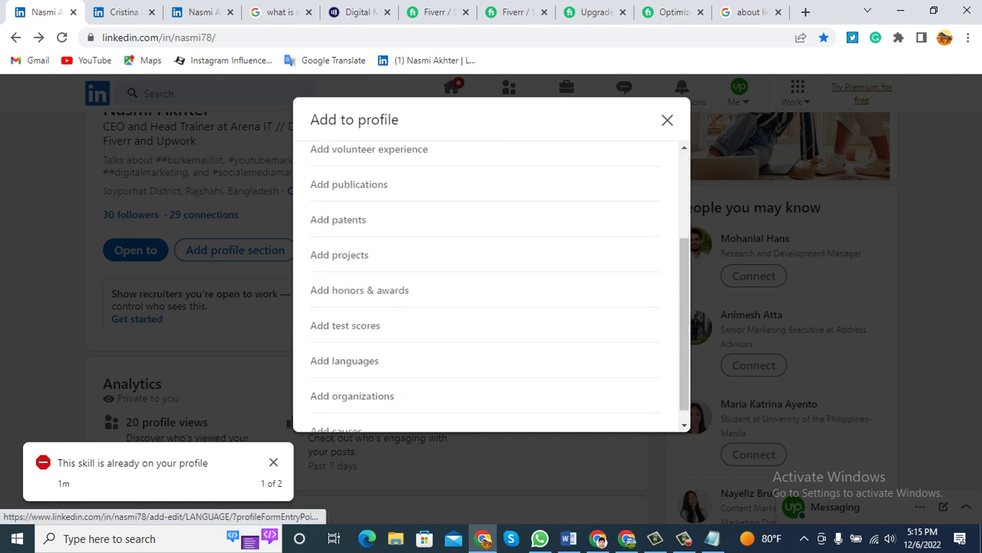
left_click(344, 360)
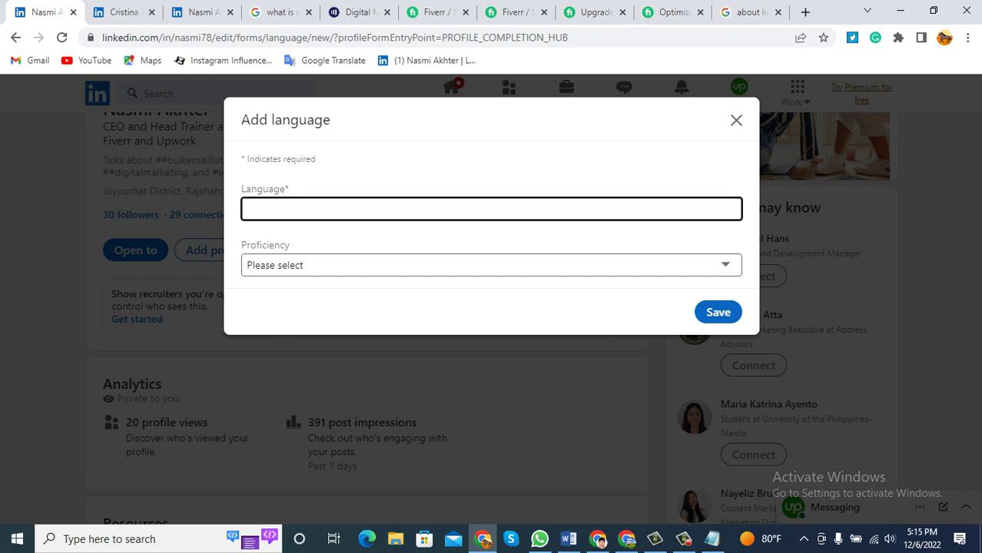
Enter 'English and Bangla' with Full professional proficiency and save it.
type("E")
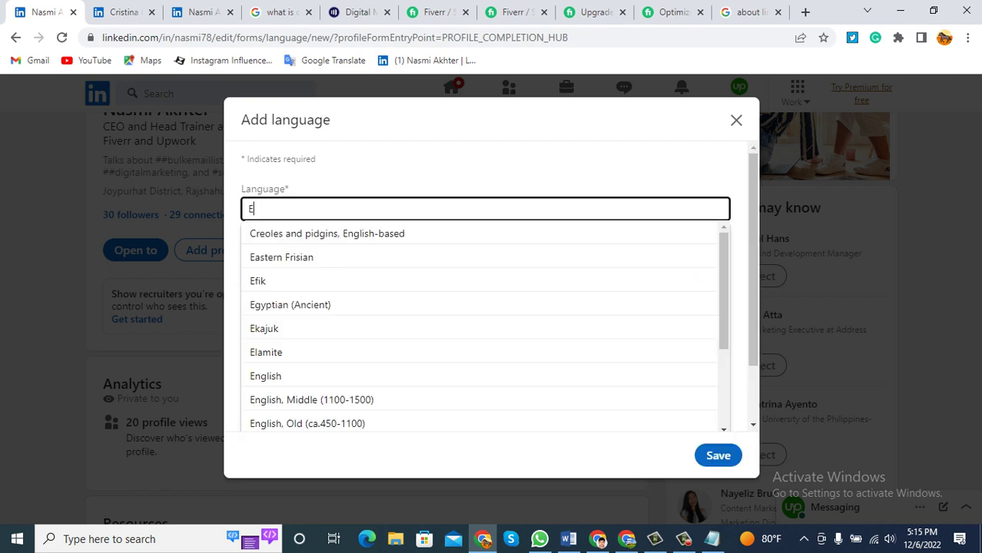
type("gnlis")
key("BackSpace")
key("BackSpace")
key("BackSpace")
key("BackSpace")
key("BackSpace")
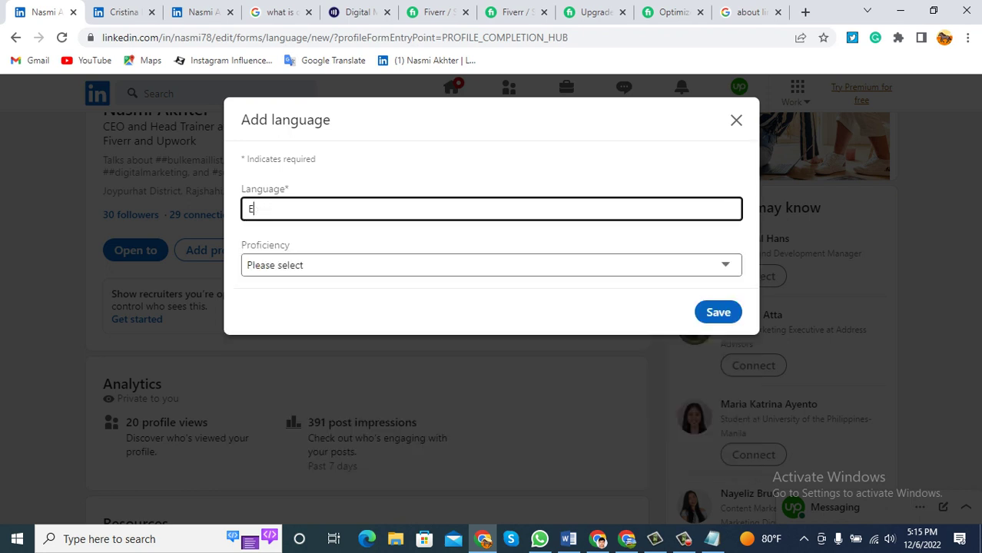
type("nglis")
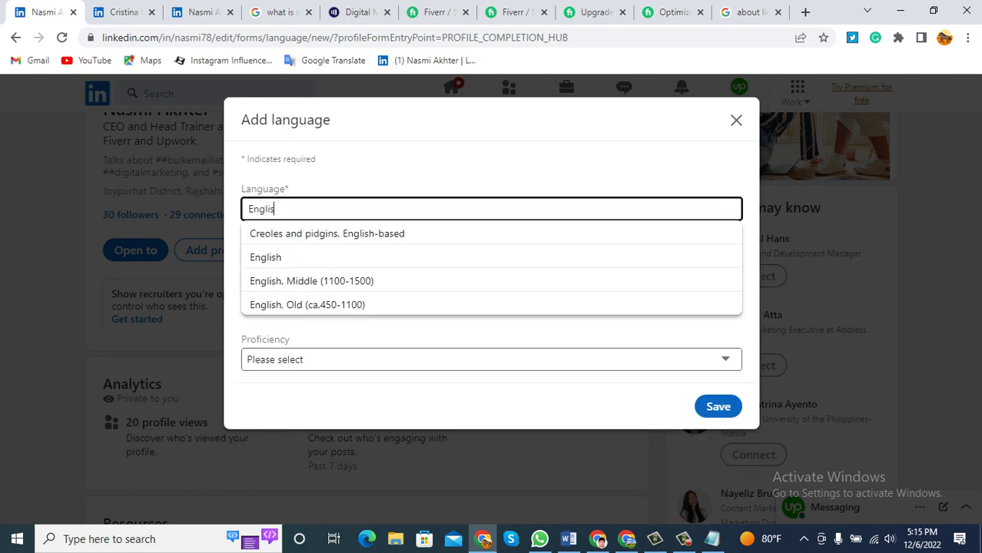
type("h and ")
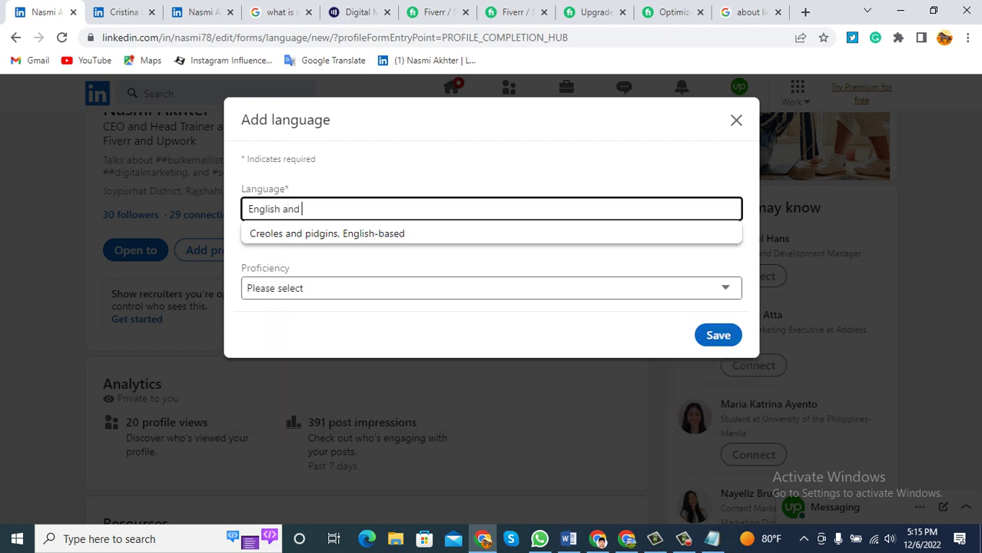
type("Bangla")
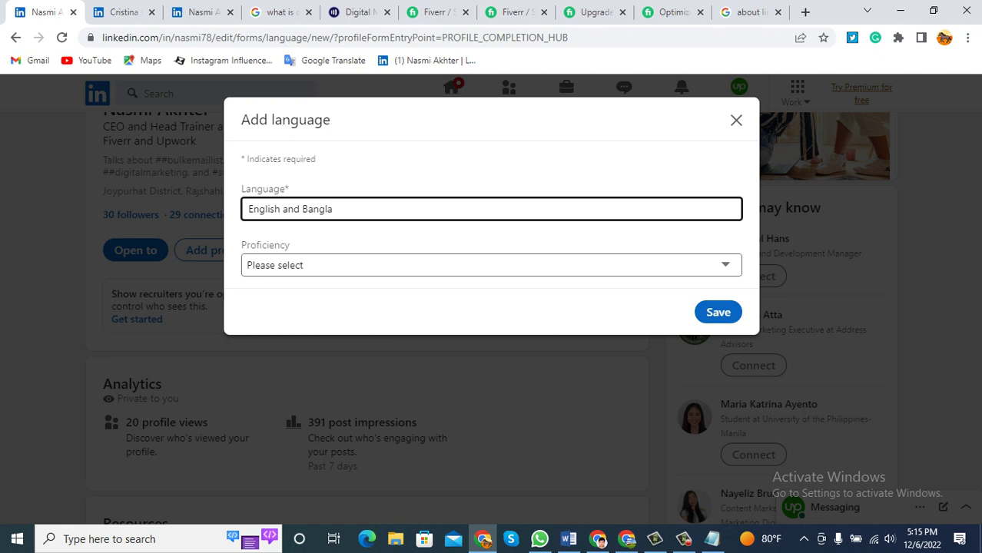
left_click(492, 265)
key("Down")
key("Down")
key("Down")
key("Down")
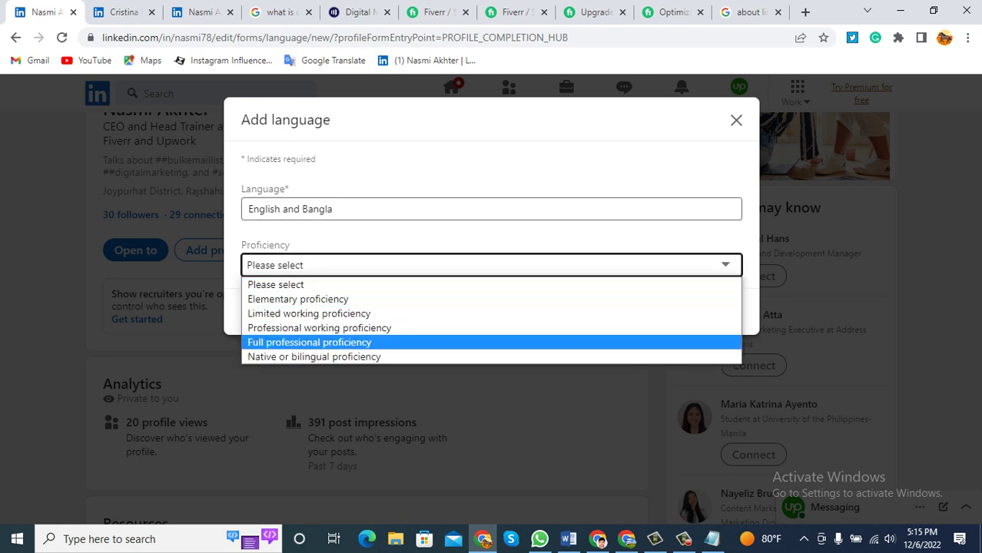
key("Up")
key("Up")
key("Up")
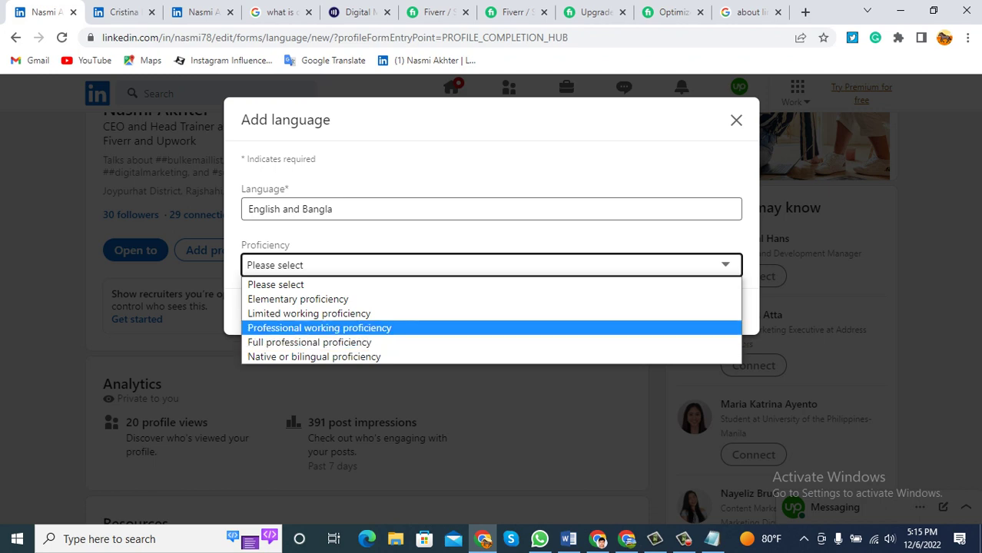
key("Down")
key("Down")
key("Down")
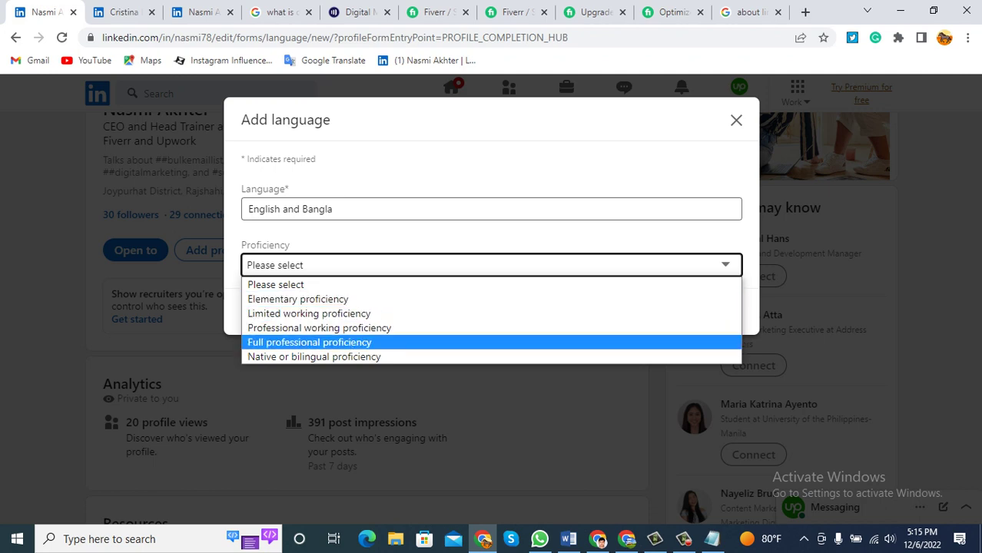
key("Return")
key("Tab")
key("Return")
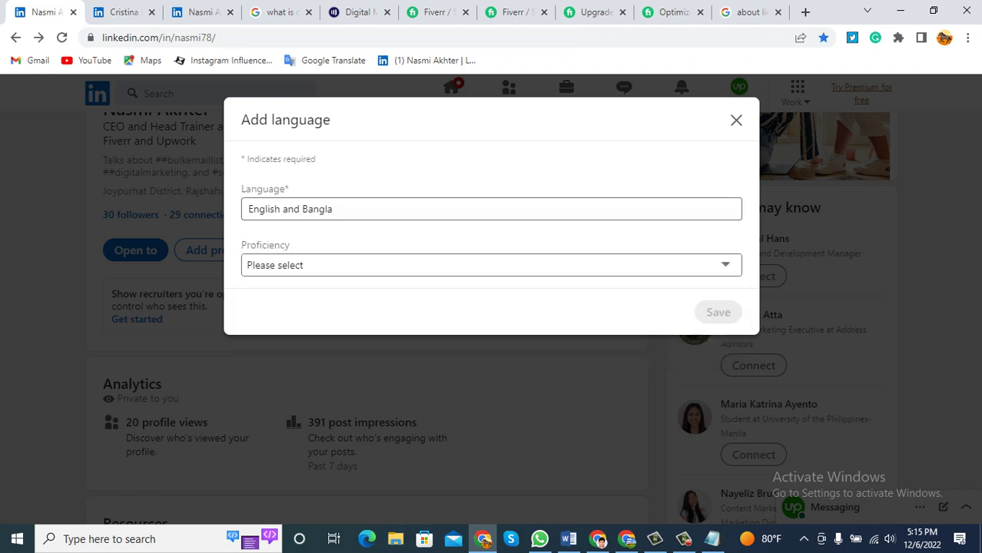
Scroll to Skills and Languages to confirm English and Bangla, then switch to the Word notes.
scroll(361, 319, "down", 10)
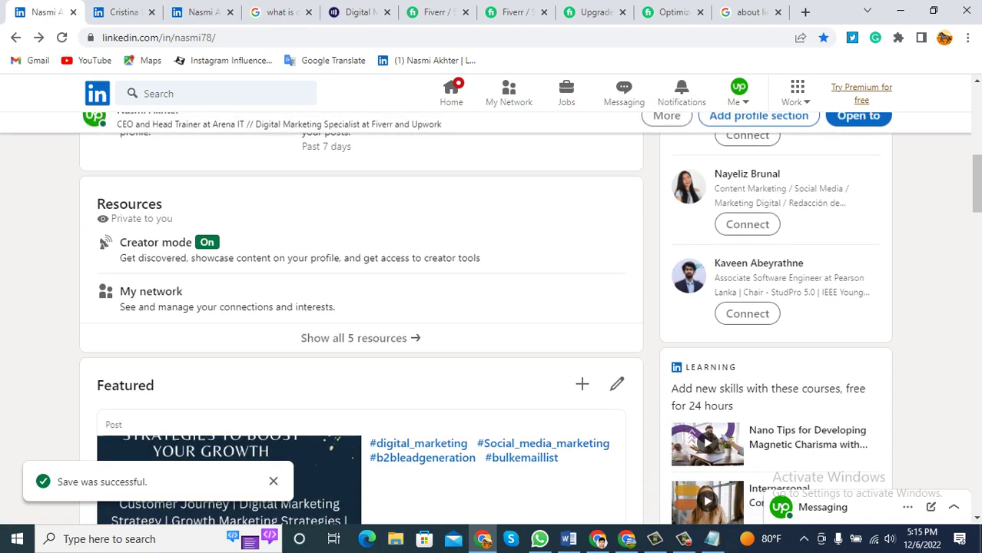
scroll(362, 319, "down", 15)
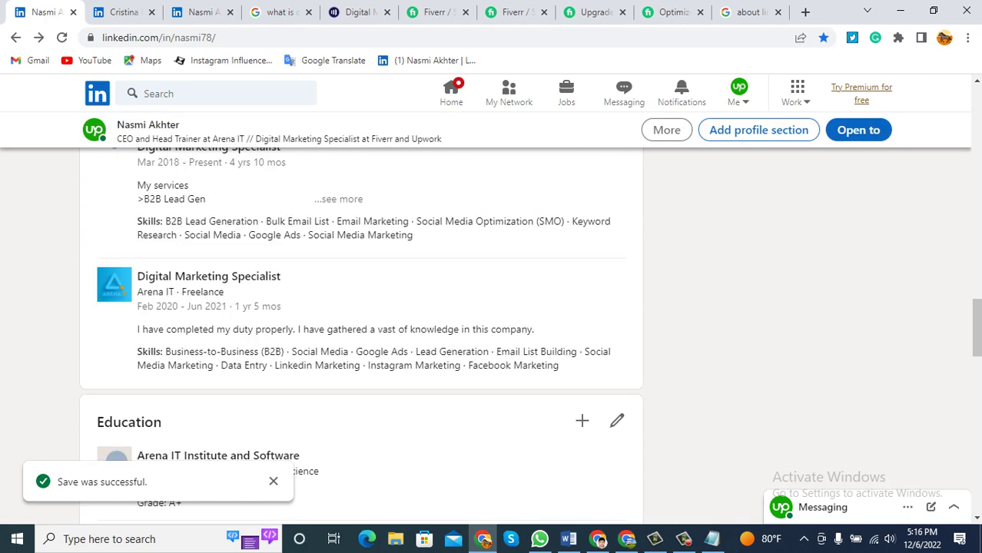
scroll(361, 307, "down", 5)
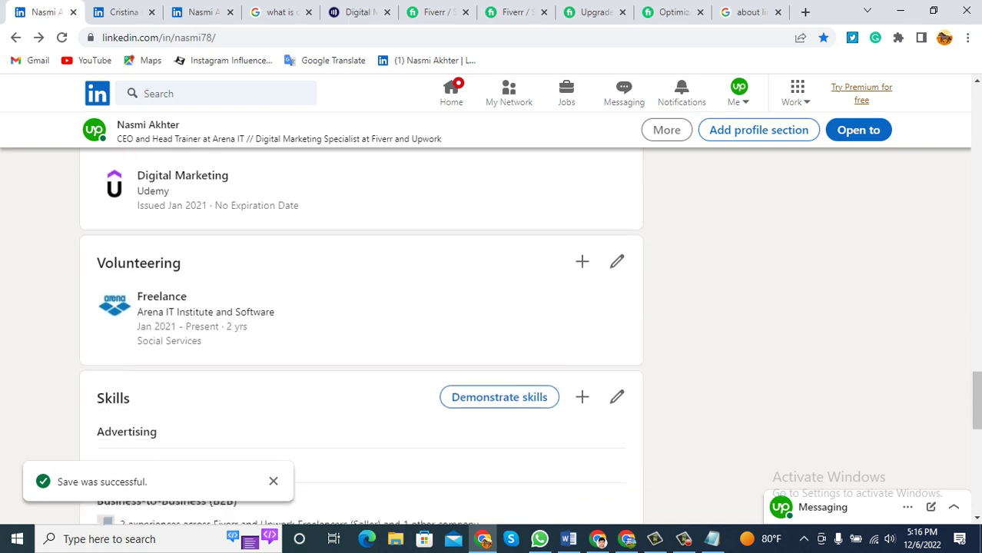
scroll(362, 322, "up", 1)
scroll(361, 323, "down", 4)
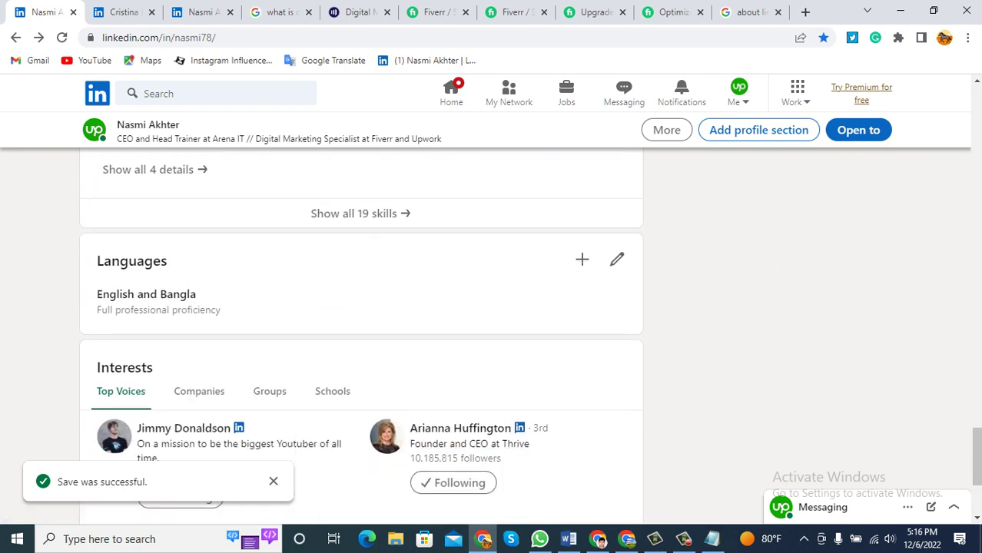
scroll(362, 323, "up", 3)
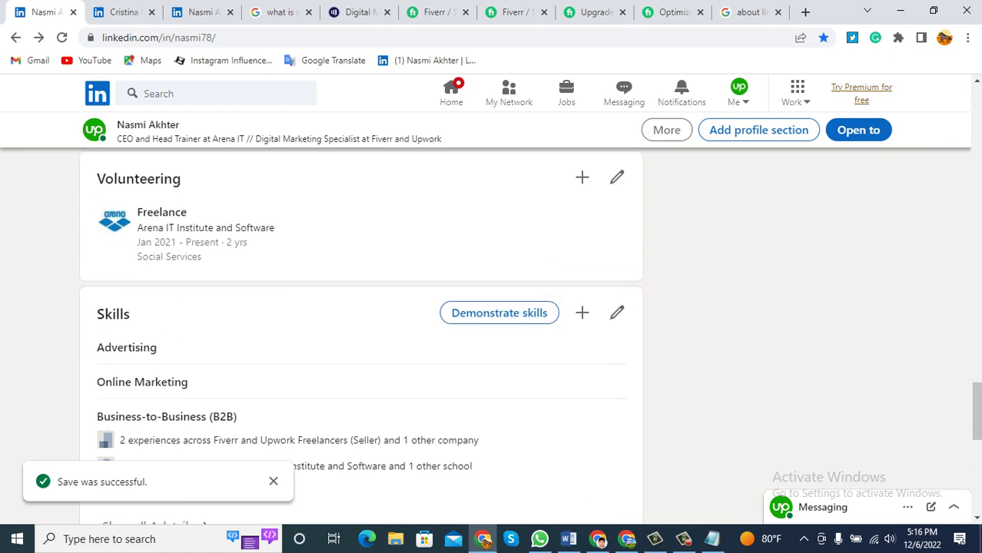
scroll(361, 322, "down", 2)
left_click(569, 538)
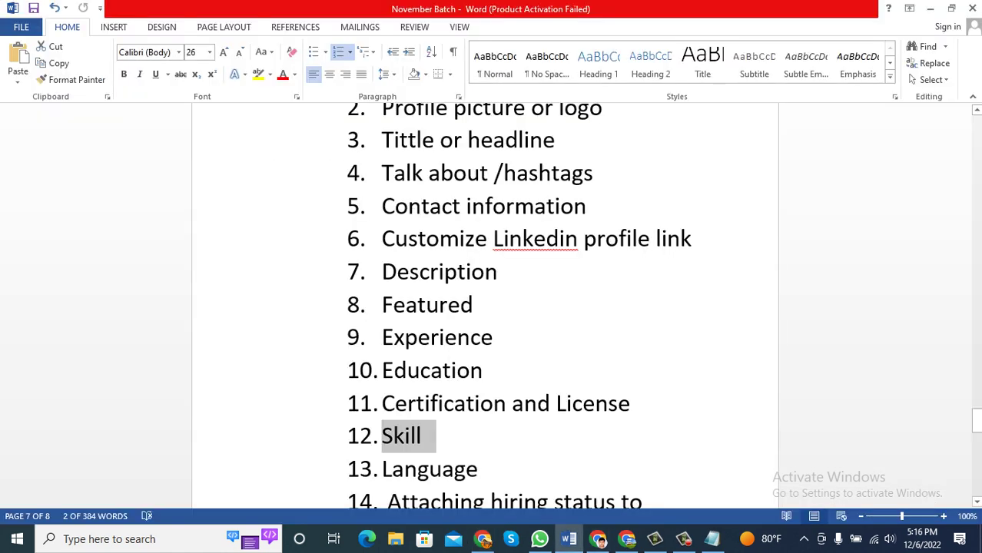
Select checklist item 14 about attaching hiring status to the image, then go back to Chrome.
scroll(492, 307, "down", 1)
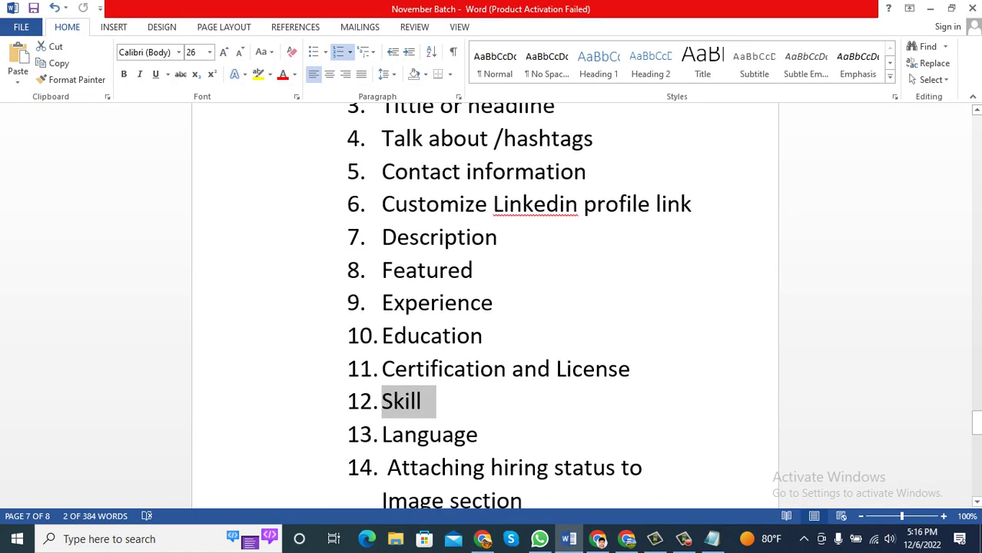
left_click_drag(523, 500, 387, 467)
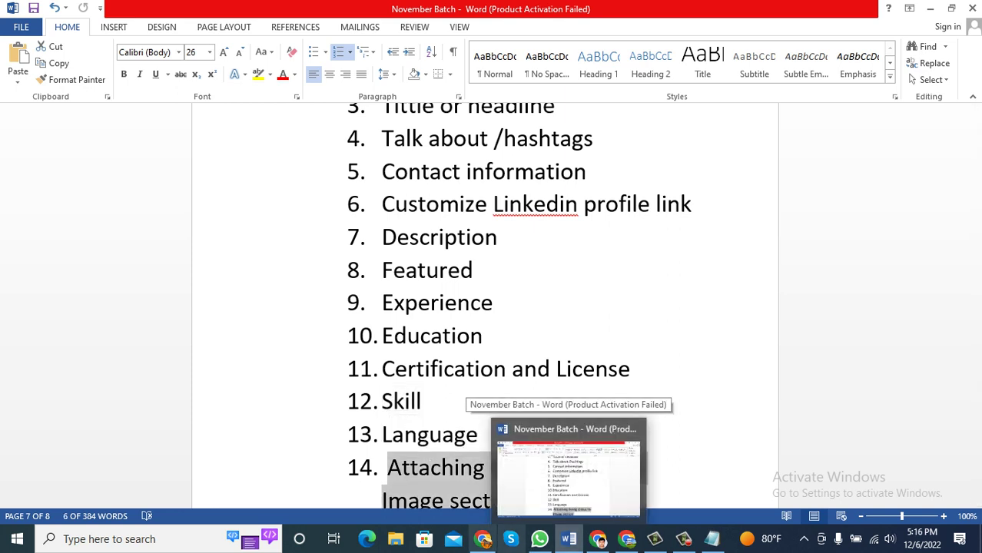
left_click(511, 539)
Add the #OpenToWork frame to the profile photo.
left_click(483, 539)
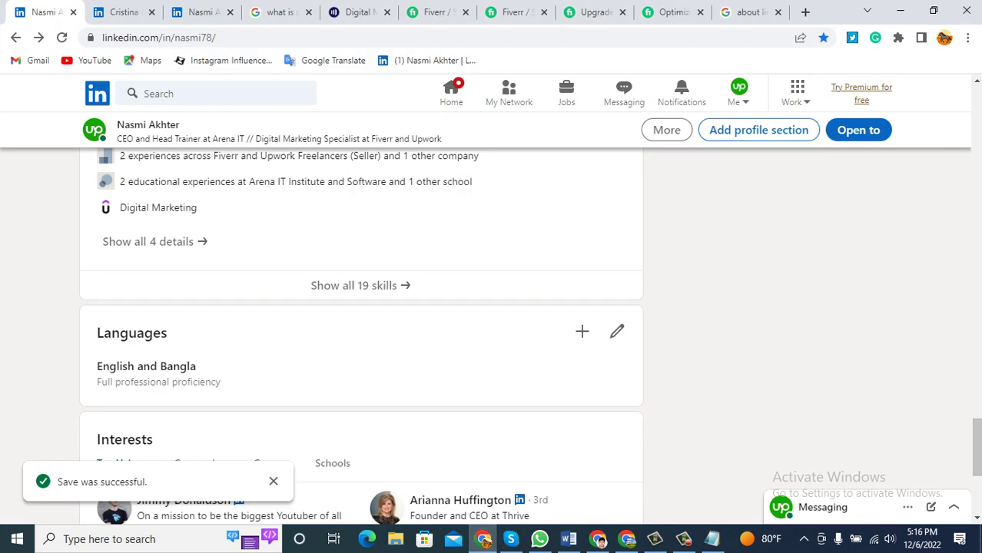
scroll(492, 307, "up", 15)
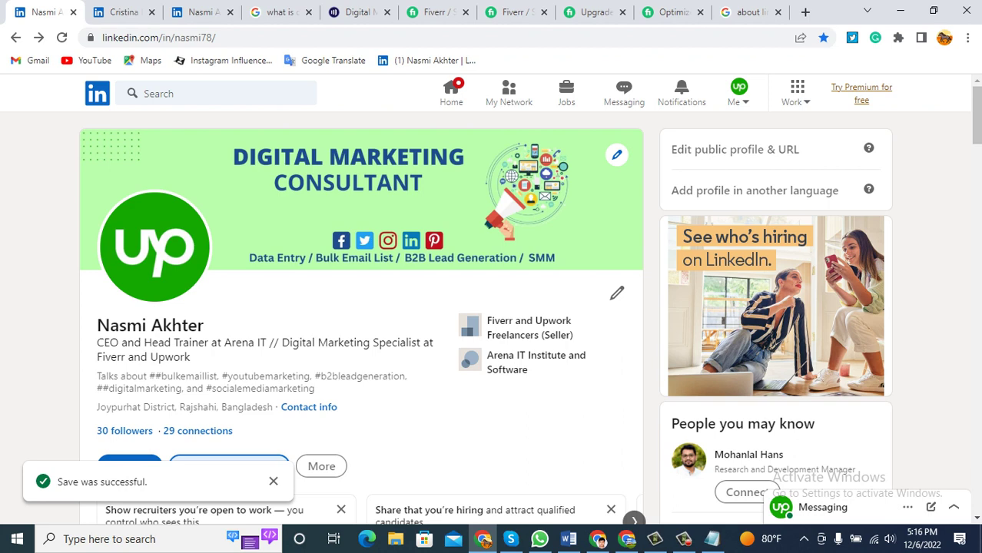
left_click(154, 246)
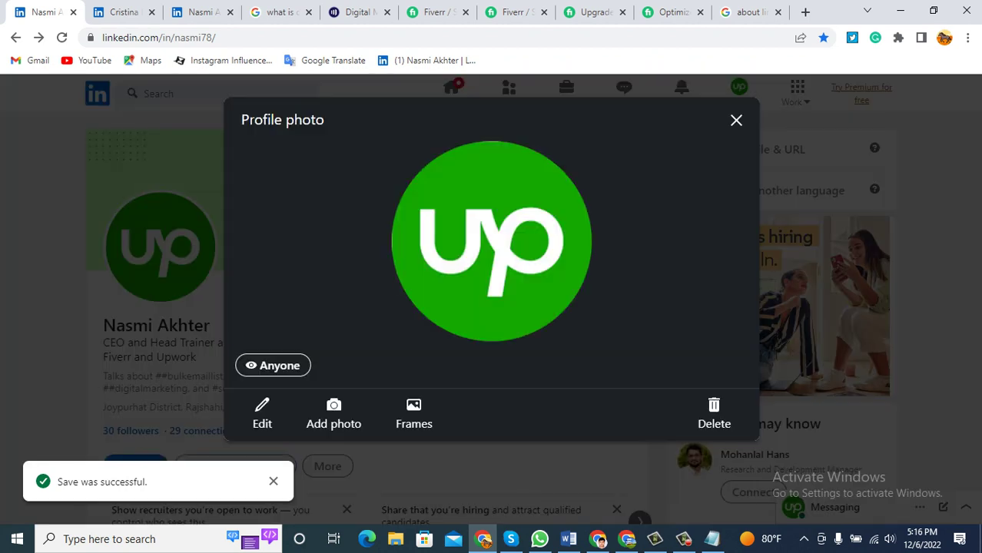
left_click(414, 415)
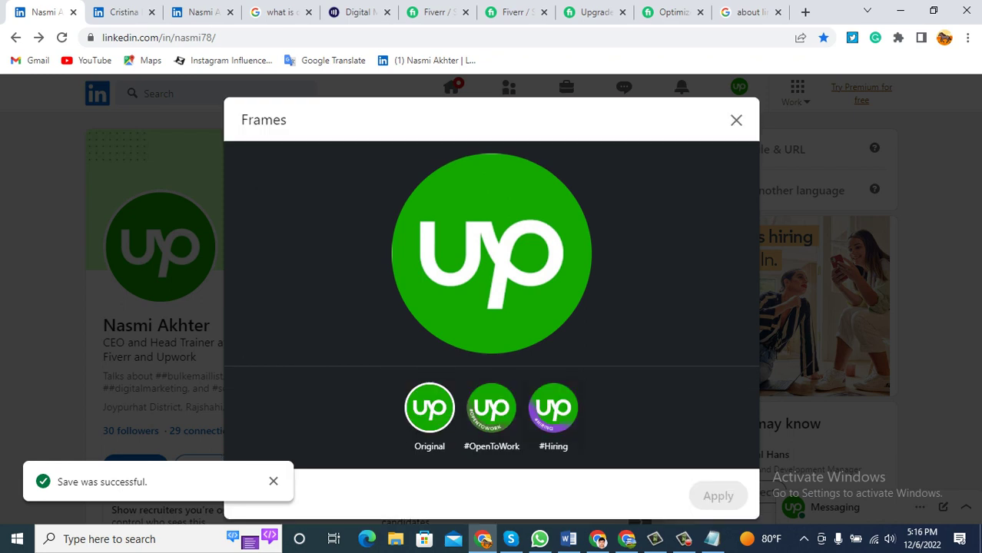
left_click(492, 407)
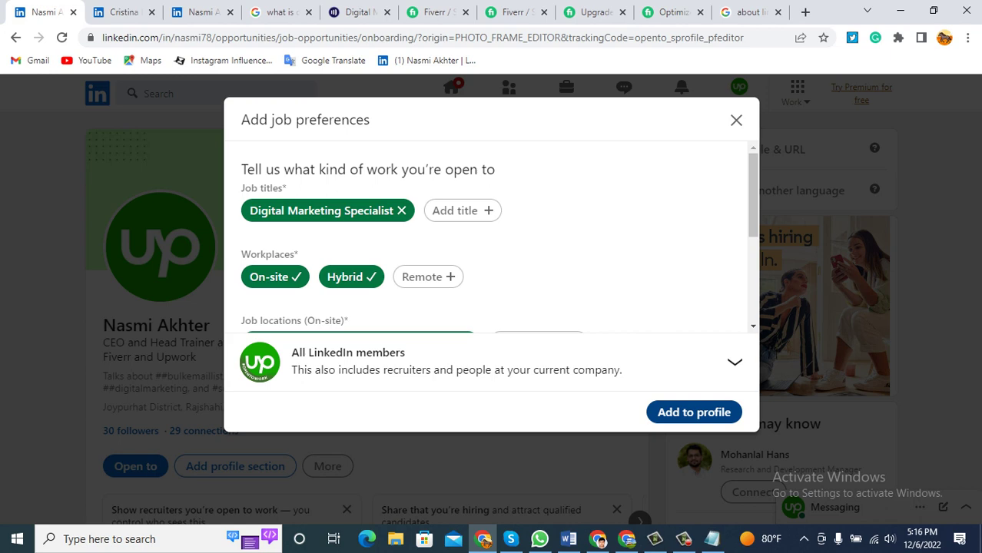
left_click(694, 412)
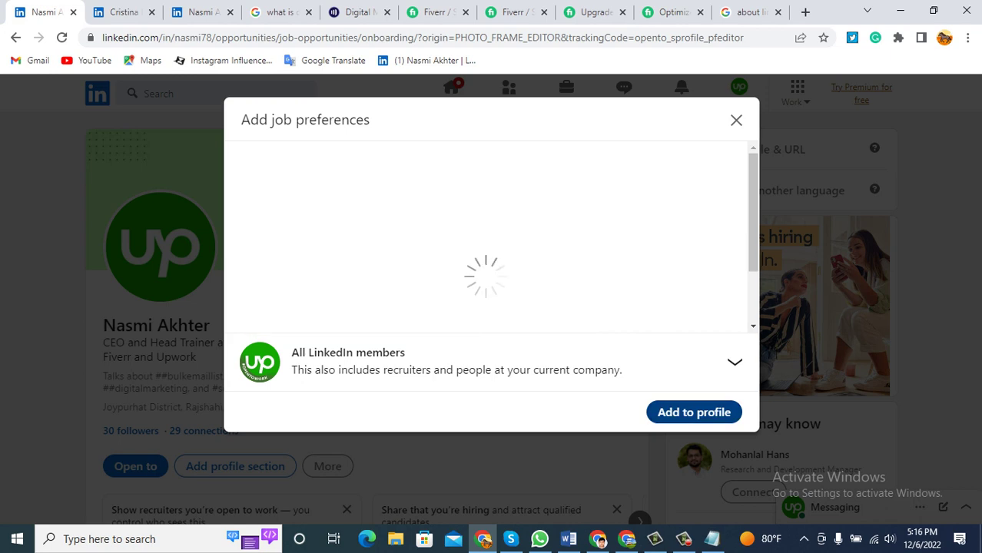
Discard the suggested #OpenToWork announcement post without publishing it.
left_click(694, 412)
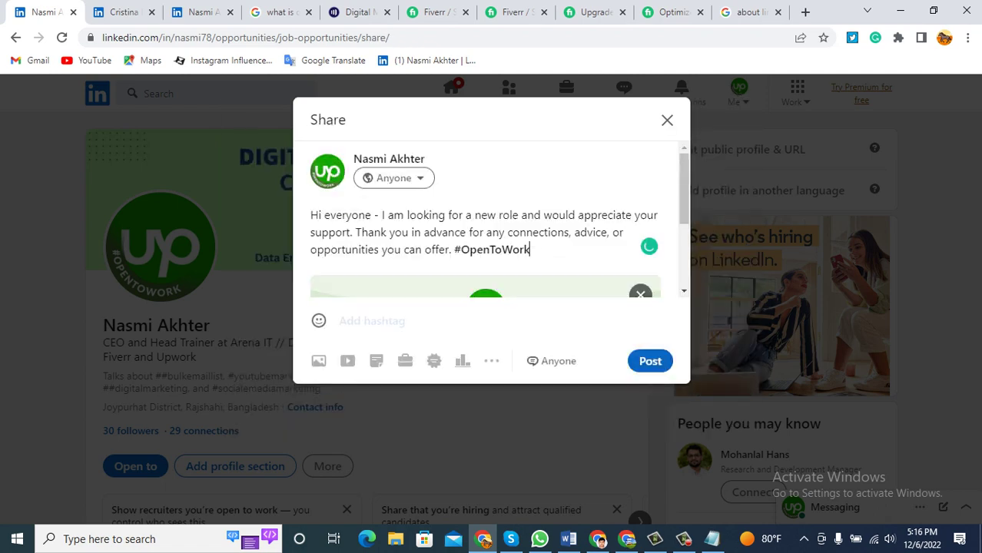
left_click(667, 120)
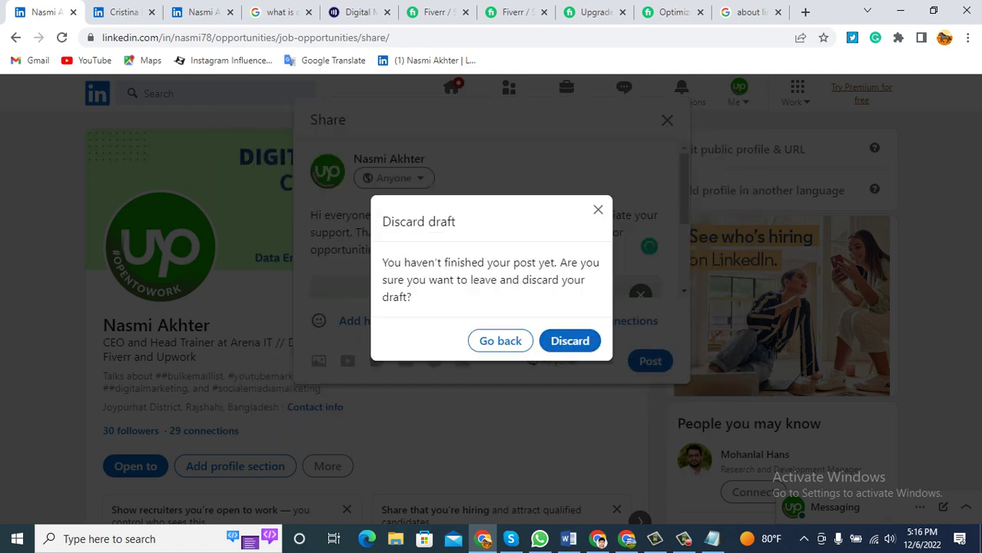
left_click(570, 341)
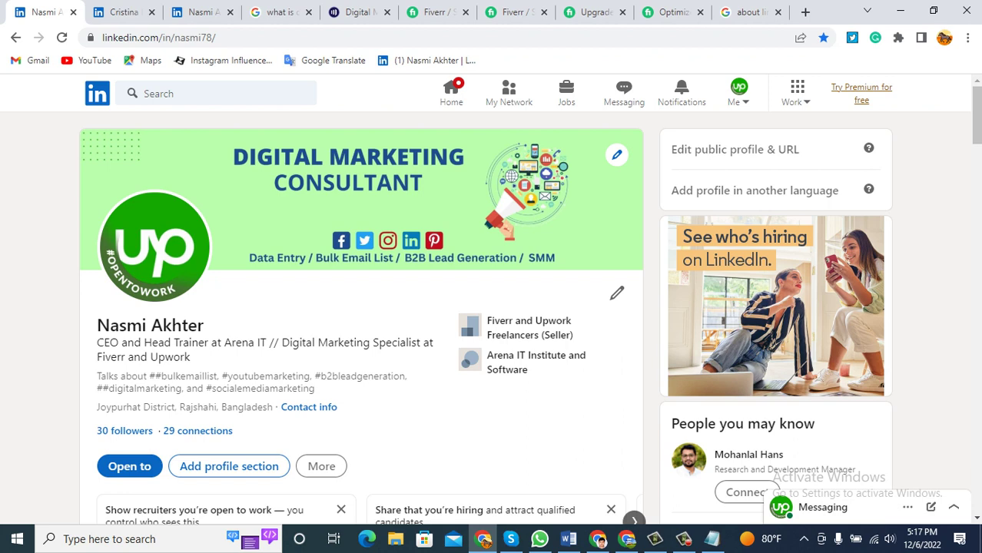
key("F5")
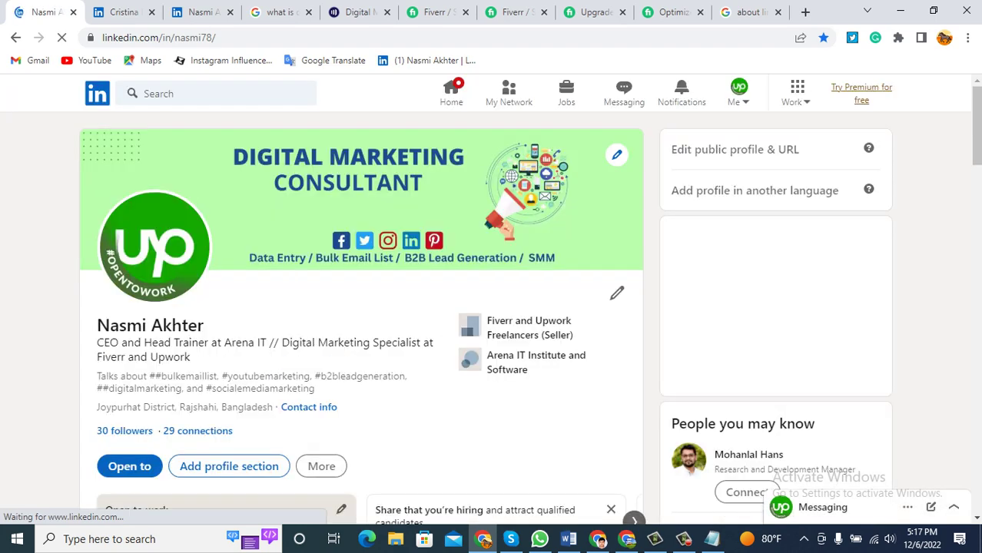
left_click(154, 246)
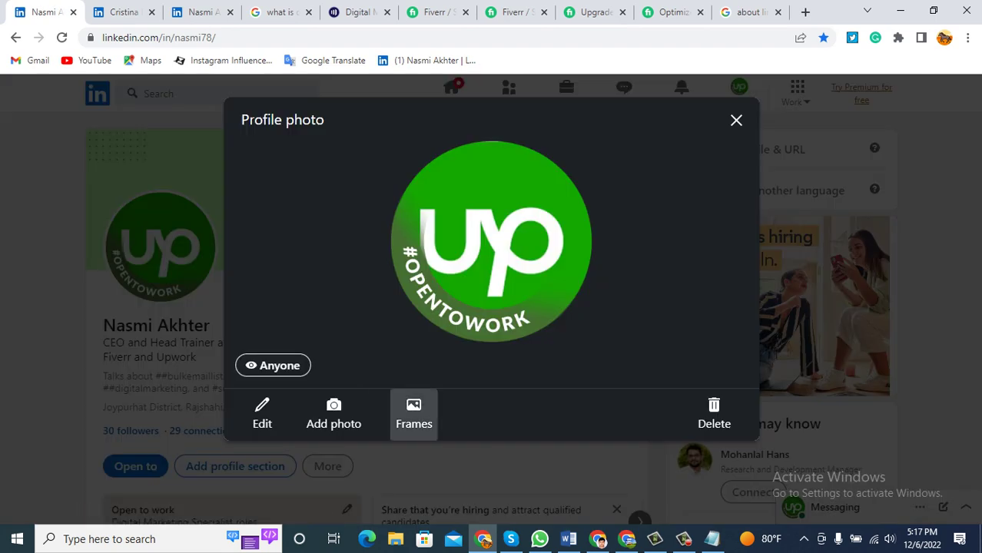
left_click(414, 414)
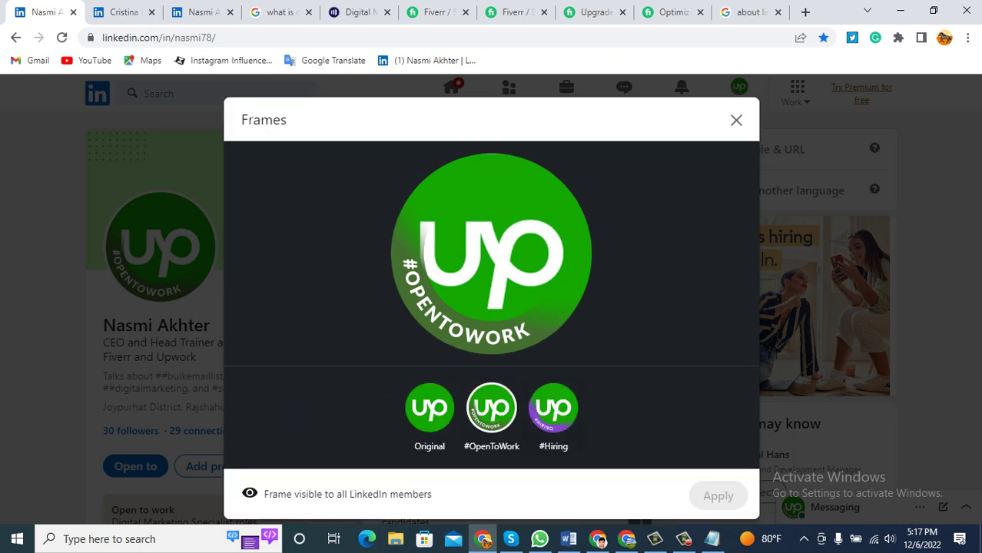
left_click(554, 408)
left_click(706, 520)
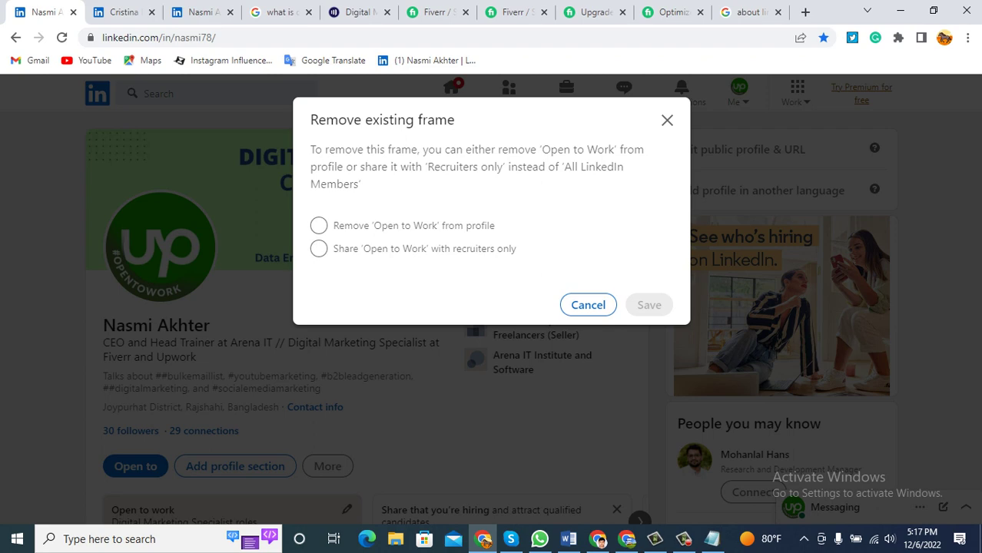
left_click(667, 120)
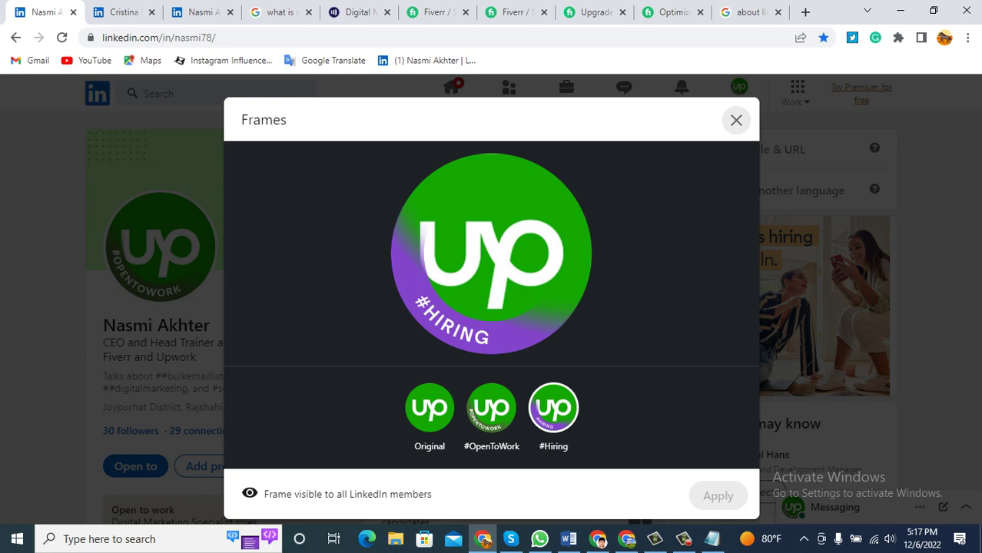
key("Tab")
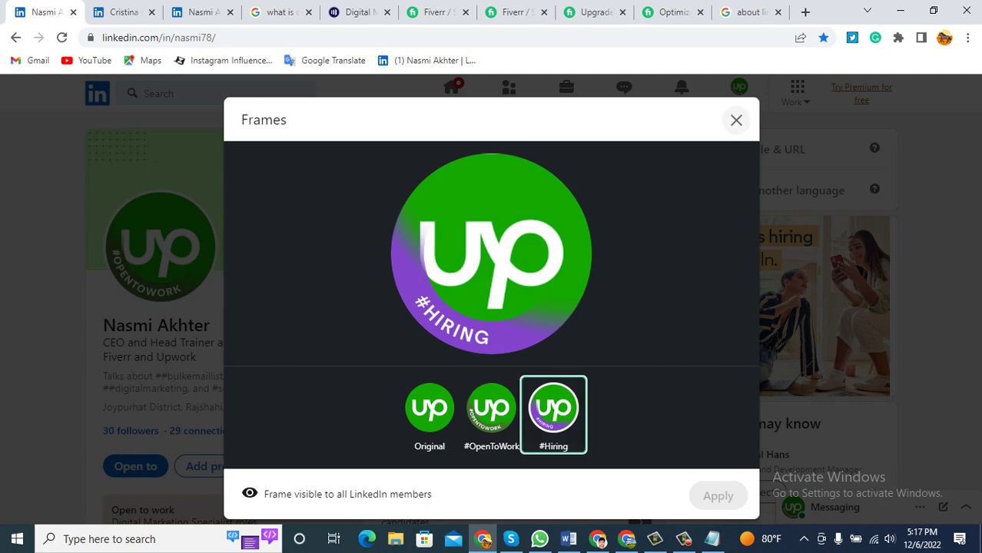
key("Escape")
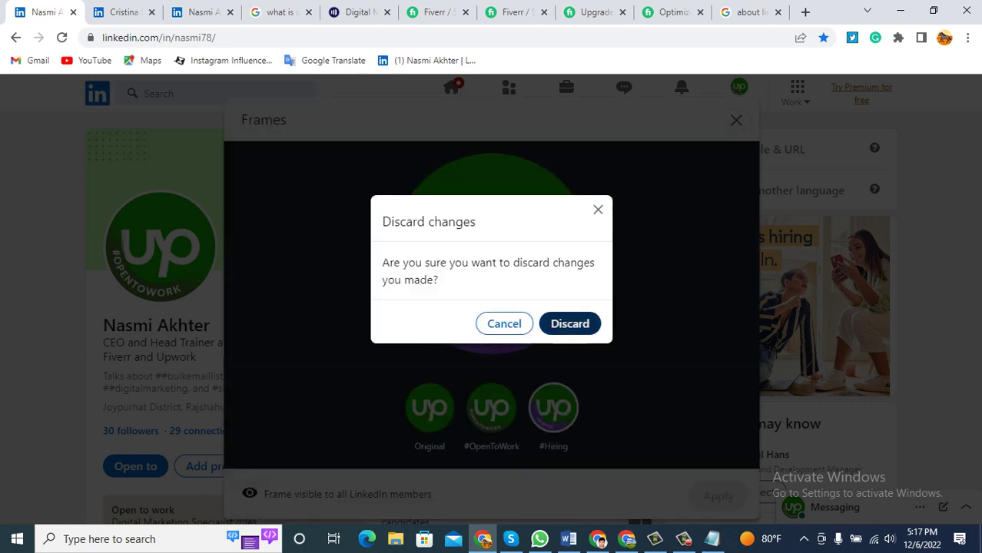
key("Return")
key("Escape")
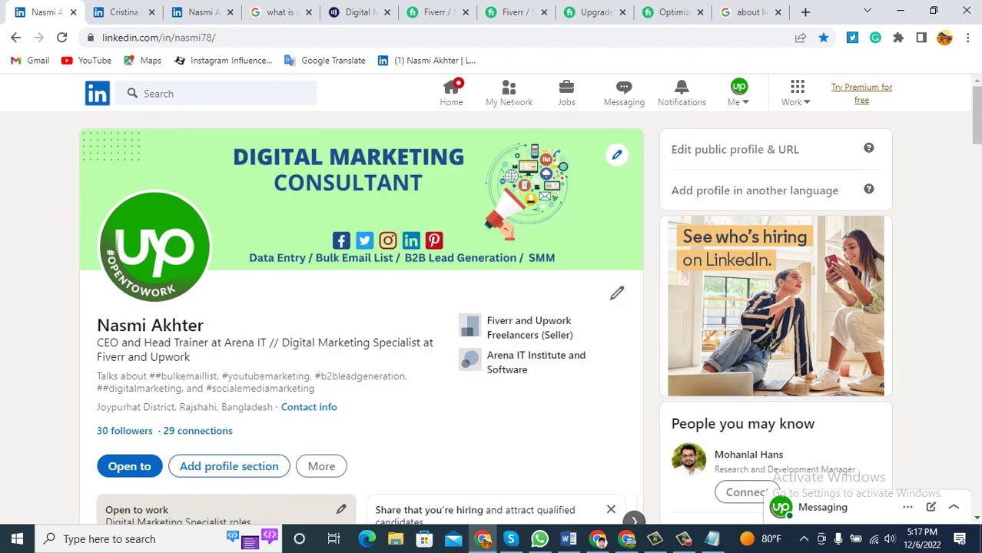
left_click(61, 37)
Review the profile sections from Featured down to Languages, then bring the Word checklist back up.
scroll(361, 308, "down", 10)
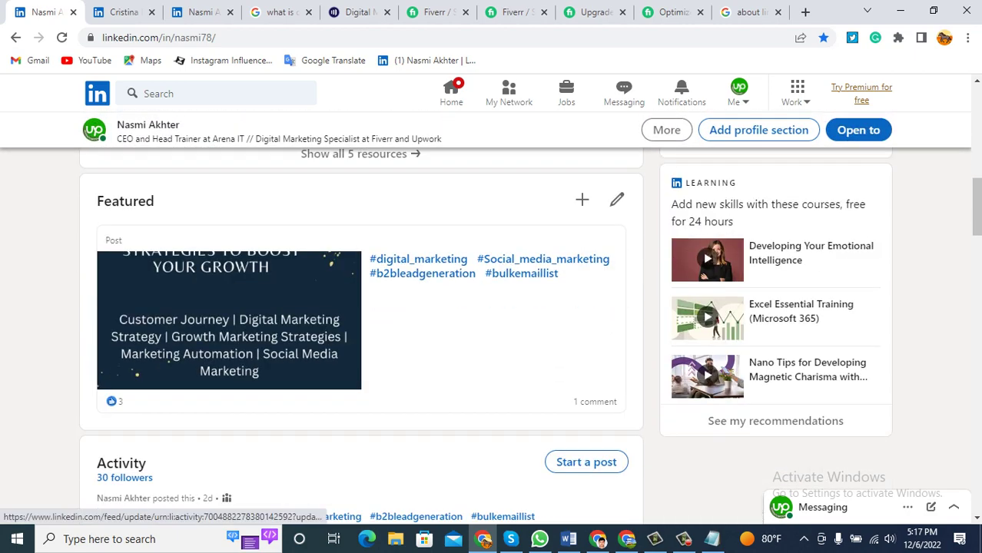
scroll(361, 307, "down", 12)
scroll(361, 308, "down", 14)
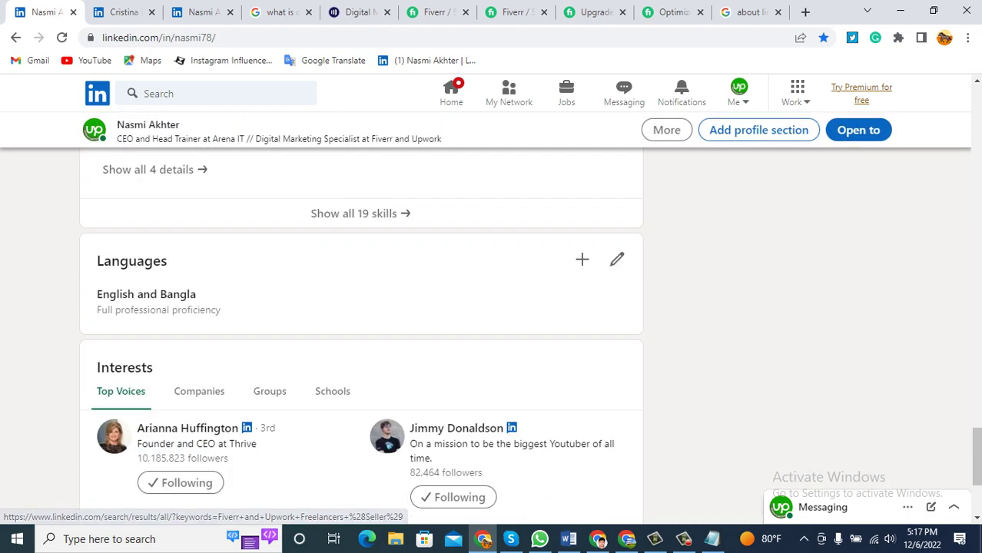
scroll(361, 339, "up", 20)
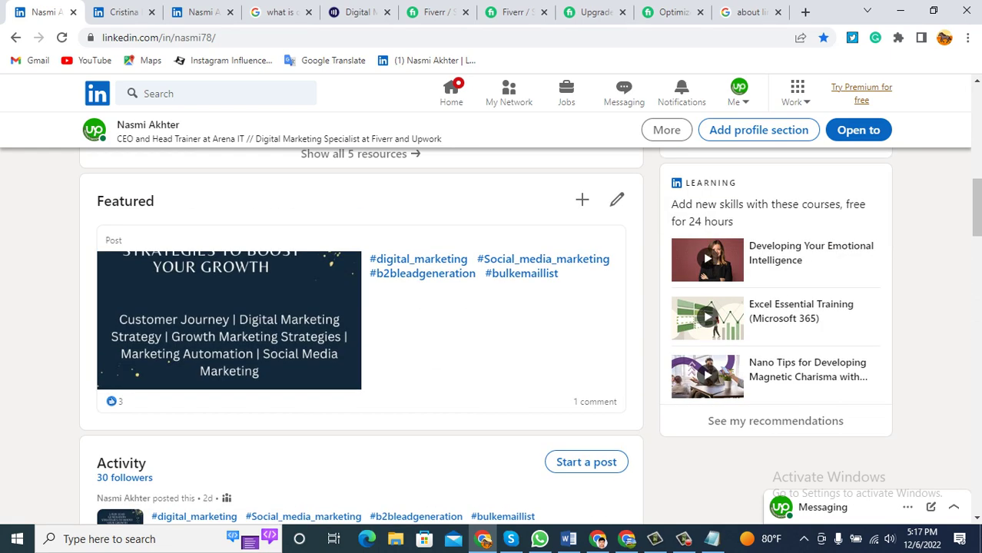
left_click(569, 538)
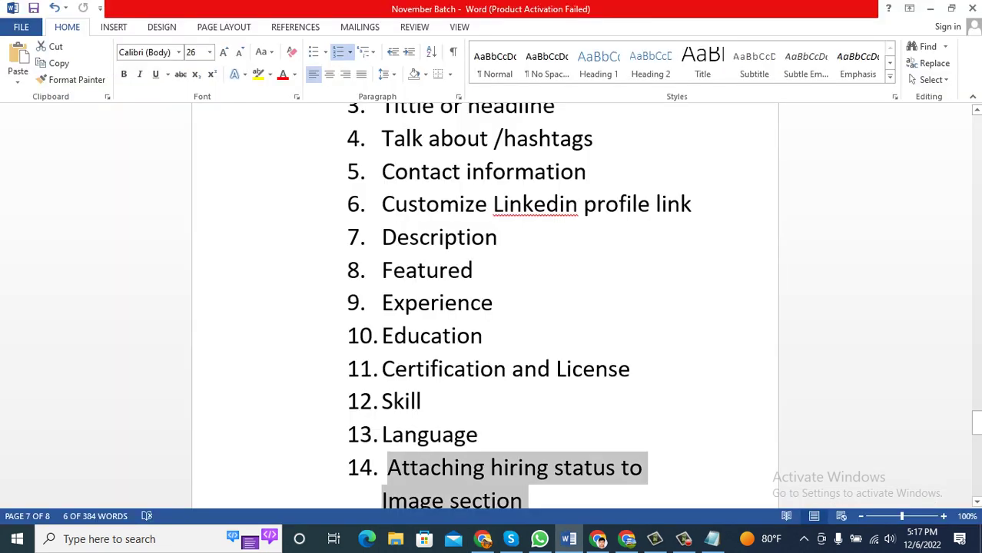
Find the 'How to customize a professional Linkedin account' heading in Word, then minimize Word.
scroll(484, 307, "up", 6)
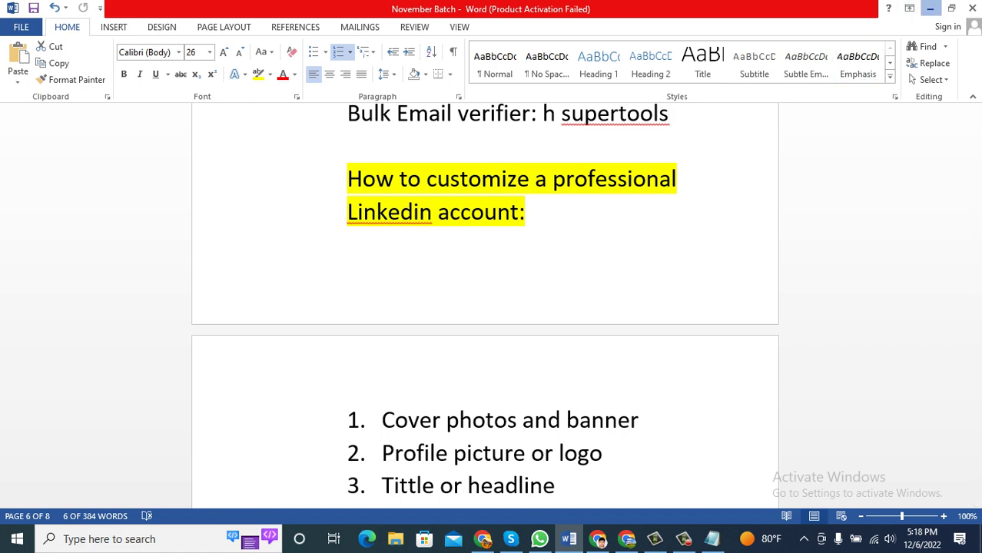
left_click(930, 8)
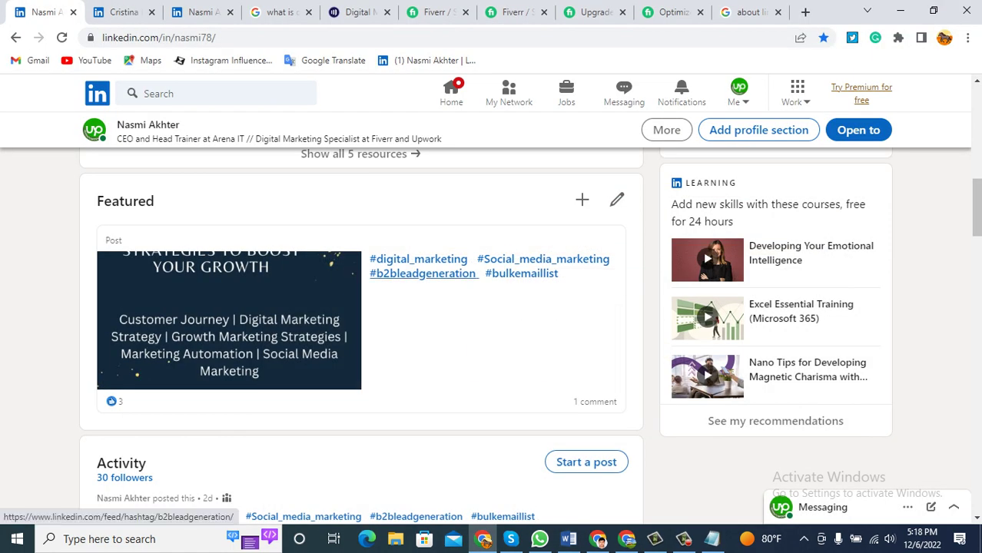
Scroll through the finished profile, highlighting the profile name along the way.
scroll(416, 517, "up", 8)
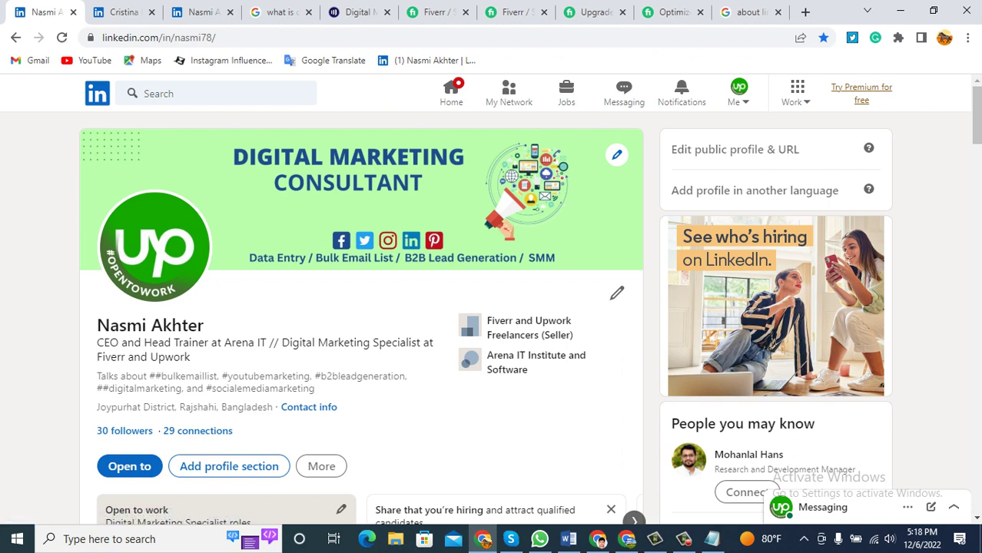
left_click_drag(97, 325, 205, 325)
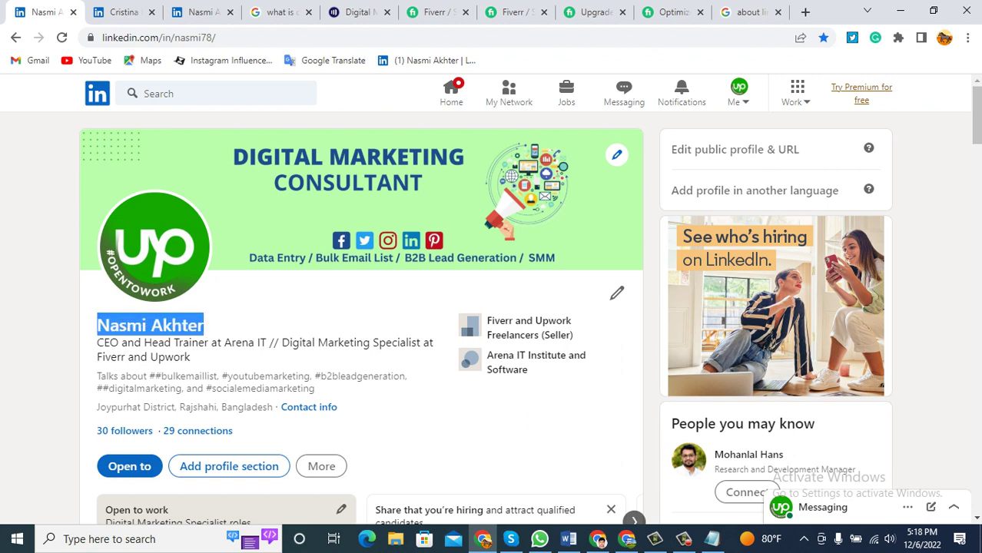
scroll(361, 323, "down", 10)
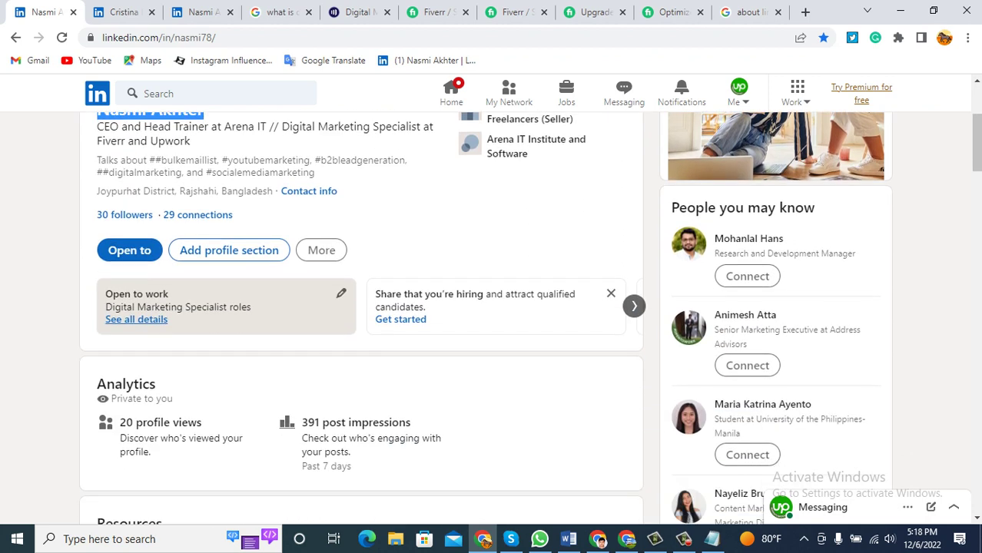
scroll(361, 331, "down", 5)
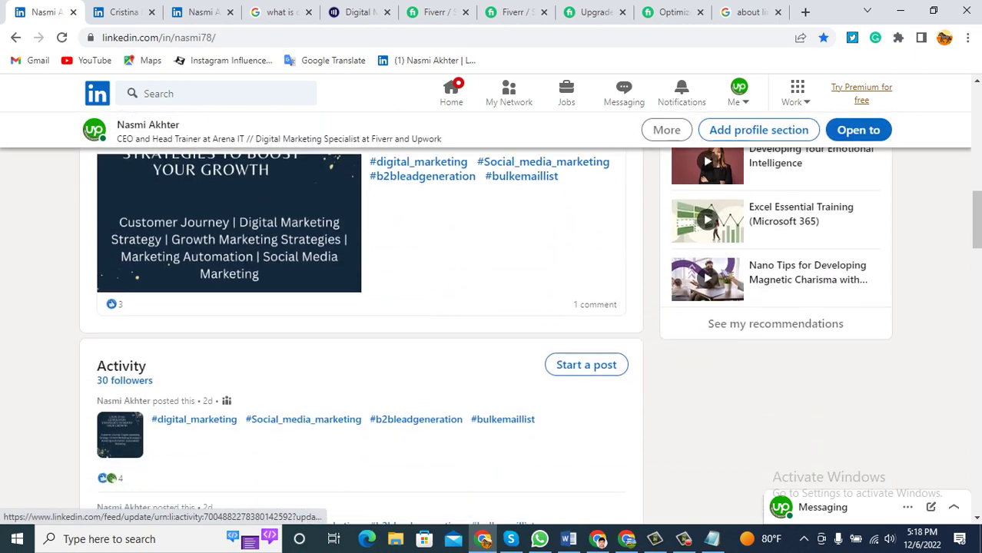
scroll(361, 323, "down", 3)
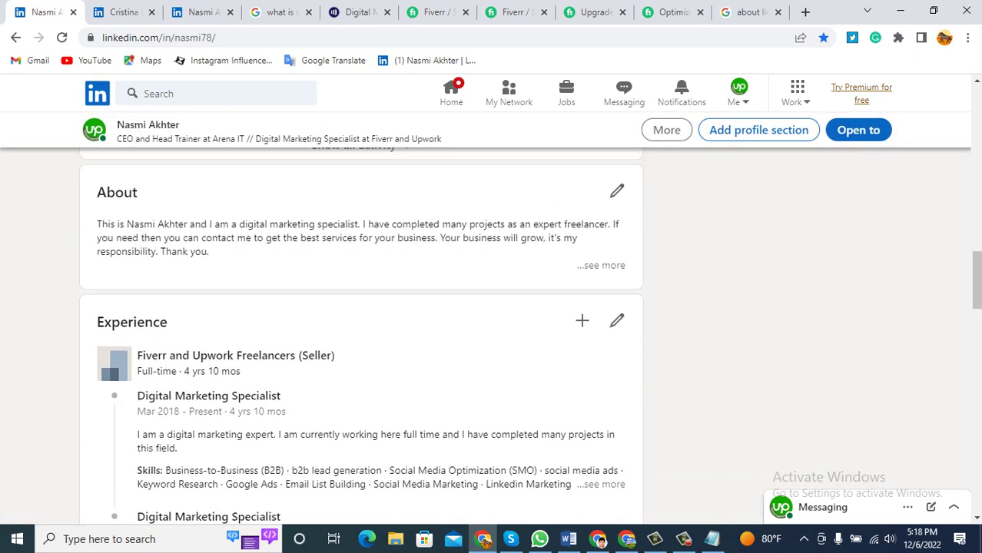
scroll(361, 323, "up", 10)
scroll(361, 323, "up", 3)
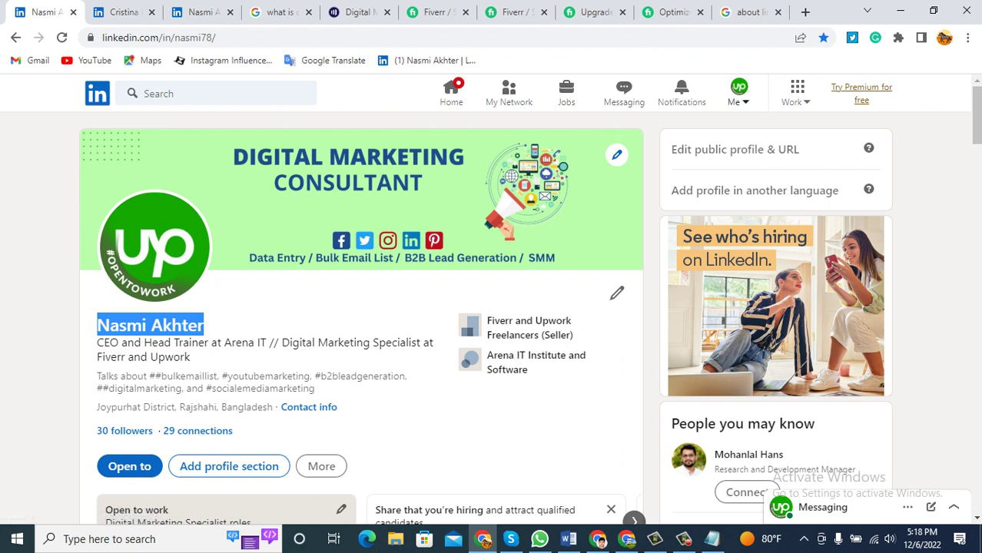
Open and dismiss the Me menu, then go back to the home feed.
left_click(738, 94)
key("Escape")
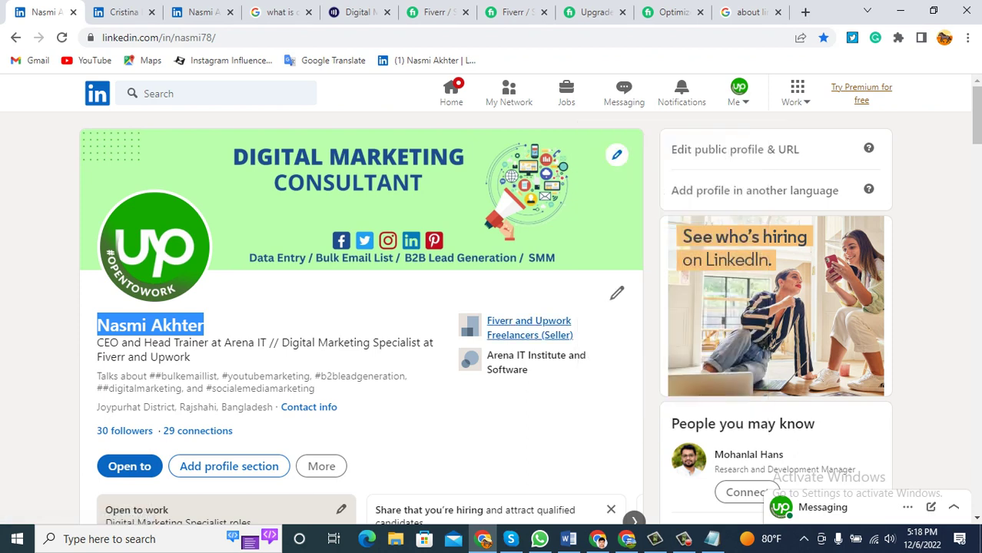
left_click(451, 94)
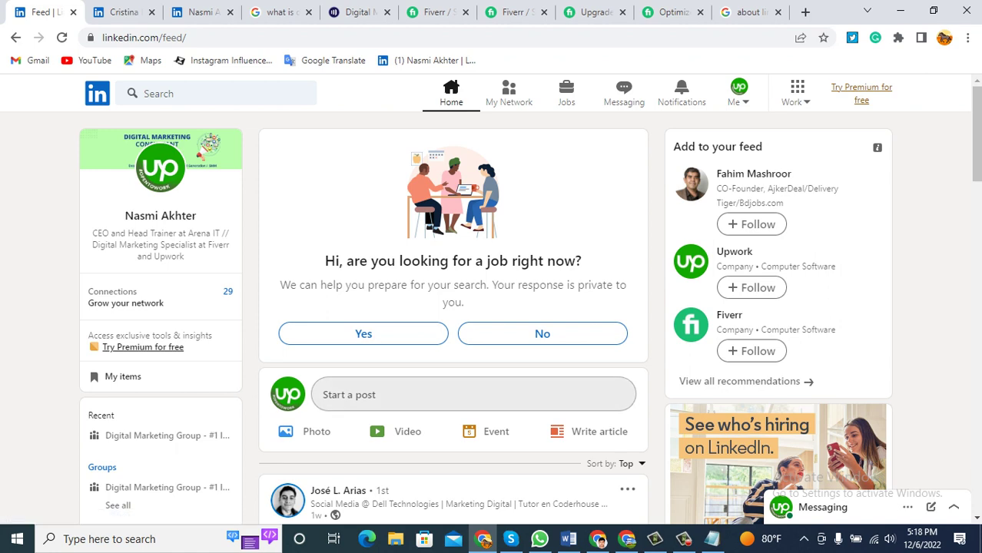
scroll(454, 308, "down", 2)
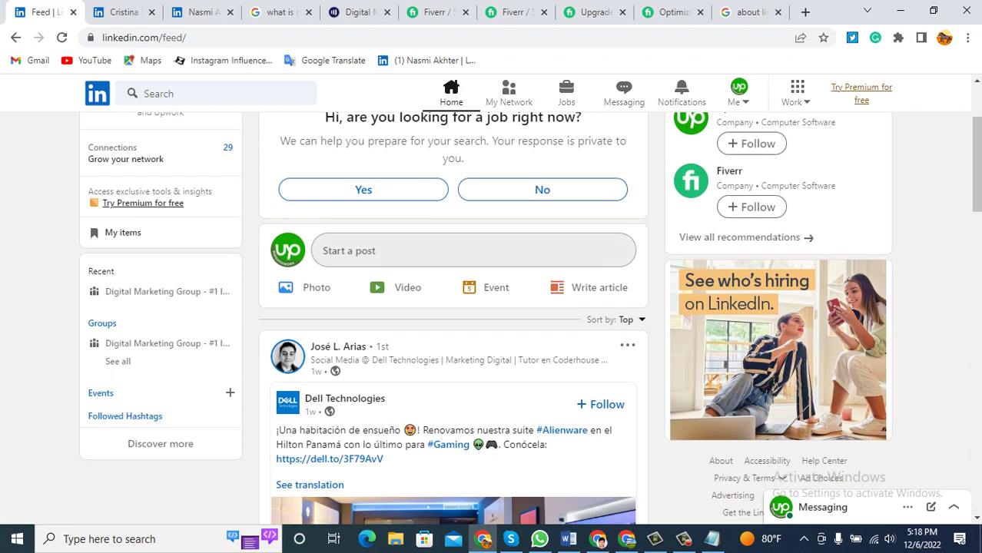
left_click(461, 250)
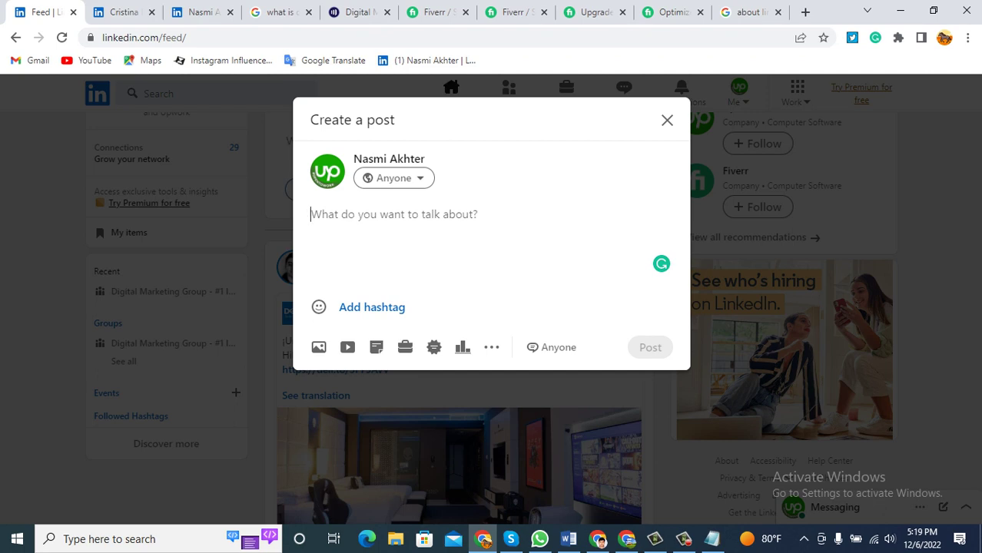
left_click(667, 120)
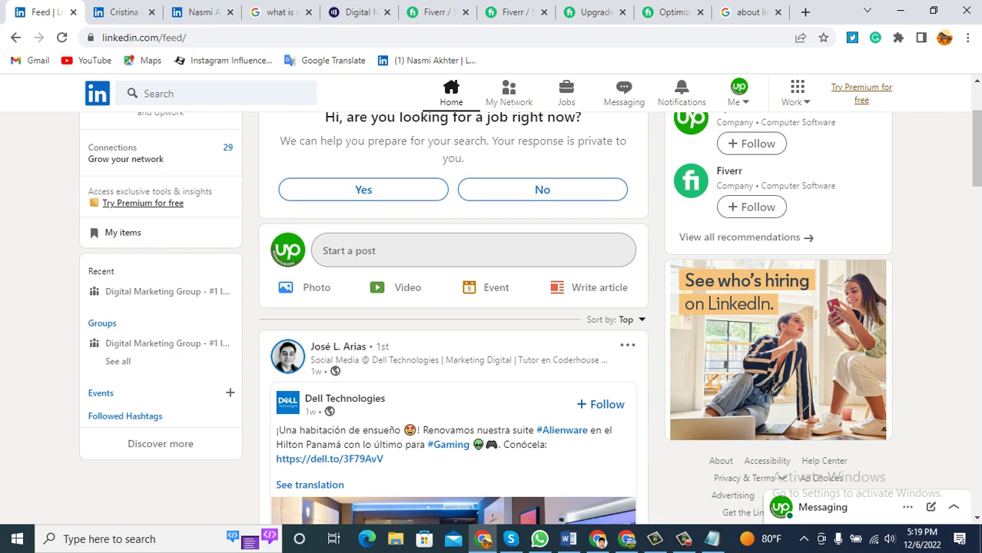
scroll(453, 318, "down", 5)
scroll(453, 318, "up", 5)
Go to the profile's Posts & Activity page through the Me menu.
left_click(739, 92)
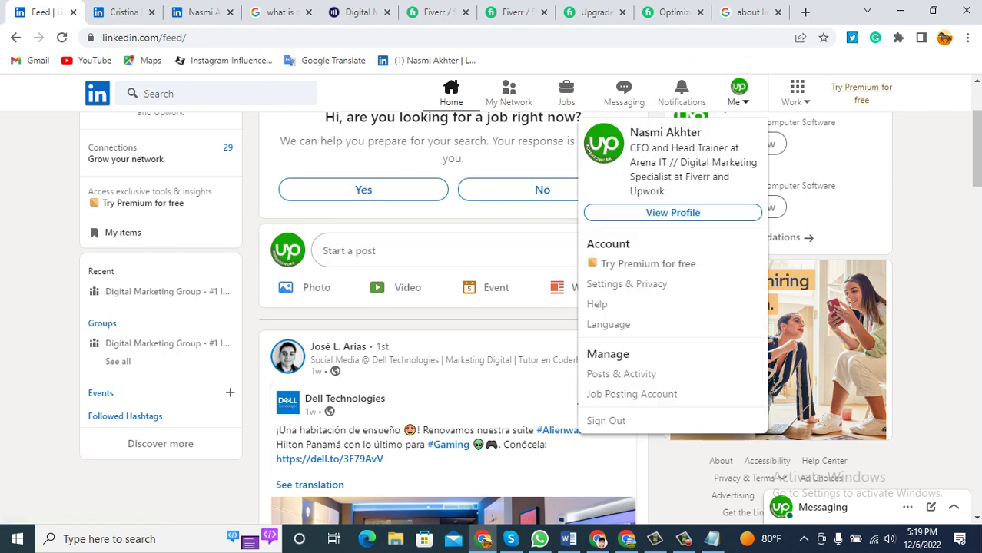
left_click(672, 213)
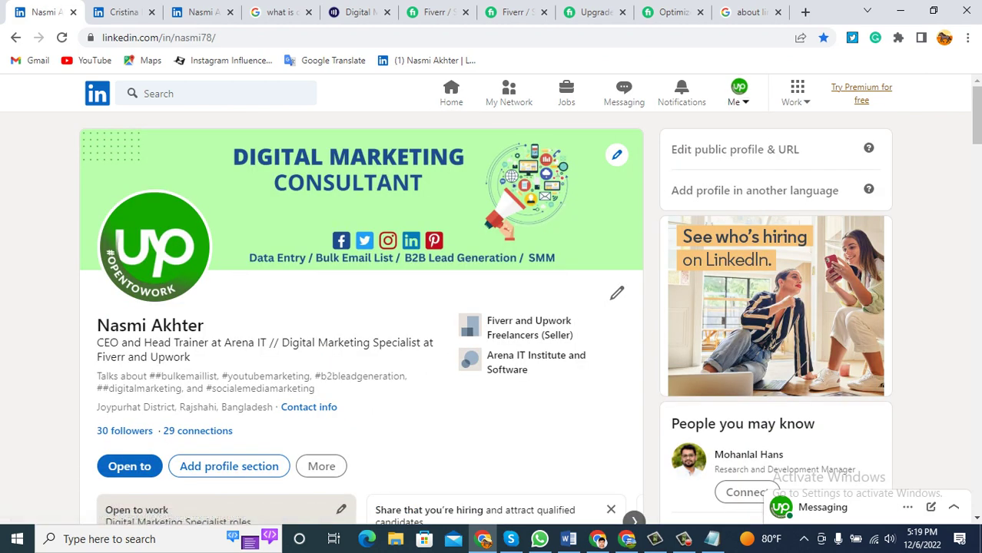
left_click(740, 92)
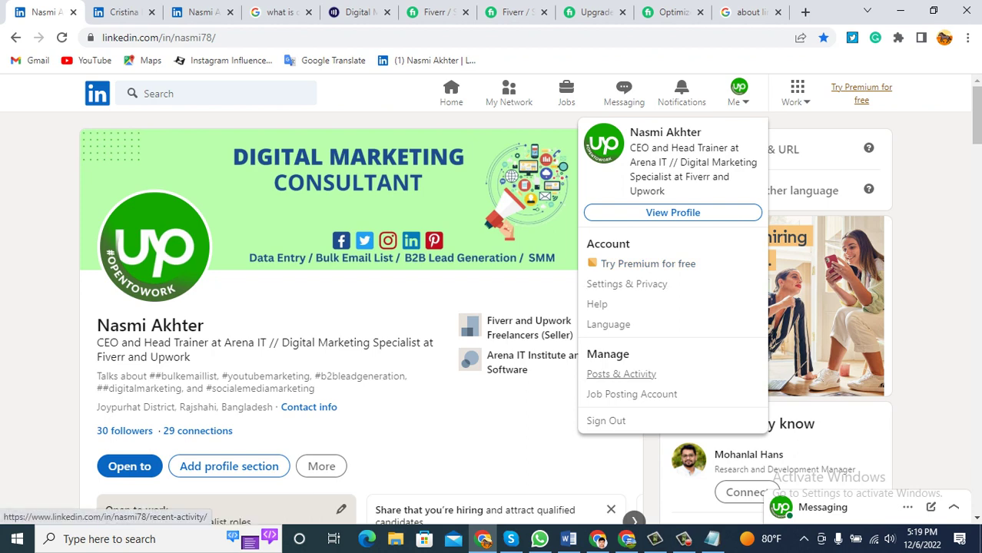
left_click(621, 374)
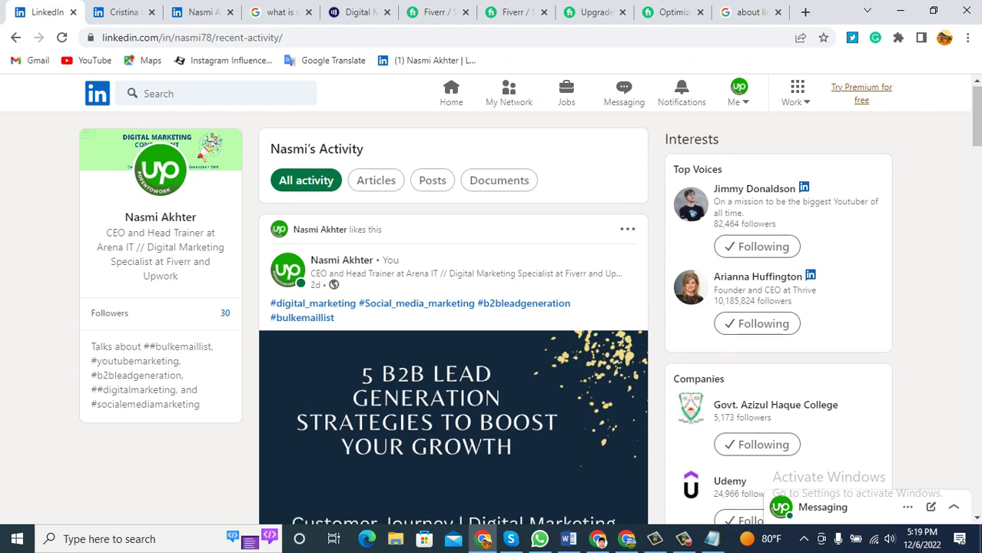
Scroll through the recent posts, highlighting a post's hashtag line.
scroll(492, 308, "down", 1)
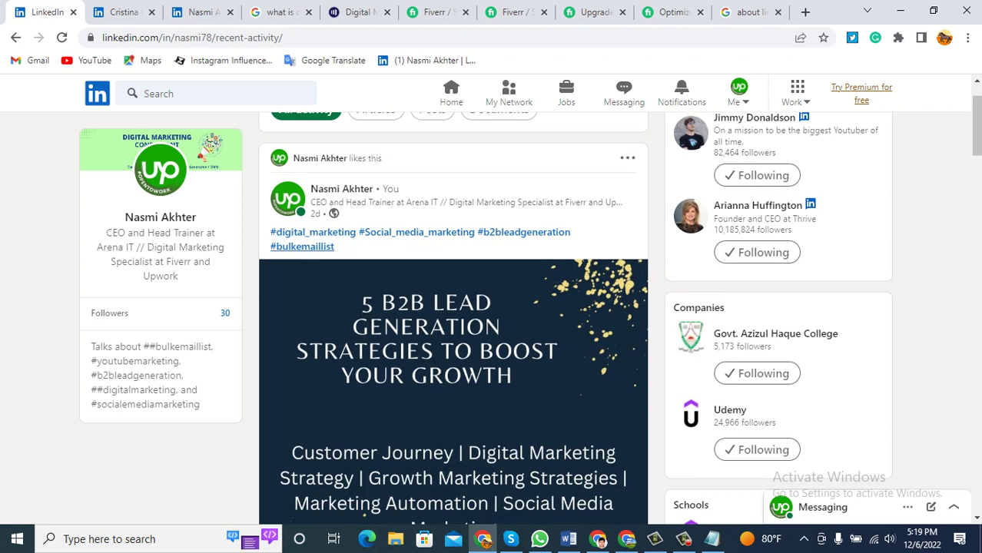
scroll(492, 307, "down", 2)
scroll(491, 308, "up", 1)
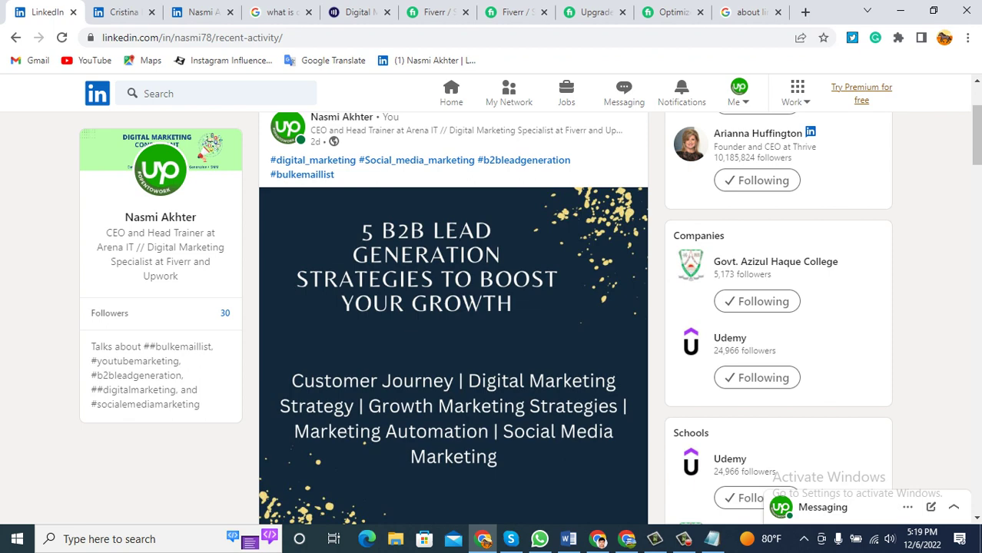
scroll(492, 307, "up", 2)
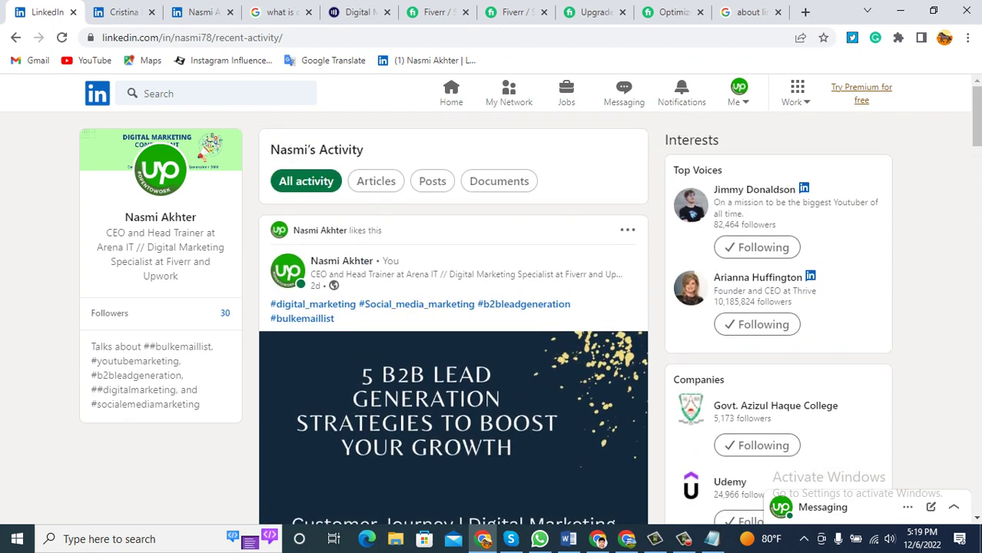
left_click_drag(335, 318, 270, 304)
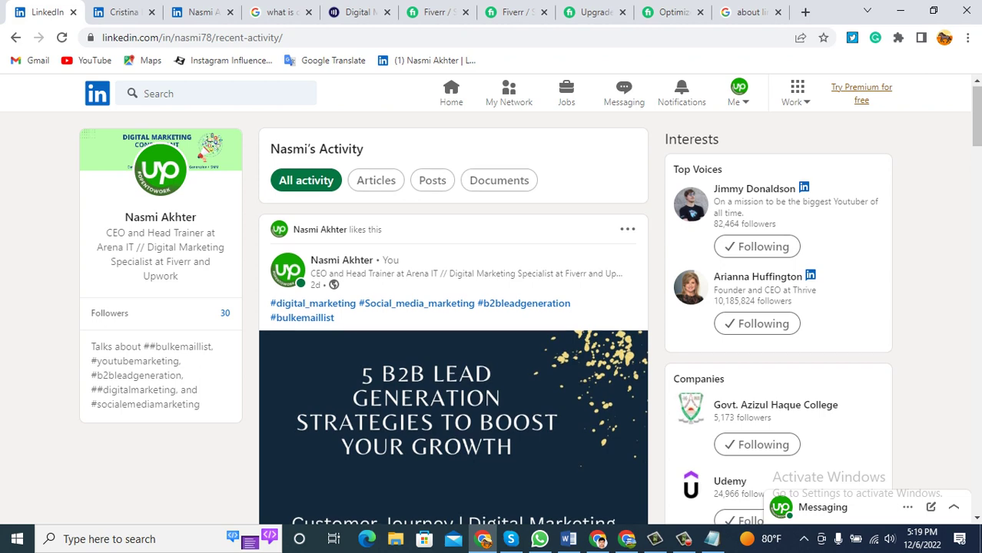
scroll(453, 307, "down", 2)
scroll(415, 330, "down", 4)
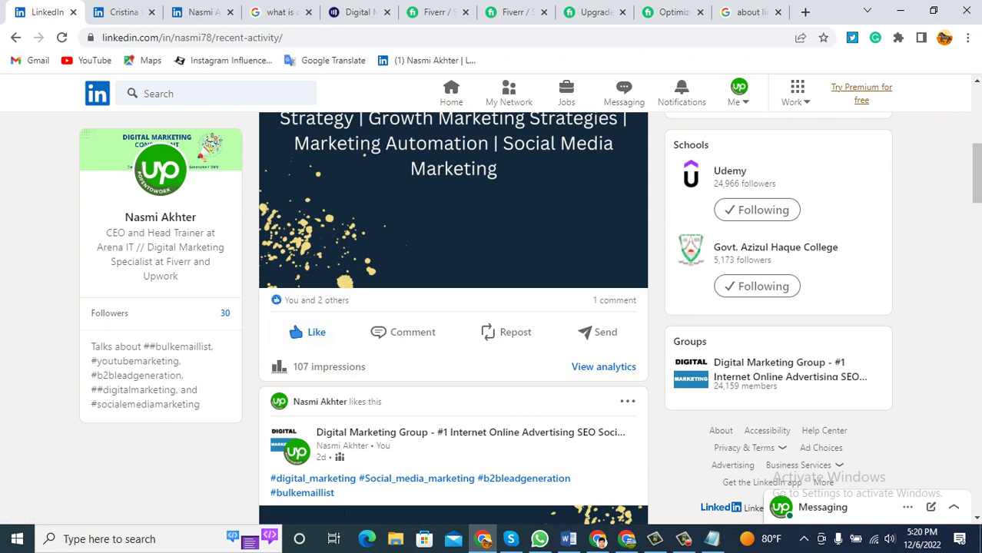
mouse_move(311, 332)
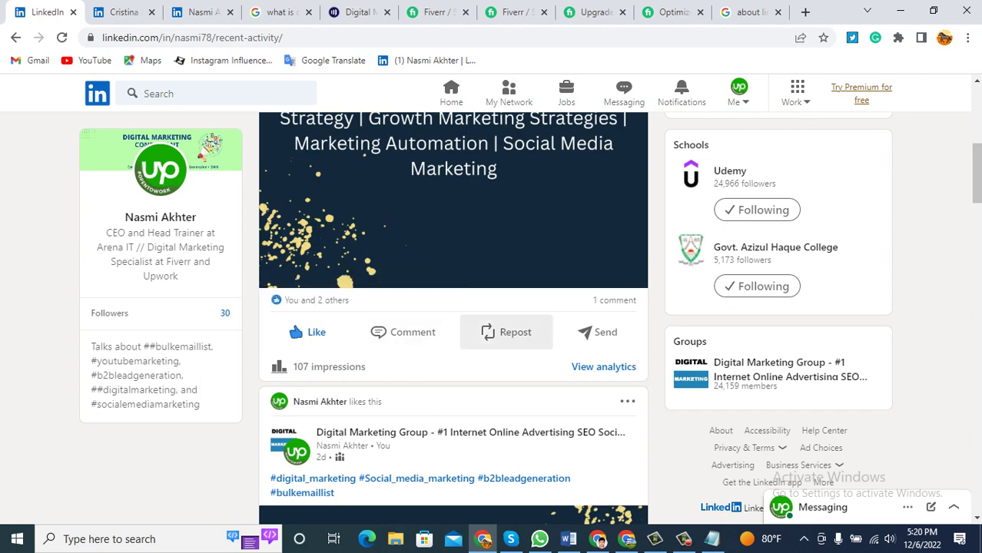
scroll(507, 332, "down", 3)
scroll(507, 332, "down", 11)
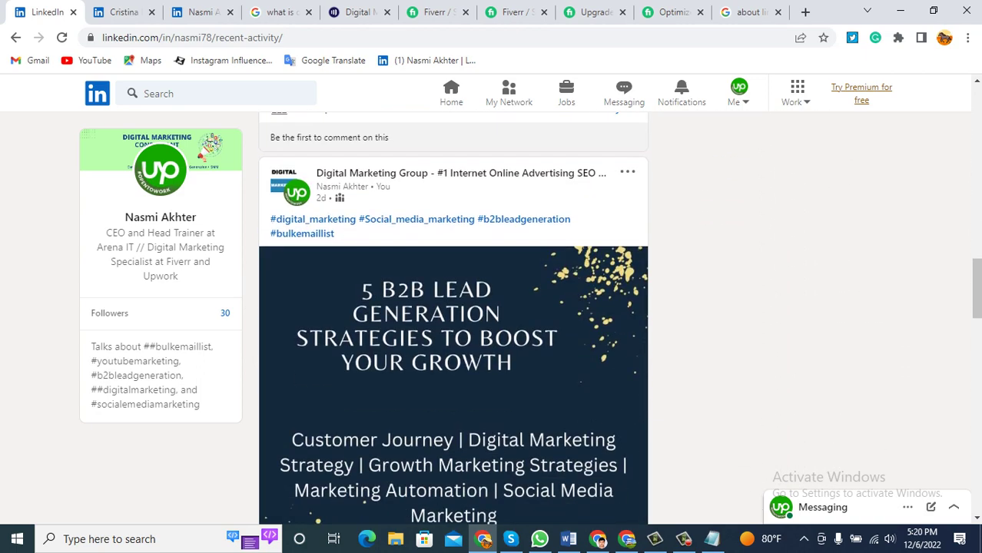
scroll(453, 307, "up", 12)
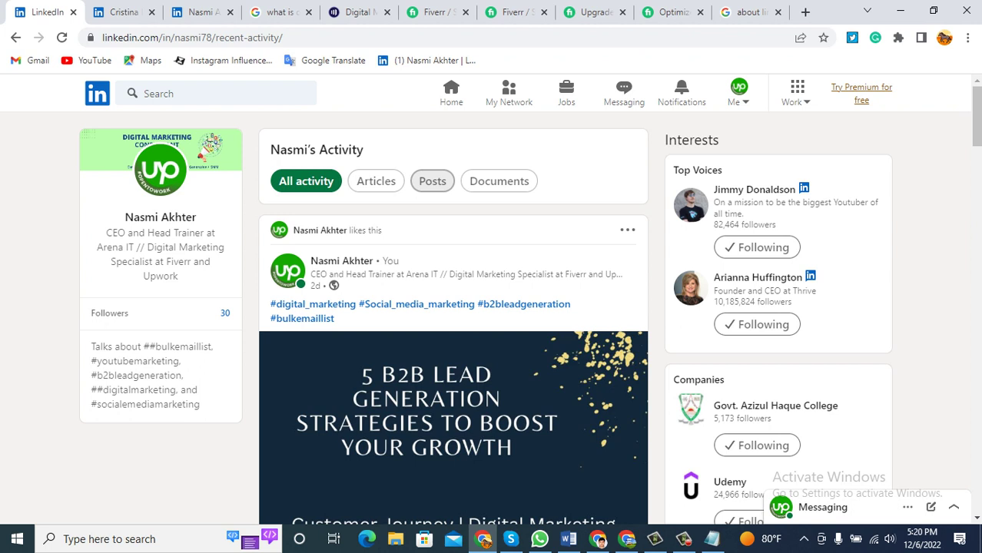
Go to My Network and scroll down through the people and newsletter suggestions.
left_click(509, 93)
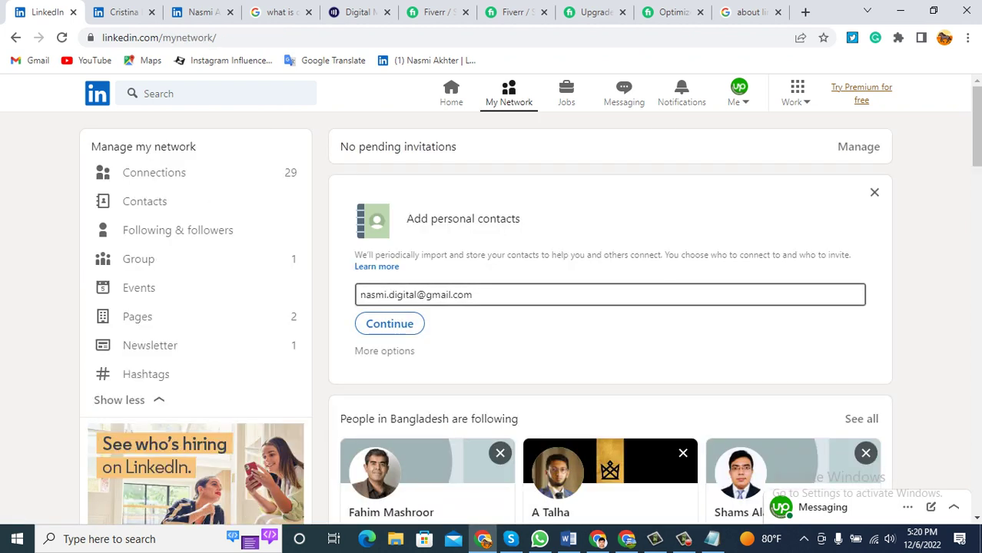
scroll(610, 307, "down", 4)
scroll(610, 307, "down", 10)
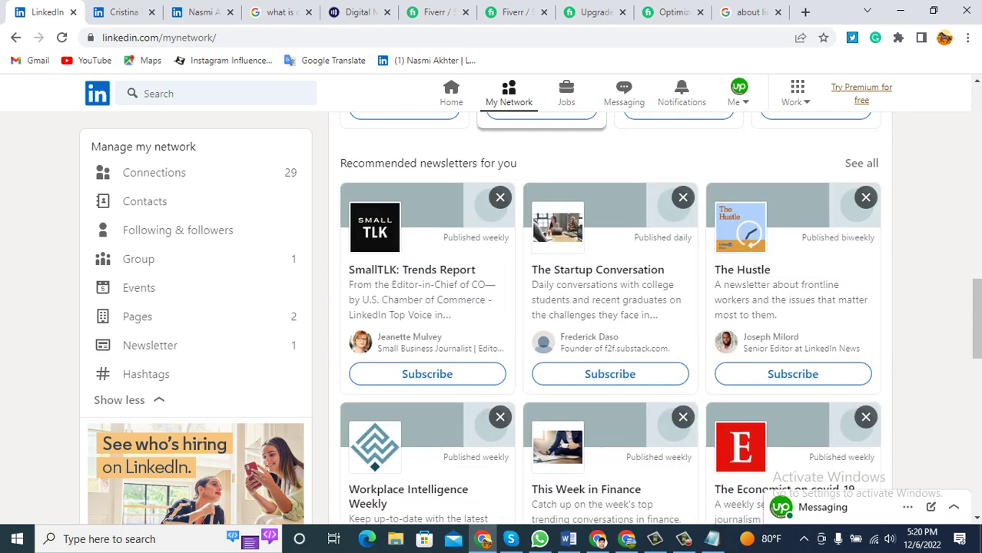
scroll(610, 307, "down", 8)
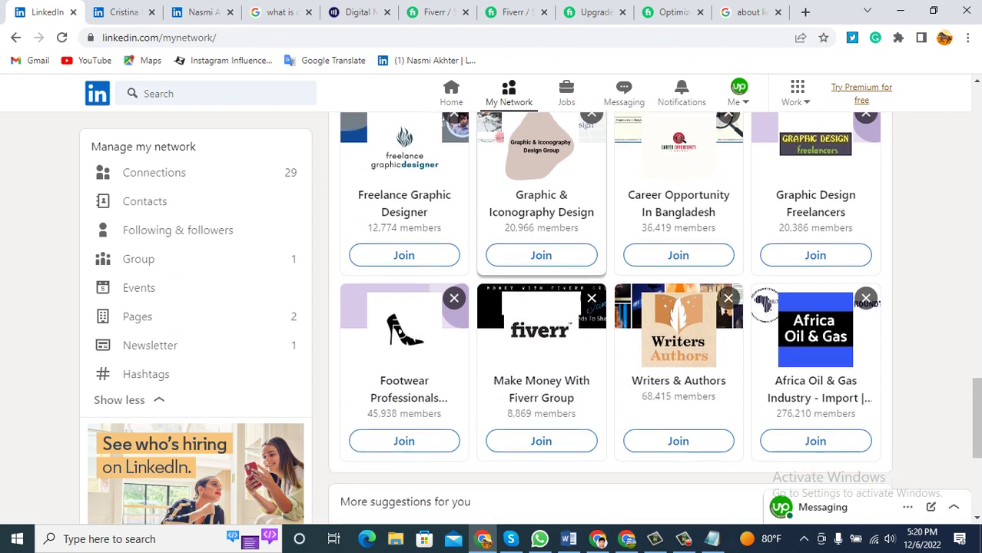
scroll(610, 308, "down", 6)
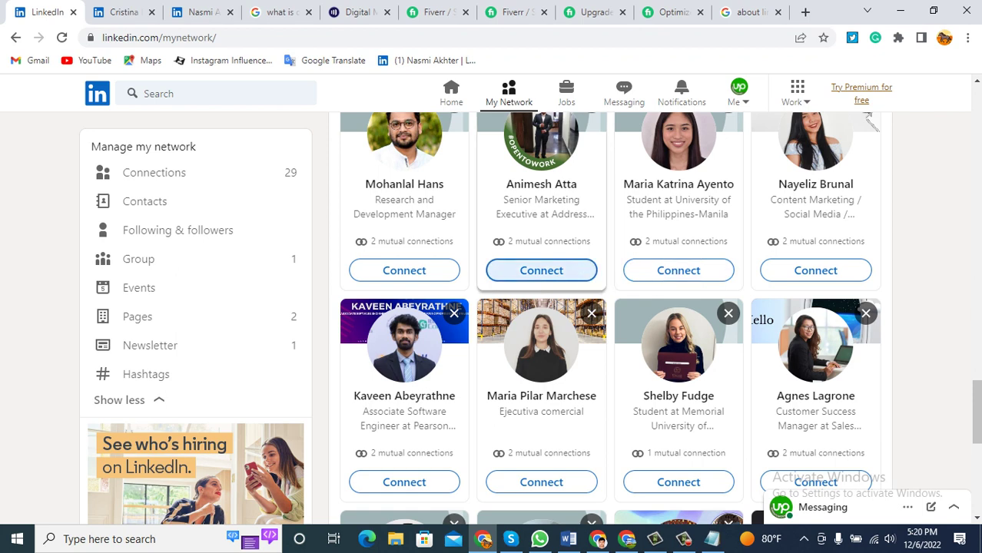
scroll(541, 271, "down", 7)
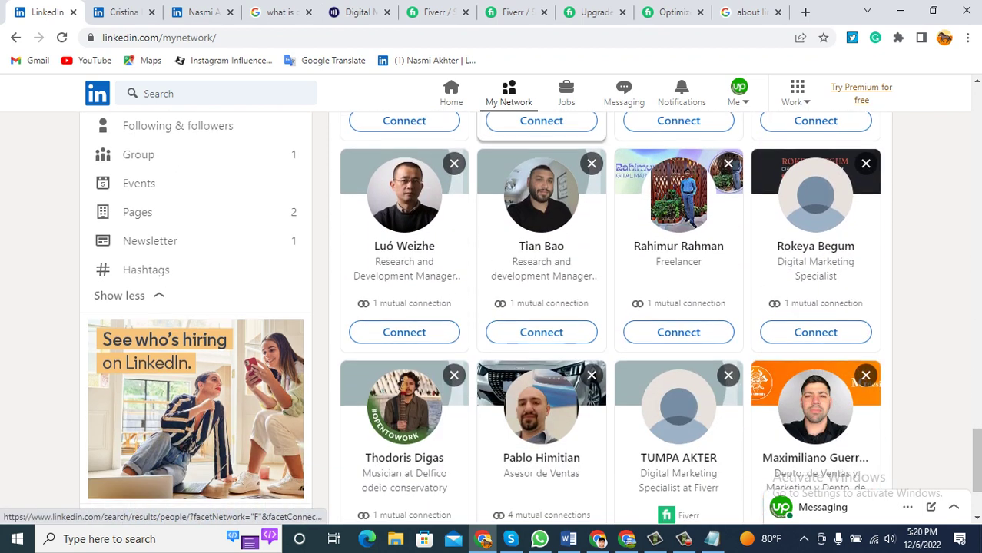
scroll(541, 346, "down", 3)
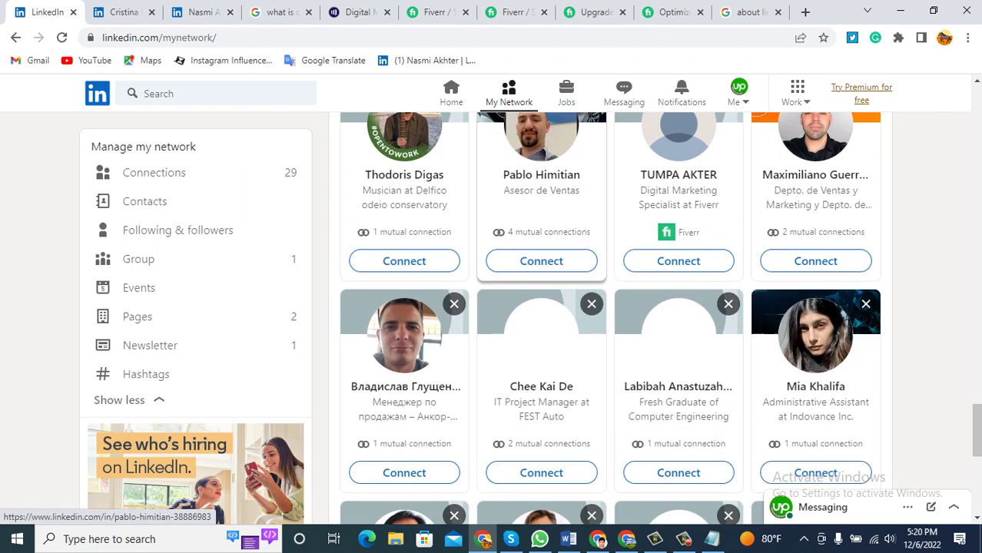
scroll(541, 307, "down", 1)
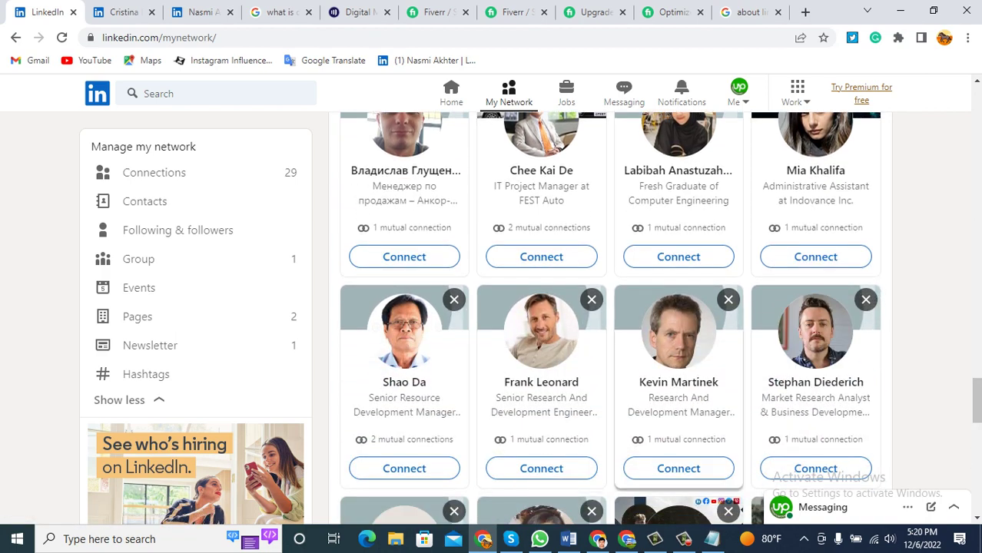
scroll(678, 346, "down", 2)
scroll(678, 346, "up", 15)
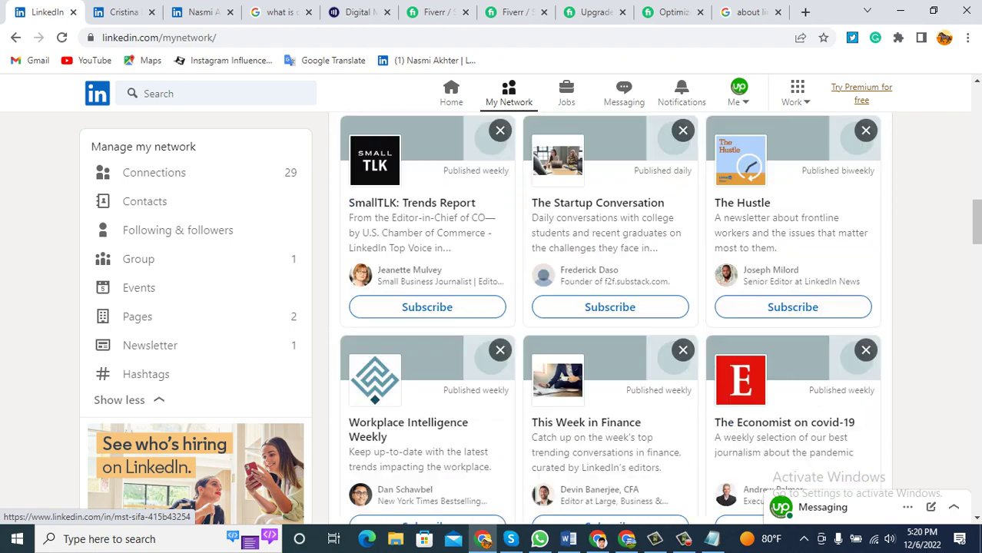
Search LinkedIn for 'real estate' using the suggestion to get the full results.
left_click(215, 93)
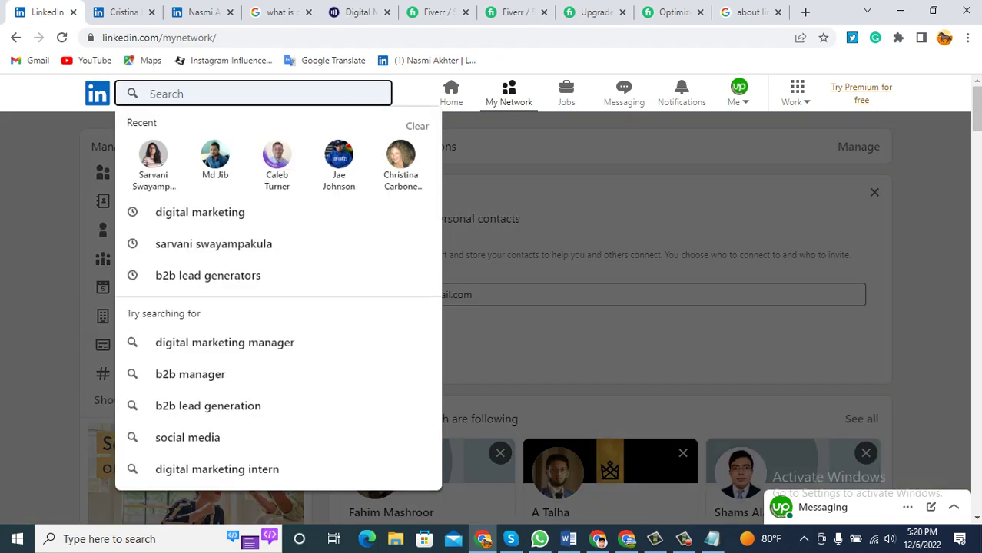
type("real e")
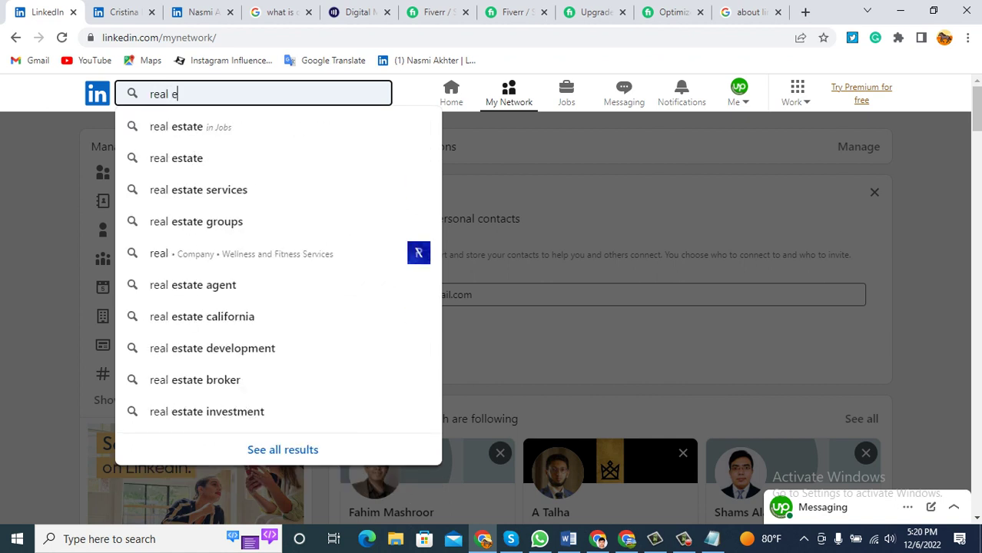
type("state")
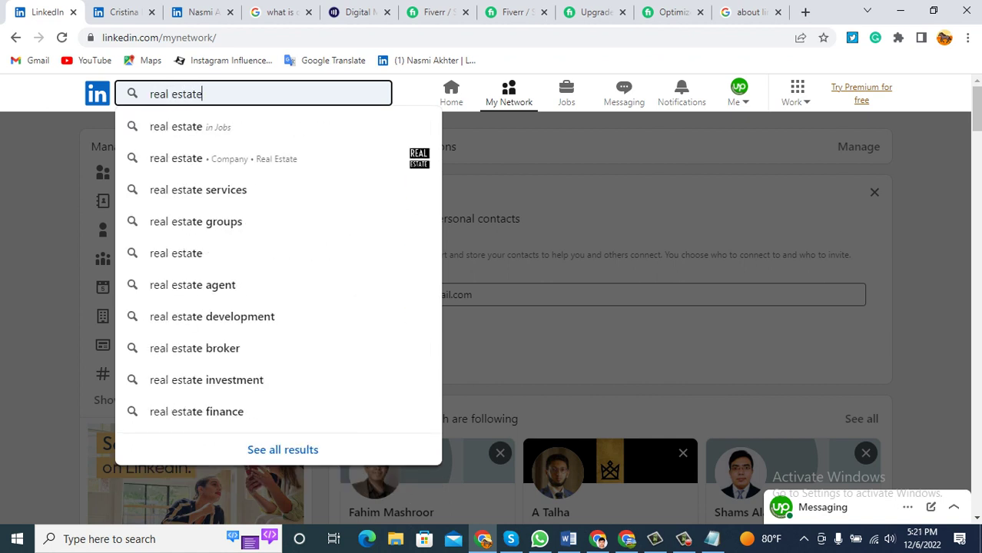
key("Down")
key("Down")
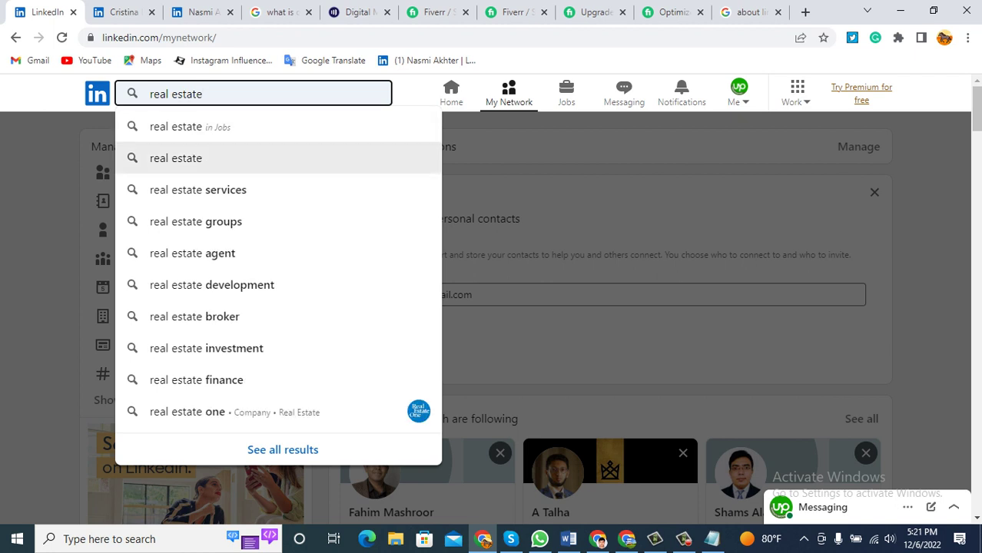
key("Return")
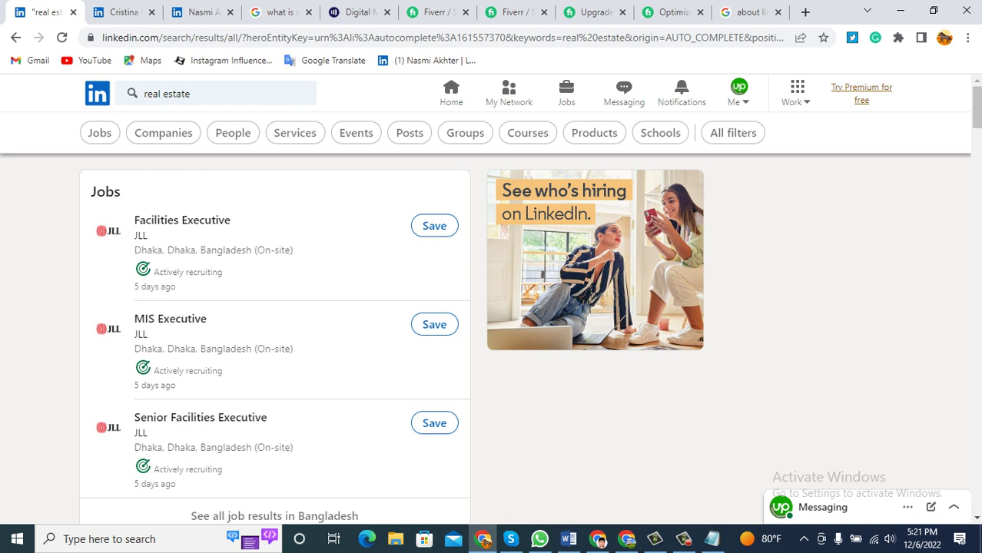
Narrow the real estate results to People with 2nd-degree connections.
left_click(233, 133)
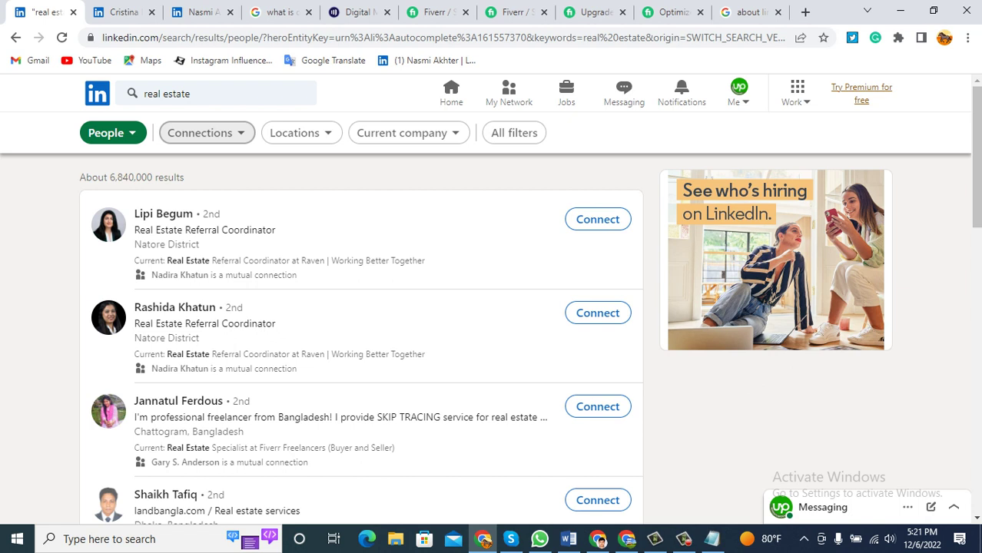
left_click(200, 133)
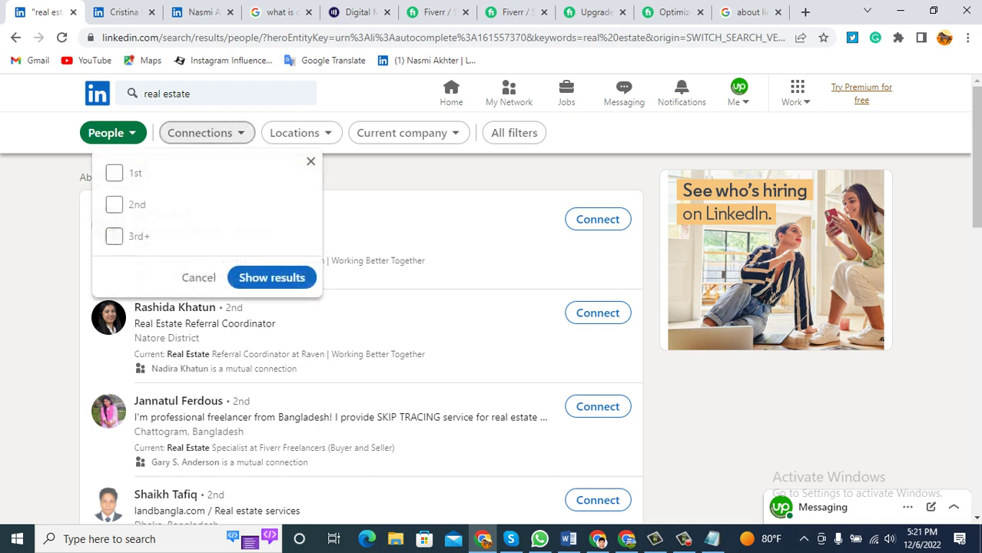
left_click(114, 204)
left_click(271, 278)
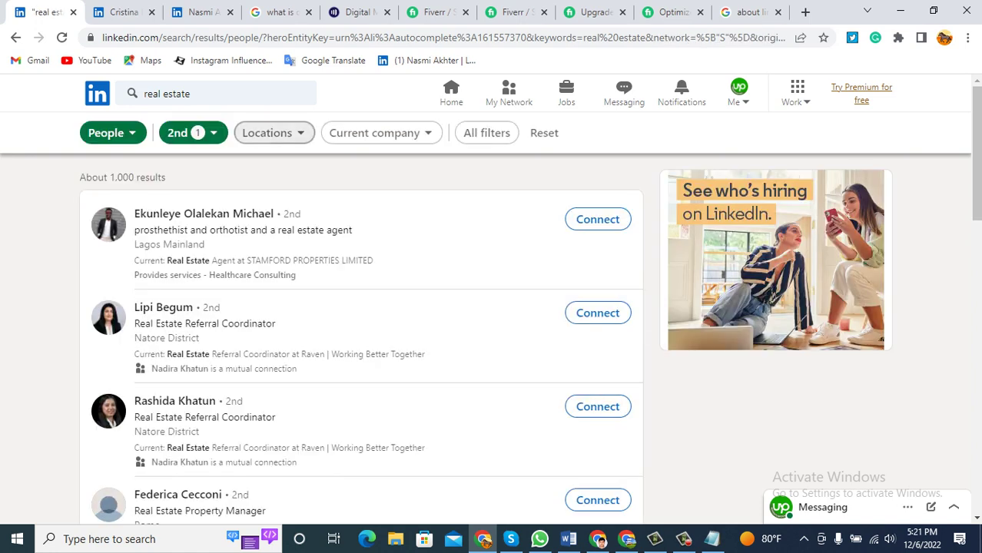
Filter locations to United States and England, United Kingdom.
left_click(274, 132)
left_click(180, 212)
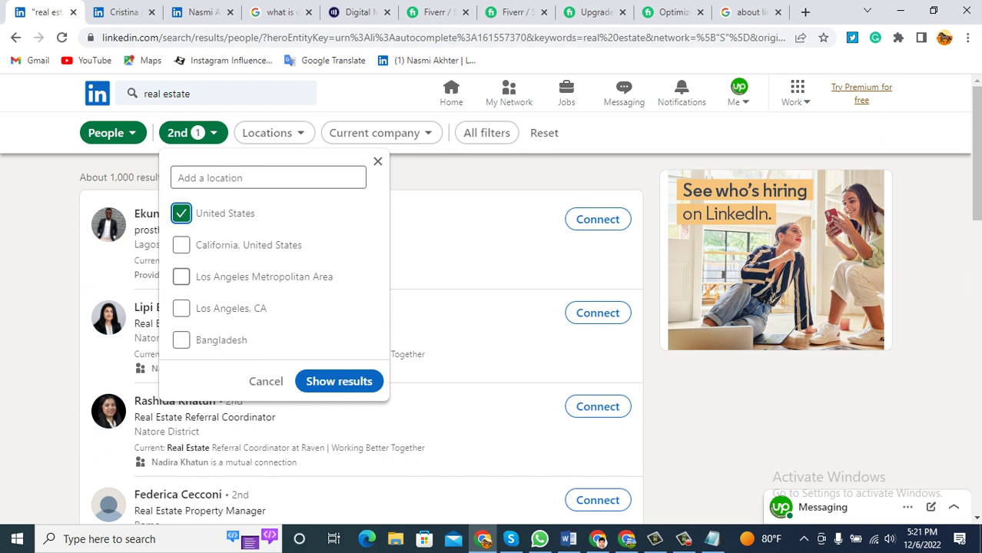
scroll(361, 338, "down", 1)
left_click(268, 177)
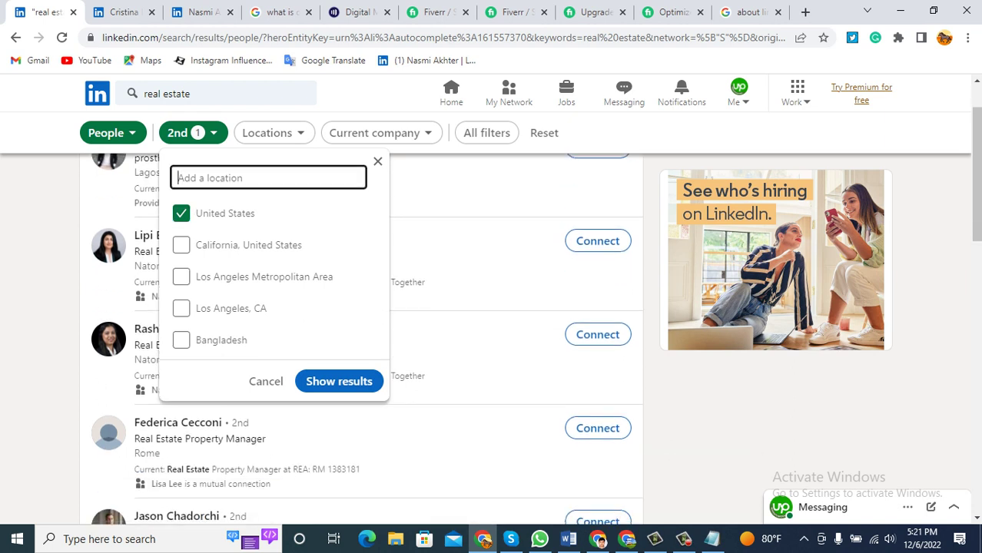
type("eng")
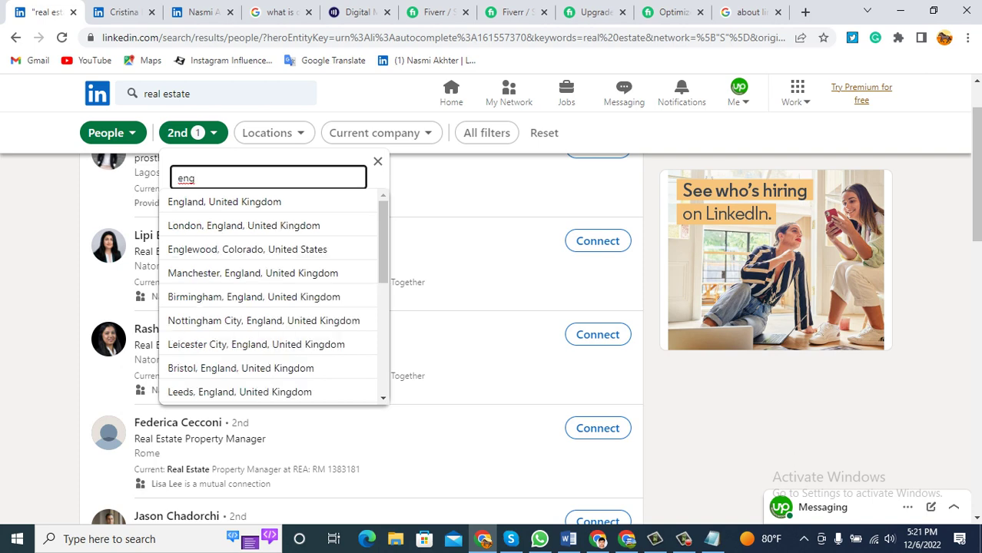
key("Down")
key("Return")
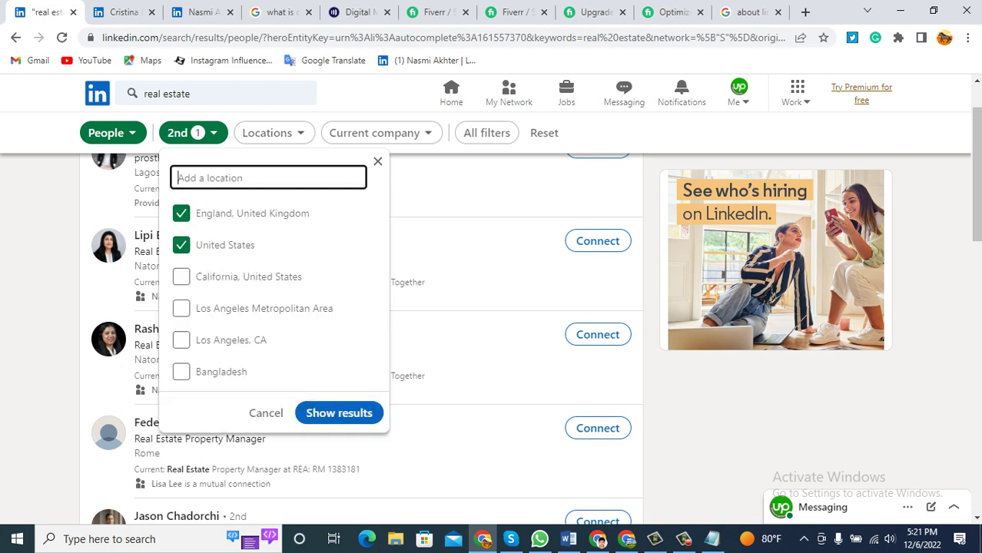
key("Return")
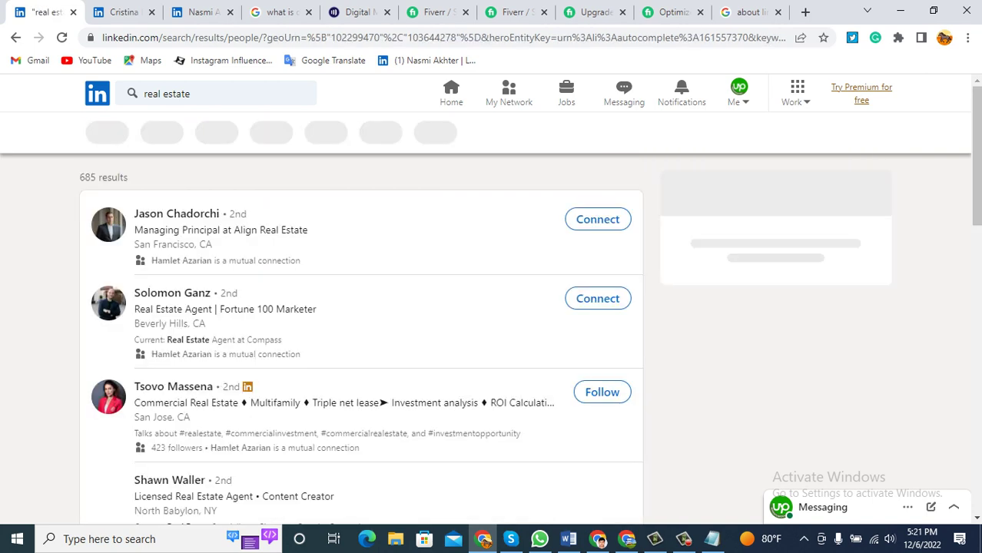
Send invitations without a note to the Align Real Estate principal and a Beverly Hills agent.
scroll(361, 338, "down", 2)
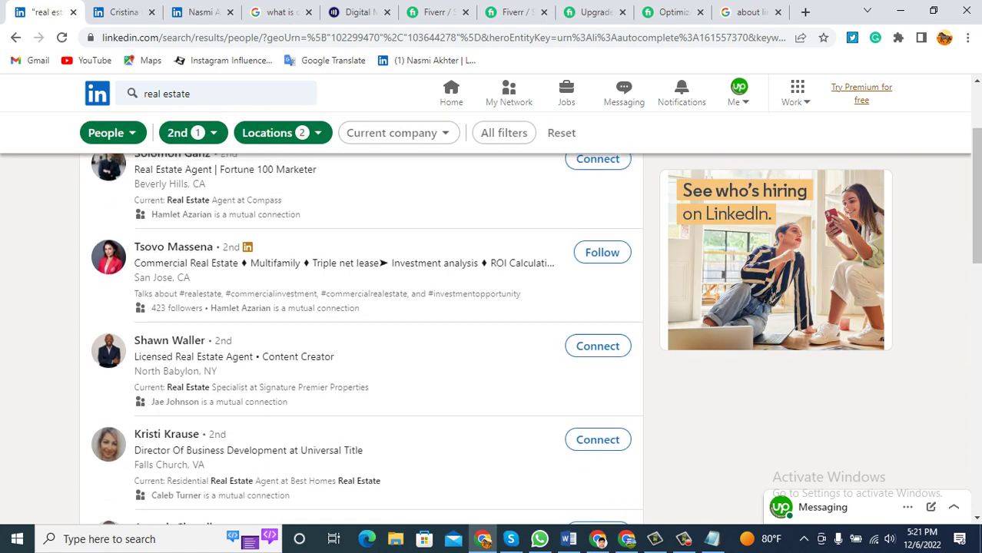
scroll(361, 339, "up", 2)
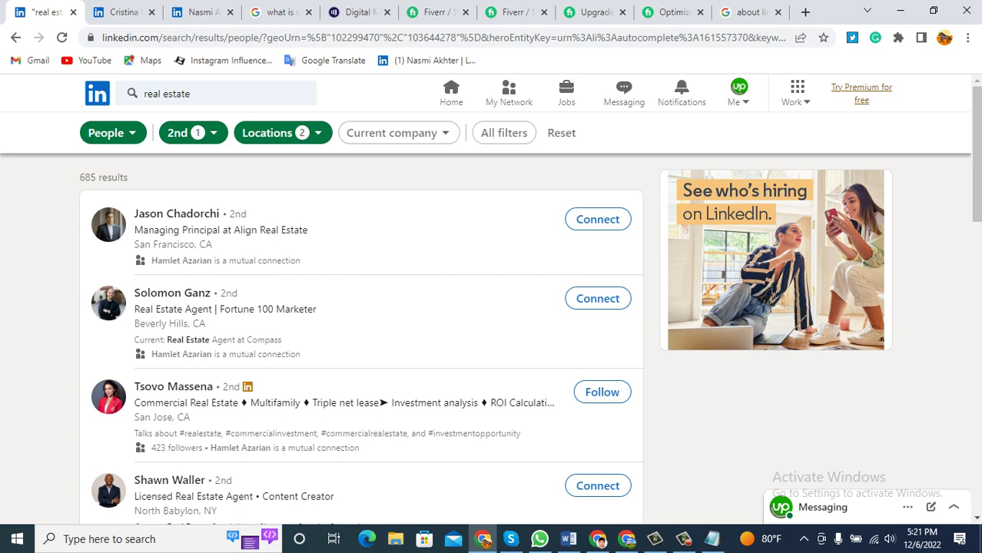
scroll(362, 338, "down", 8)
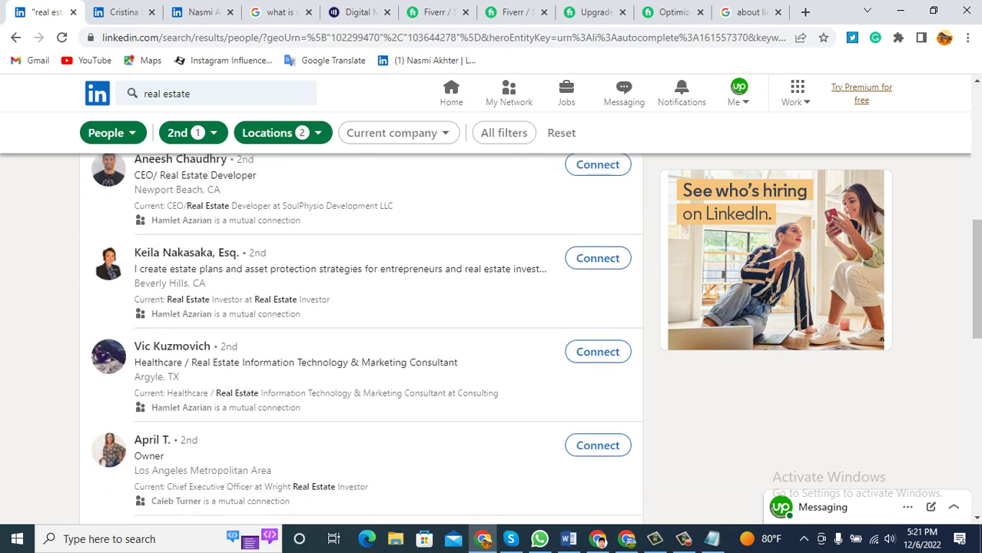
scroll(143, 382, "down", 4)
scroll(142, 382, "up", 12)
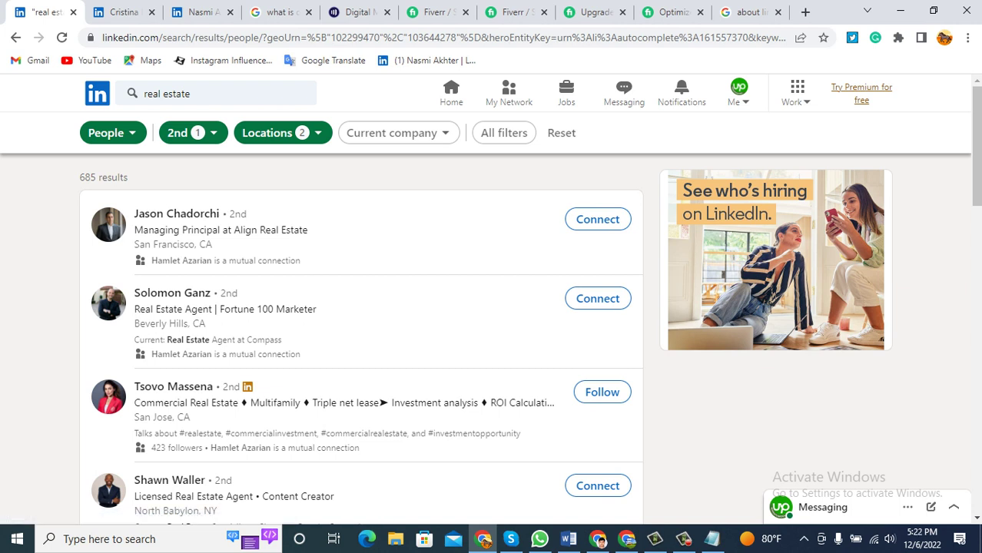
left_click_drag(250, 213, 229, 214)
left_click(598, 219)
left_click(647, 219)
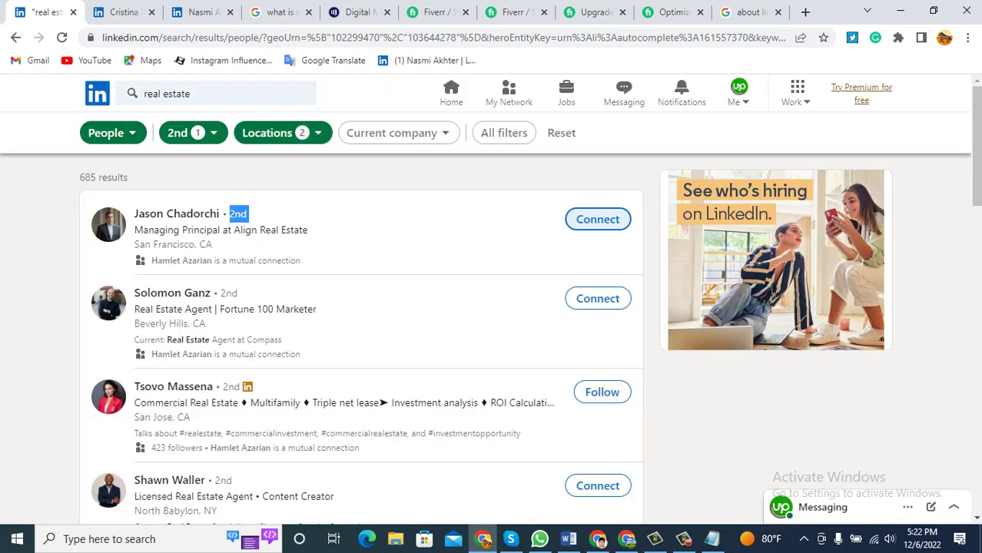
left_click(598, 298)
left_click(647, 219)
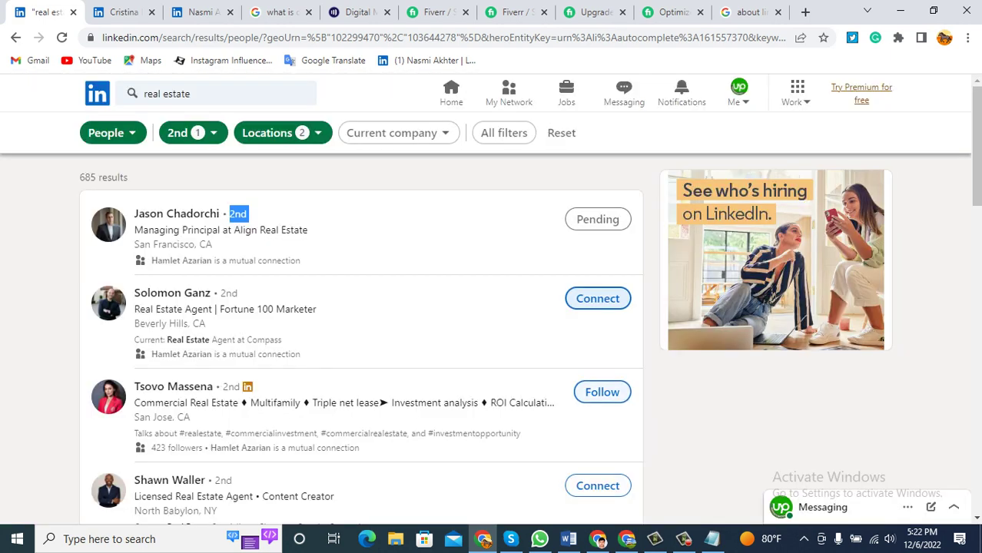
Follow and then unfollow the commercial real estate profile.
left_click(601, 392)
left_click(598, 392)
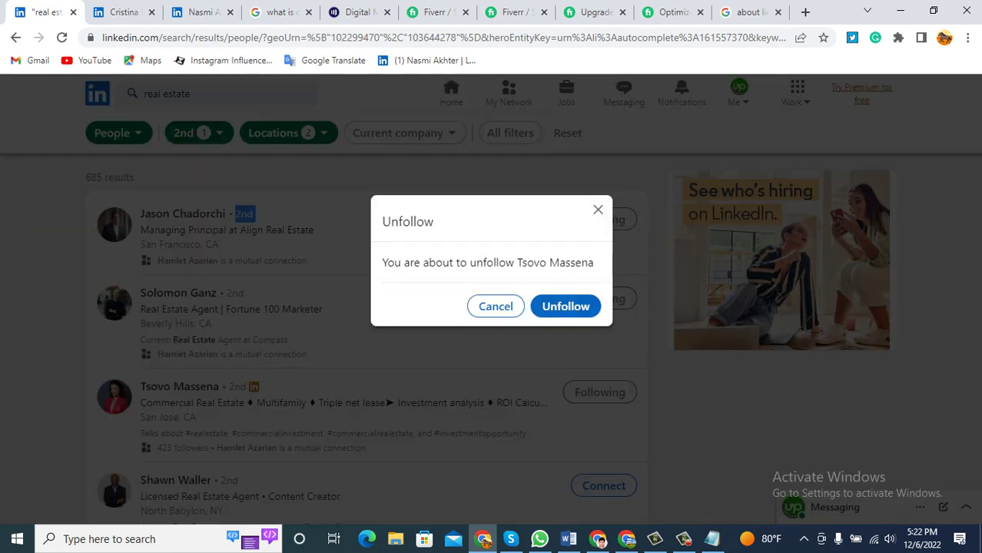
left_click(566, 305)
Invite the North Babylon agent, Universal Title director and real estate developer CEO to connect.
scroll(566, 305, "down", 2)
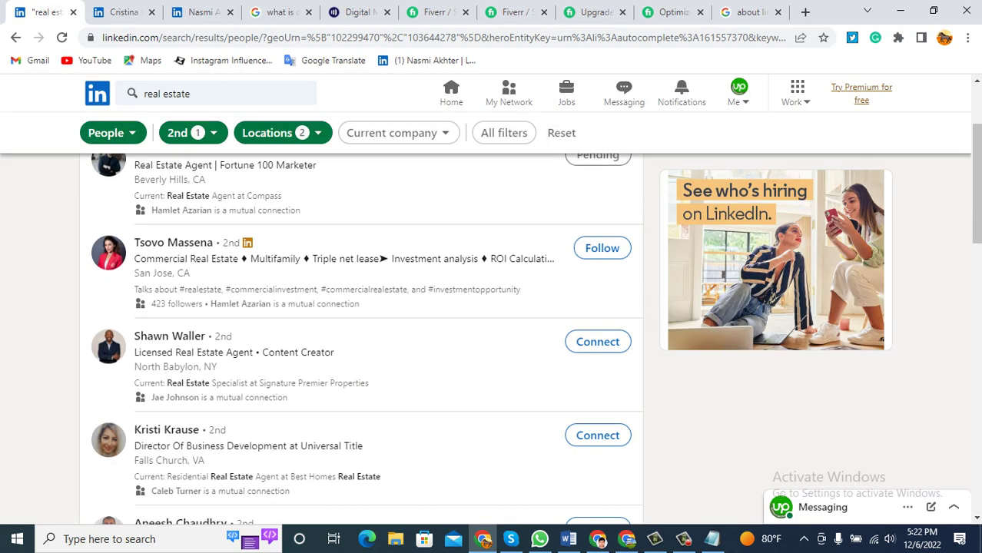
left_click(598, 342)
left_click(647, 219)
scroll(647, 219, "down", 2)
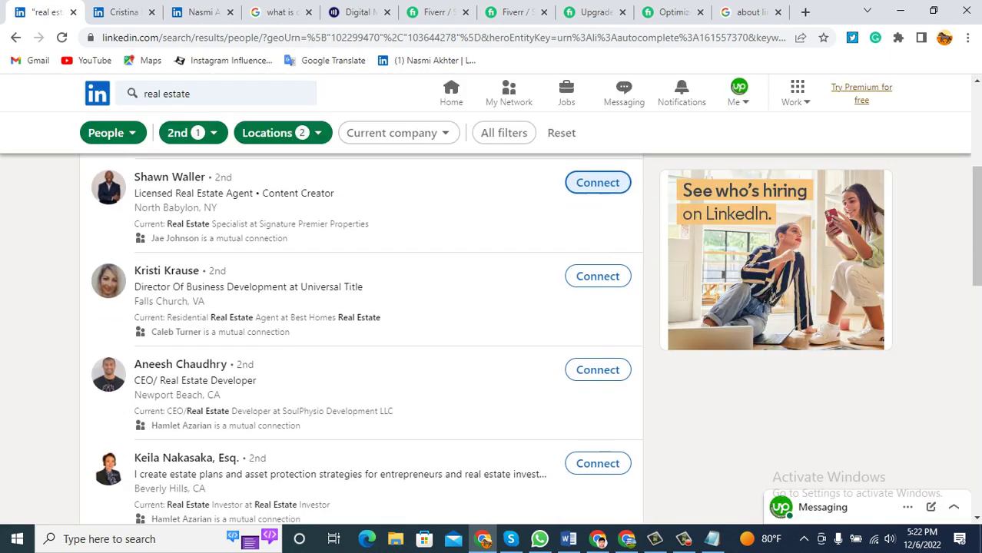
scroll(597, 219, "down", 1)
left_click(597, 219)
left_click(647, 219)
left_click(597, 219)
left_click(649, 219)
Invite the Beverly Hills investor, IT consultant, and two Los Angeles profiles to connect.
scroll(615, 230, "down", 1)
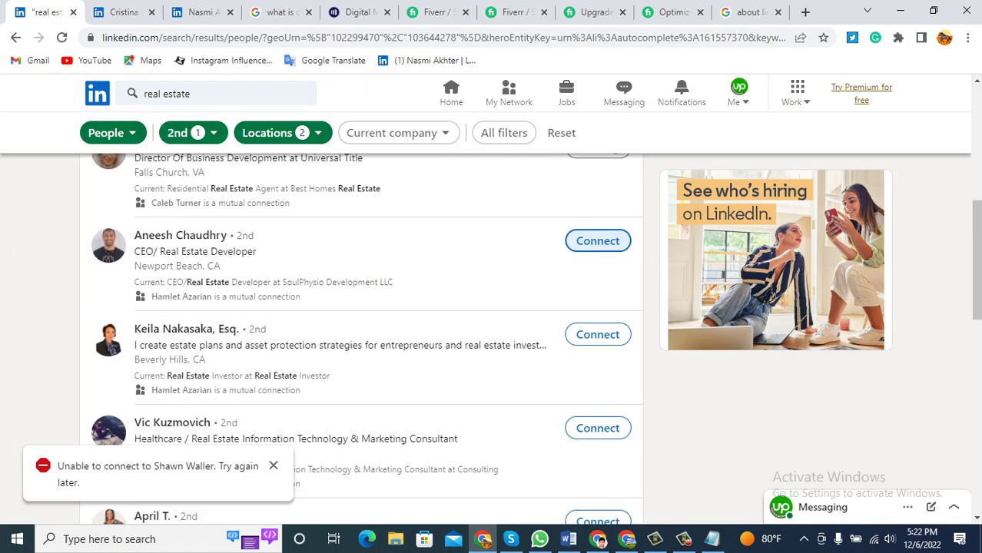
left_click(598, 335)
left_click(648, 219)
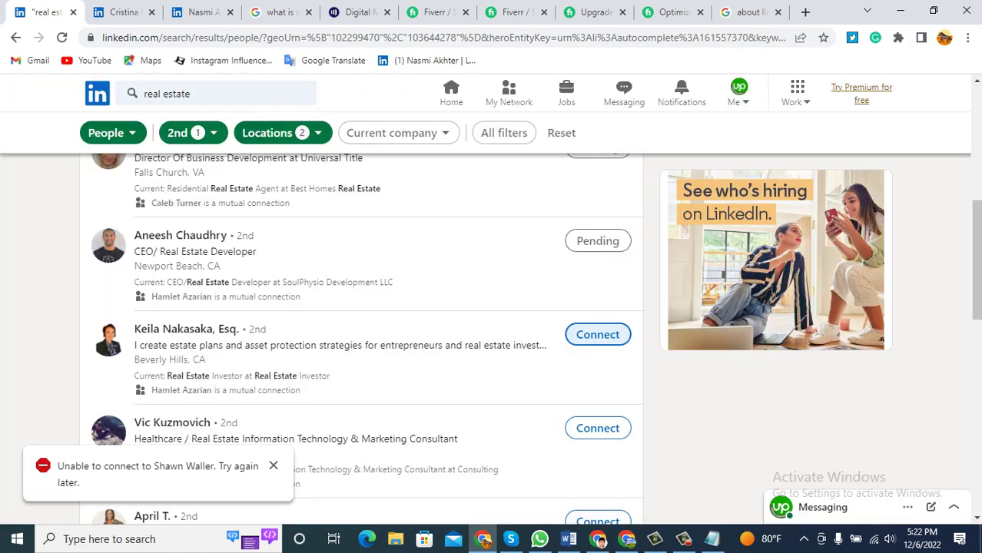
left_click(598, 428)
left_click(647, 219)
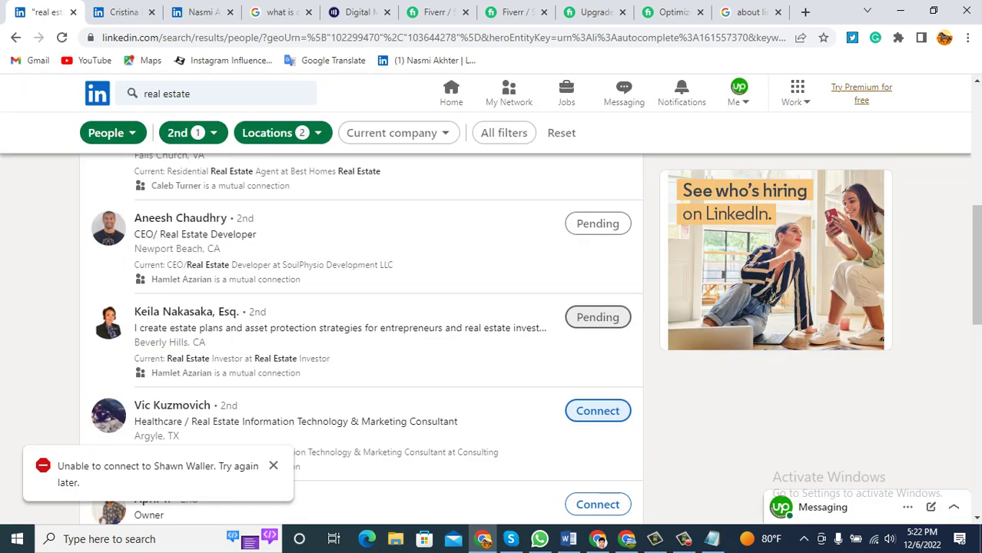
scroll(598, 308, "down", 2)
left_click(598, 377)
left_click(648, 220)
scroll(598, 307, "down", 2)
left_click(597, 327)
left_click(647, 220)
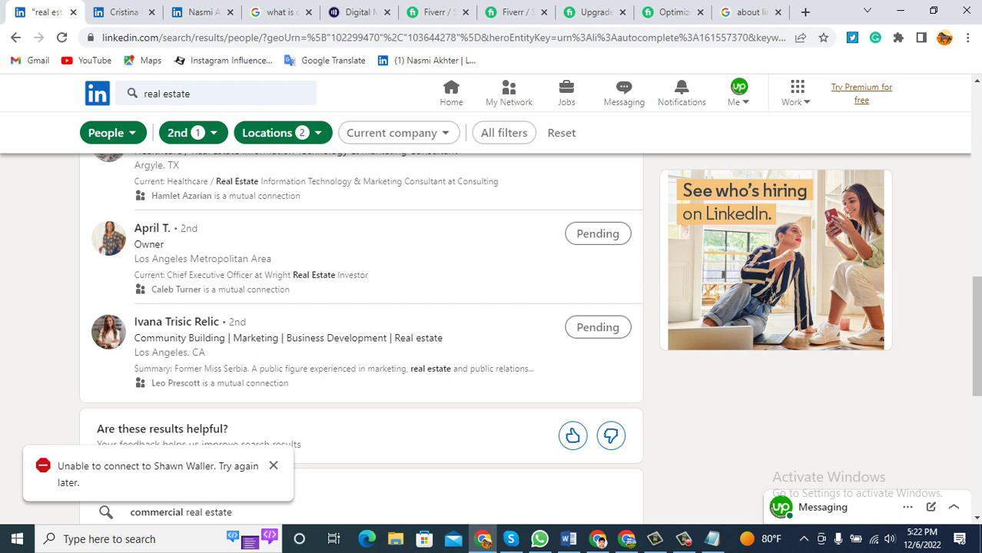
Dismiss a repeat invitation to the North Babylon agent and go to results page 2.
scroll(361, 307, "down", 1)
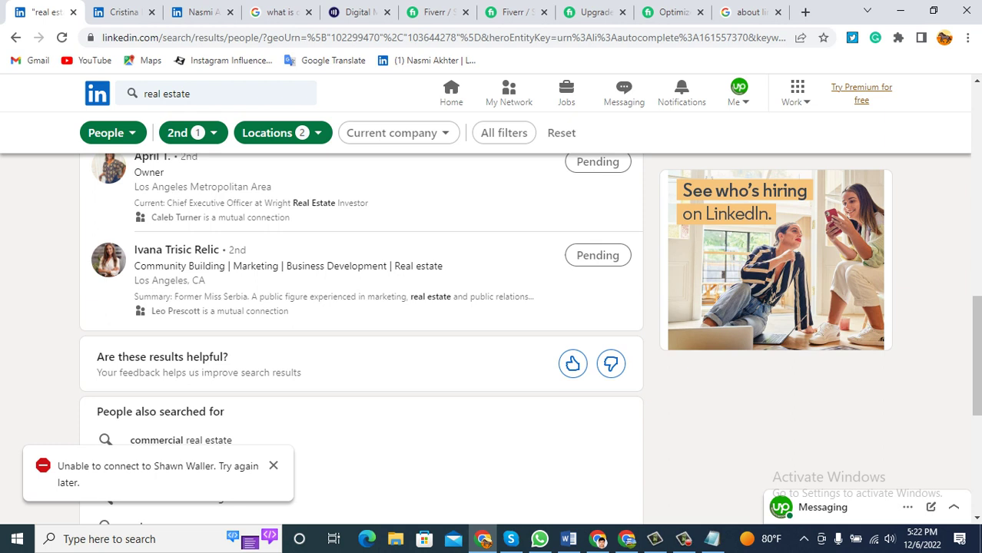
scroll(361, 323, "up", 5)
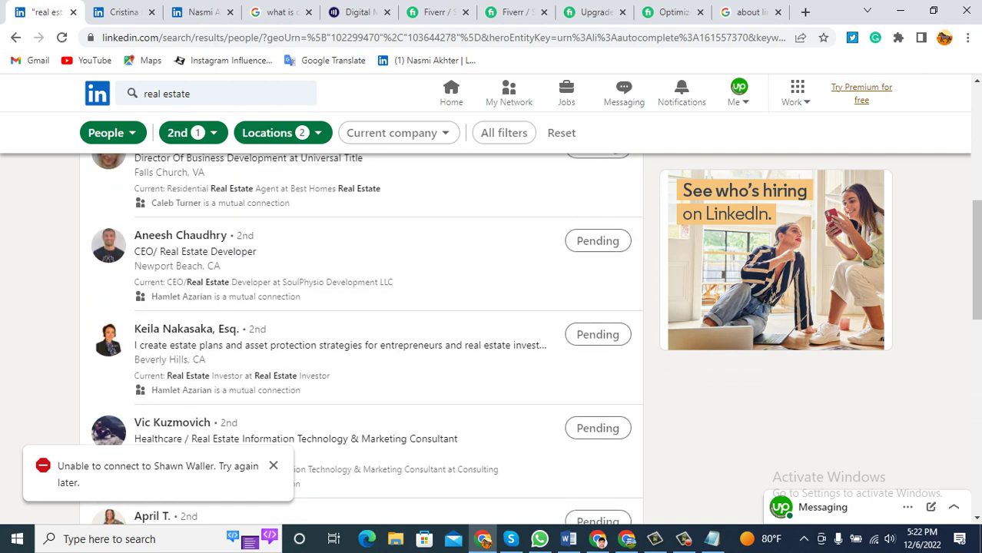
scroll(361, 322, "up", 3)
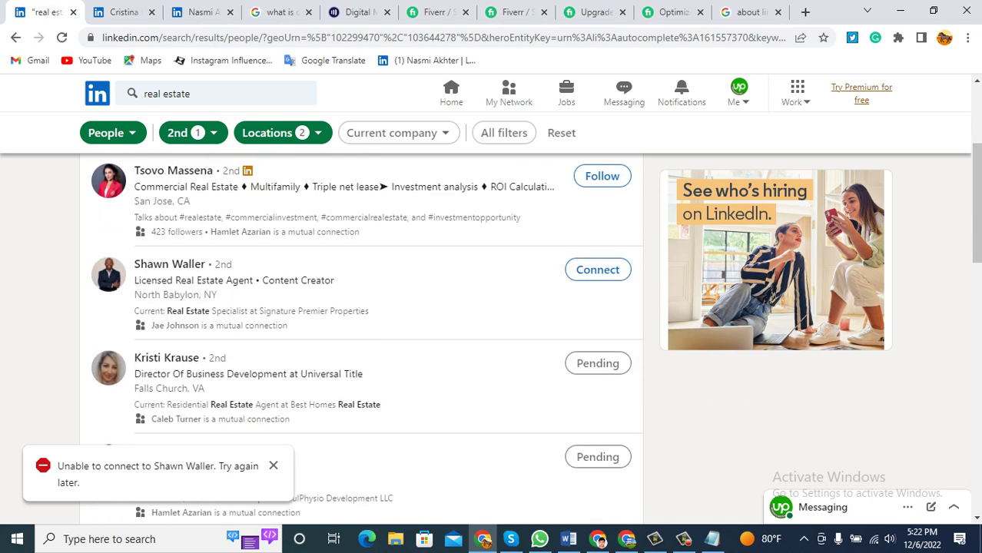
left_click(598, 270)
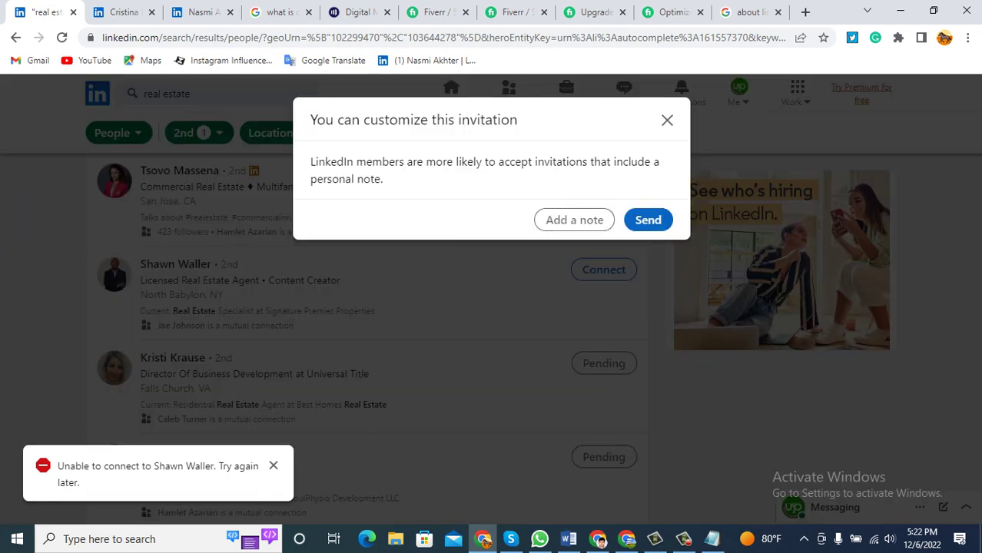
left_click(667, 120)
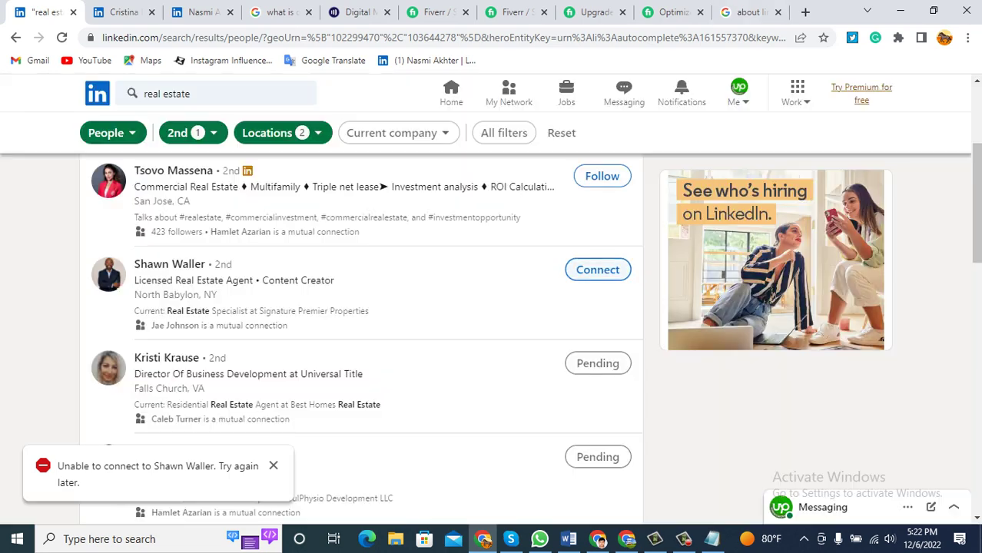
scroll(361, 323, "down", 4)
scroll(362, 338, "down", 7)
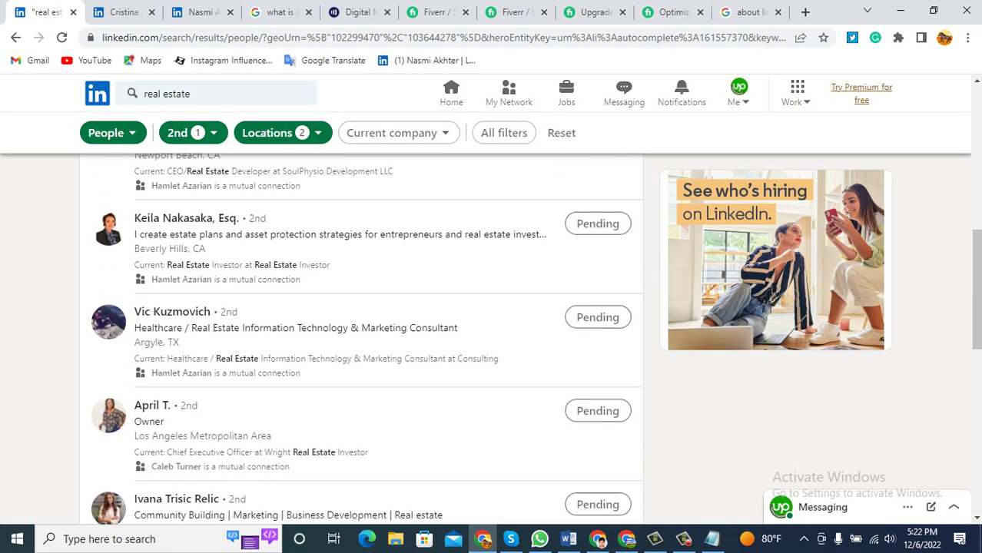
scroll(303, 350, "down", 1)
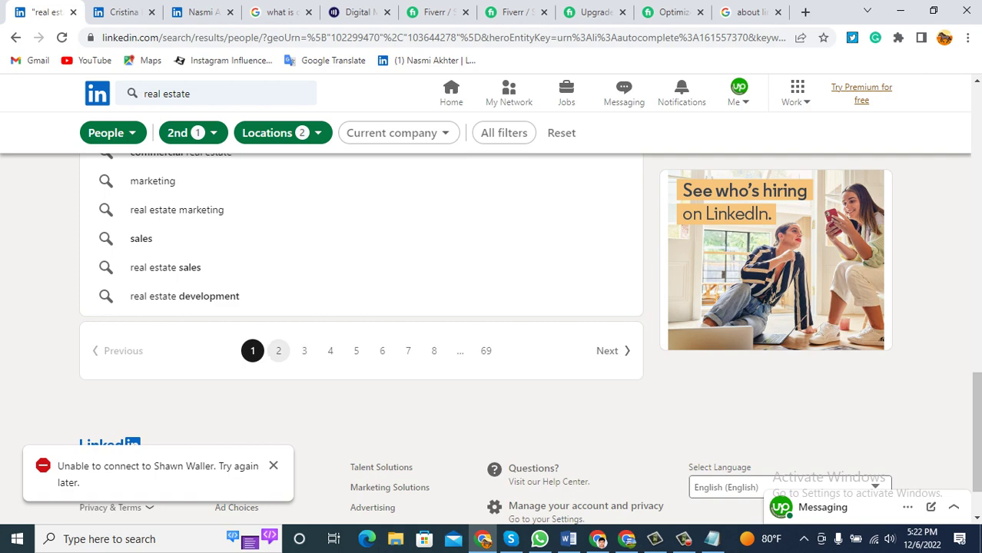
left_click(277, 349)
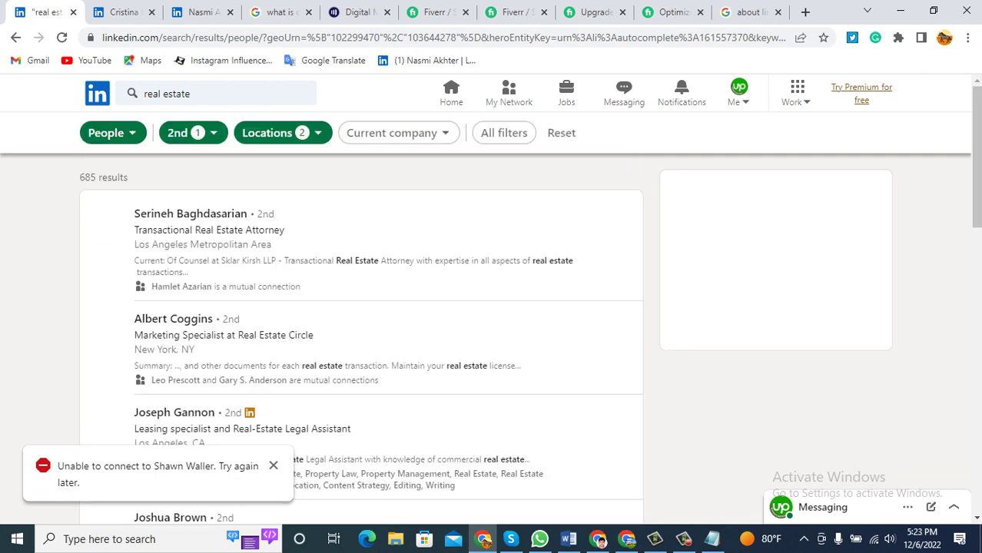
Send connection invitations to the first three people on page 2 so they show Pending.
left_click(598, 219)
left_click(647, 220)
left_click(598, 325)
left_click(648, 219)
left_click(597, 418)
left_click(598, 418)
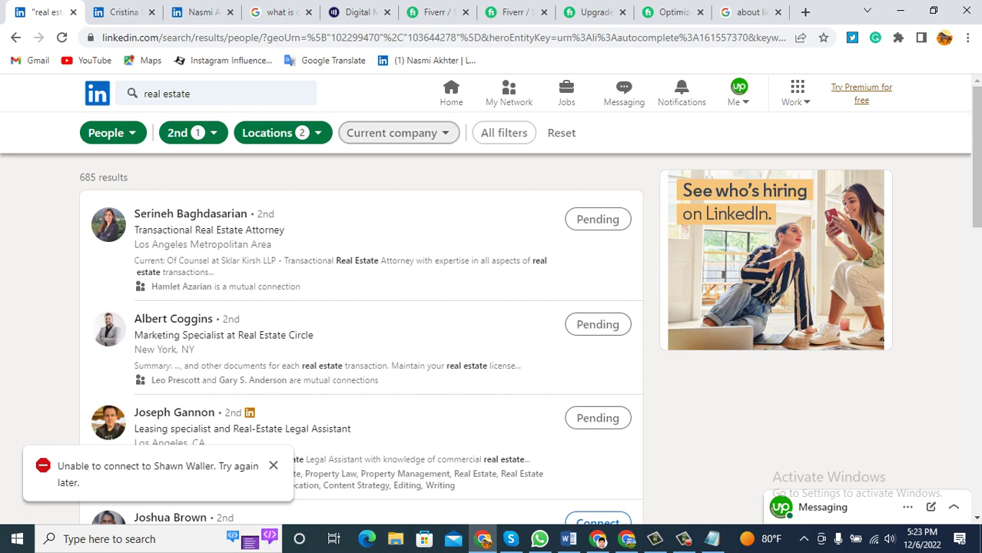
Scroll through the My Network connection suggestions, then switch to the profile browser tab.
left_click(509, 94)
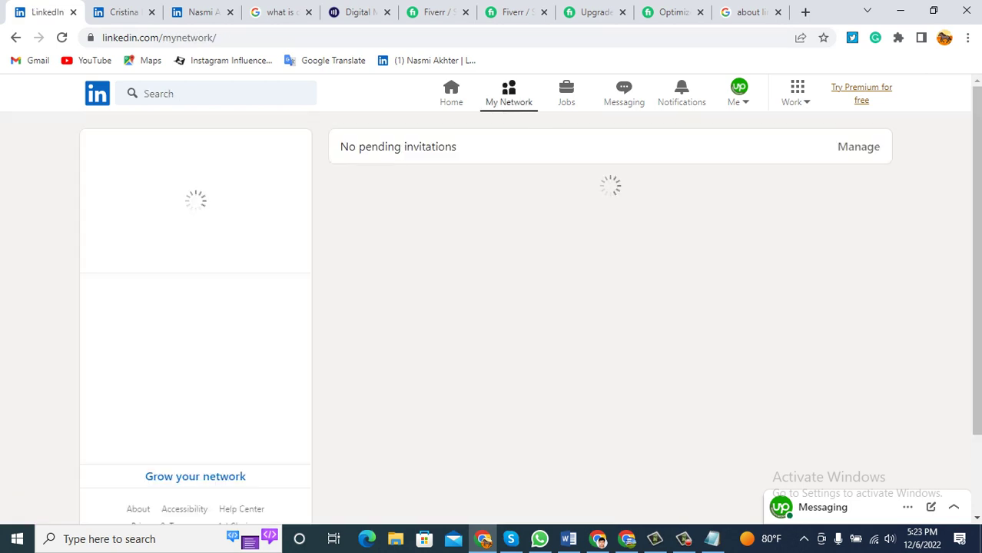
scroll(509, 308, "down", 5)
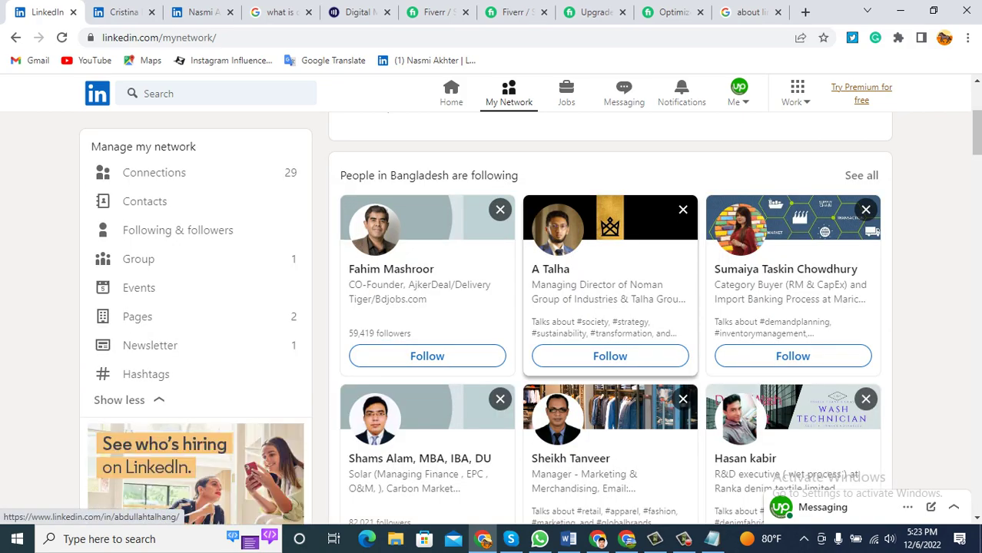
scroll(610, 323, "down", 9)
scroll(610, 319, "down", 15)
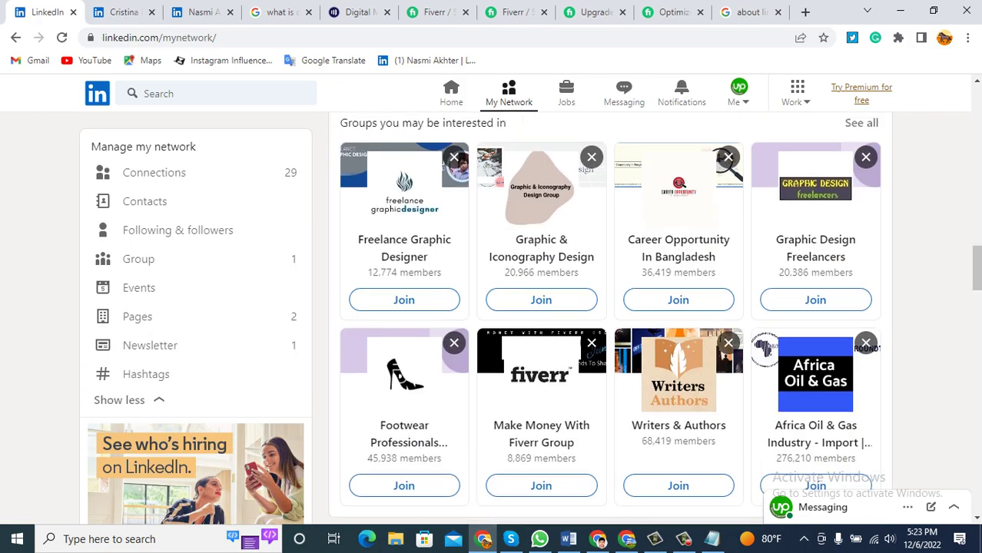
scroll(610, 319, "down", 9)
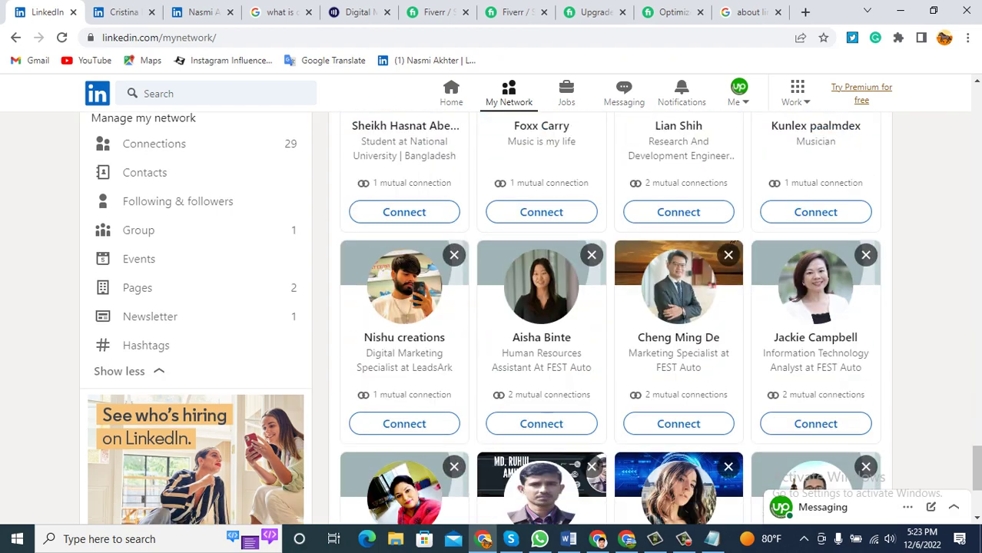
scroll(611, 319, "up", 10)
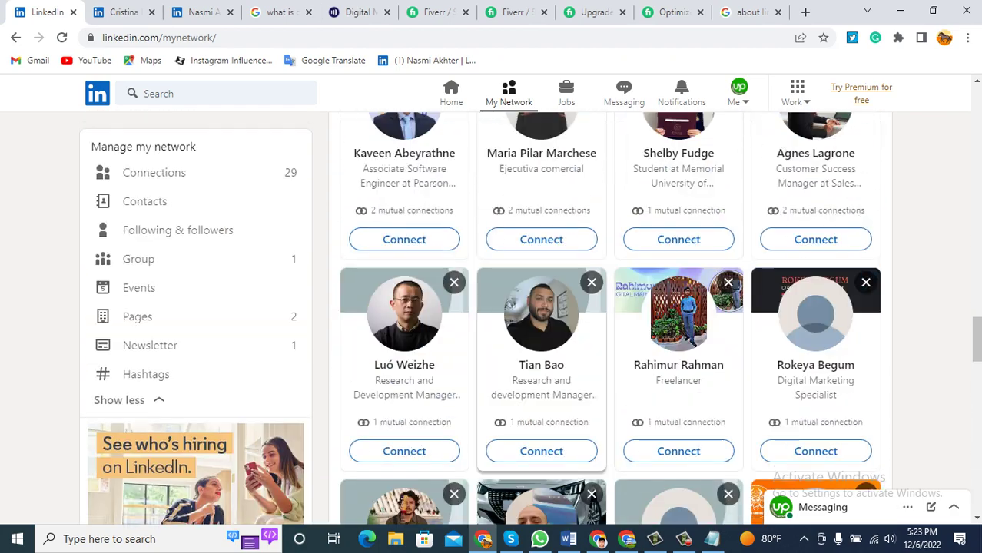
left_click(683, 539)
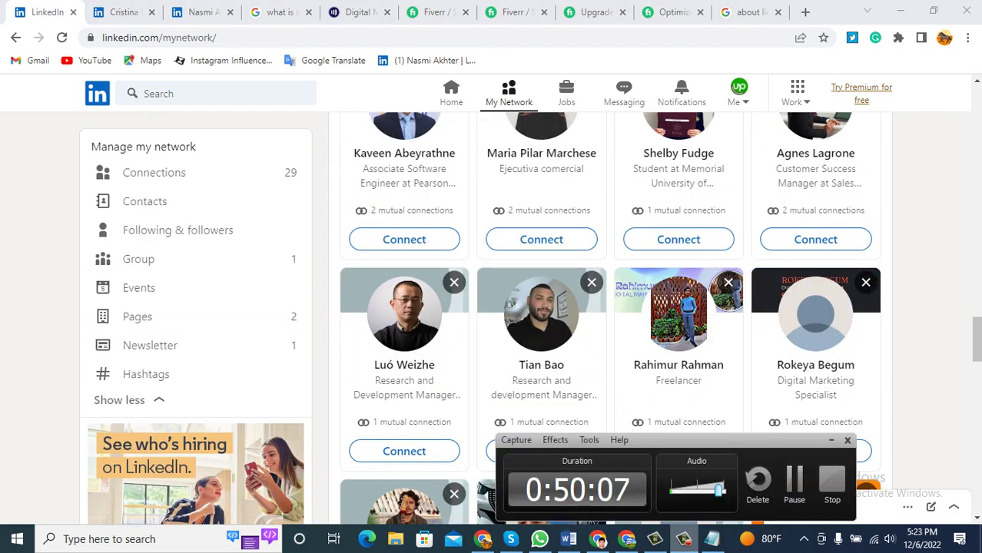
left_click(684, 539)
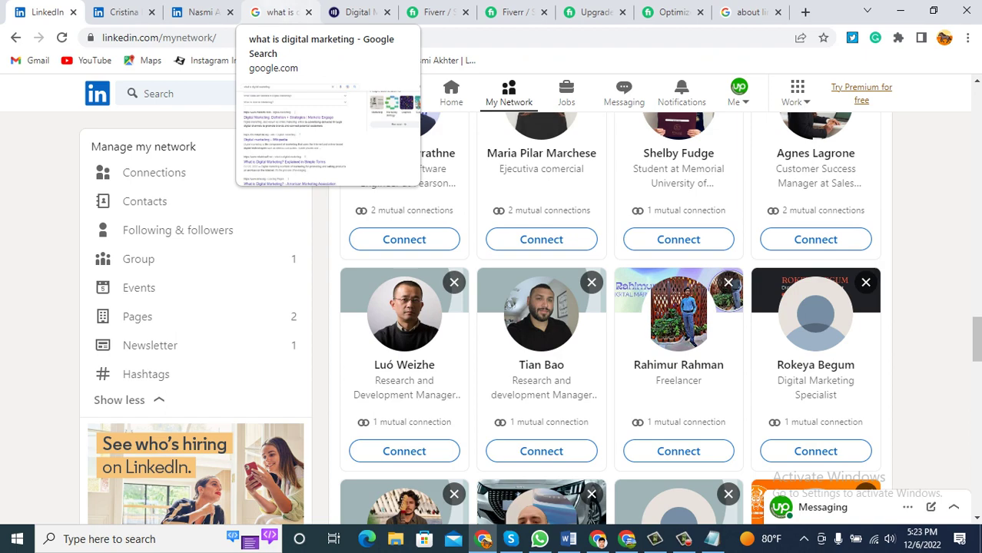
Close the Edit about dialog without changes, scroll the profile, and return to My Network.
left_click(201, 12)
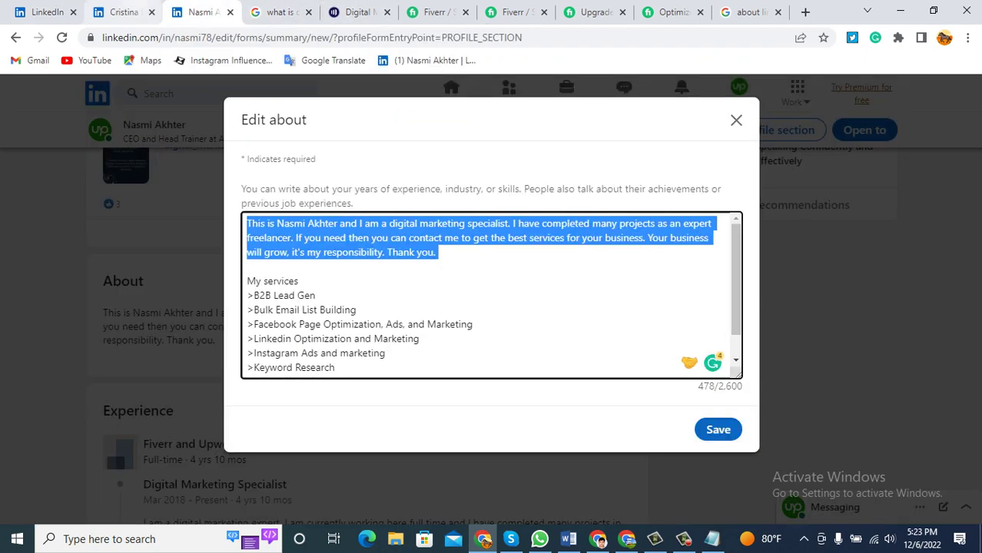
left_click(736, 120)
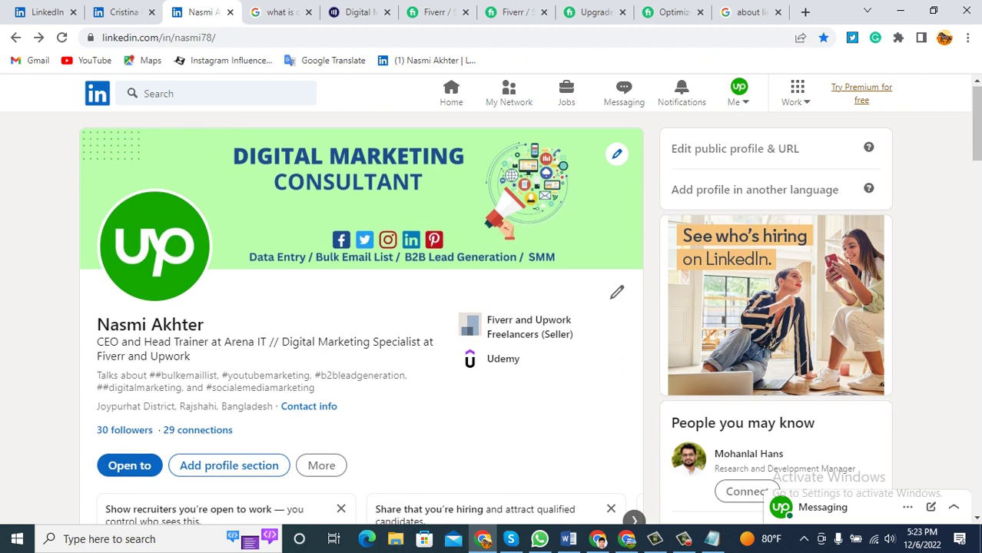
scroll(361, 322, "down", 10)
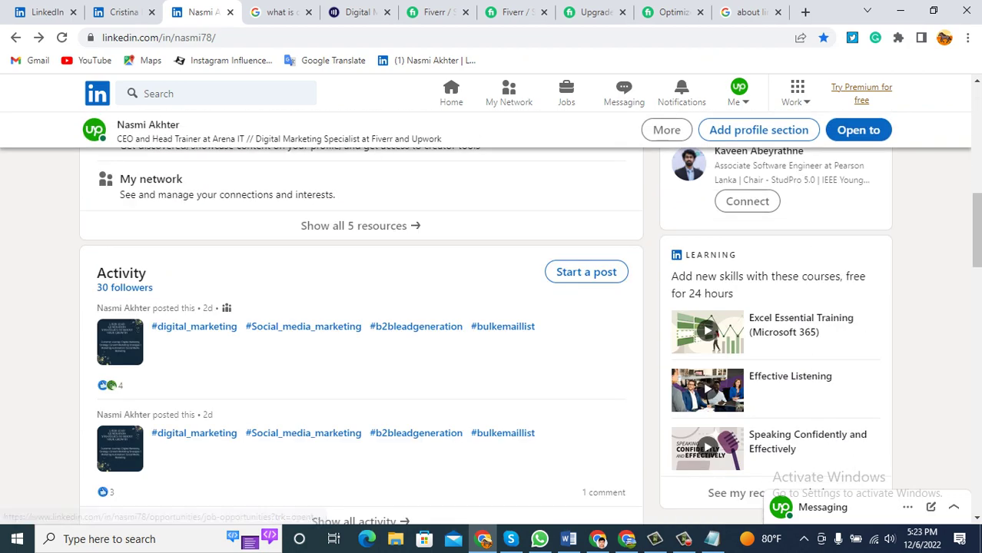
scroll(362, 338, "down", 2)
scroll(362, 338, "up", 5)
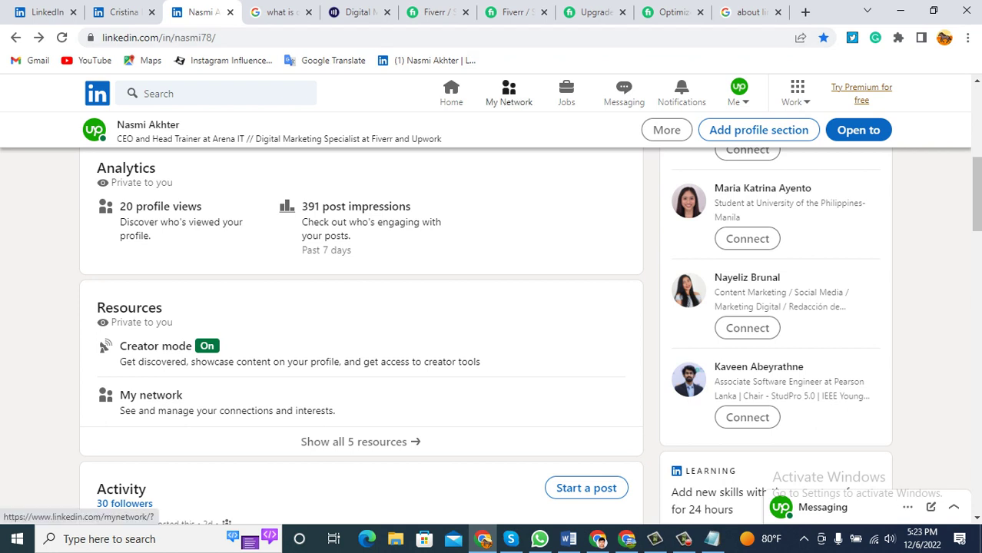
left_click(150, 395)
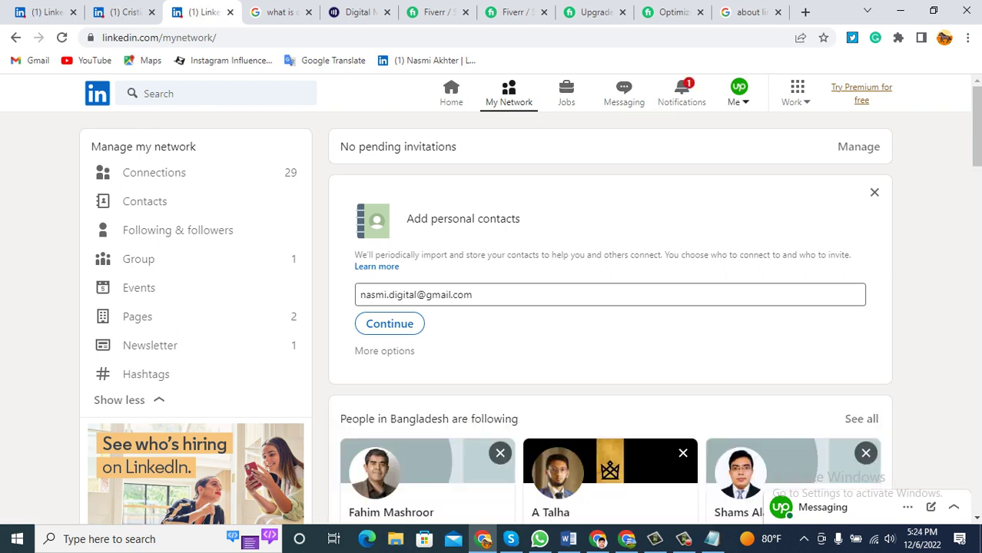
From the Jobs section, search for 'digital marketing' jobs by picking the suggestion for 'digital'.
left_click(738, 94)
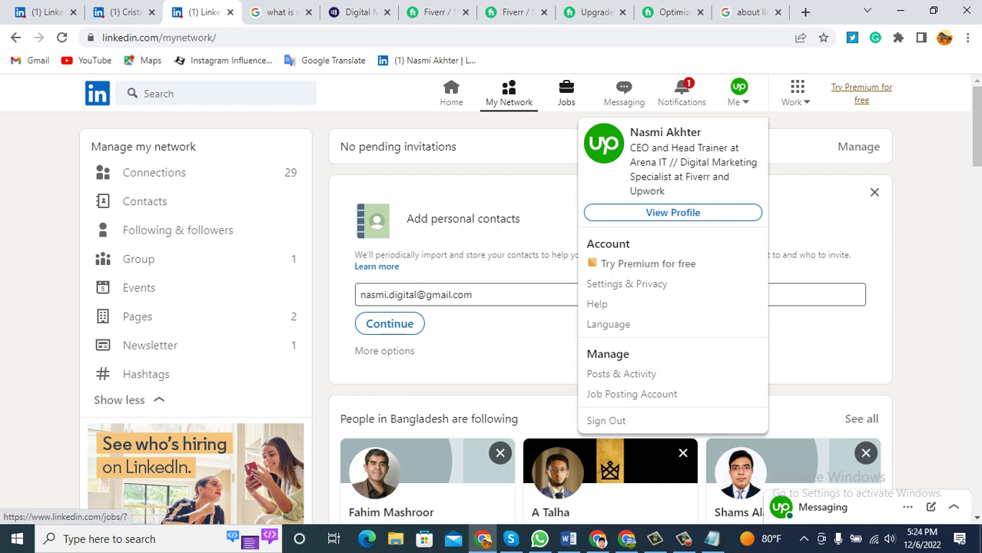
left_click(567, 94)
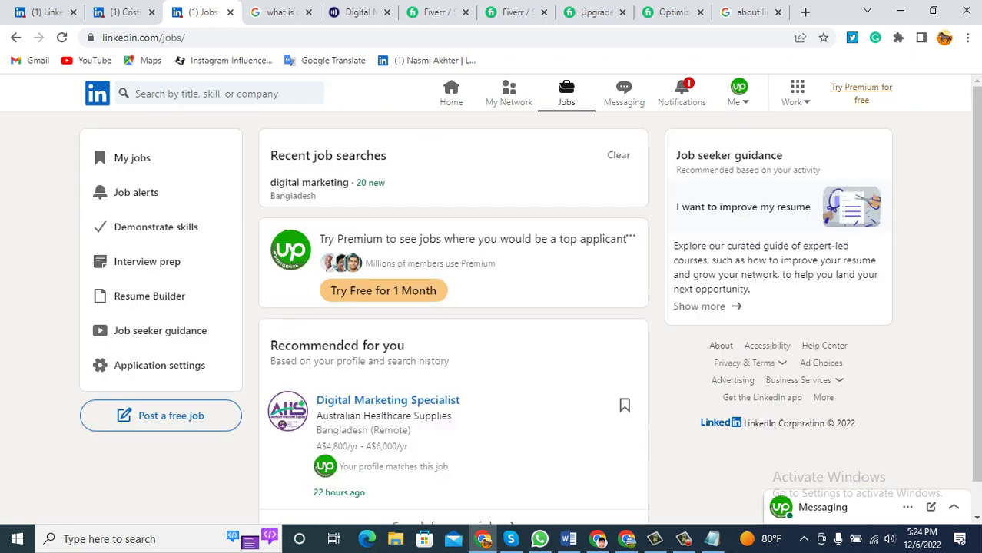
left_click(208, 93)
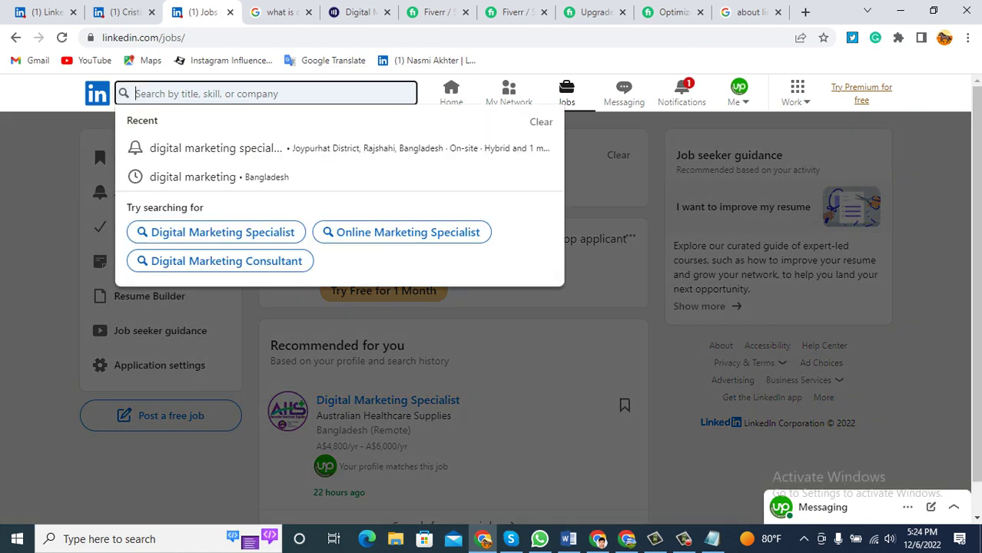
type("di")
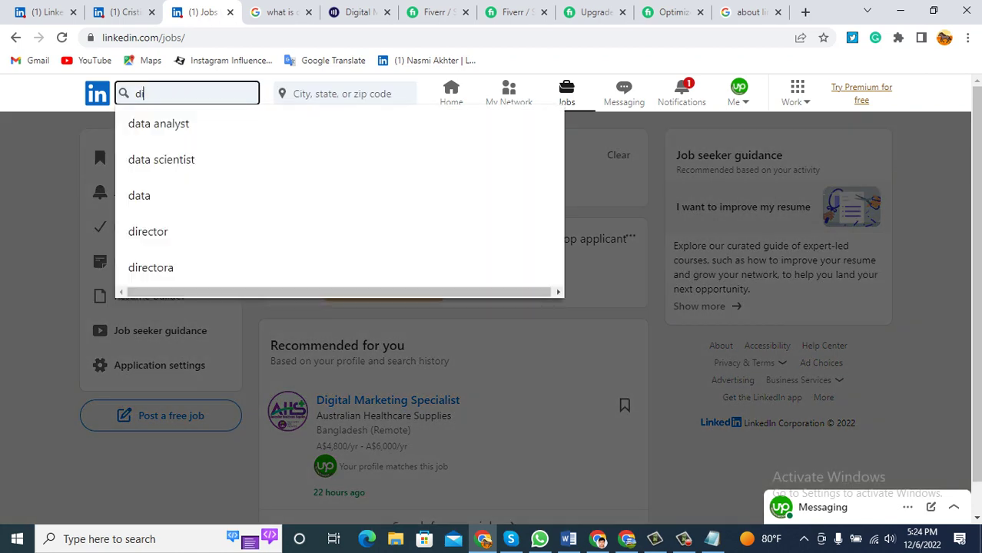
type("gital")
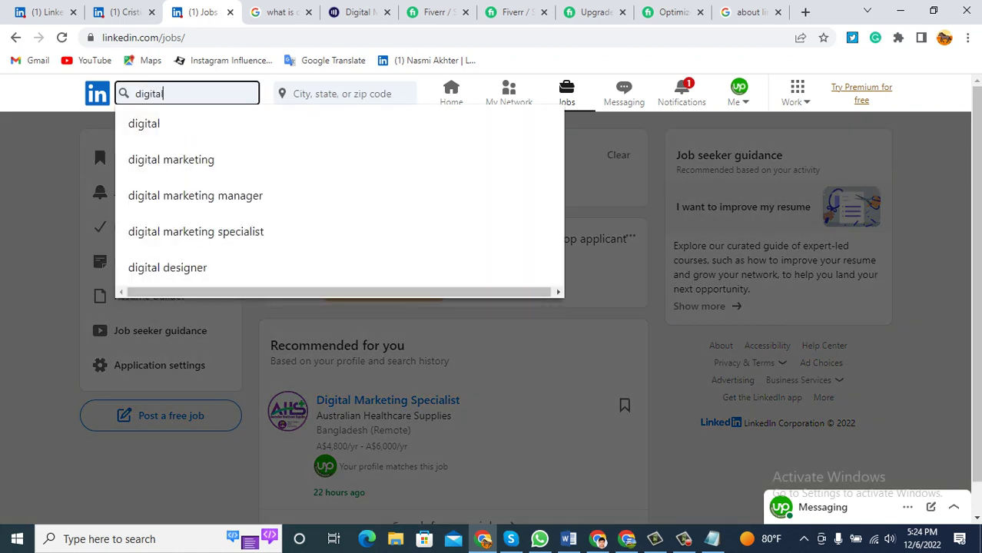
key("Down")
key("Return")
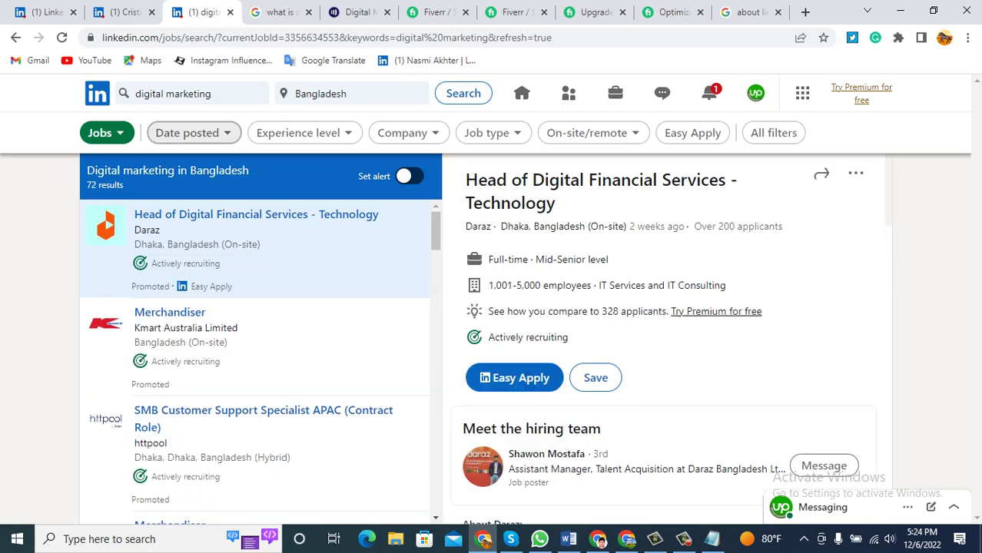
Limit the digital marketing results to Past 24 hours, keeping Bangladesh as the location.
left_click(193, 133)
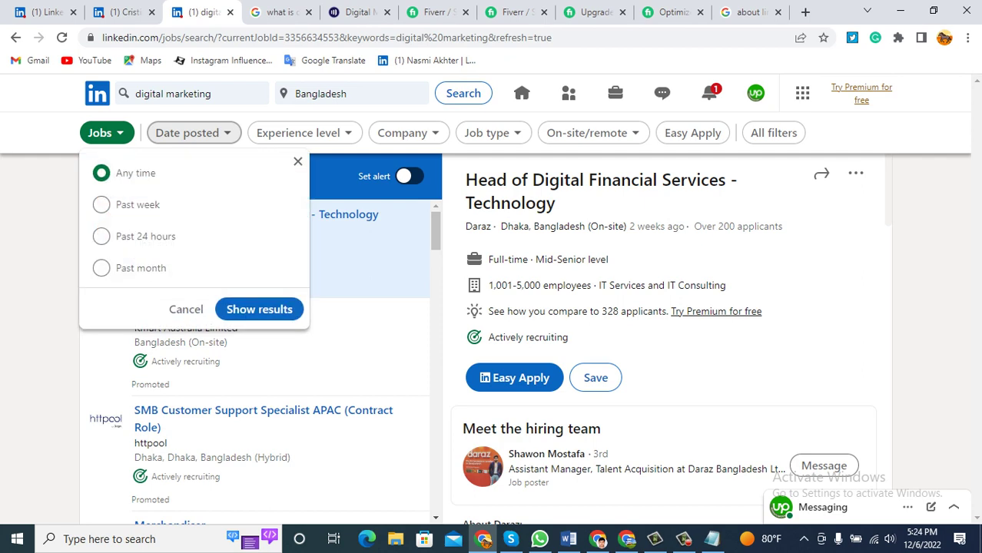
left_click(100, 236)
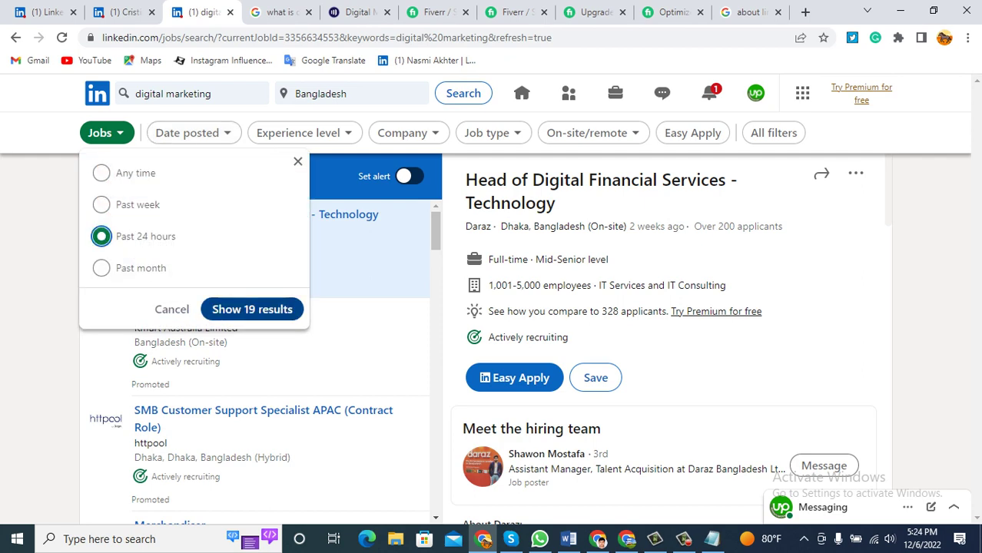
key("Return")
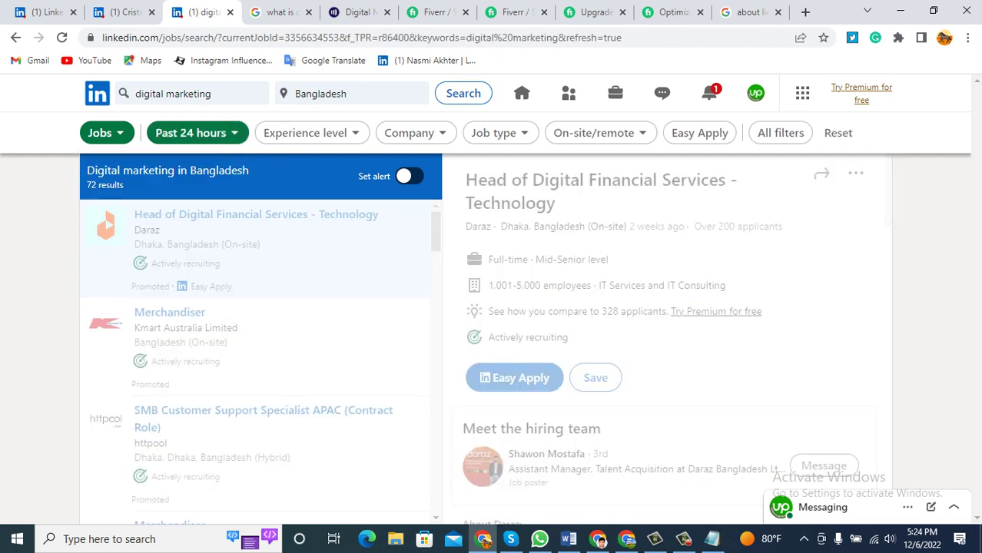
left_click(330, 93)
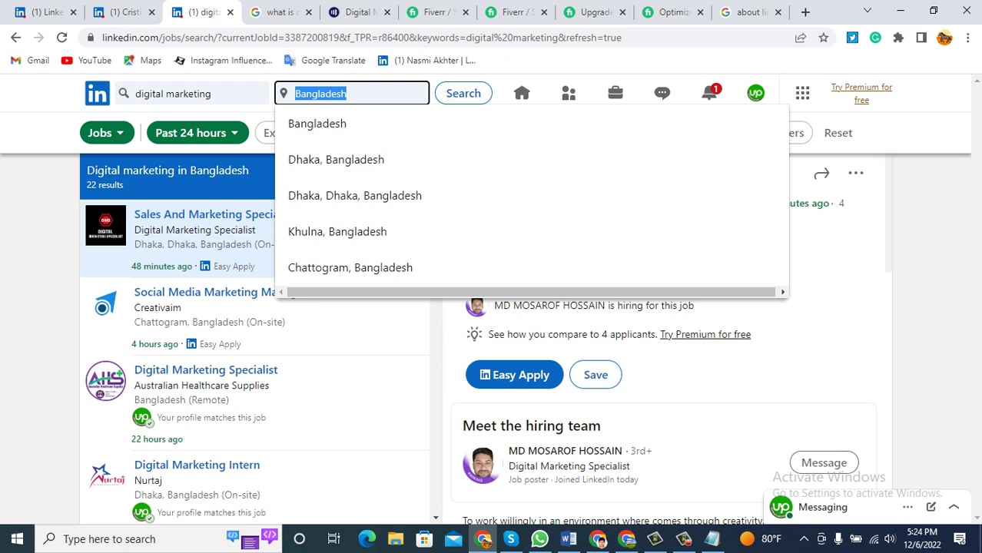
key("Escape")
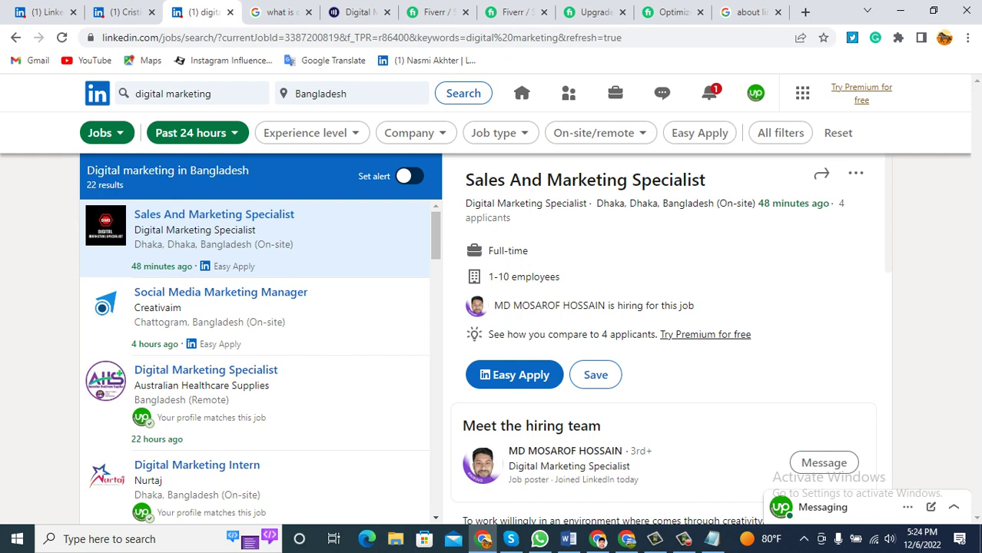
Browse the 22 filtered listings, highlighting company and job text and dismissing the shortcut menu.
scroll(107, 357, "down", 5)
scroll(107, 358, "down", 2)
scroll(108, 357, "up", 10)
left_click_drag(589, 203, 486, 203)
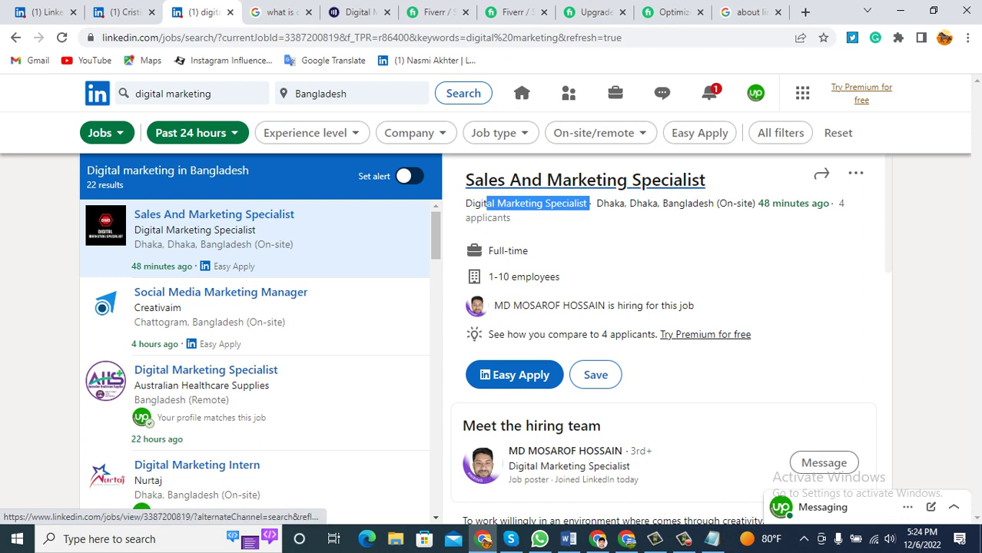
left_click_drag(538, 179, 55, 254)
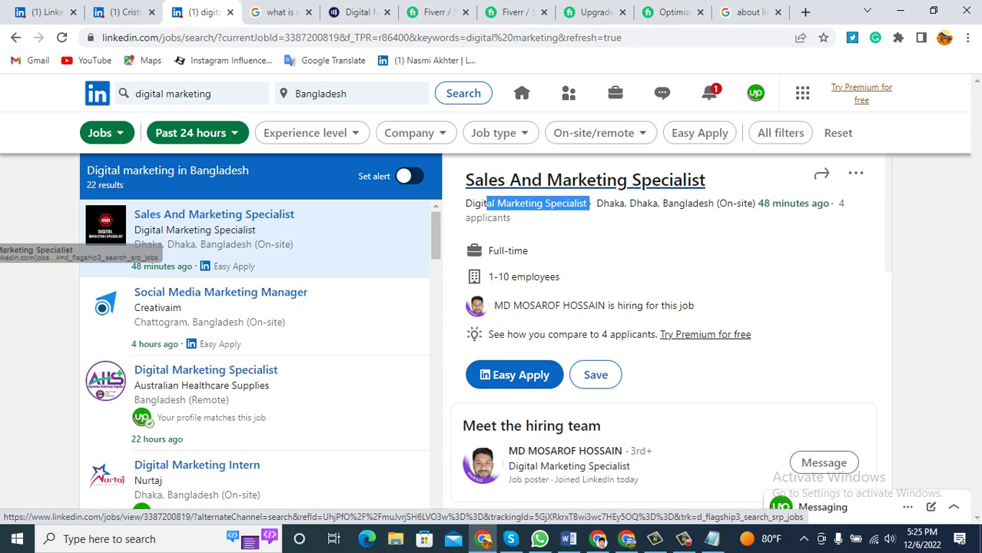
left_click_drag(77, 254, 21, 100)
right_click(21, 100)
right_click(746, 259)
key("Escape")
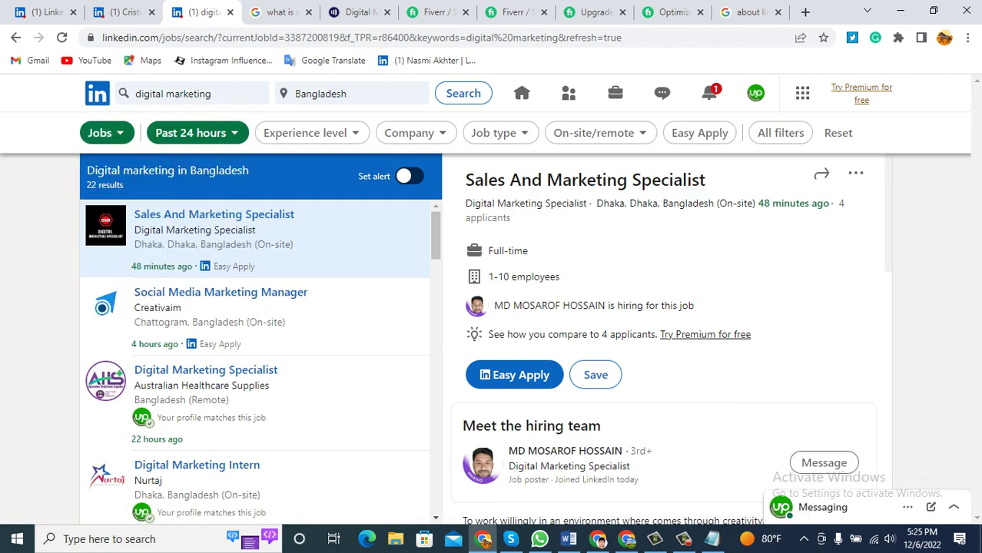